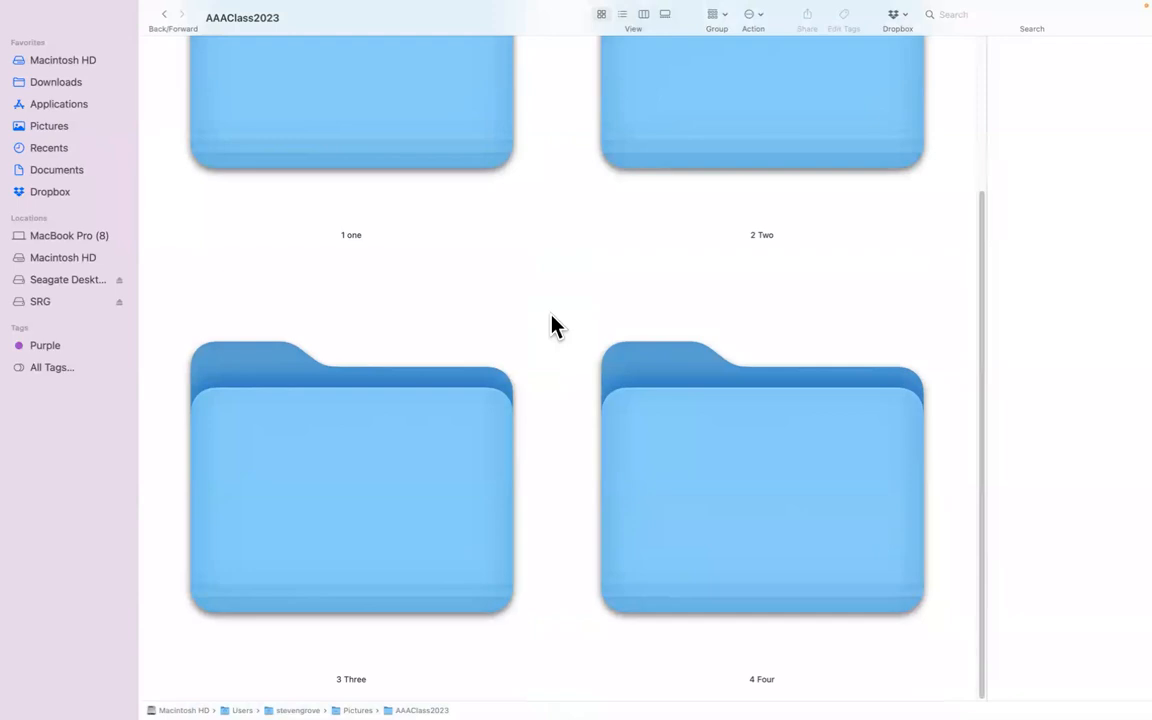
Open 20221218-_SRG7229-Enhanced.jpg from the "1 one" folder with Adobe Photoshop 2023.
scroll(556, 326, "up", 3)
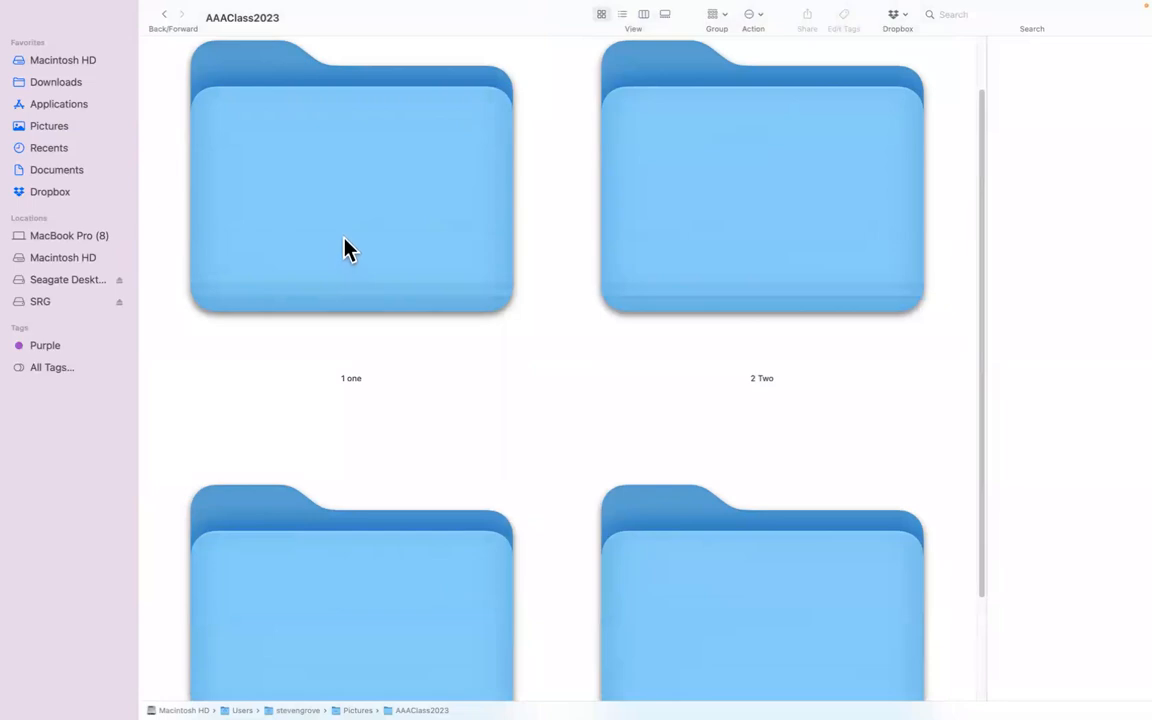
scroll(345, 248, "down", 1)
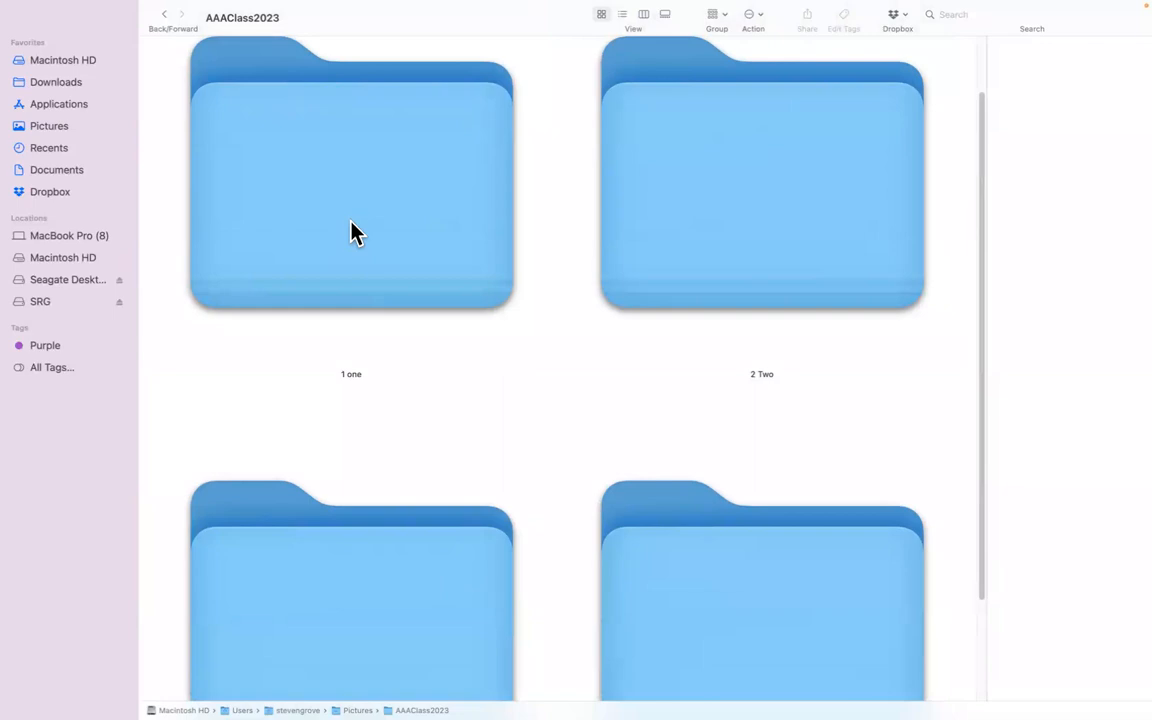
double_click(350, 220)
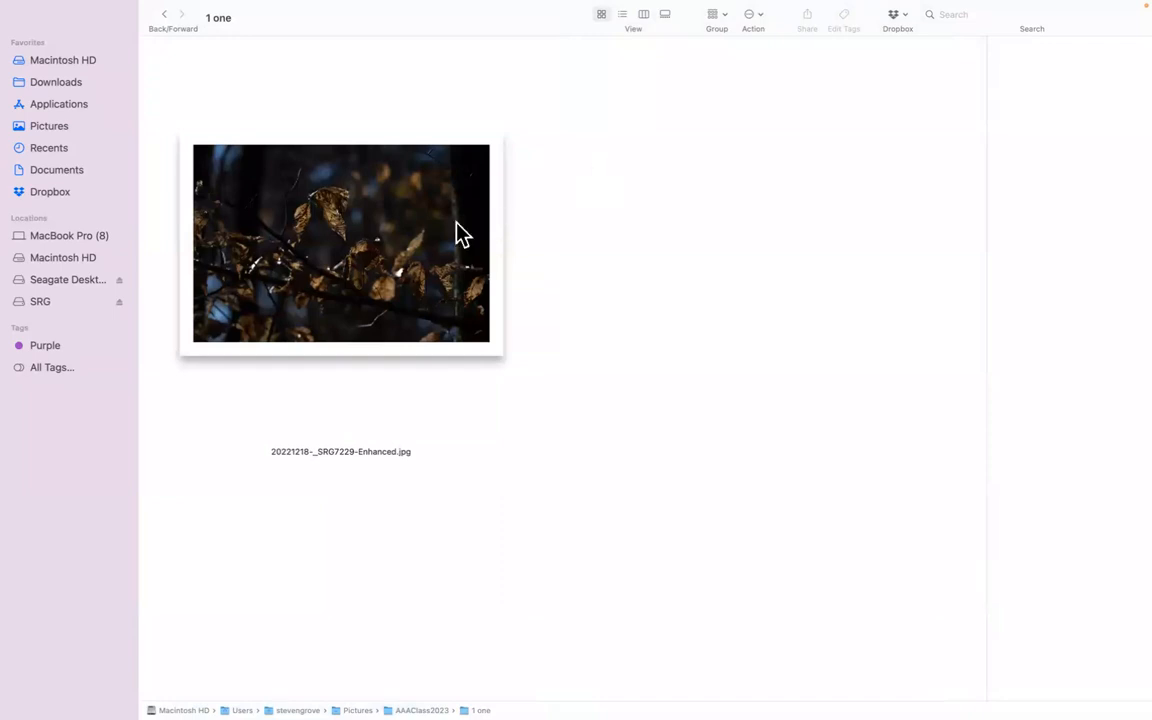
right_click(362, 228)
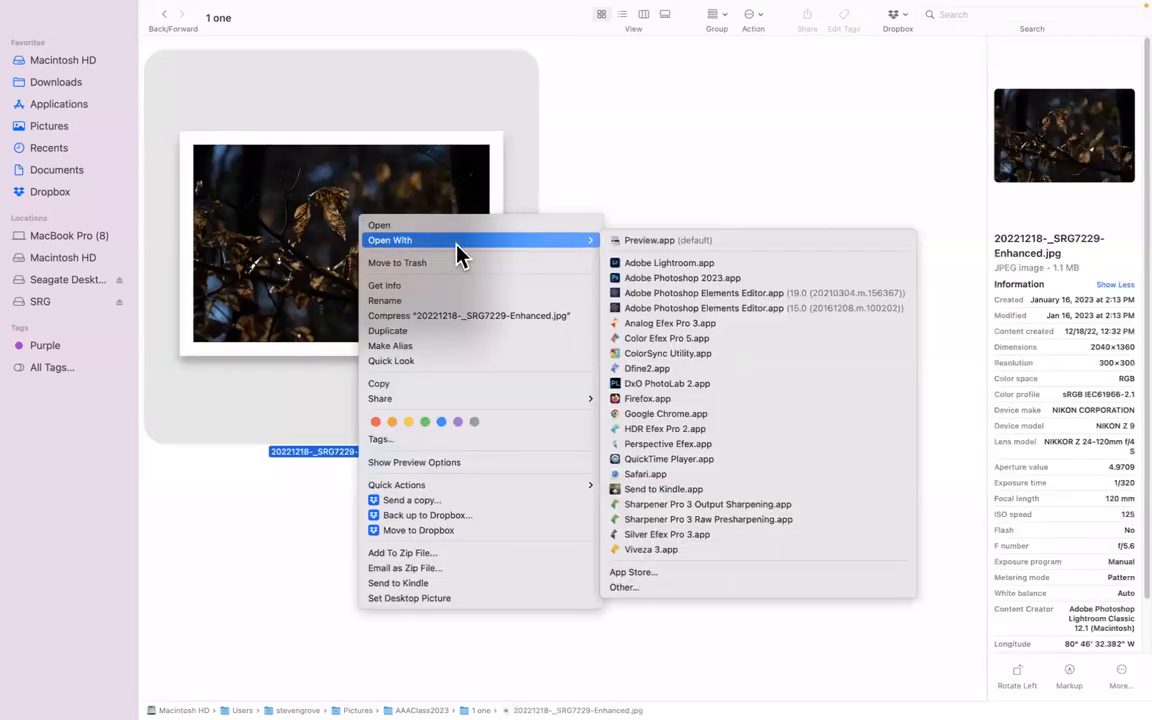
mouse_move(548, 255)
left_click(722, 285)
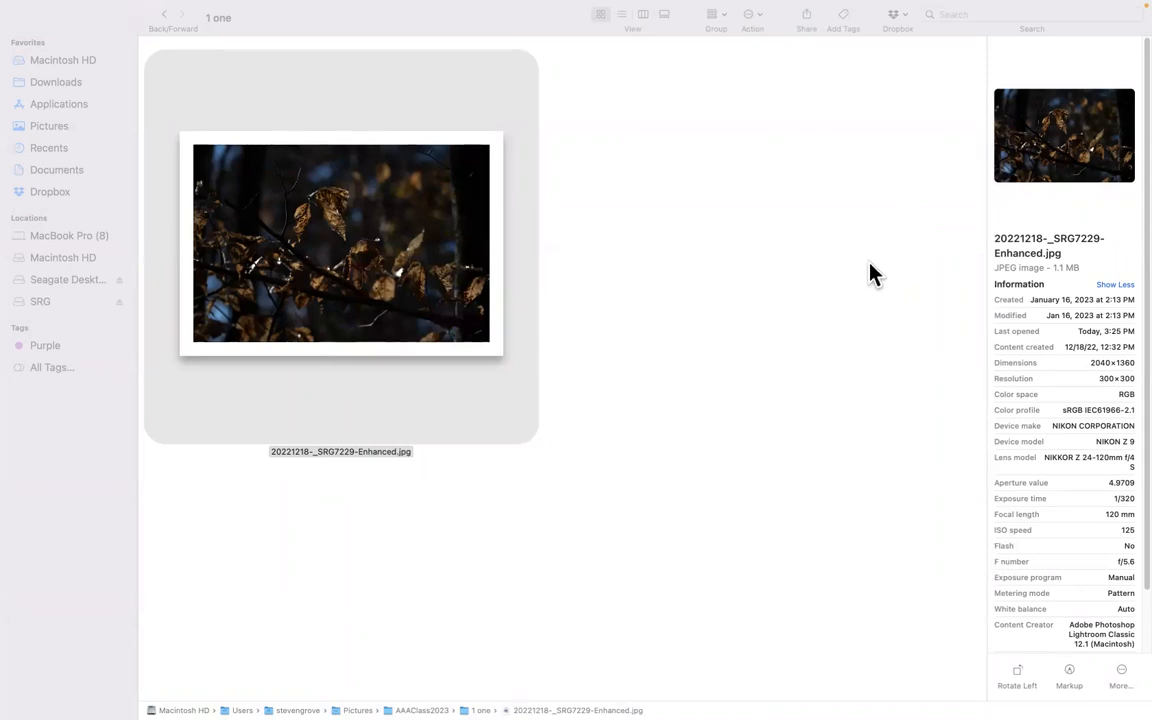
Switch to Photoshop and load the image using its embedded color profile instead of the working space.
mouse_move(8, 545)
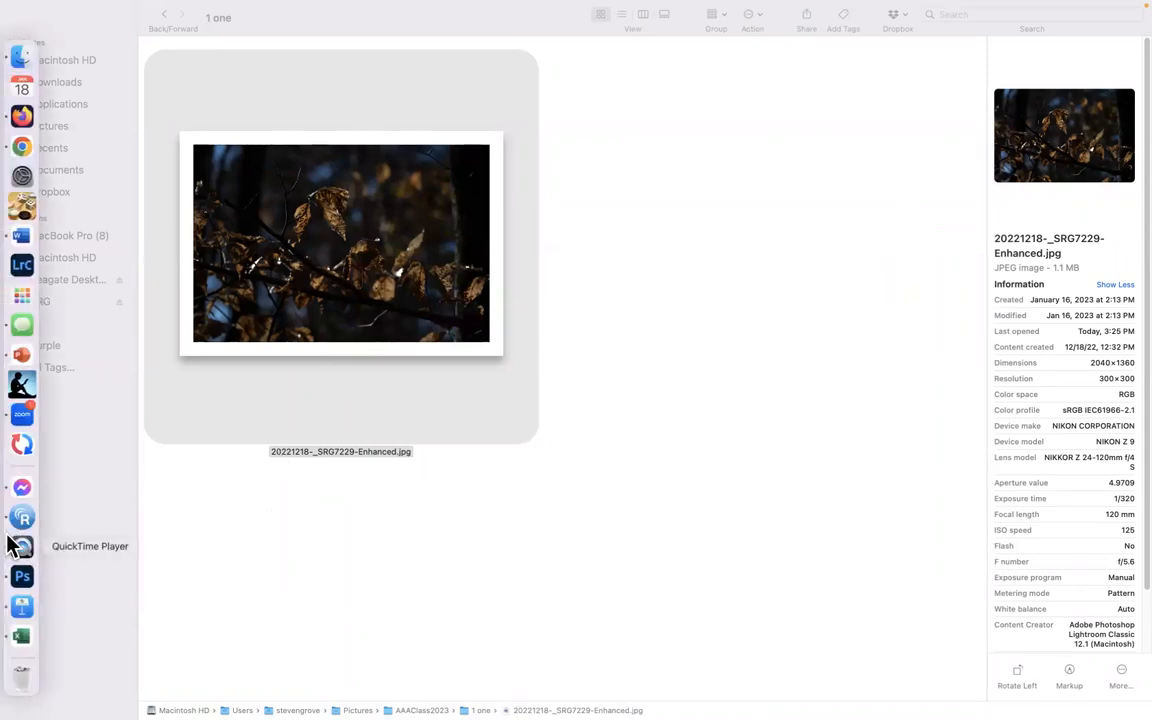
left_click(20, 583)
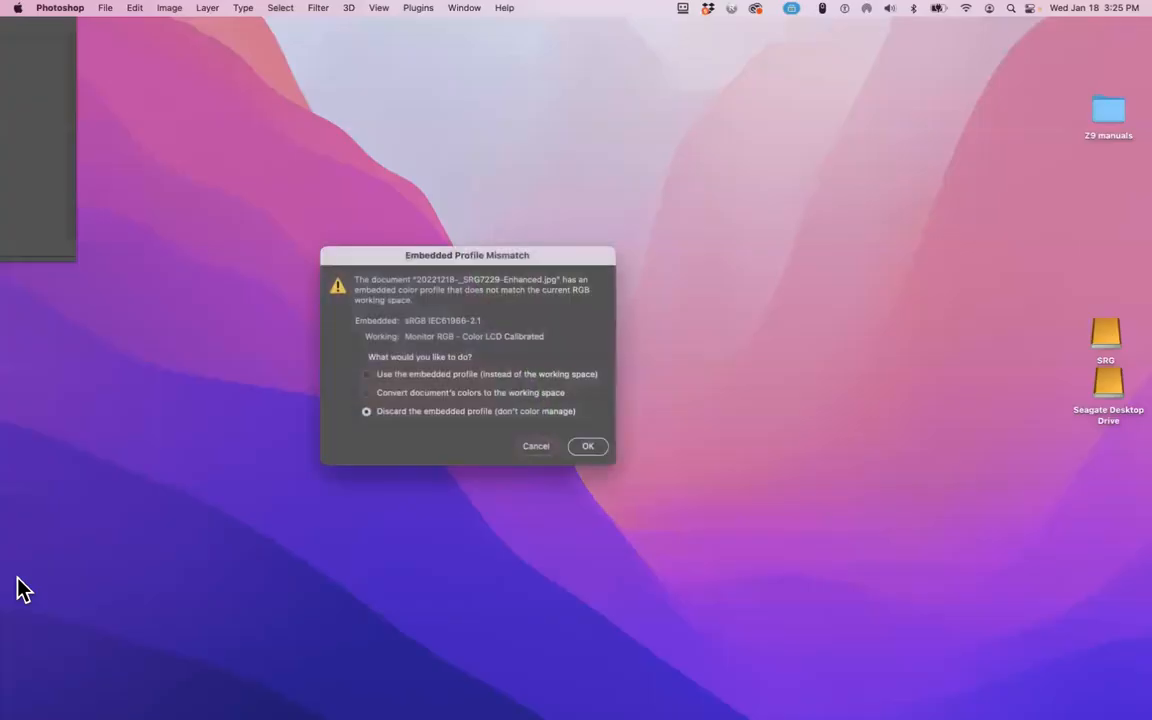
left_click(367, 375)
left_click(598, 446)
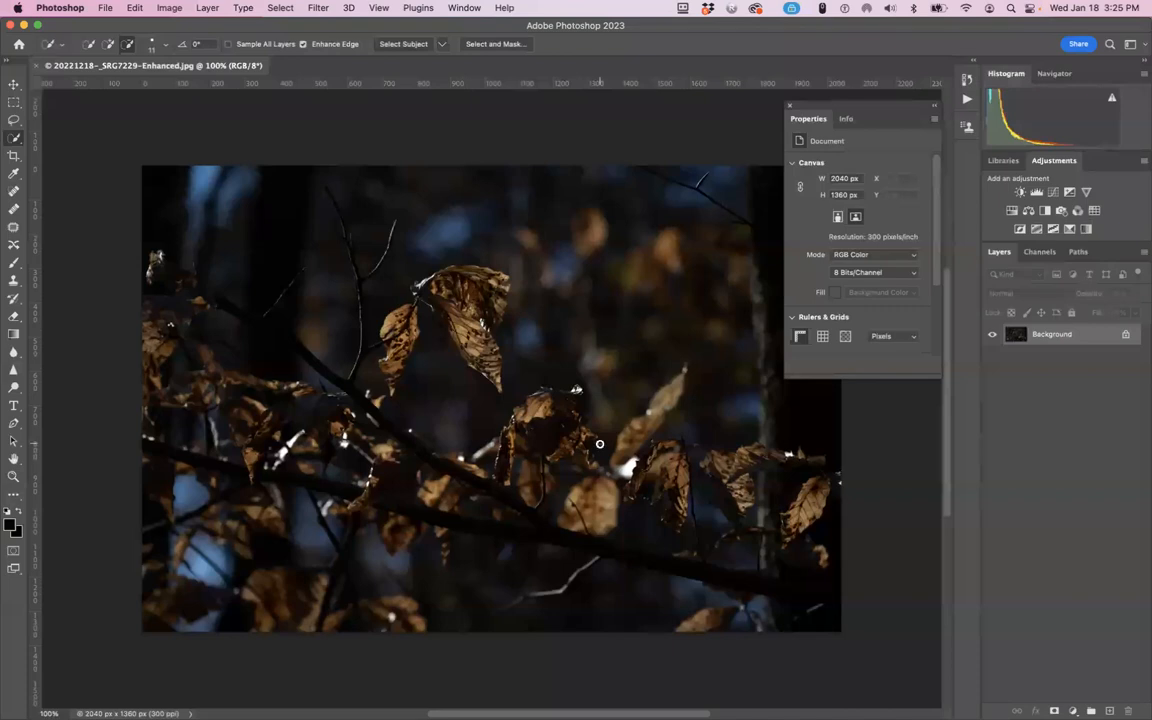
Move the document properties clear of the photo and apply a direct Brightness/Contrast adjustment with brightness 102 and contrast 0.
left_click_drag(851, 116, 1054, 470)
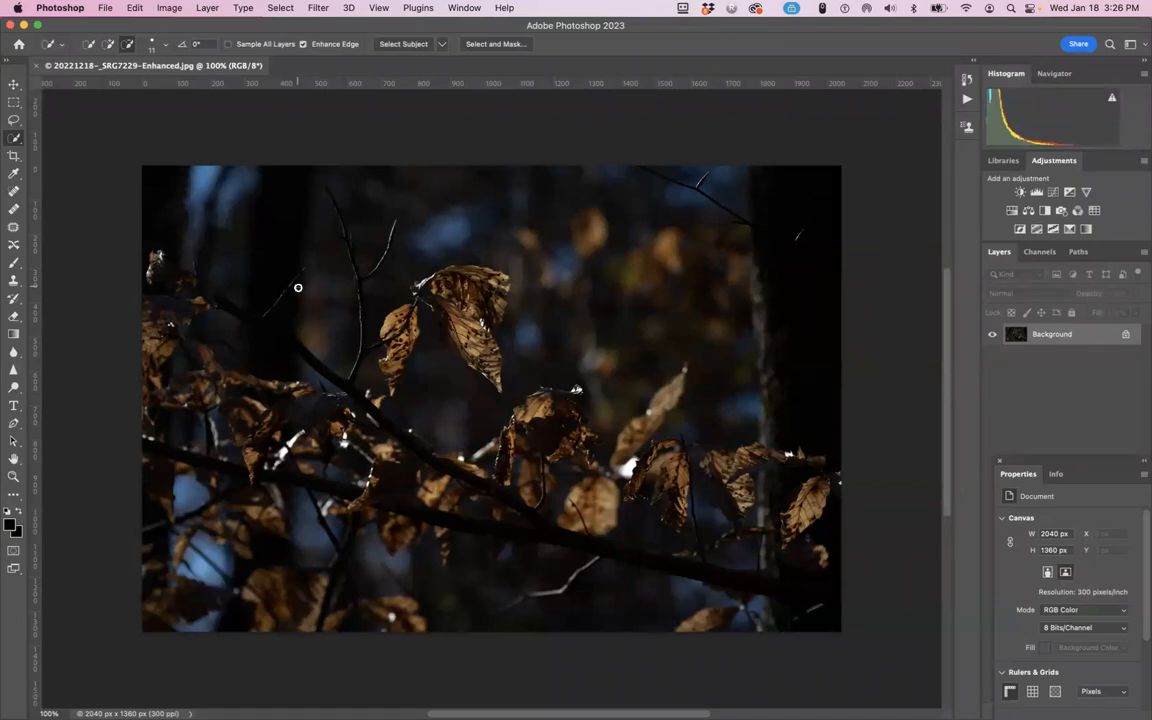
left_click(138, 10)
mouse_move(178, 12)
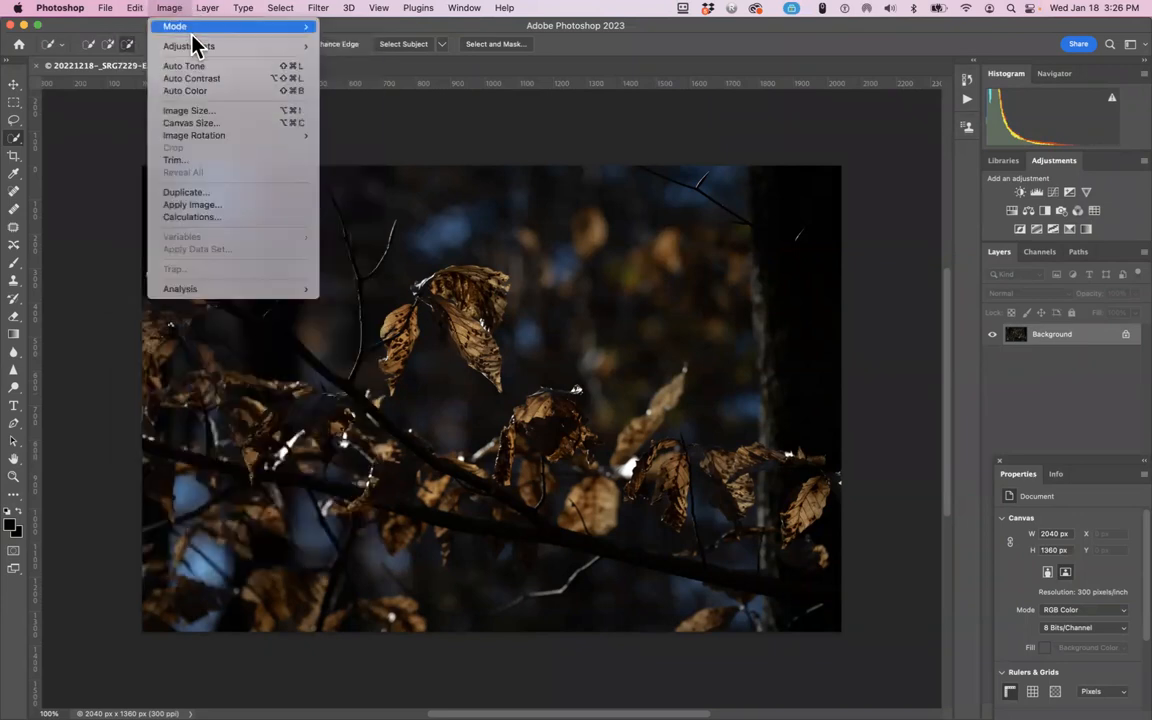
mouse_move(196, 45)
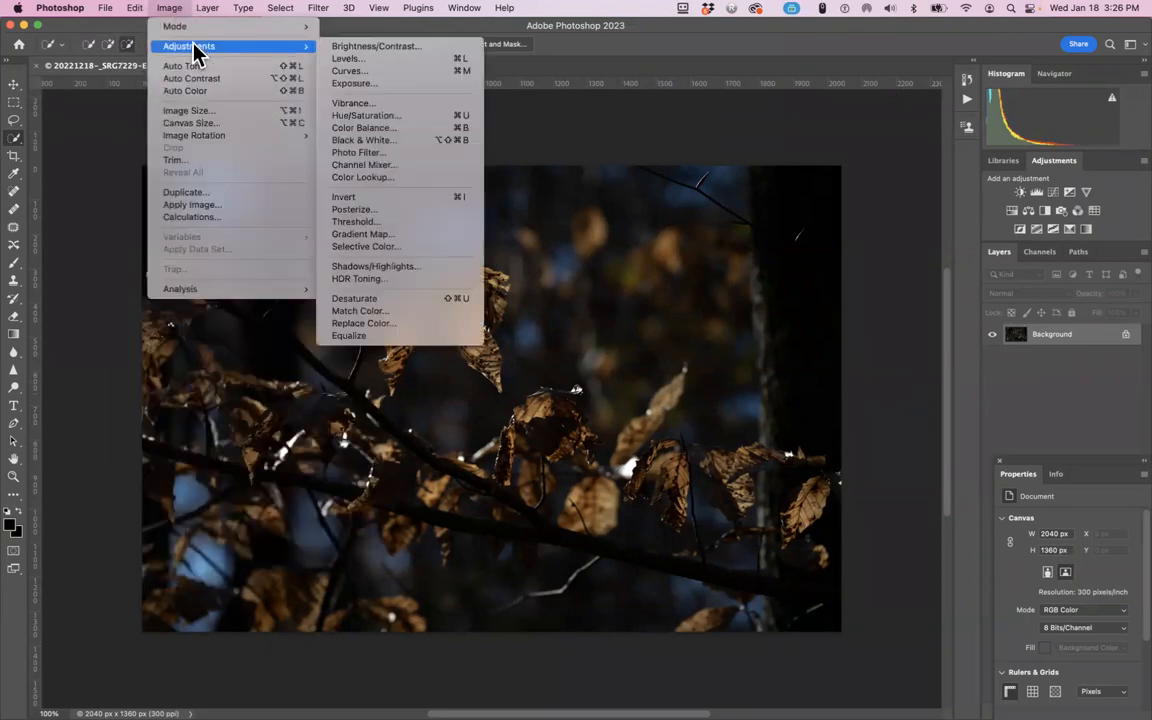
left_click(384, 52)
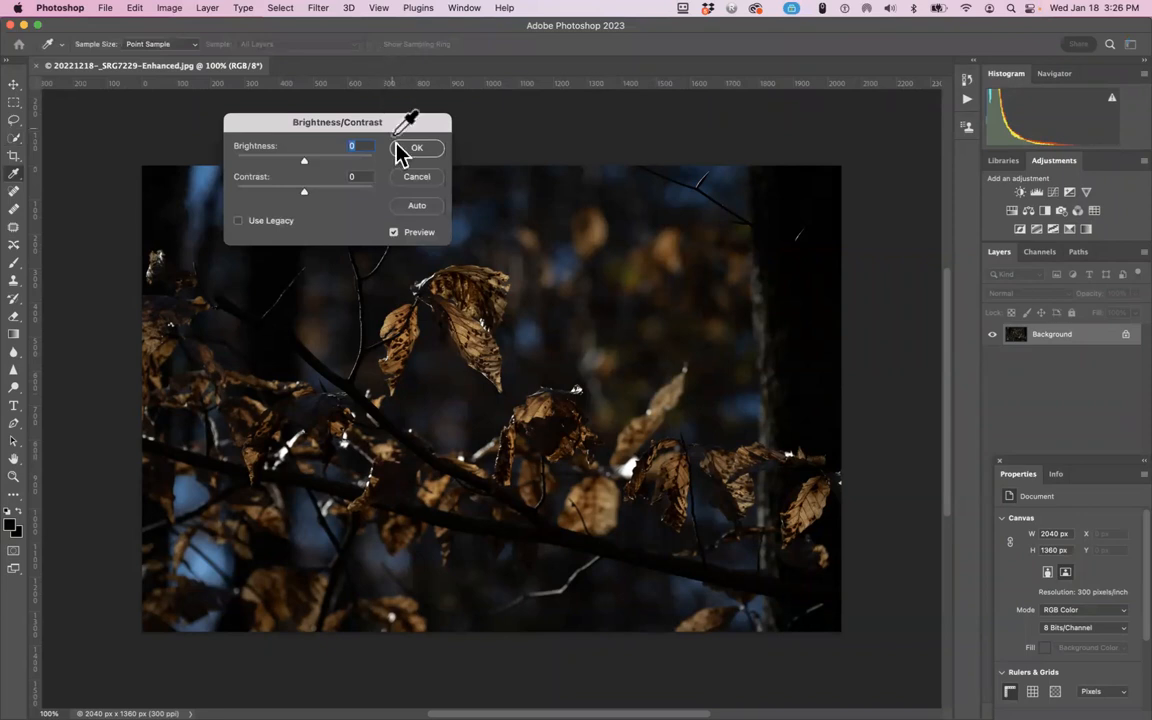
left_click_drag(305, 162, 321, 196)
type("02")
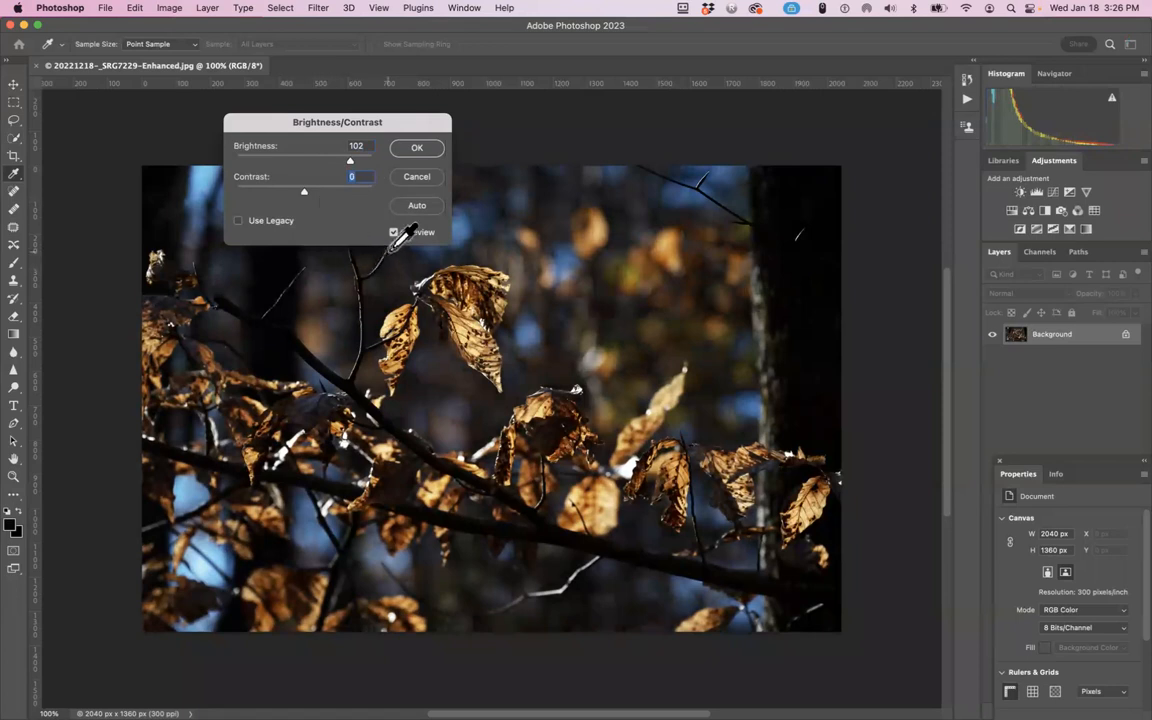
left_click(417, 150)
key("w")
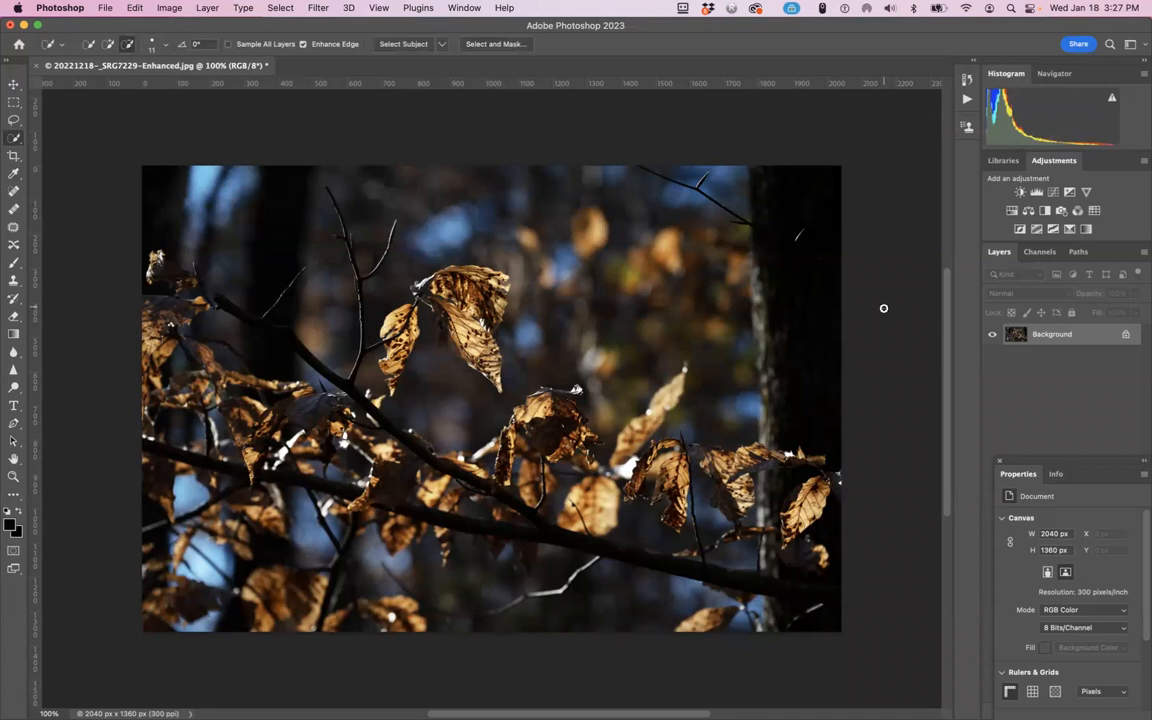
Add a Brightness/Contrast adjustment layer above the Background layer.
scroll(883, 308, "left", 2)
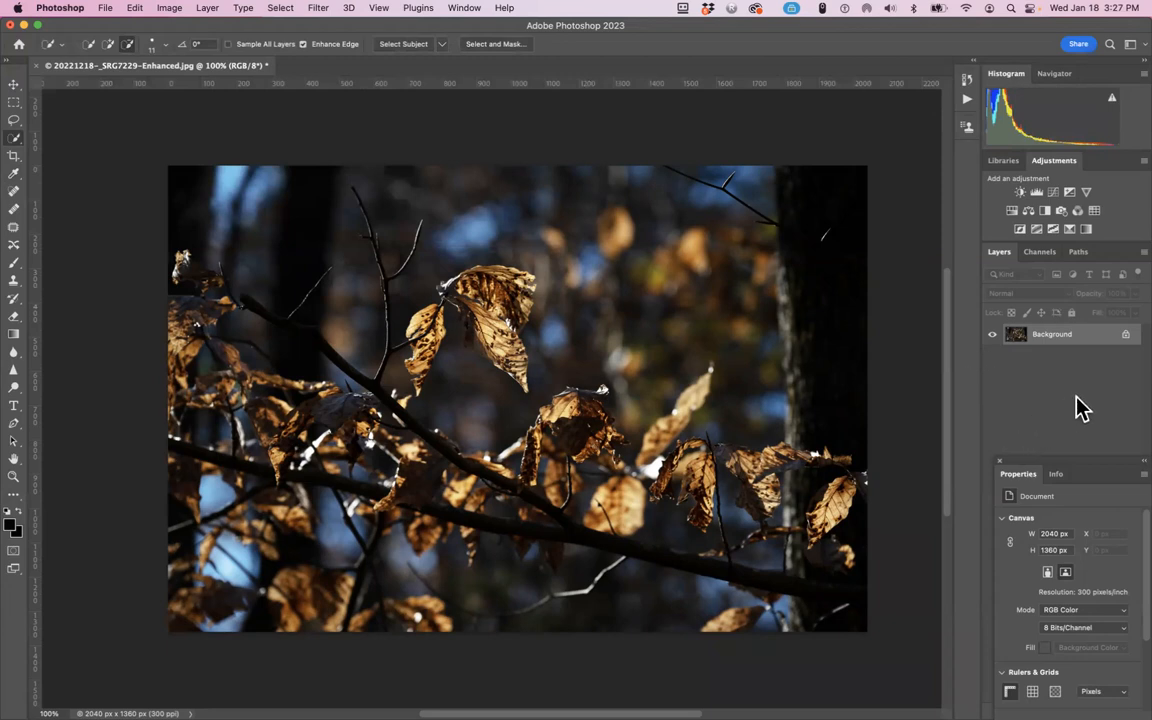
left_click_drag(1093, 470, 1041, 586)
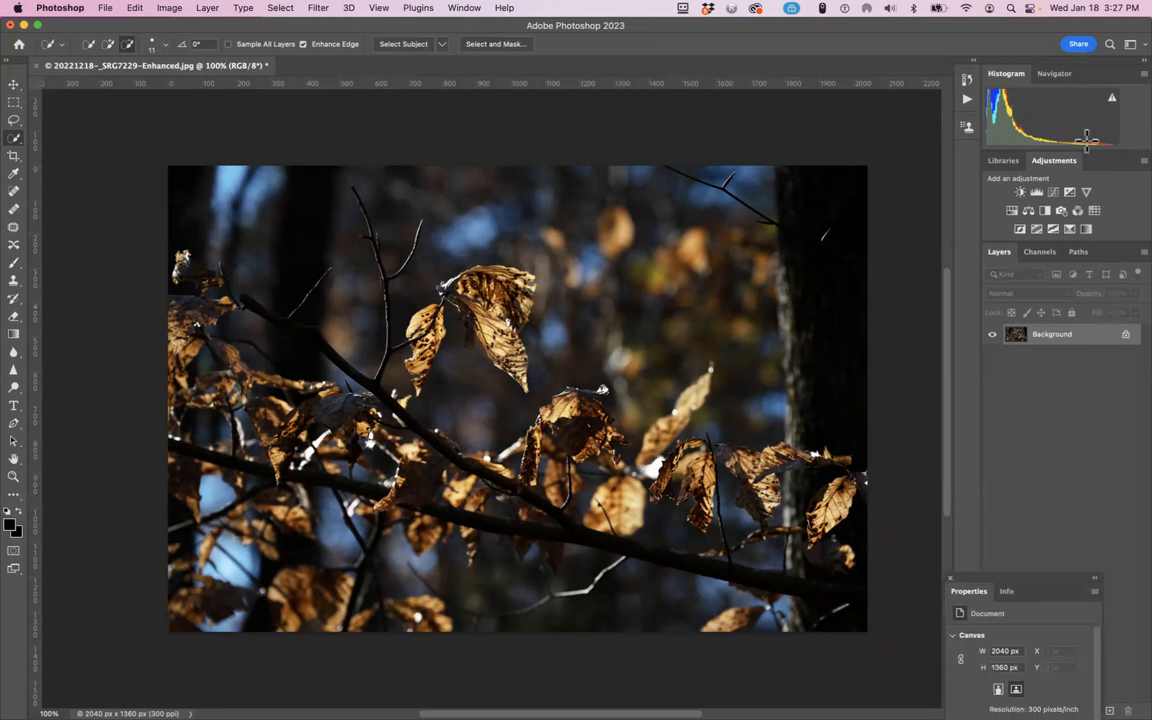
left_click(1019, 193)
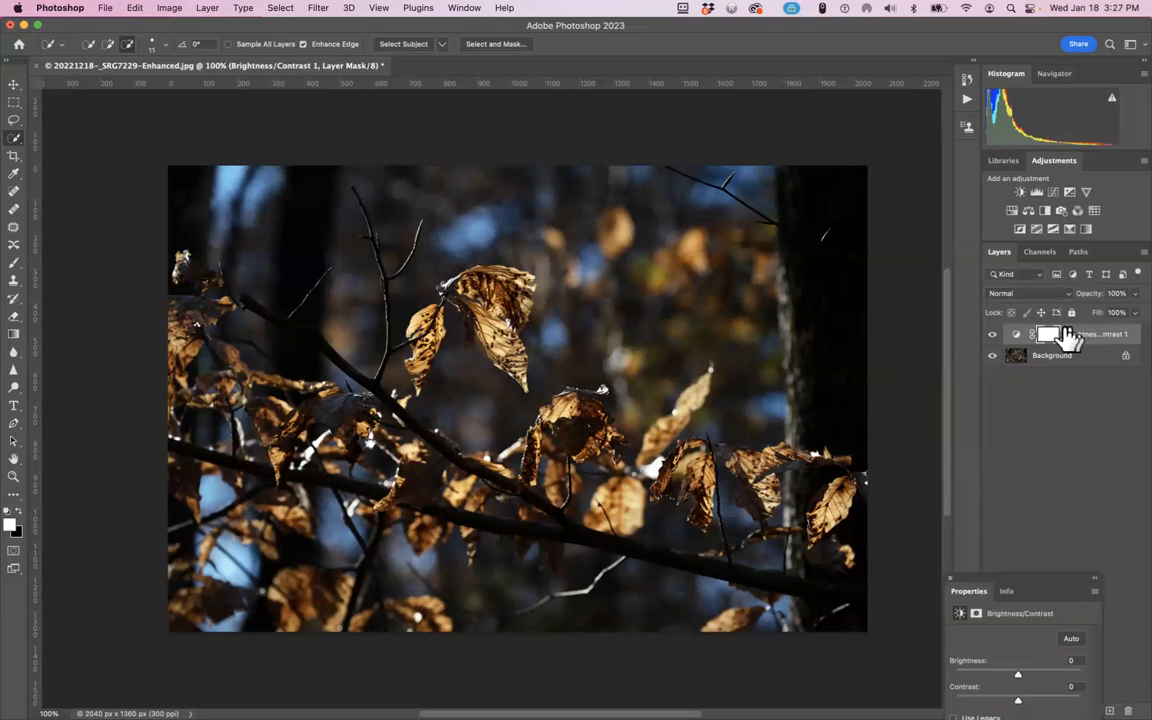
Toggle the visibility of the Brightness/Contrast layer and the Background layer off and on again.
left_click(991, 336, "alt")
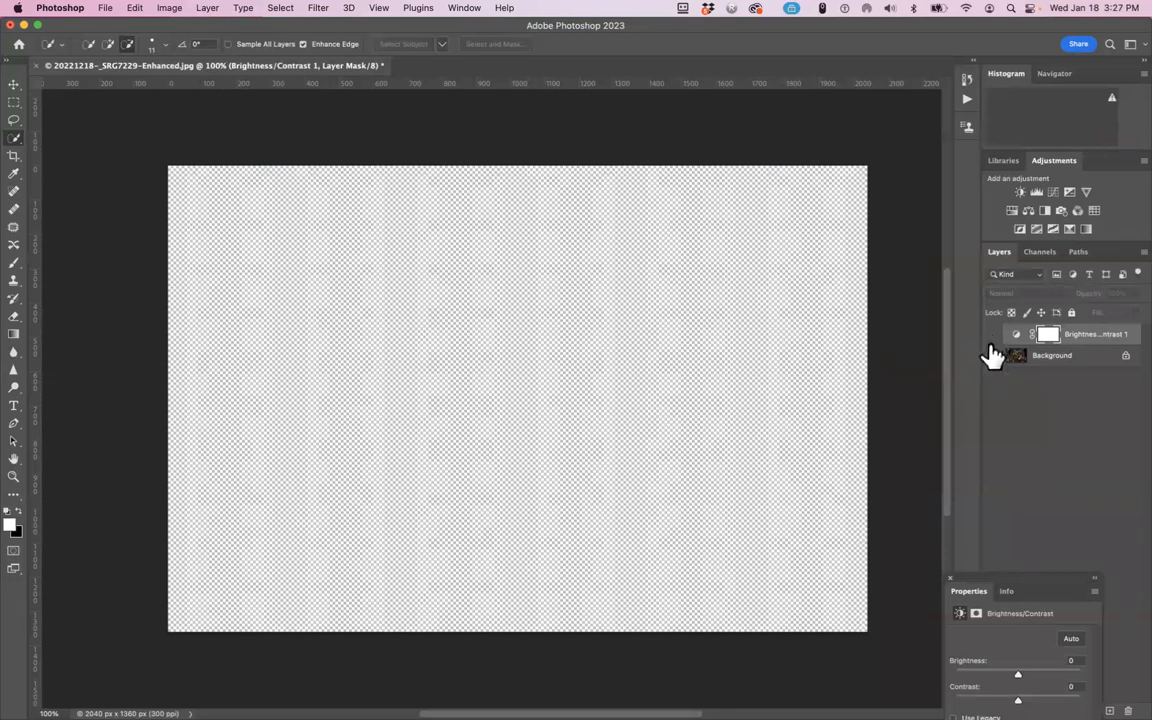
left_click(992, 355, "alt")
left_click(992, 335)
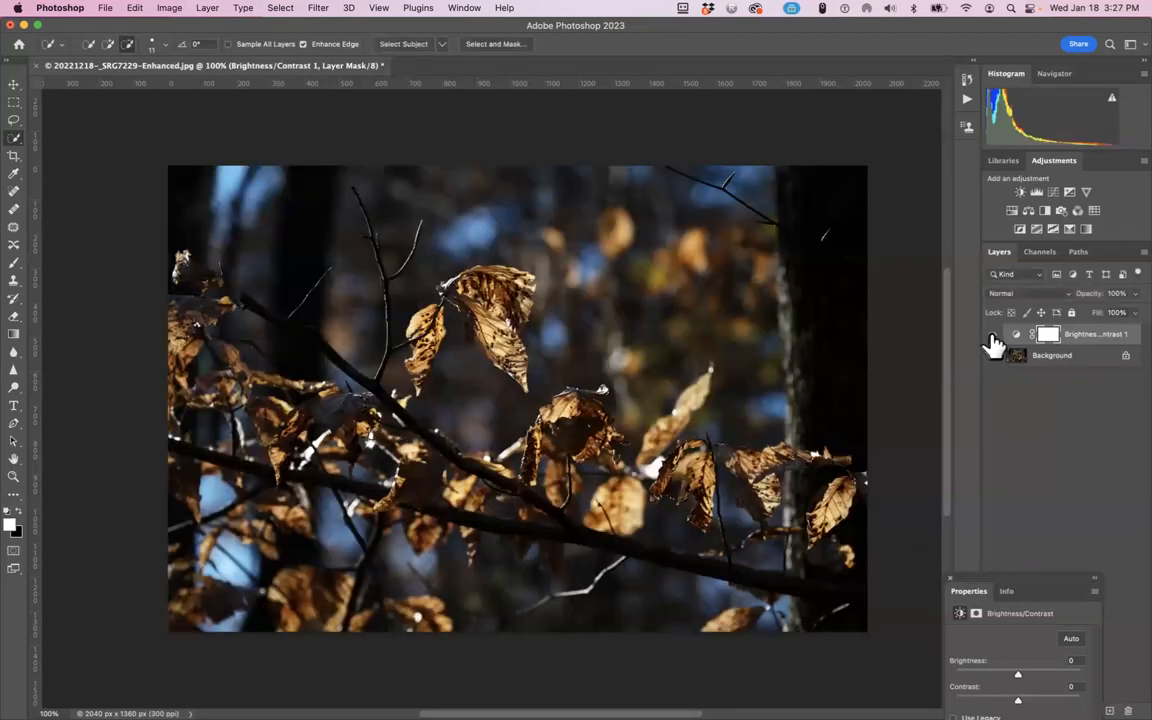
Set the Brightness/Contrast layer to brightness 50 and contrast -2, and toggle its visibility to compare before and after.
left_click(1014, 336)
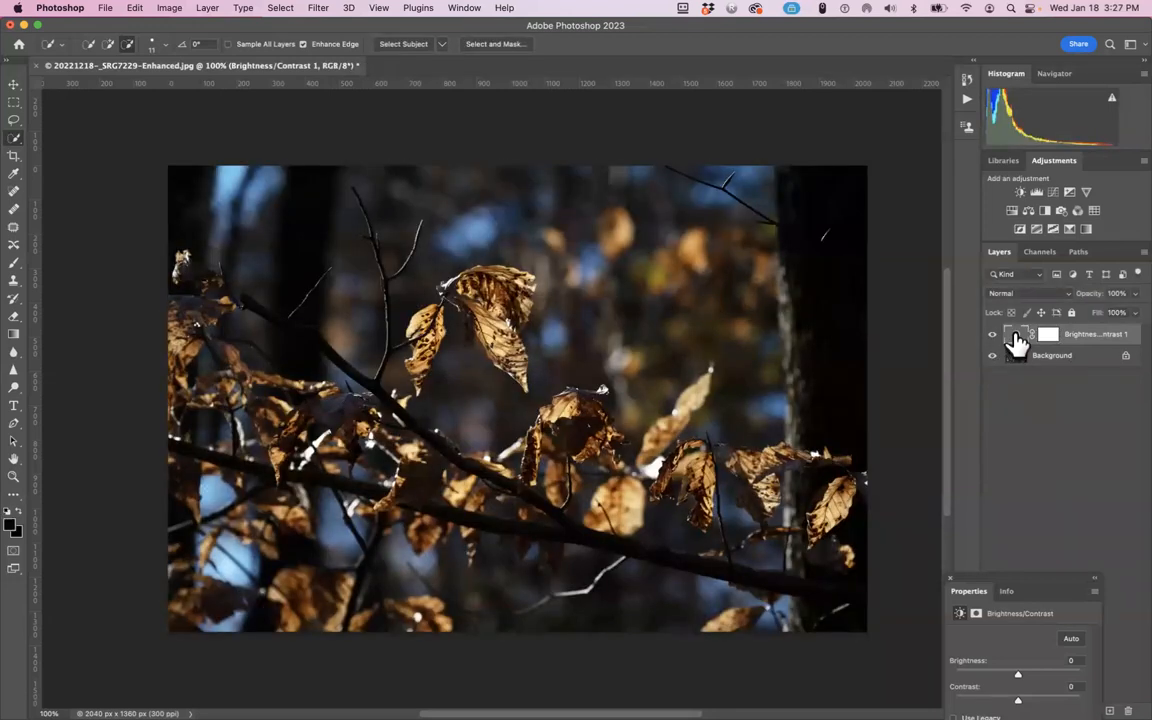
left_click_drag(1059, 586, 934, 128)
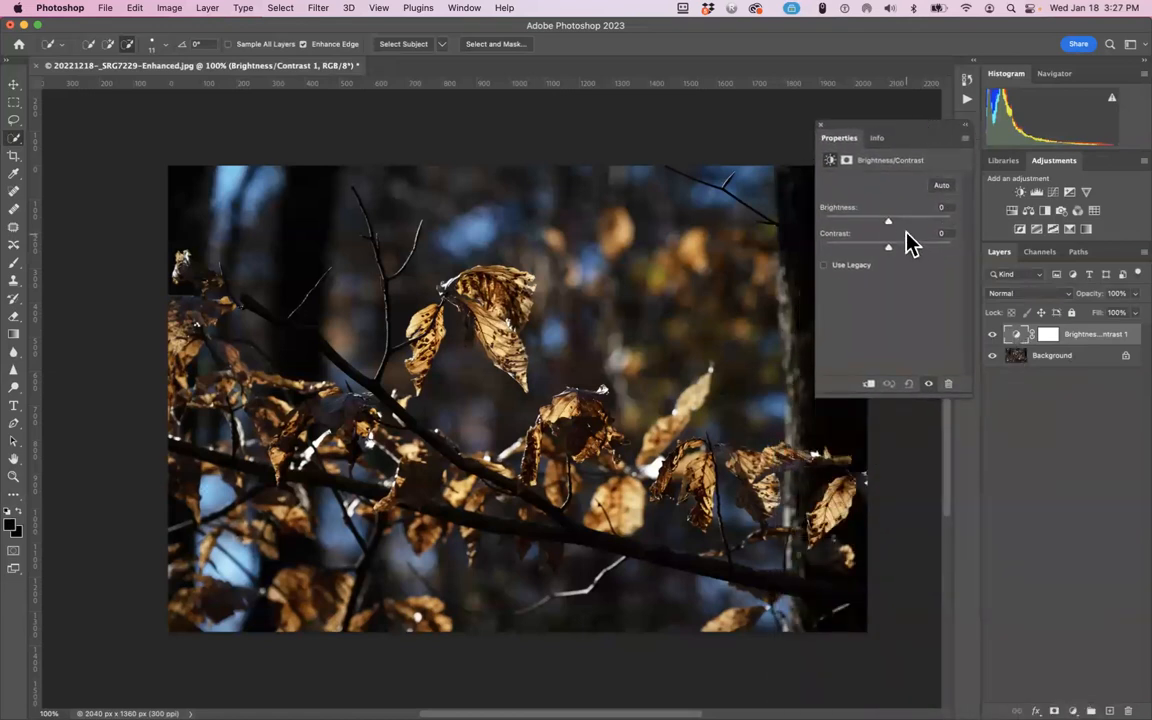
left_click_drag(888, 220, 888, 248)
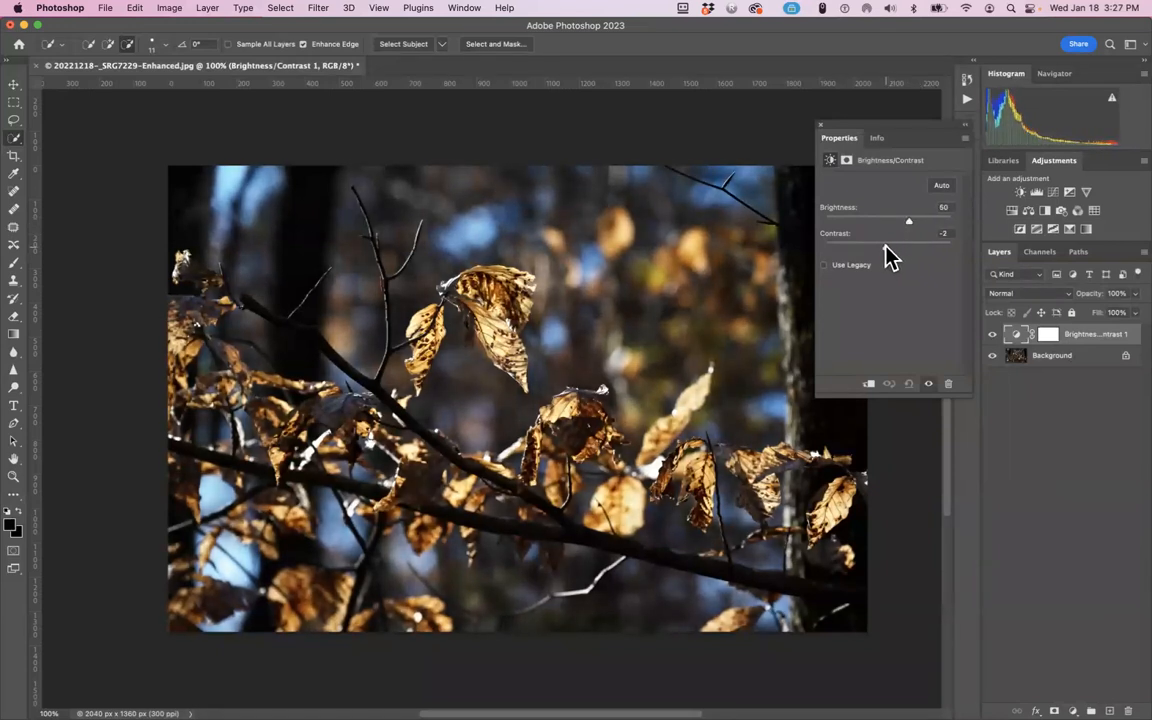
left_click_drag(882, 137, 846, 72)
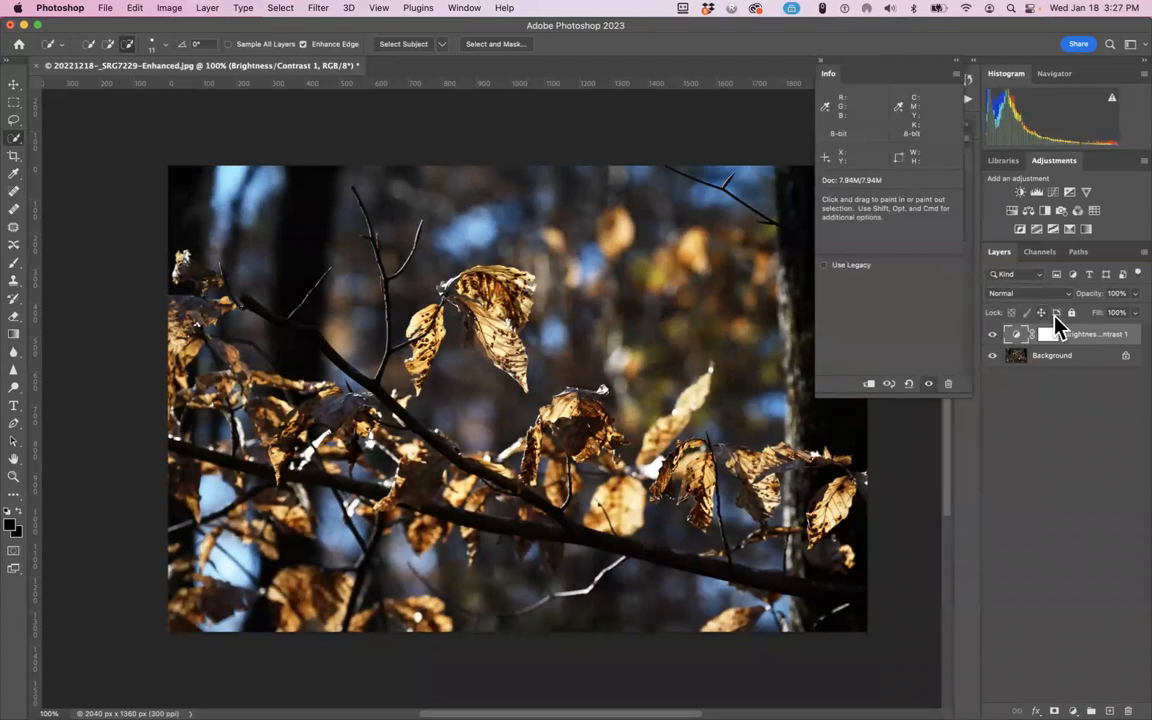
left_click(993, 335)
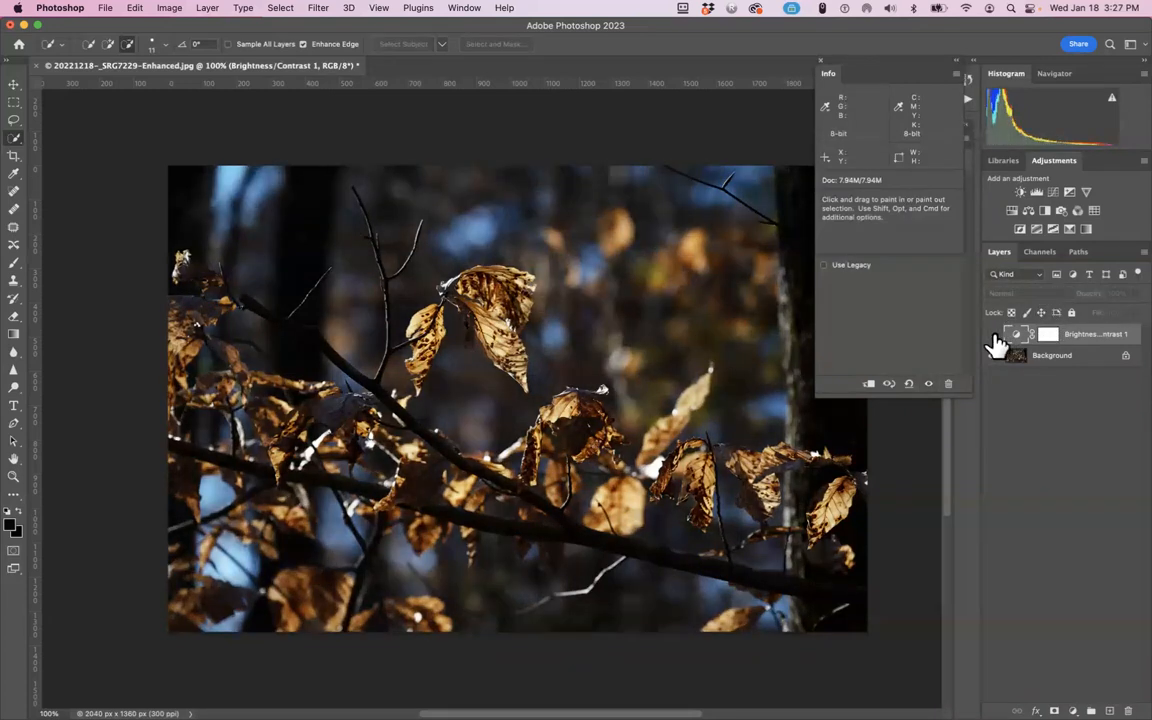
left_click(993, 335)
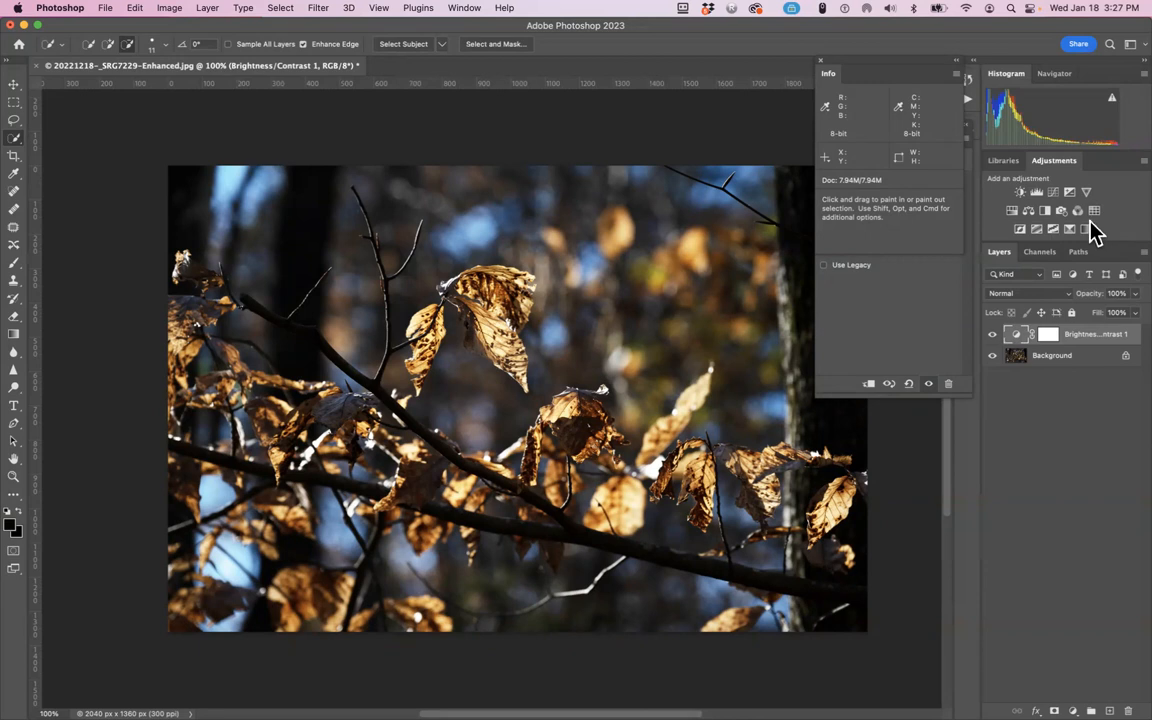
Add a Color Balance adjustment layer with midtones Cyan/Red +85, Magenta/Green -53 and Yellow/Blue +100, and hide that layer.
left_click(1030, 214)
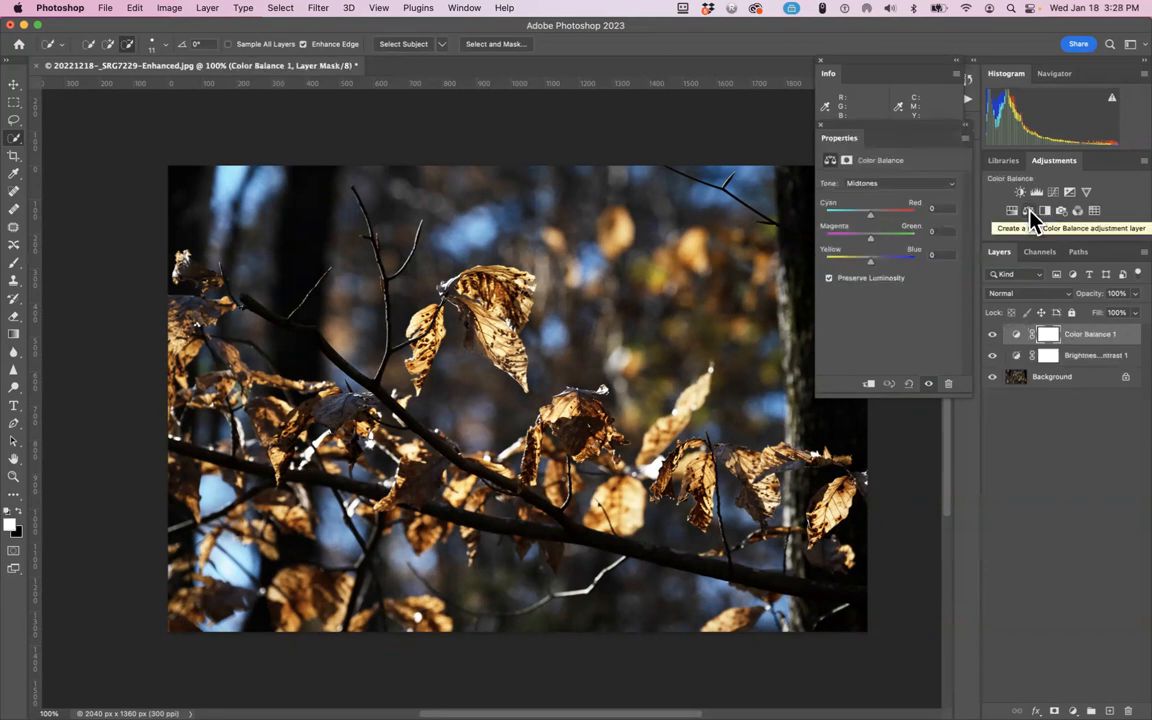
left_click(1017, 342)
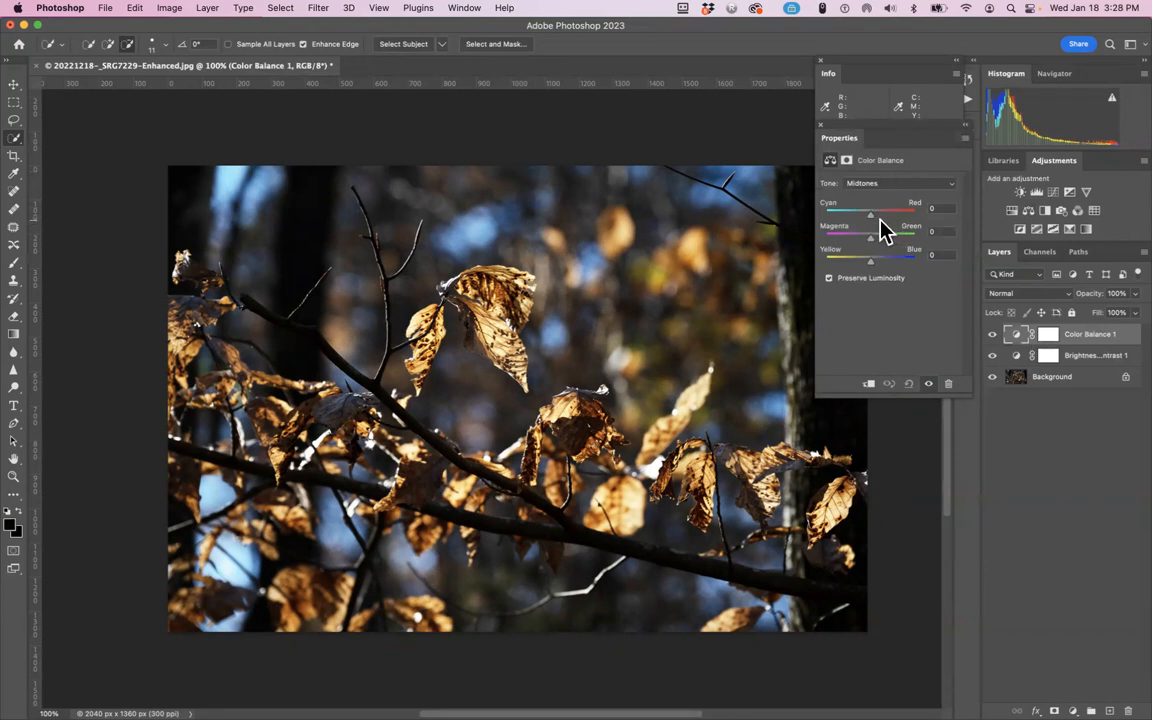
left_click_drag(889, 216, 871, 236)
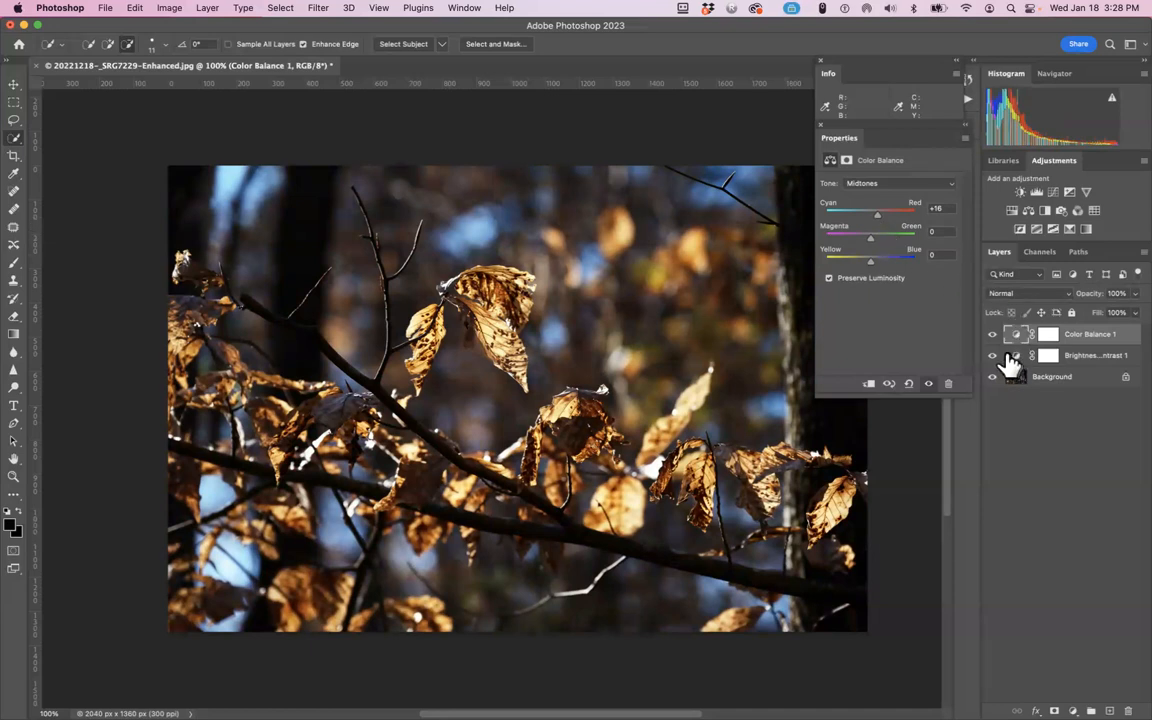
left_click_drag(878, 212, 930, 265)
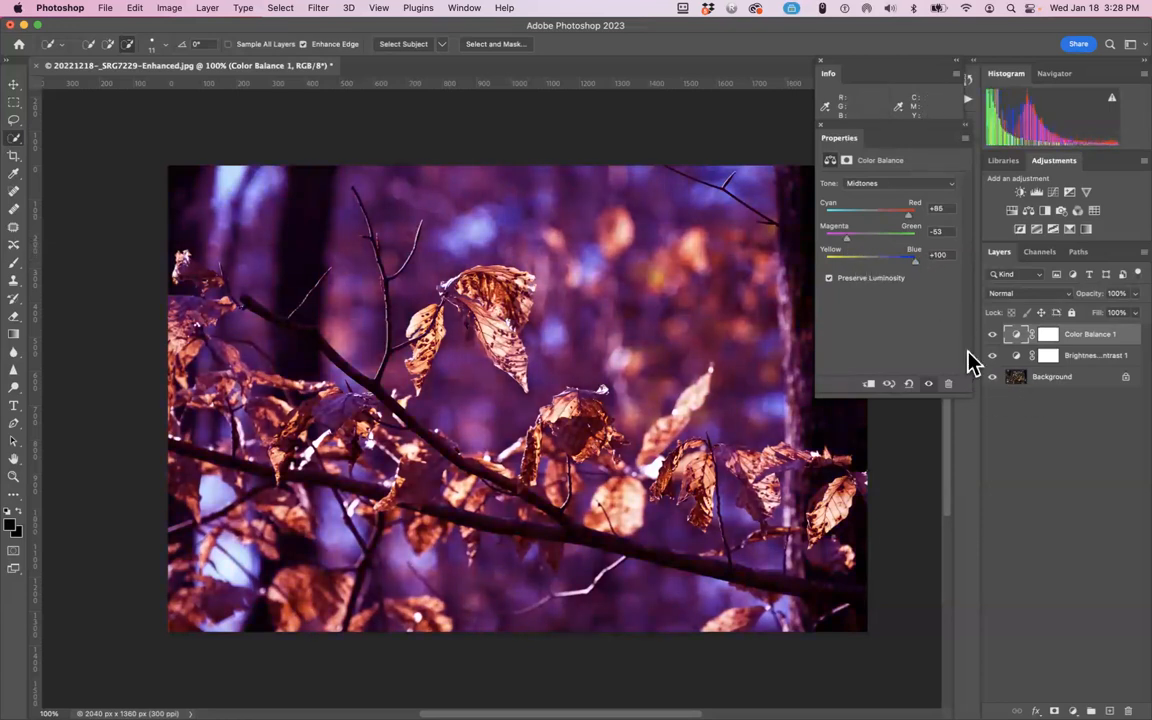
left_click(993, 337)
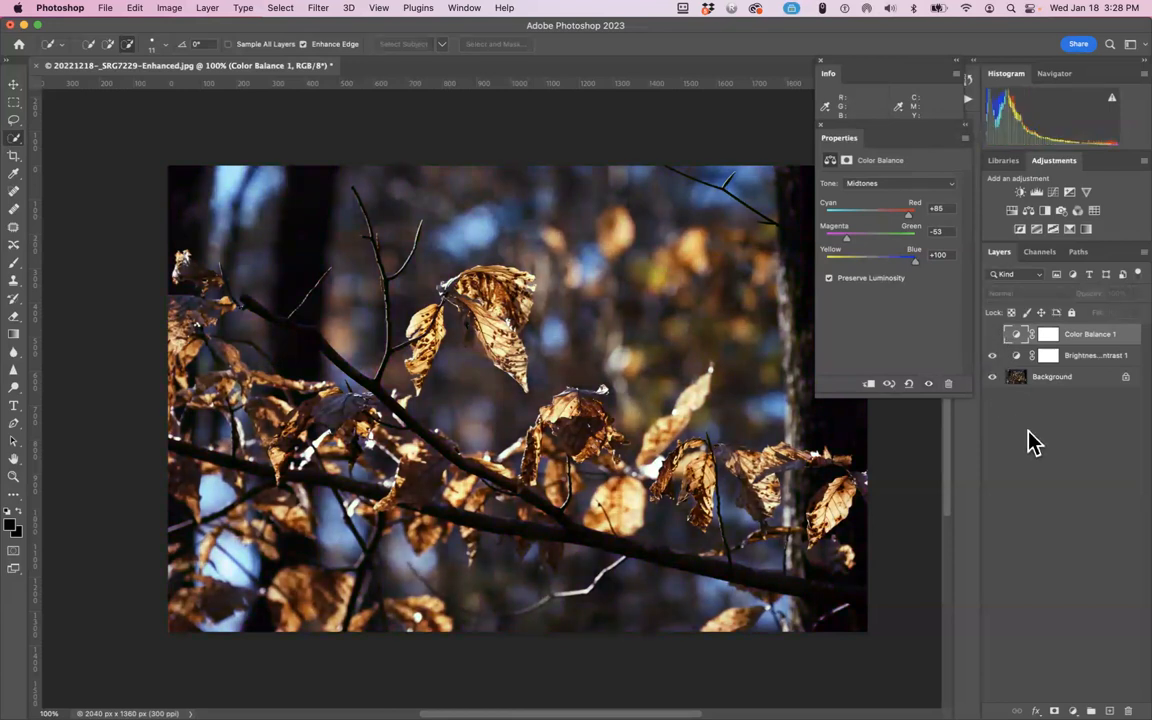
Add an Exposure adjustment layer on top and set its exposure to -0.26.
left_click(1069, 193)
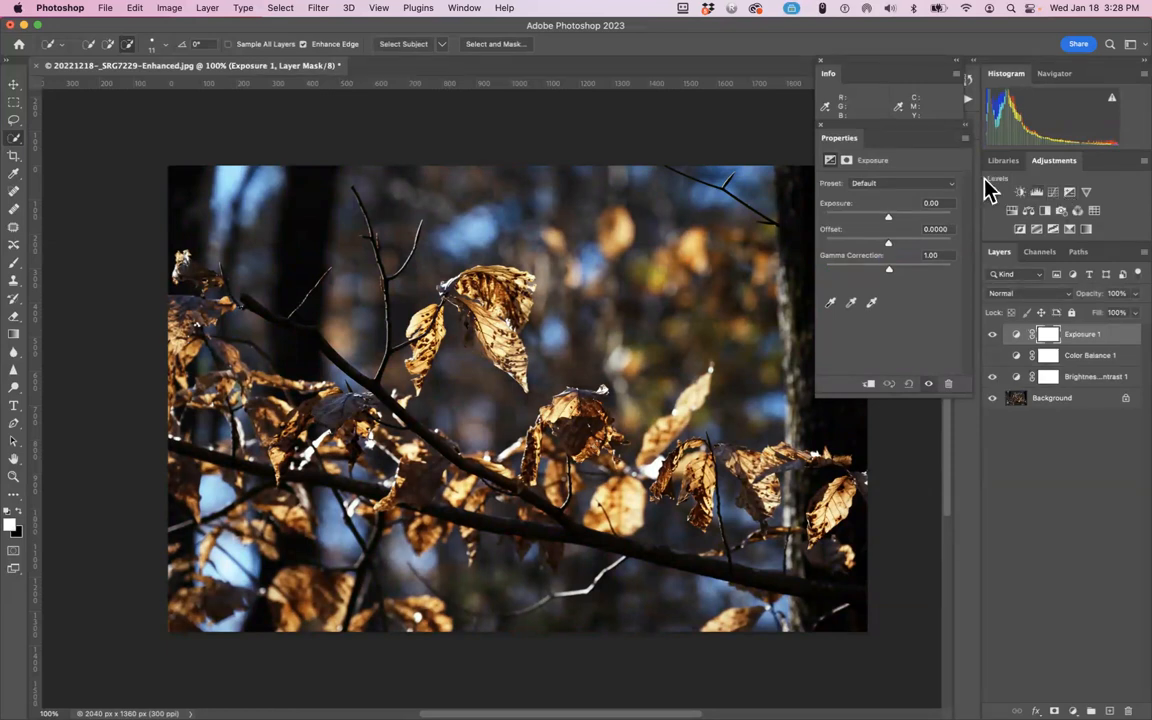
mouse_move(886, 222)
left_mouse_down()
mouse_move(913, 222)
mouse_move(869, 220)
mouse_move(886, 220)
left_mouse_up()
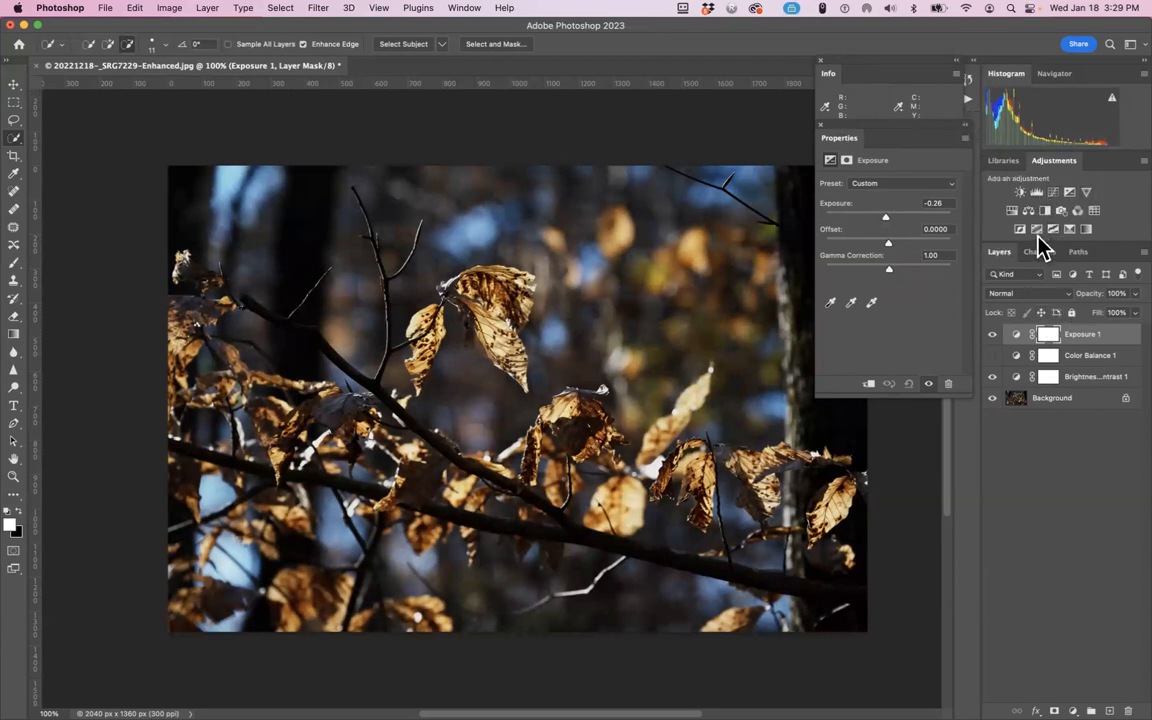
Add a Curves adjustment layer above the Exposure layer and apply the Medium Contrast (RGB) preset to it.
left_click(1052, 192)
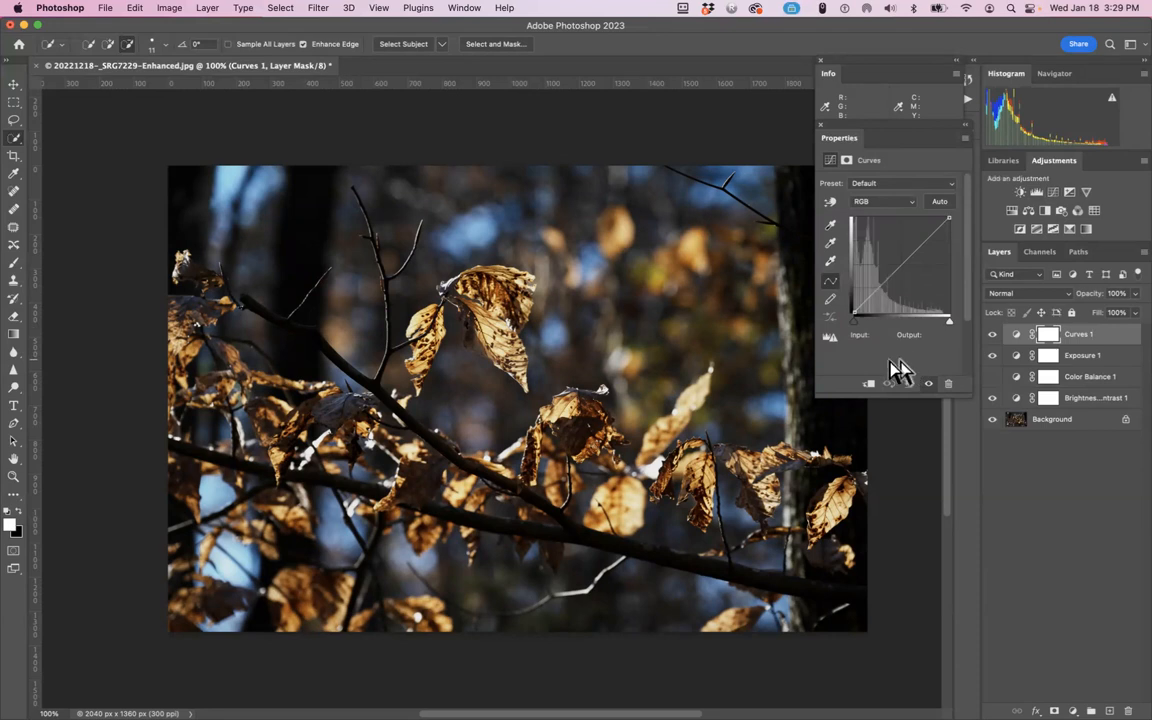
scroll(908, 376, "left", 1)
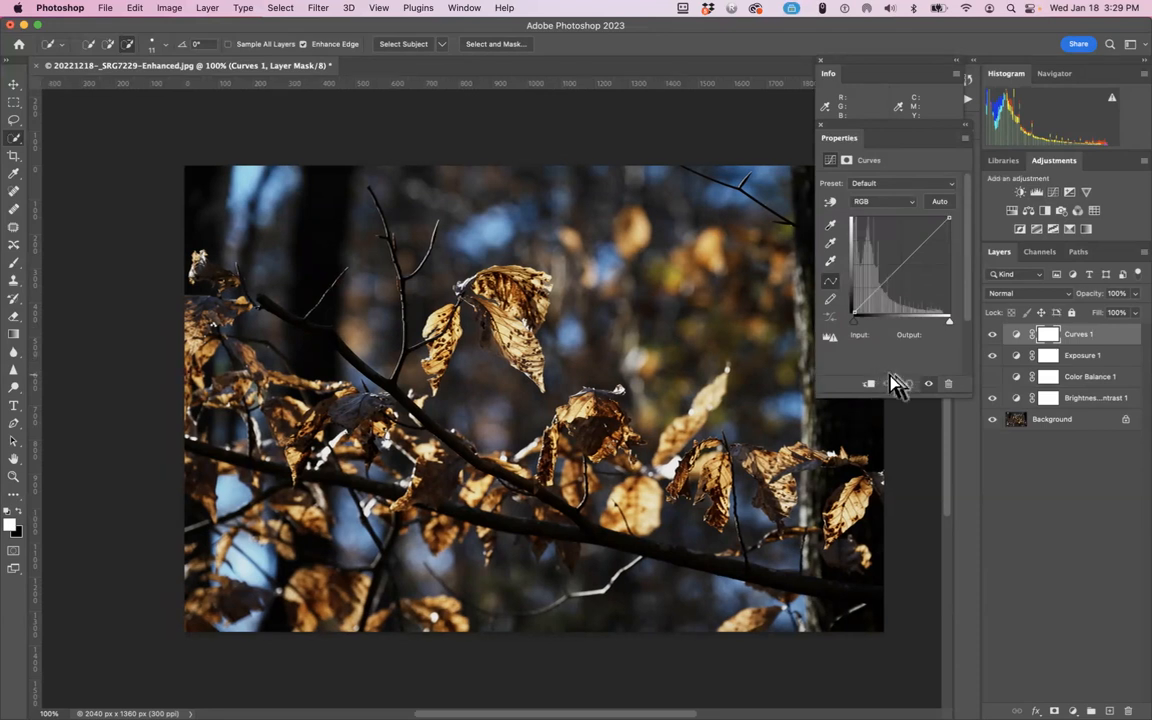
left_click(953, 186)
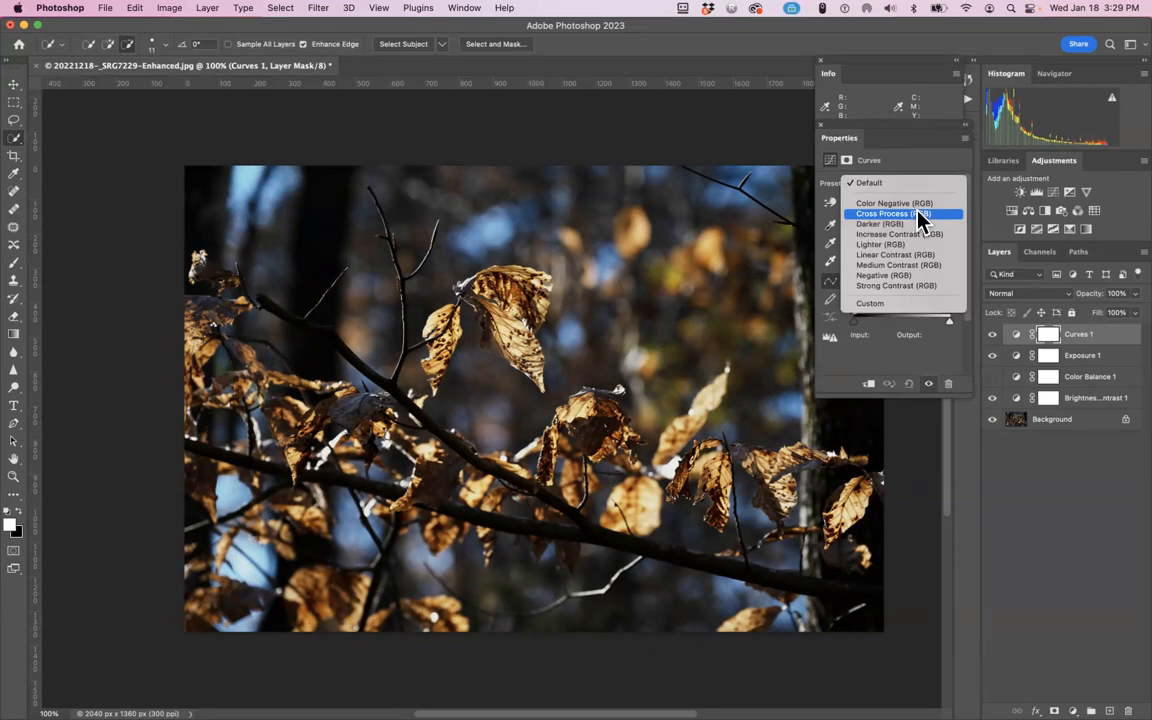
left_click(905, 266)
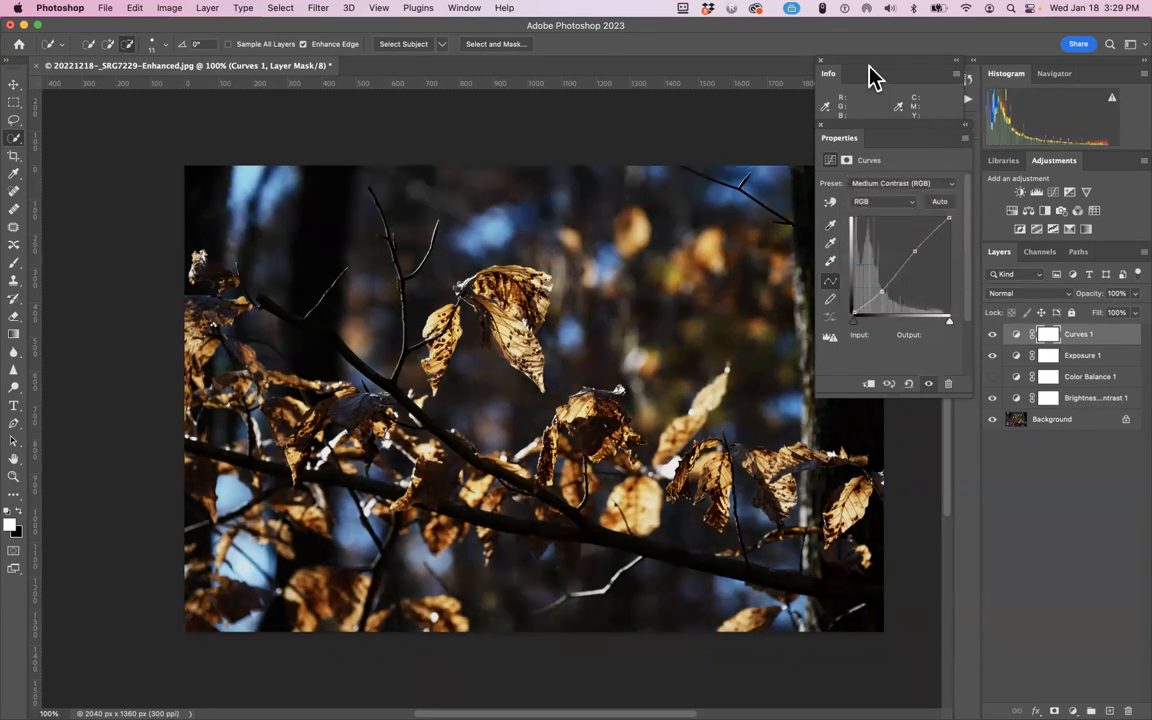
Deselect the layers, hide the Curves and Exposure layers to compare the photo, and show both again.
left_click(1123, 529)
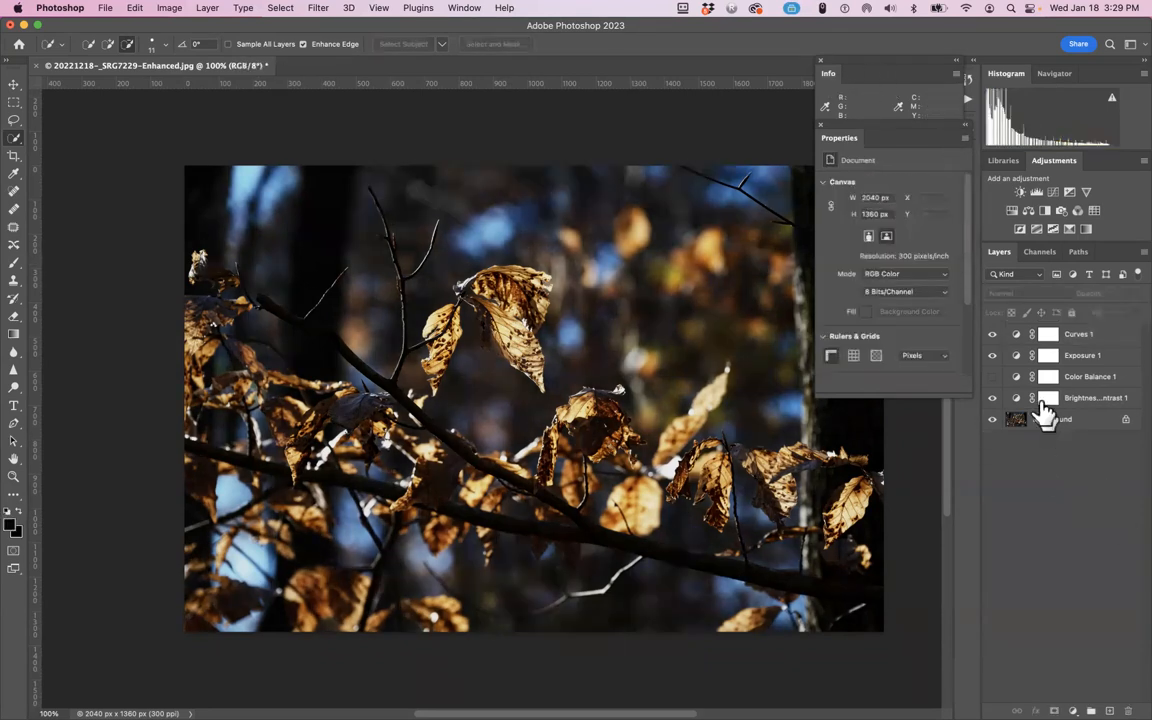
left_click_drag(991, 336, 992, 355)
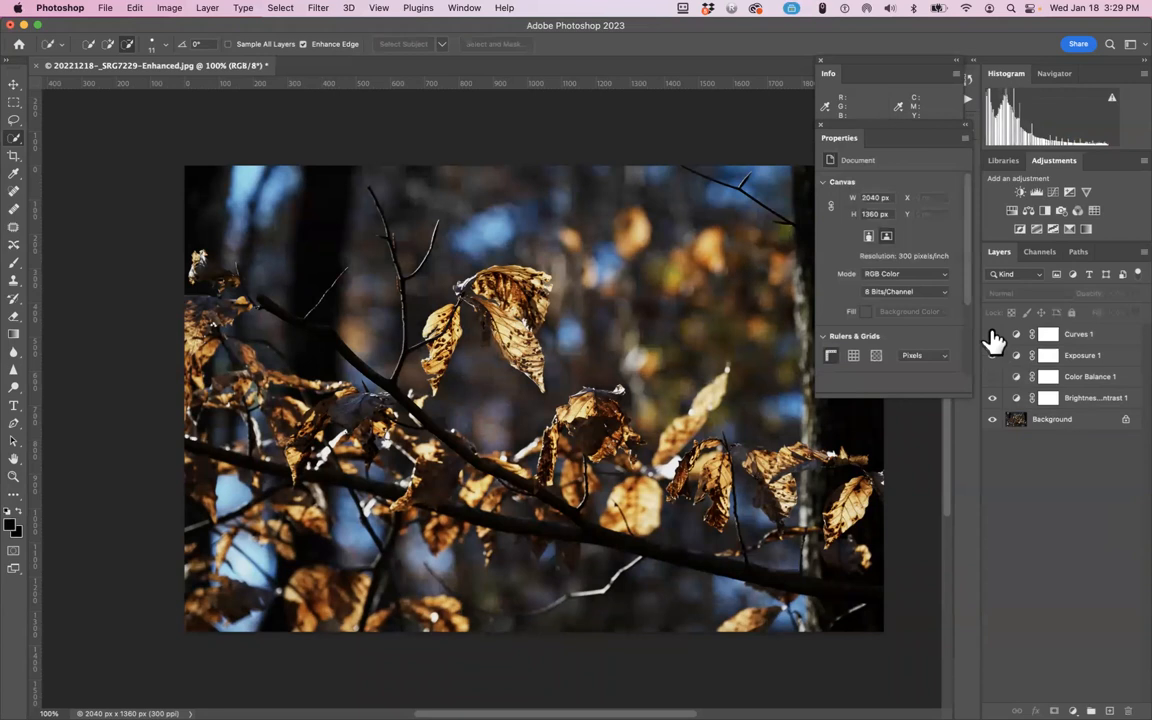
left_click(992, 335)
left_click(992, 355)
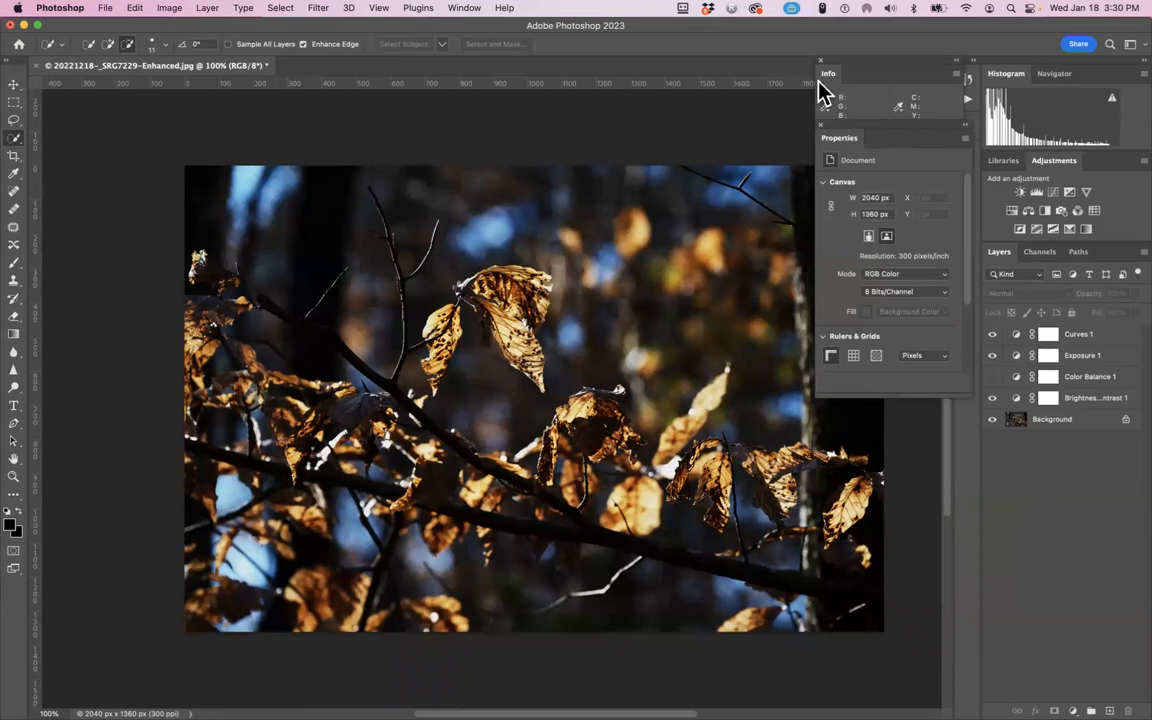
Move the Info and Properties panels off the photo and flatten the image, discarding the hidden layer.
left_click_drag(861, 77, 1087, 525)
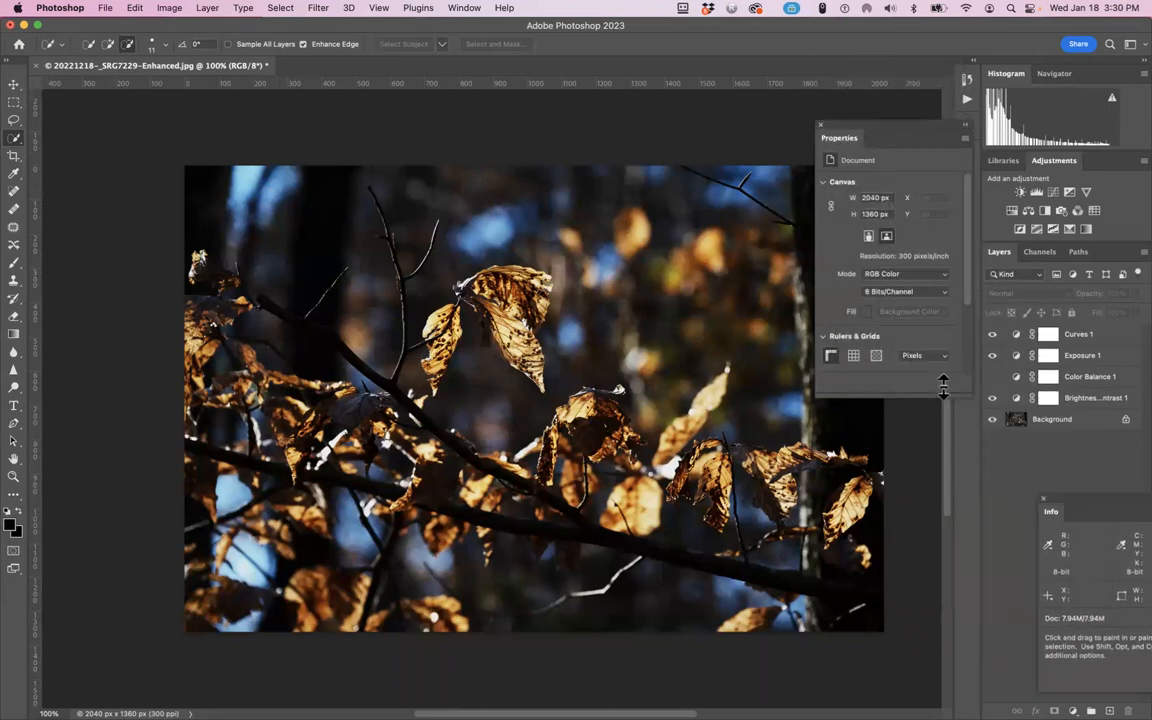
left_click_drag(884, 139, 1098, 442)
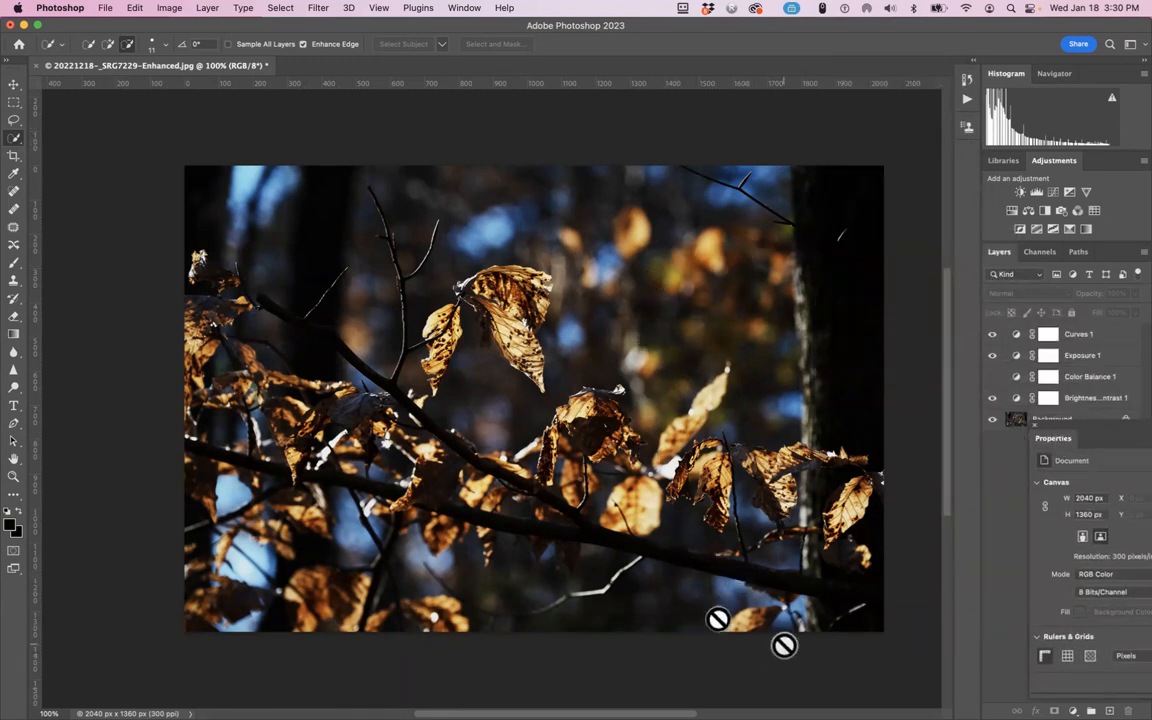
left_click(207, 9)
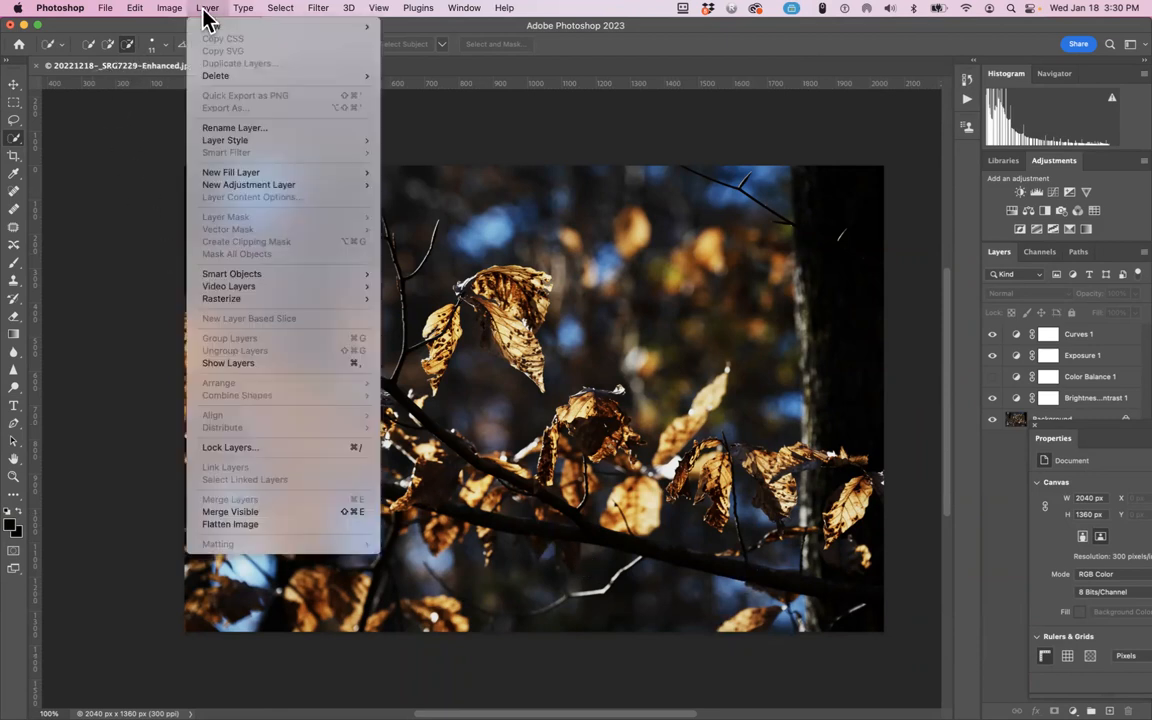
left_click(250, 530)
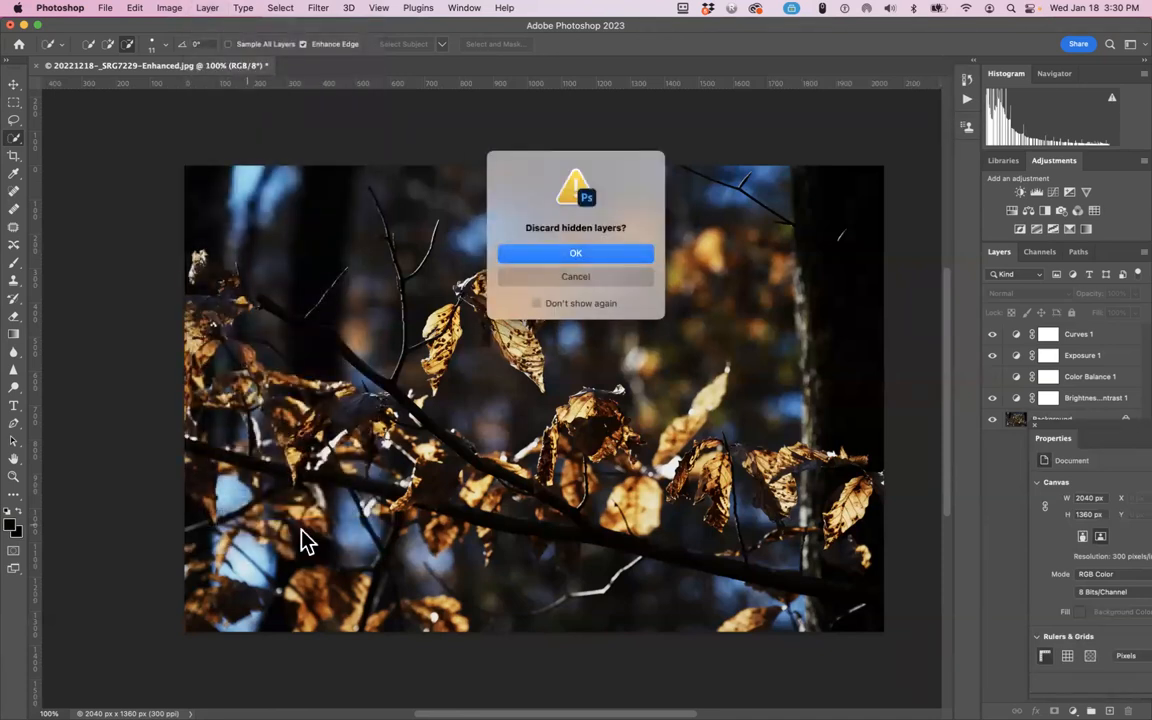
left_click(573, 255)
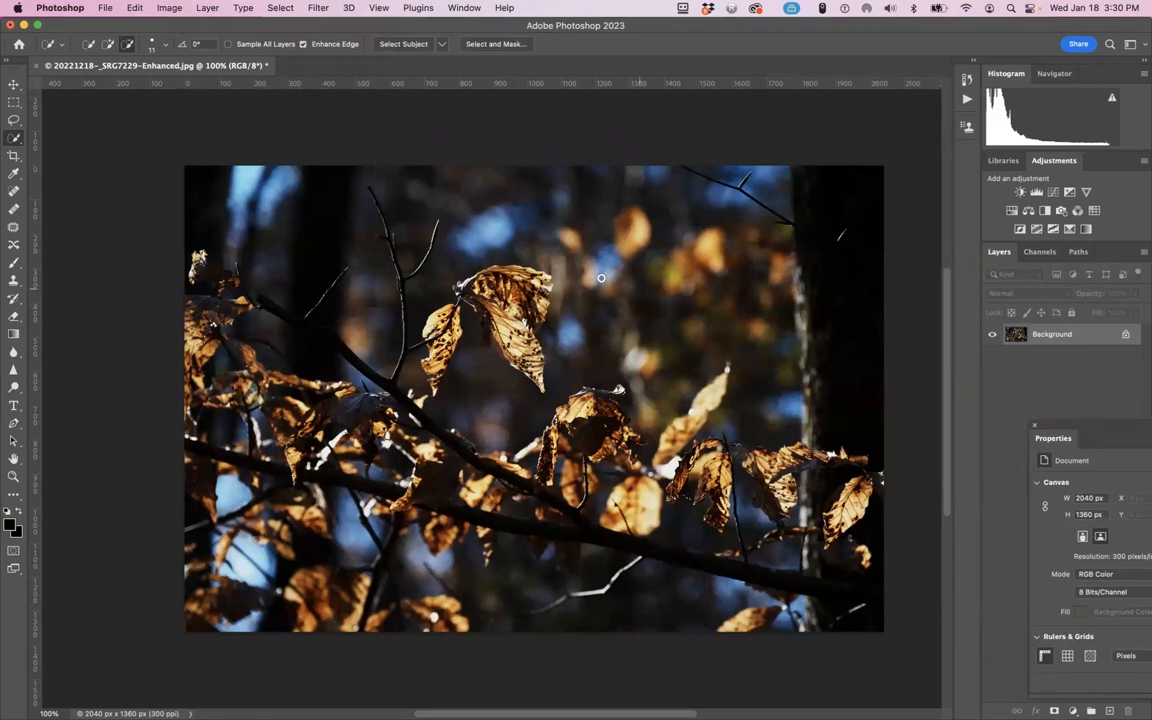
Crop the right, upper and lower edges of the photo to about 1632 x 1157 px.
left_click(13, 157)
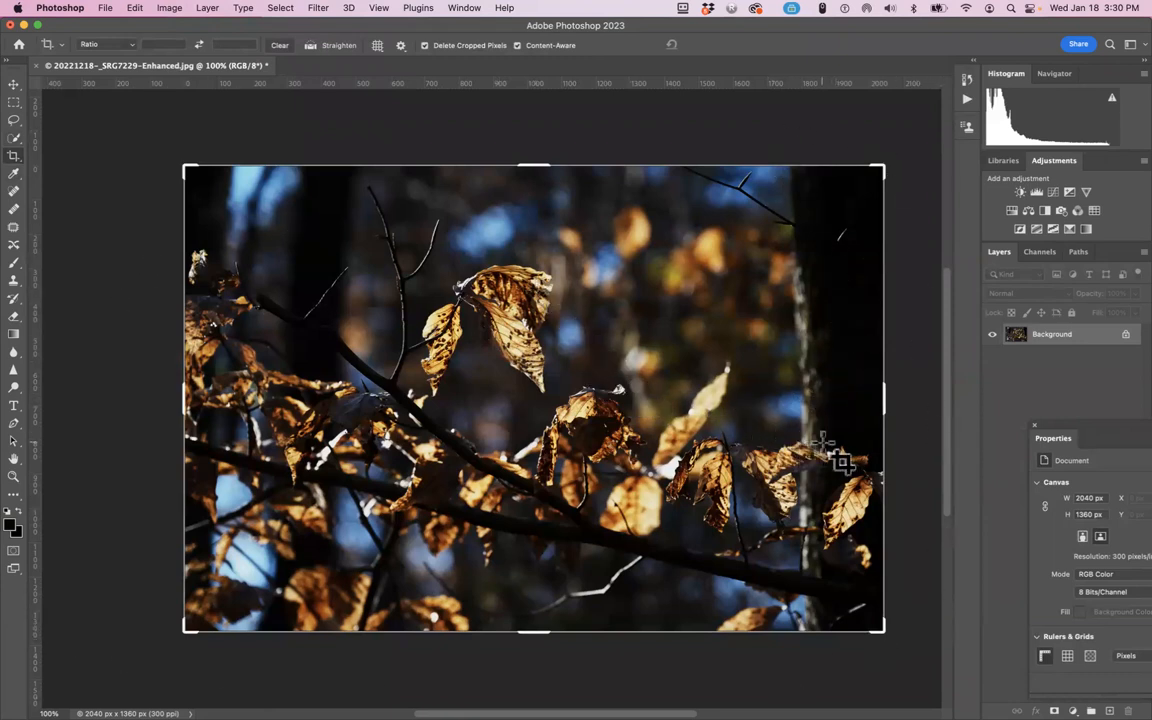
left_click_drag(885, 393, 815, 402)
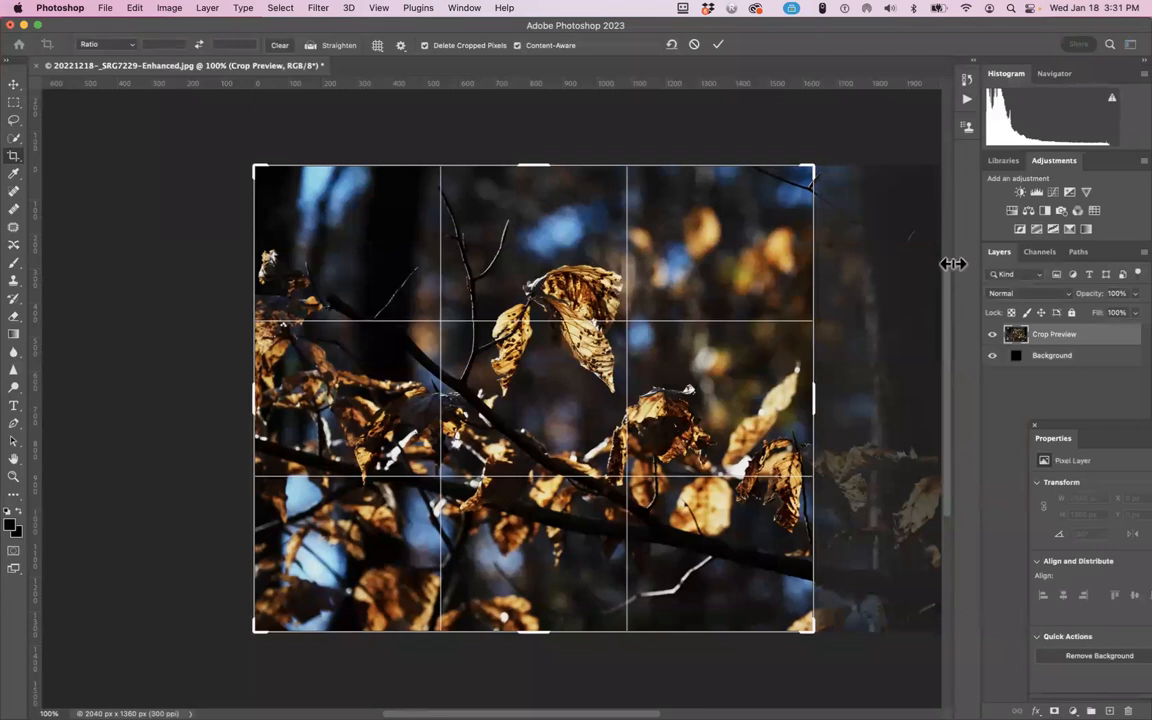
left_click_drag(531, 167, 530, 183)
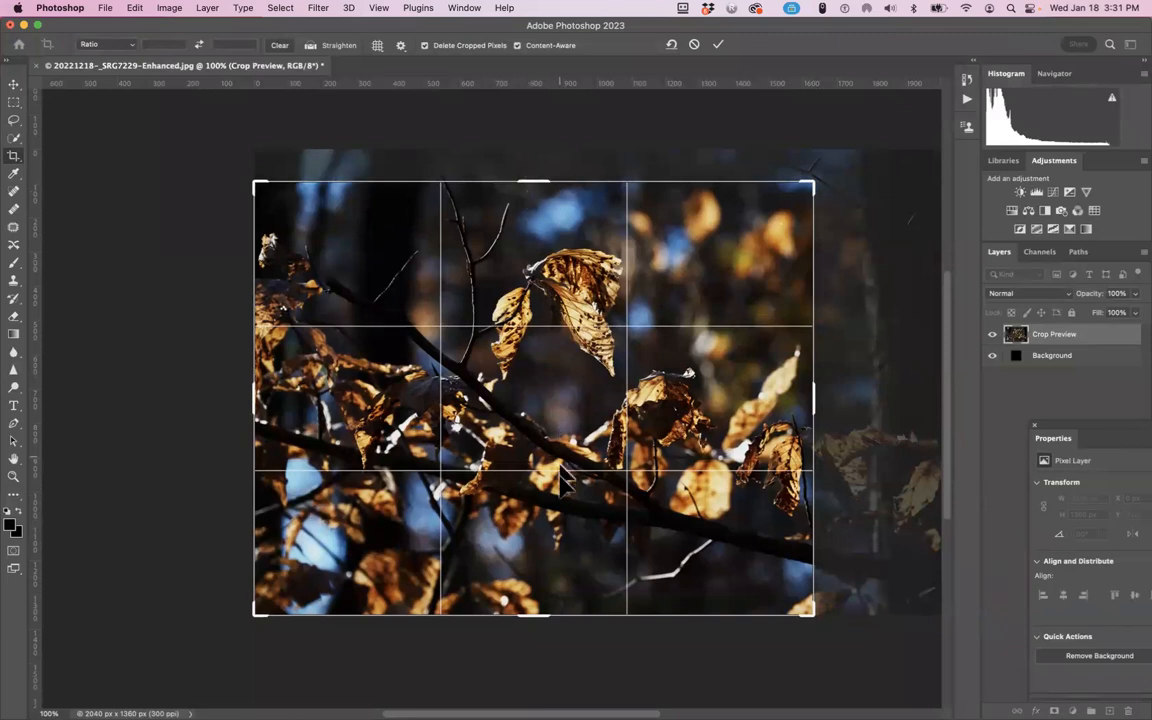
left_click_drag(532, 611, 524, 596)
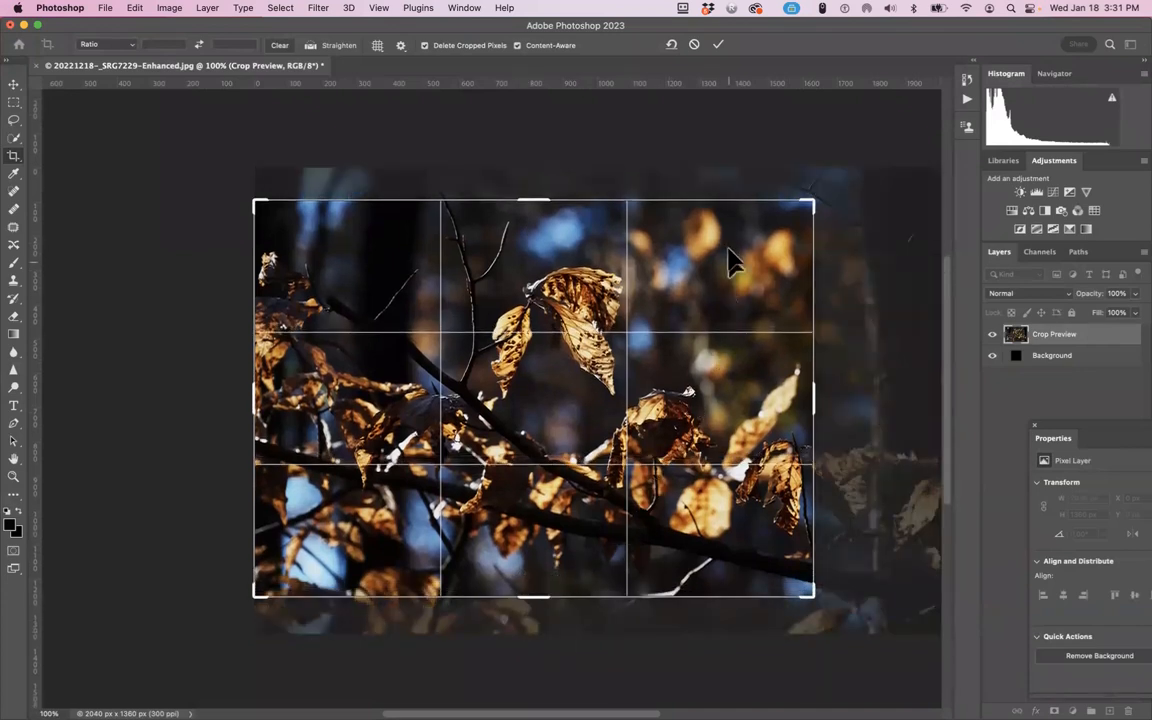
left_click(717, 45)
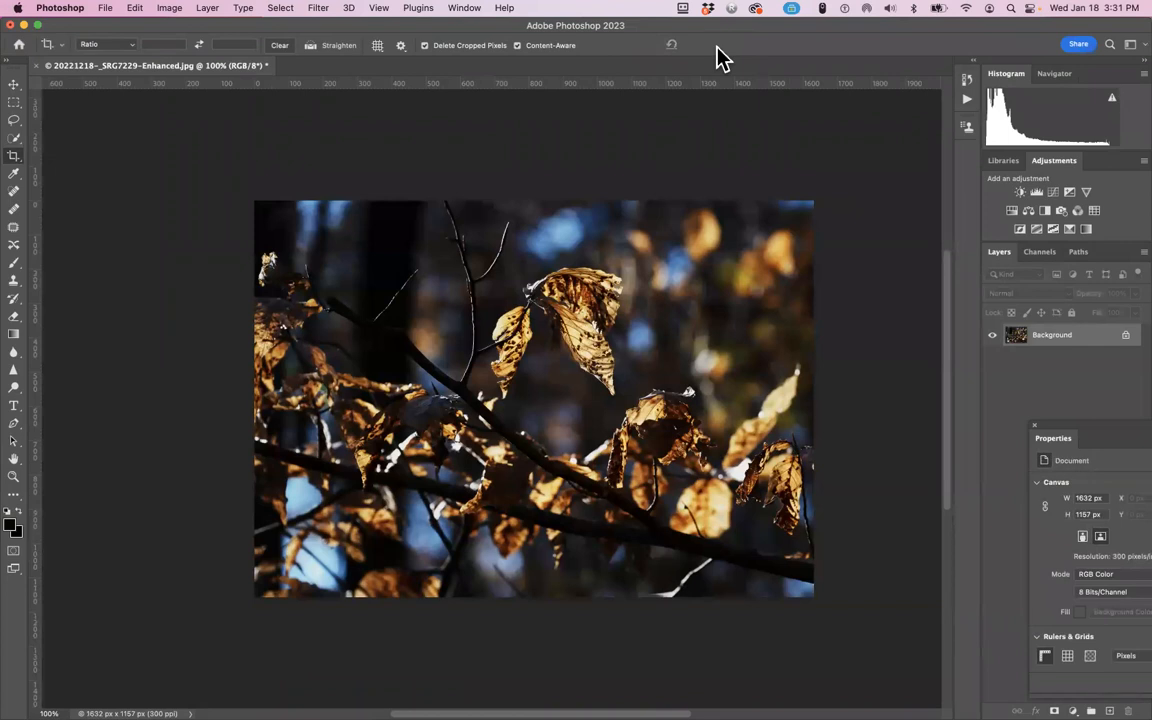
Crop the photo tightly around the hanging leaf cluster in the upper middle, to about 611 x 537 px.
left_click(13, 158)
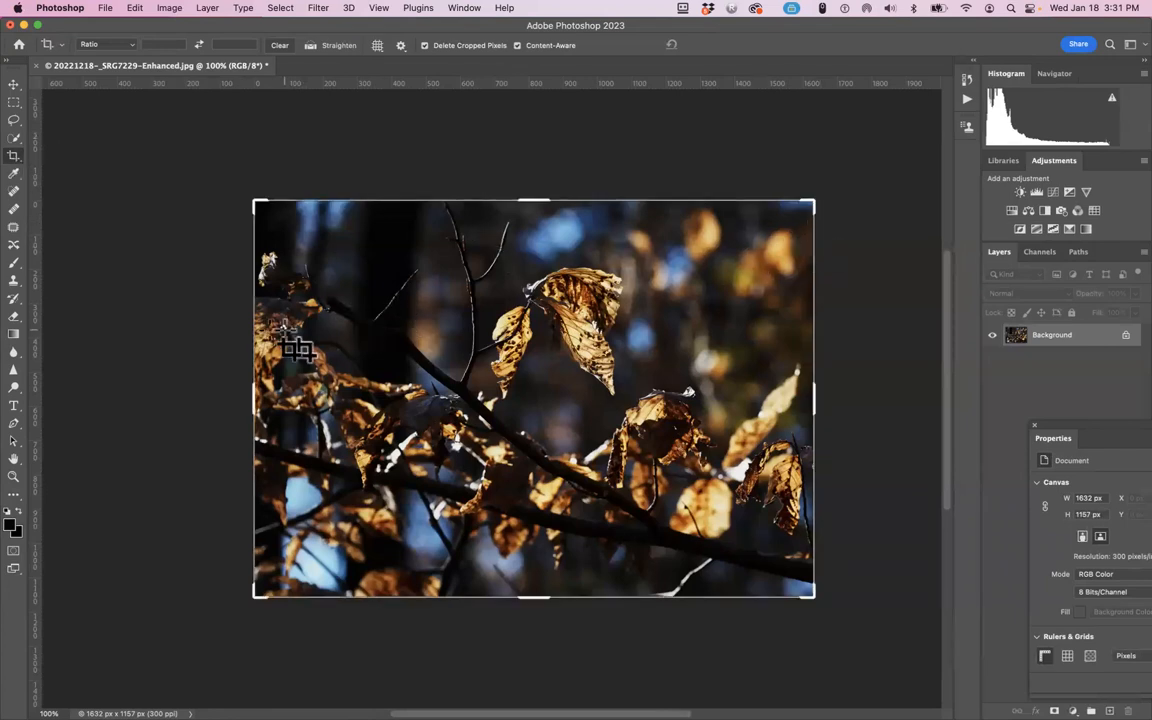
left_click_drag(247, 385, 347, 399)
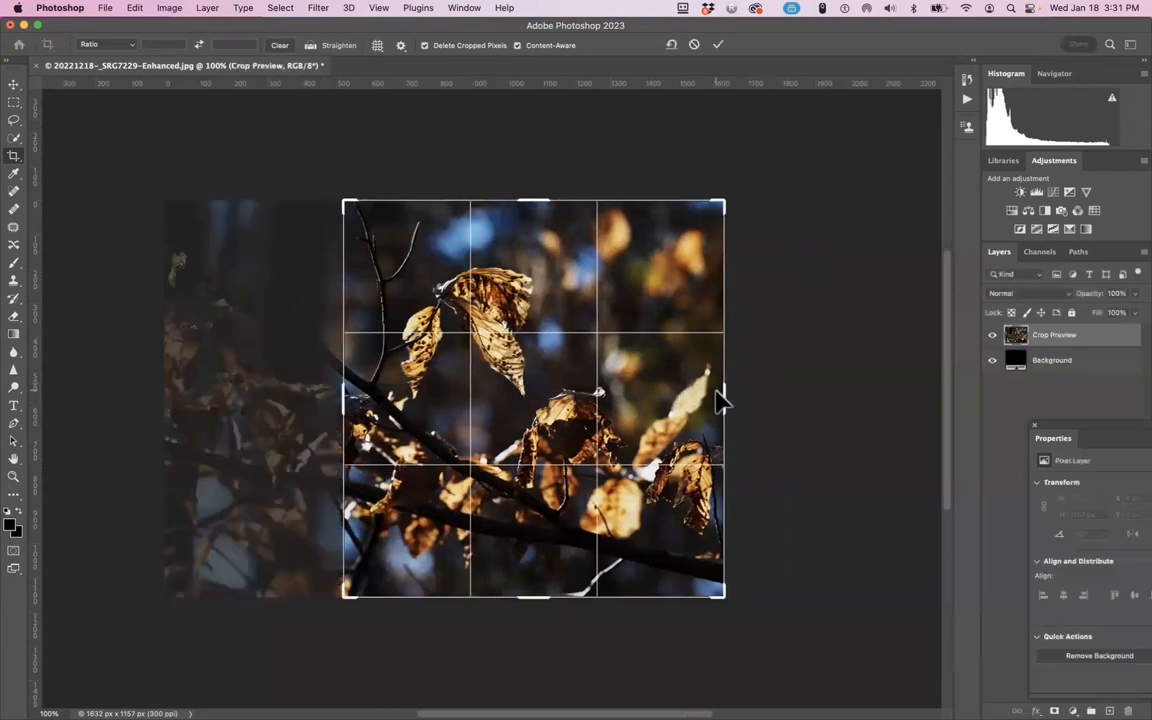
left_click_drag(726, 396, 640, 392)
left_click_drag(524, 598, 524, 512)
left_click_drag(527, 285, 532, 305)
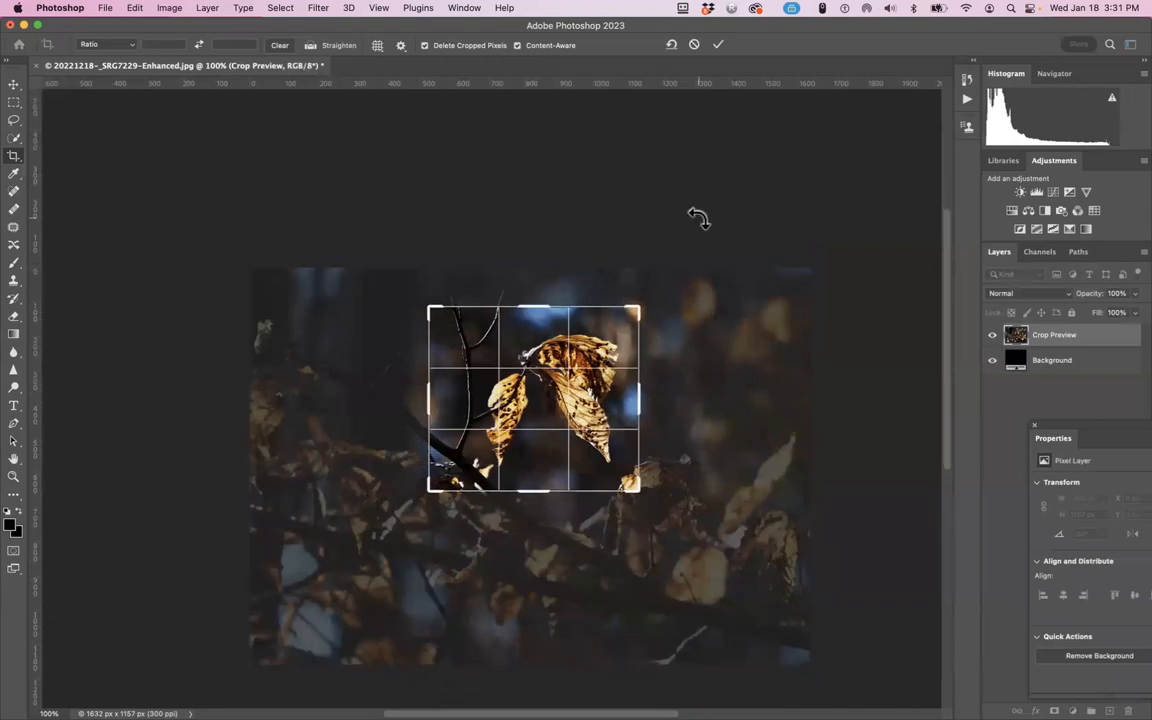
left_click(718, 44)
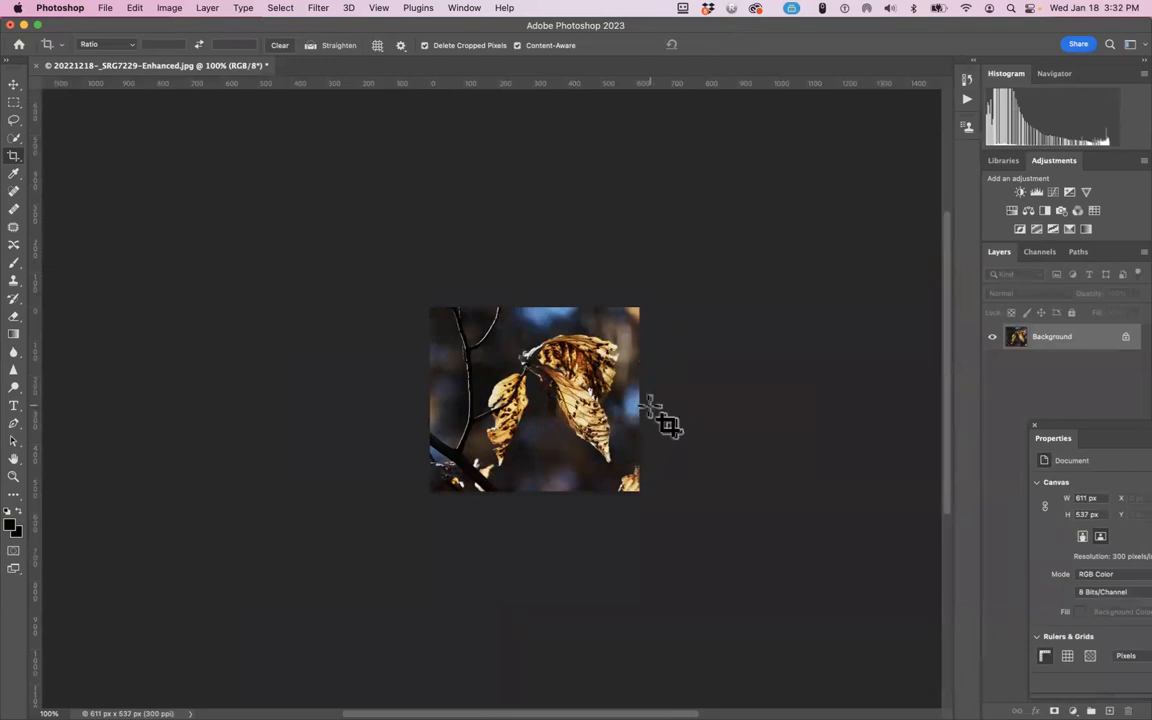
Lasso the leaf fragment in the photo's lower-right corner and replace it with a Content-Aware fill at 100% opacity.
left_click(379, 10)
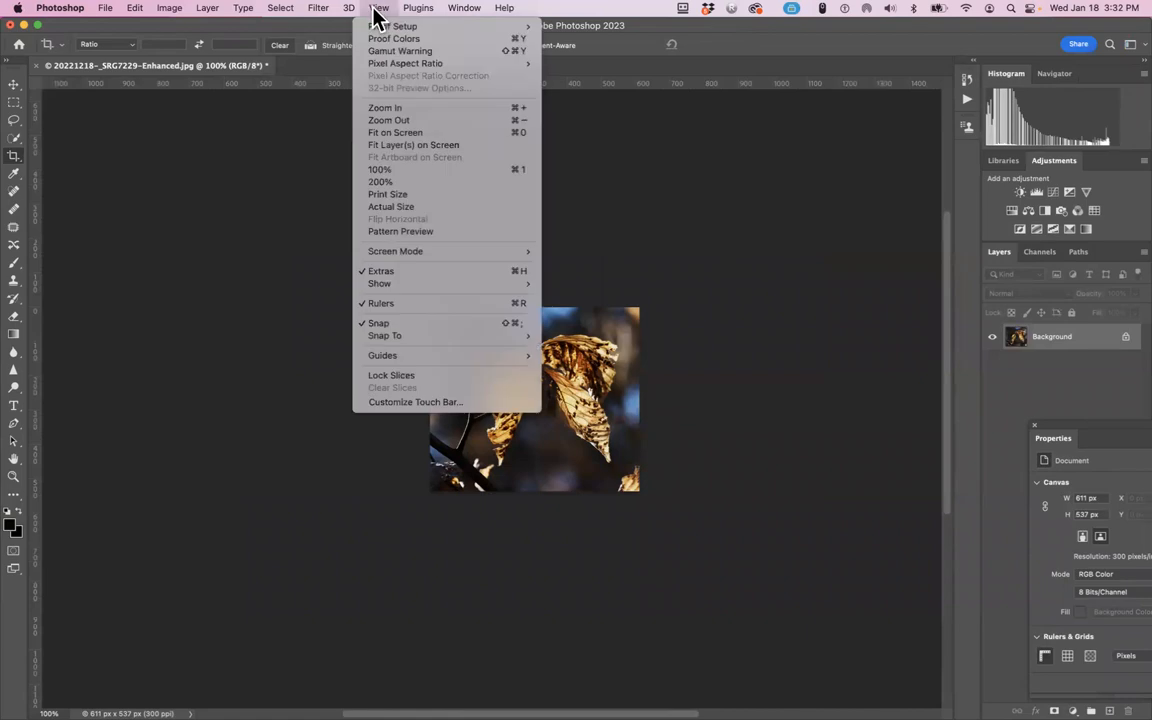
left_click(381, 138)
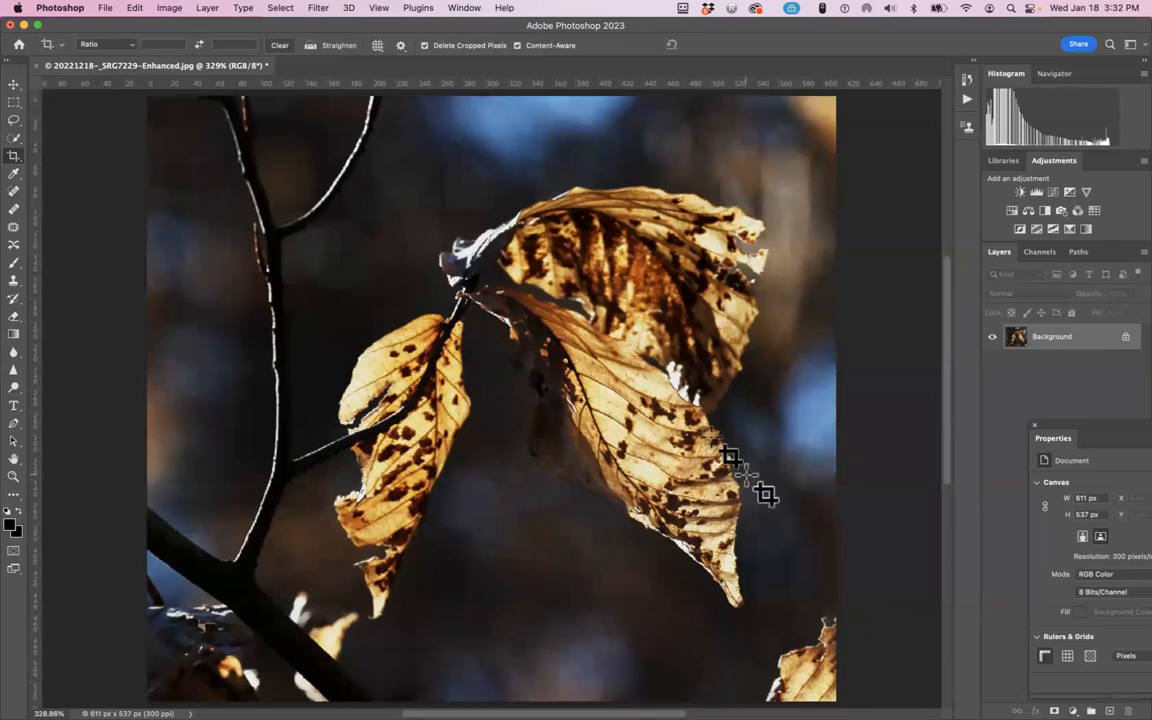
left_click(379, 8)
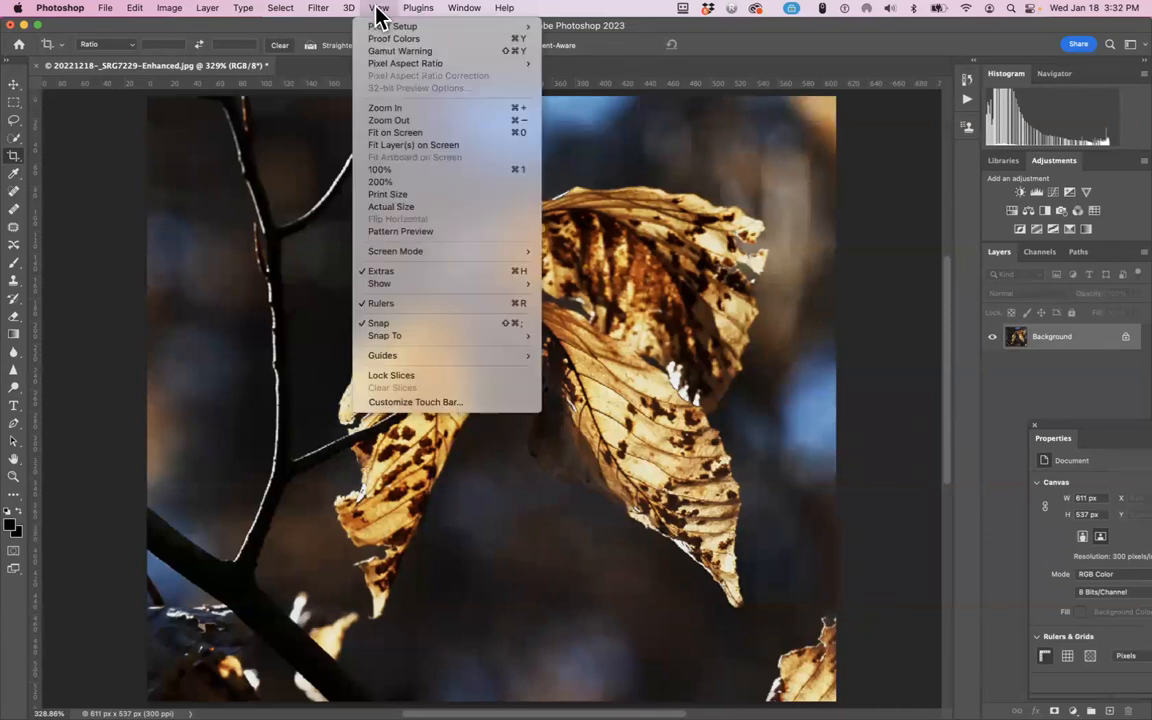
left_click(395, 120)
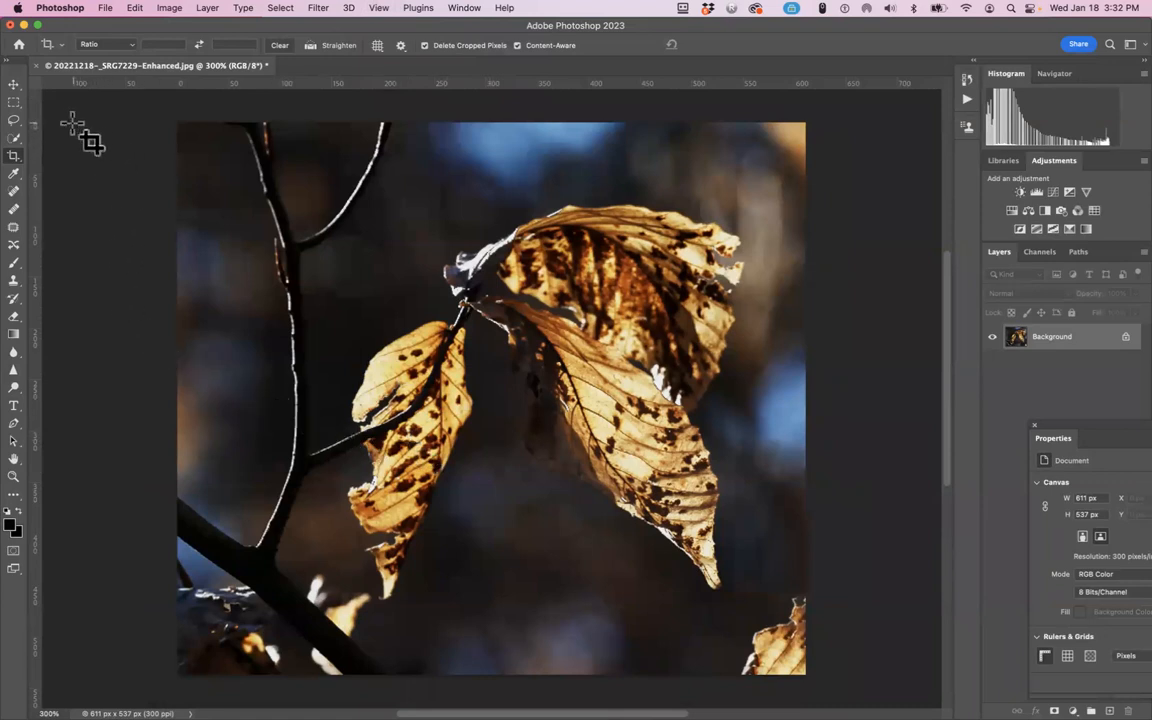
left_click(13, 120)
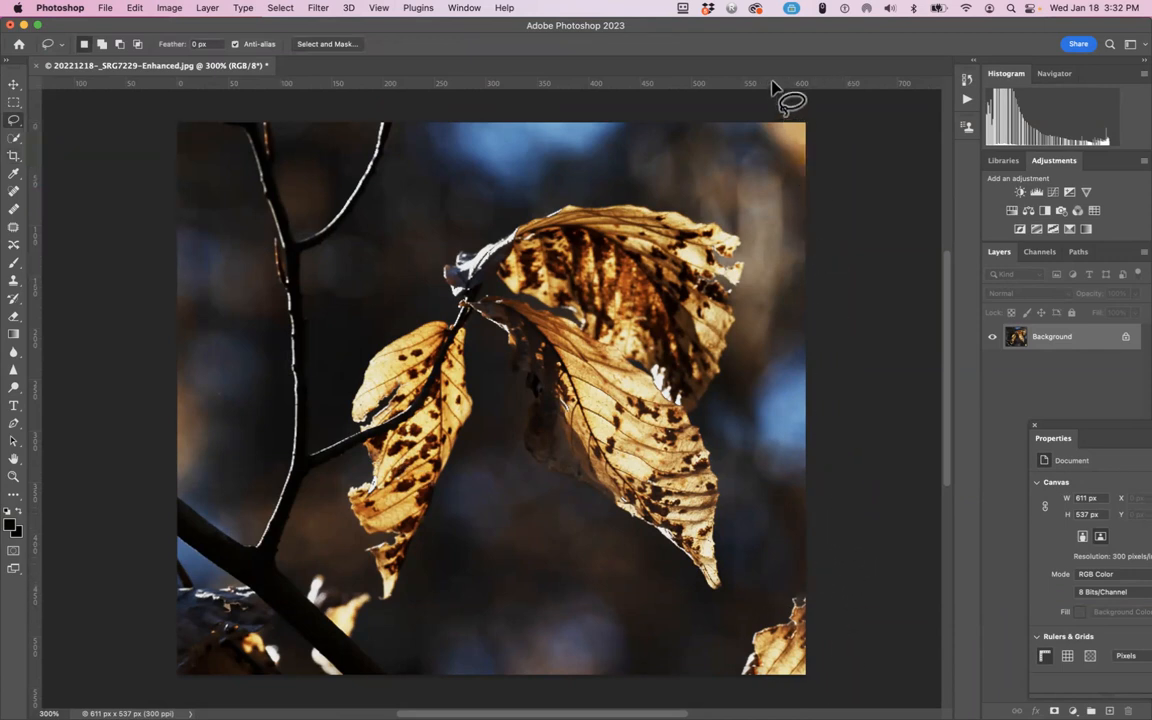
mouse_move(799, 584)
left_mouse_down()
mouse_move(748, 615)
mouse_move(738, 686)
mouse_move(828, 682)
mouse_move(822, 594)
left_mouse_up()
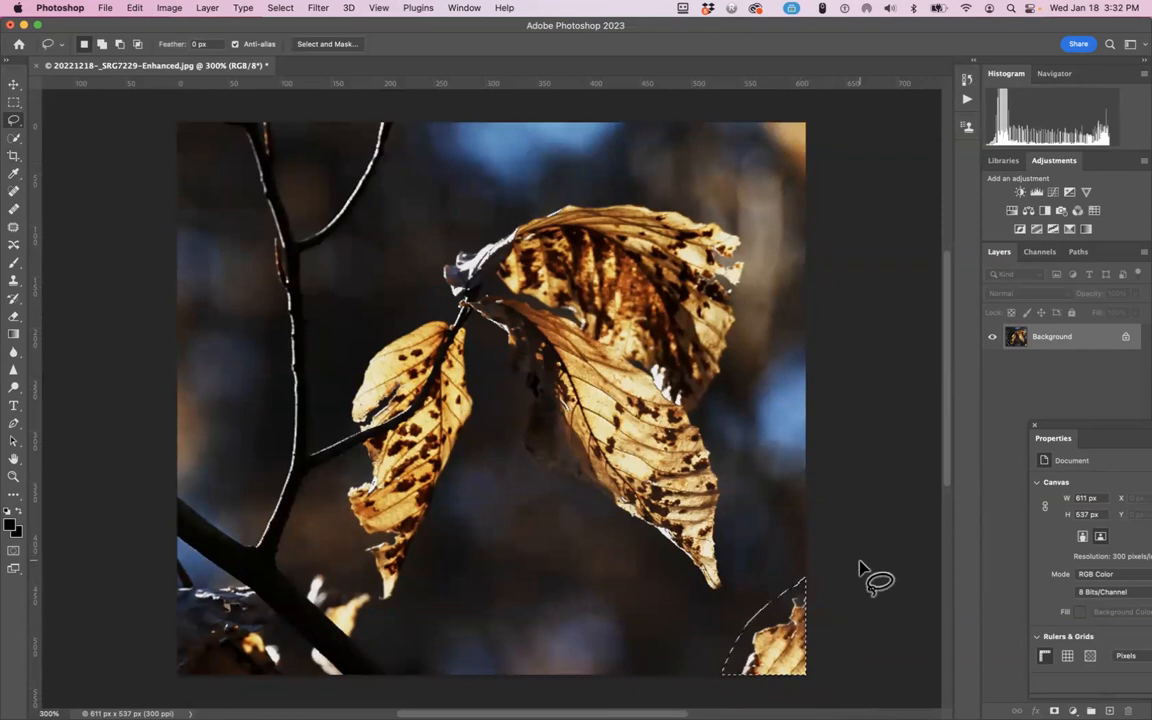
key("shift+BackSpace")
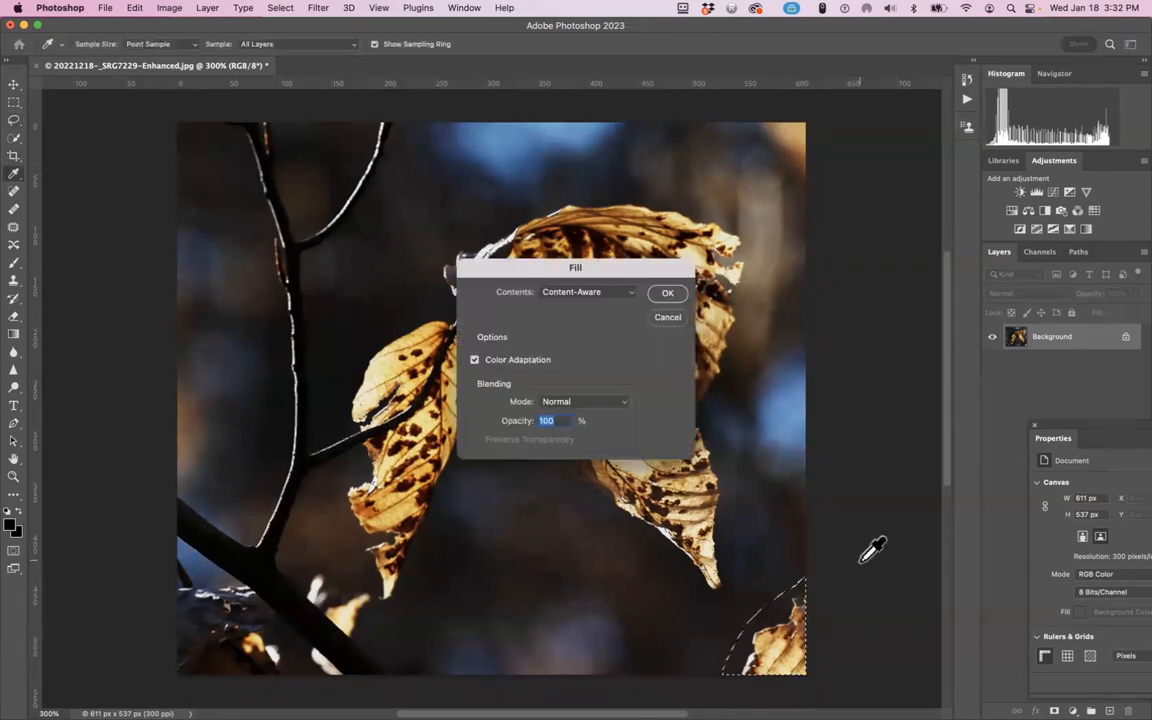
left_click(664, 298)
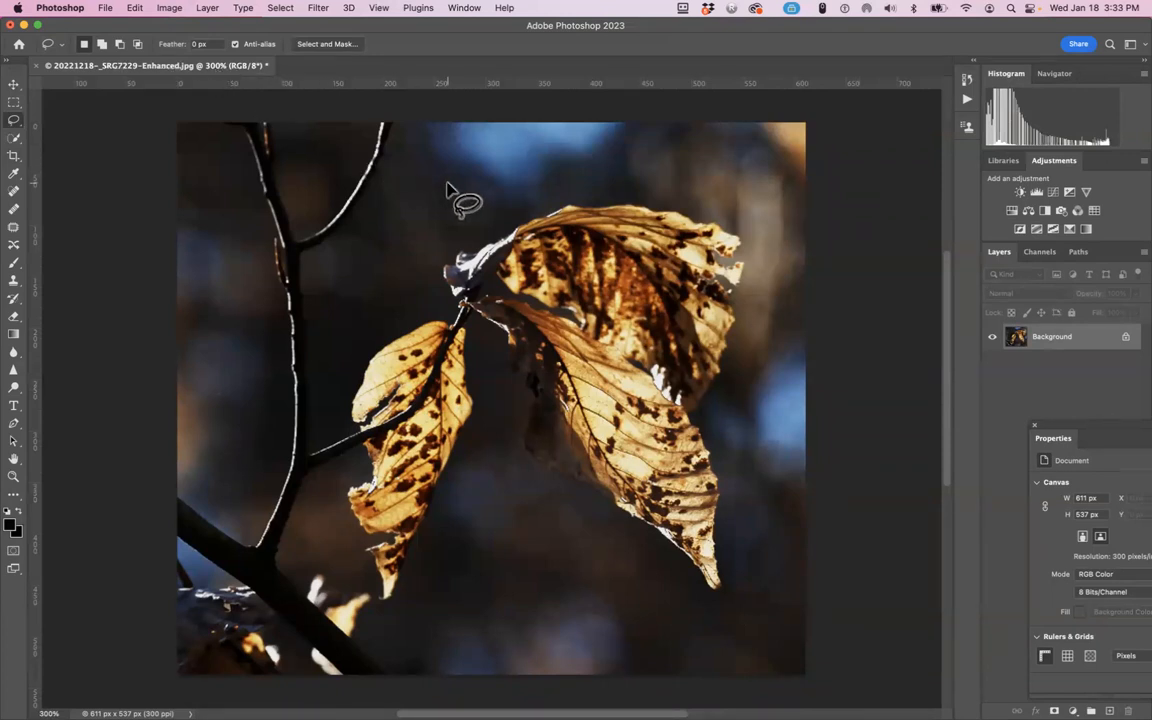
mouse_move(558, 98)
left_mouse_down()
mouse_move(560, 368)
mouse_move(548, 89)
left_mouse_up()
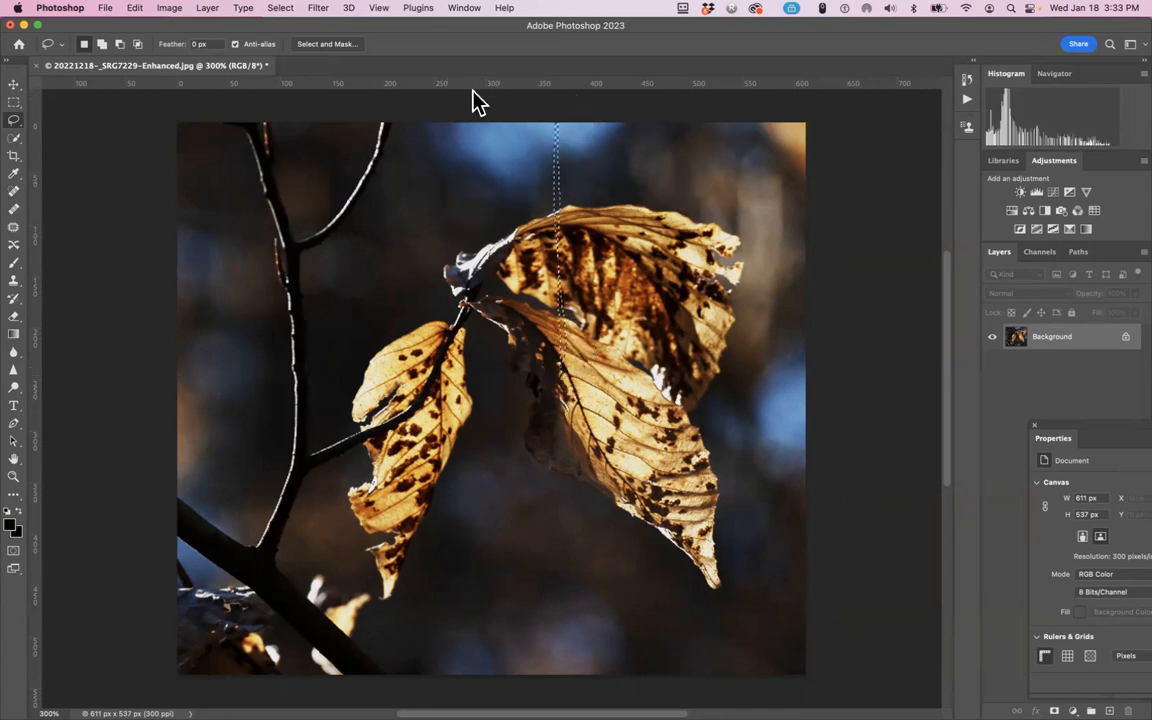
left_click_drag(458, 97, 475, 158)
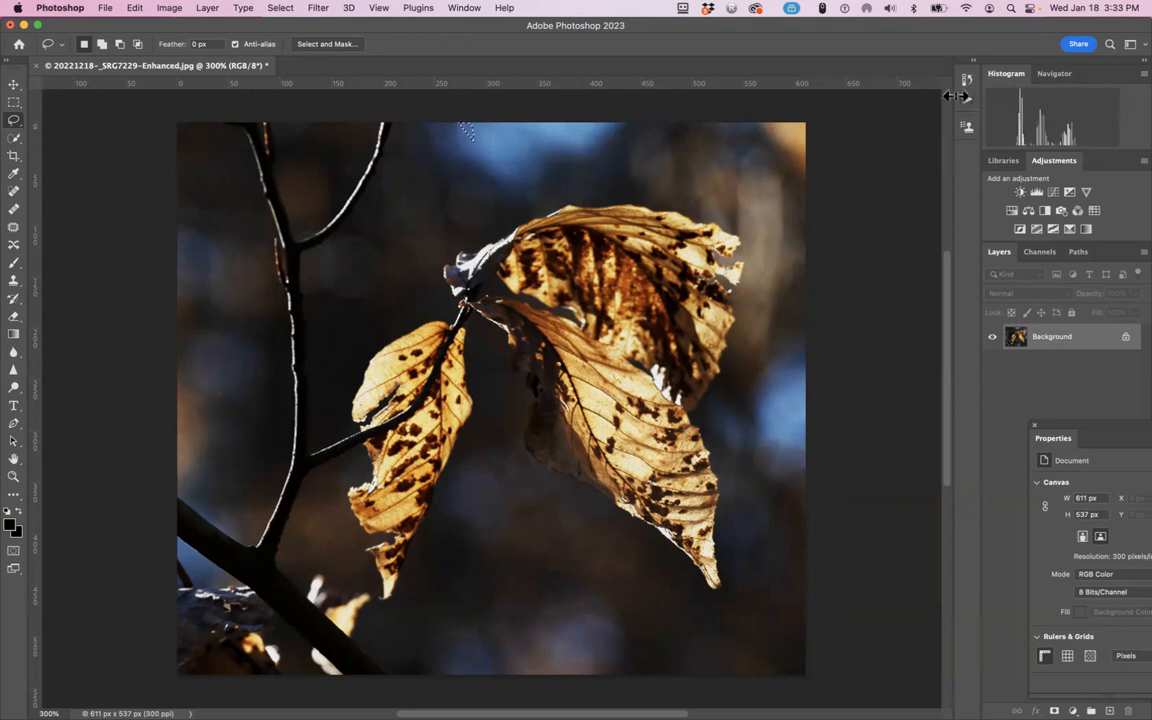
key("super+d")
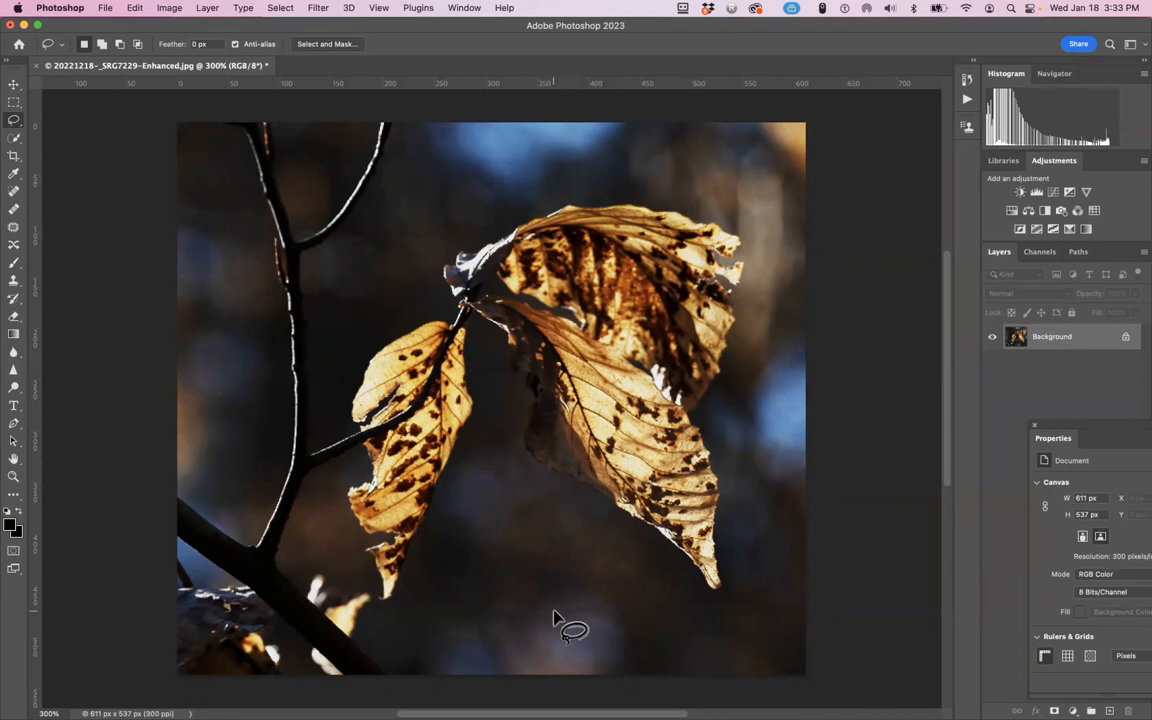
Add a Brightness/Contrast adjustment layer above the background and set its brightness to 7.
scroll(553, 617, "left", 2)
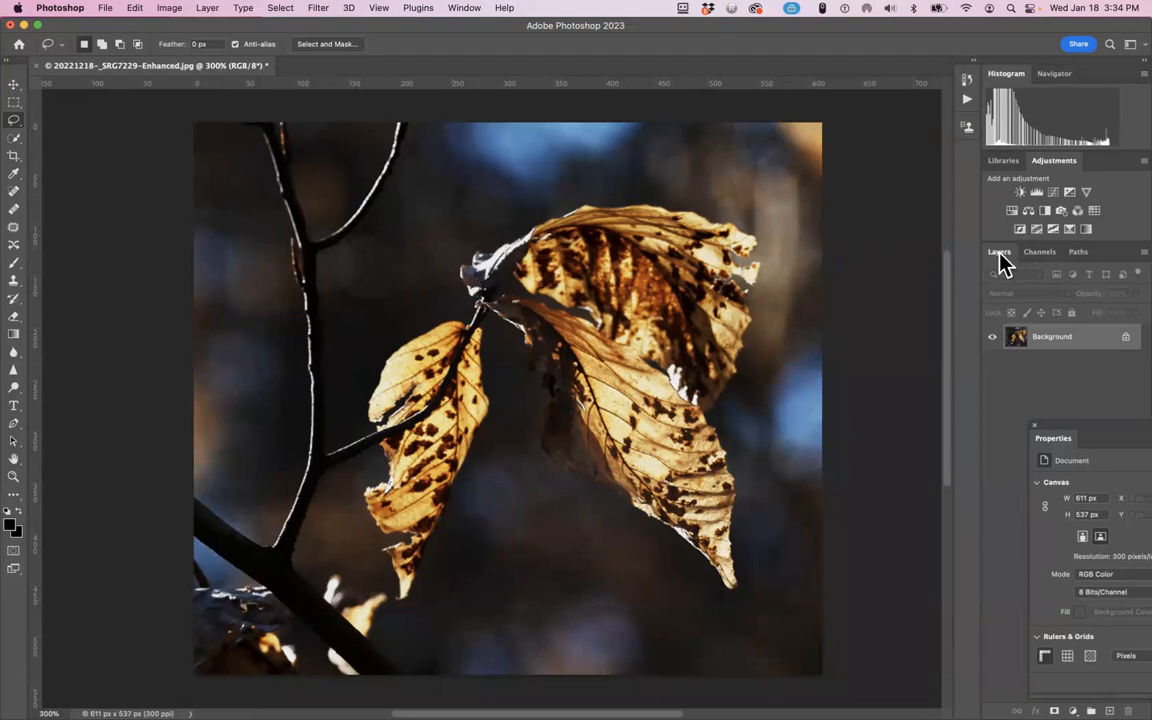
left_click(1021, 191)
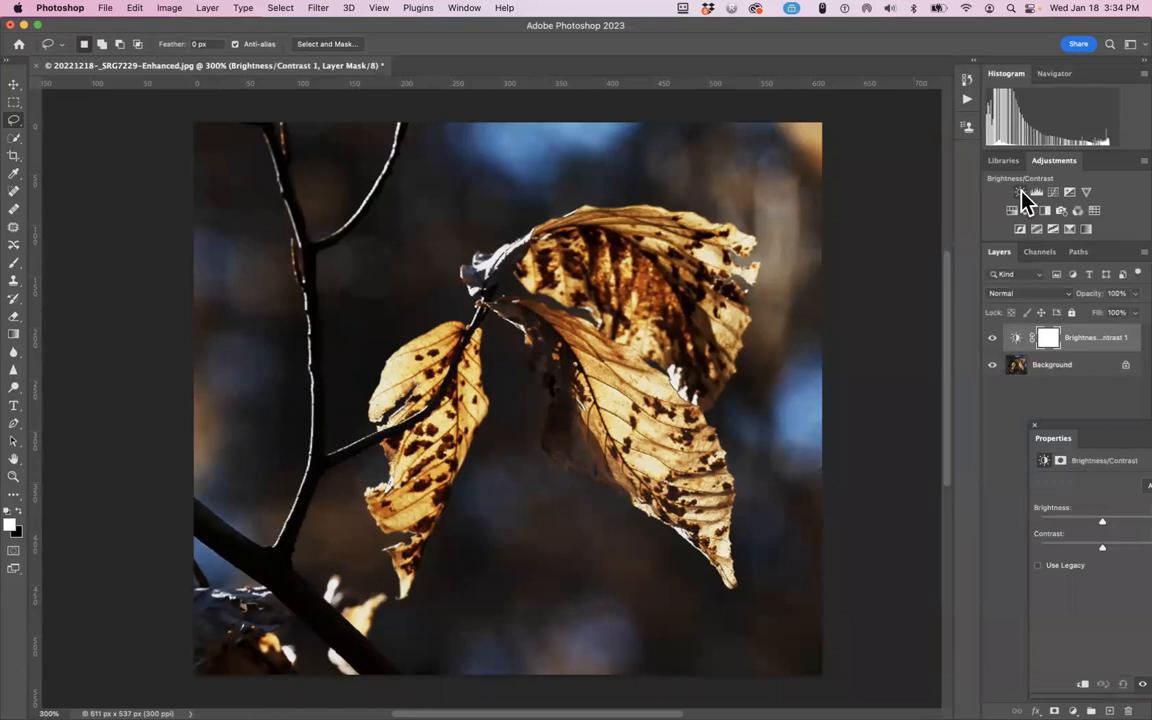
left_click_drag(1102, 438, 905, 180)
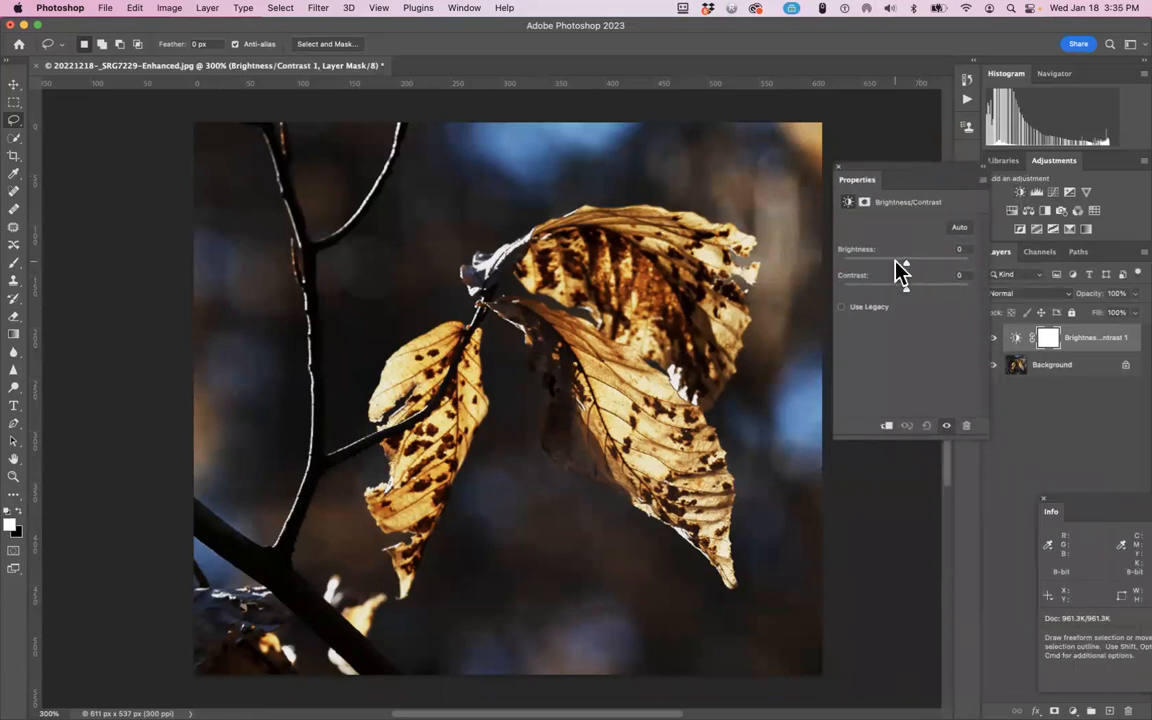
mouse_move(903, 262)
left_mouse_down()
mouse_move(830, 263)
mouse_move(941, 266)
mouse_move(838, 264)
mouse_move(900, 268)
left_mouse_up()
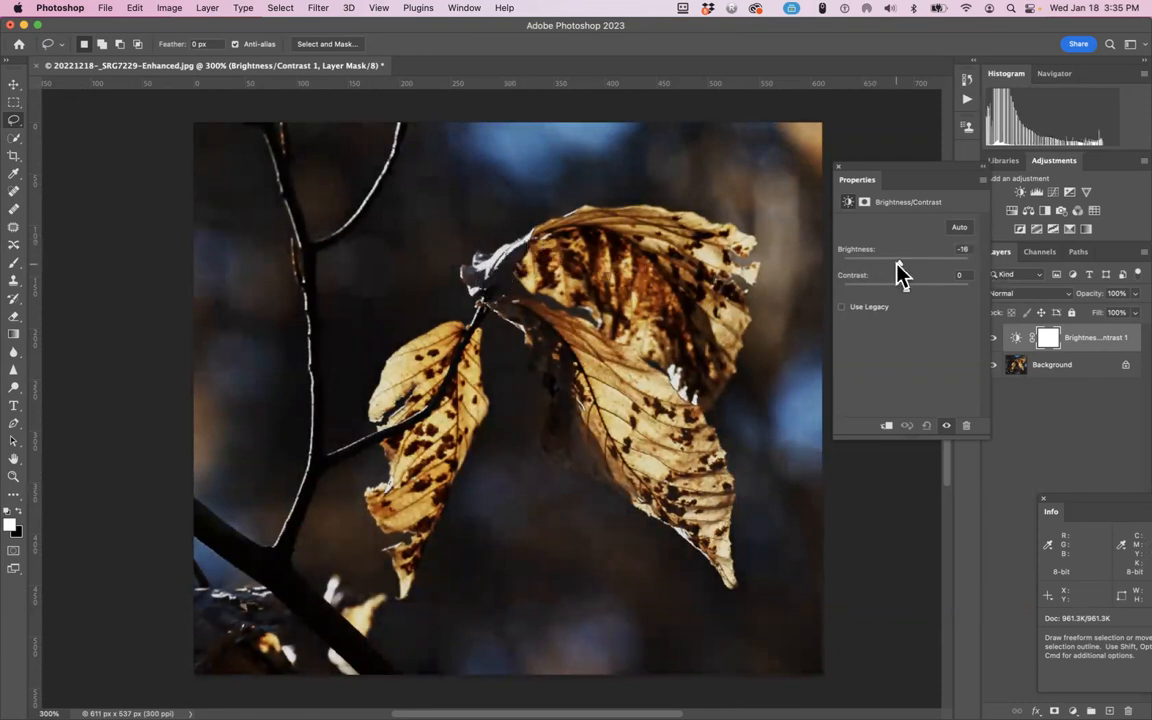
mouse_move(899, 265)
left_mouse_down()
mouse_move(828, 262)
mouse_move(907, 270)
left_mouse_up()
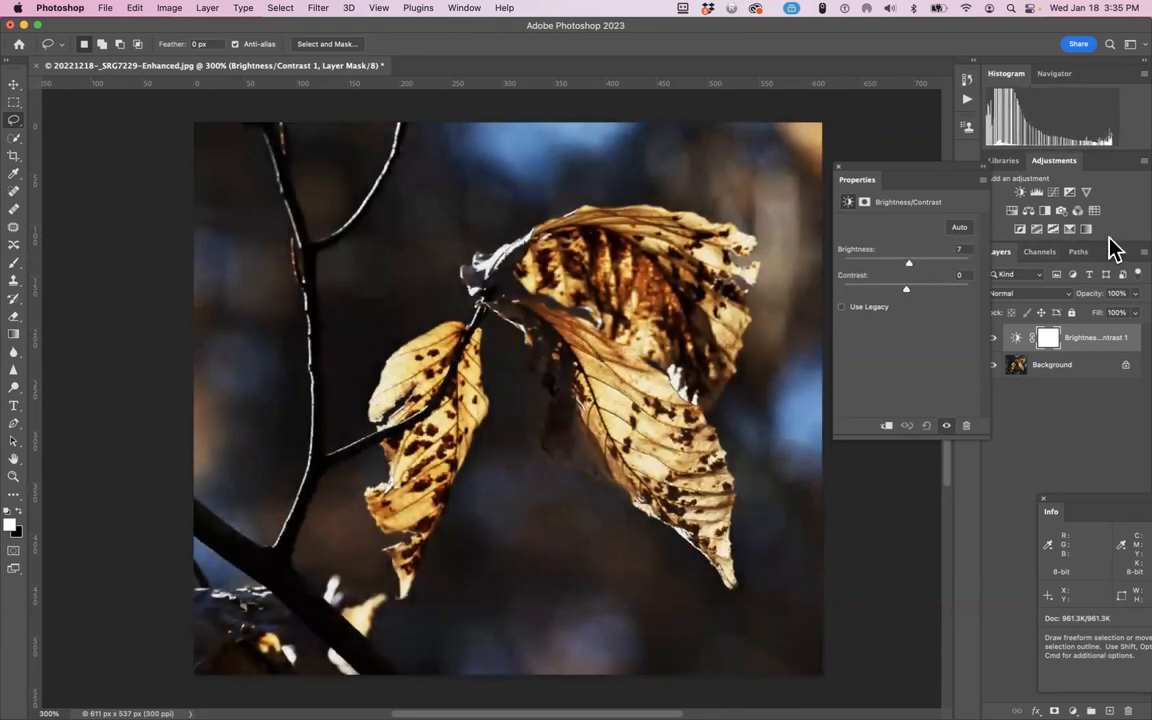
Add a Curves adjustment layer with an RGB point at input 152, output 162, and move the Properties panel off the photo.
left_click(1054, 194)
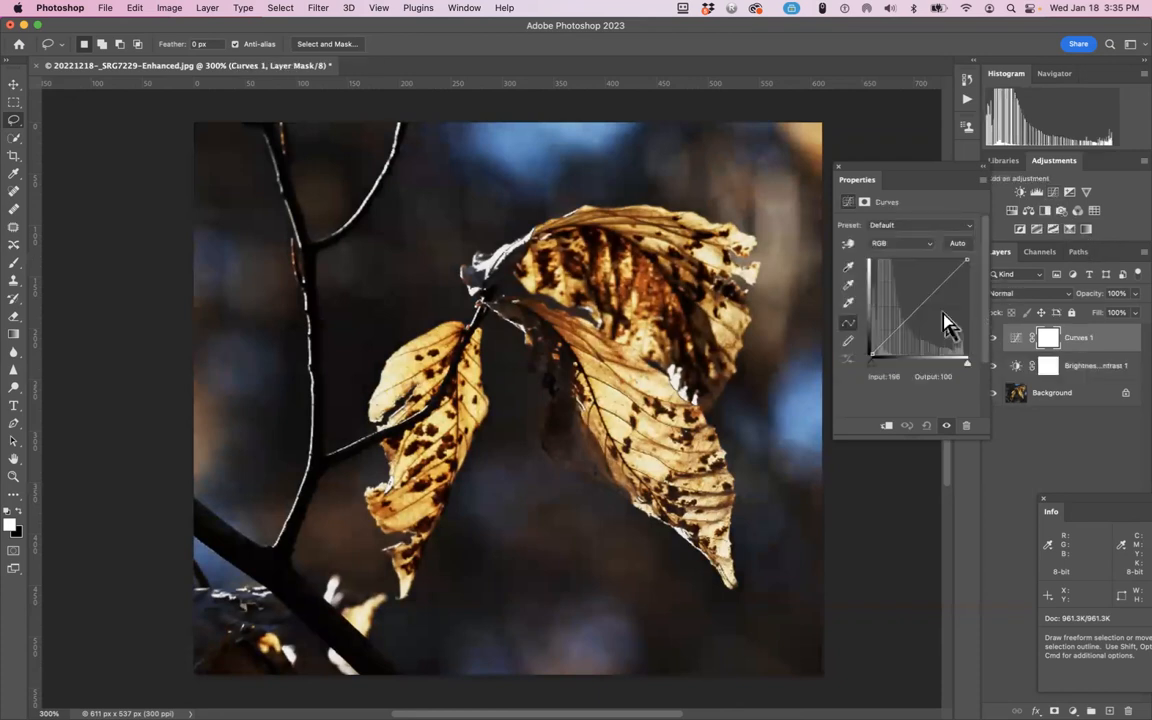
mouse_move(936, 292)
left_mouse_down()
mouse_move(914, 268)
mouse_move(962, 345)
mouse_move(928, 292)
left_mouse_up()
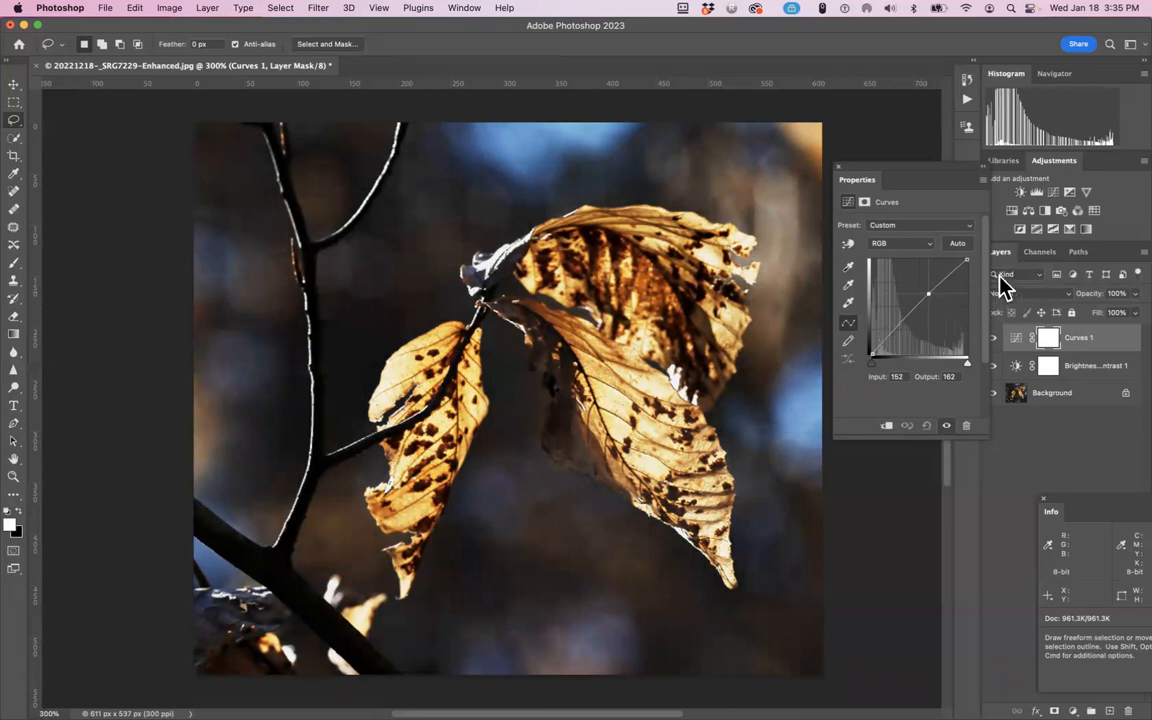
left_click_drag(868, 178, 1040, 452)
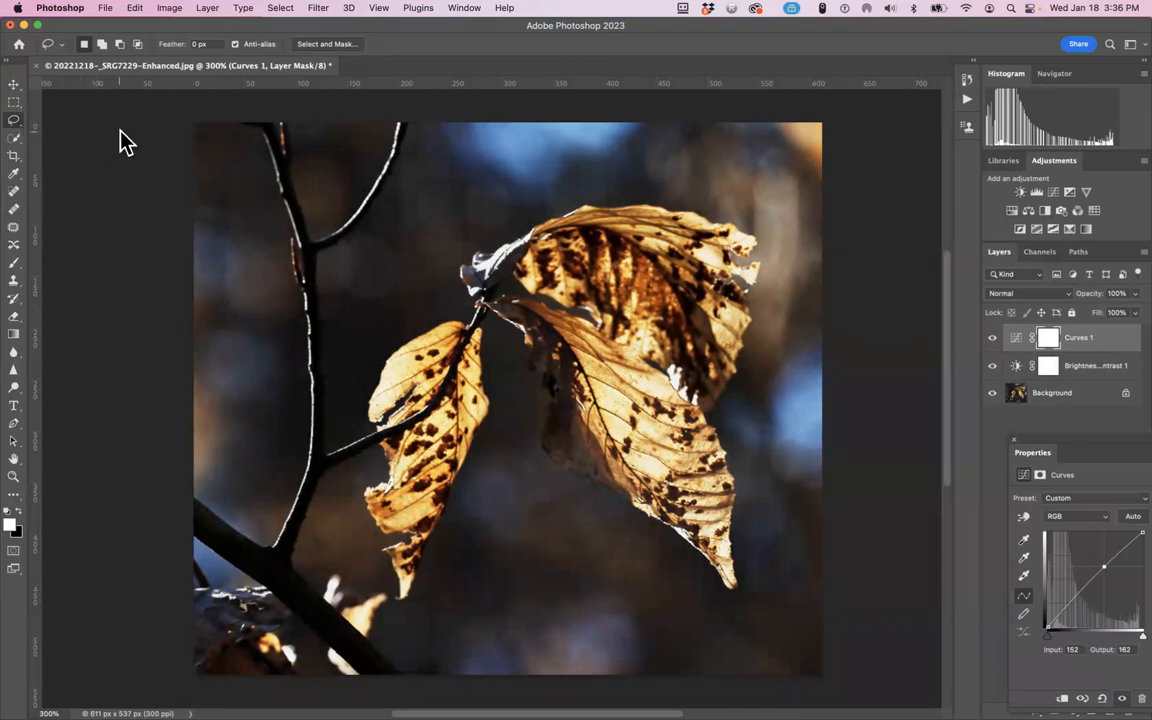
Select the pale bluish leaf edge beside the stem with the Quick Selection tool in add-to-selection mode.
left_click(15, 139)
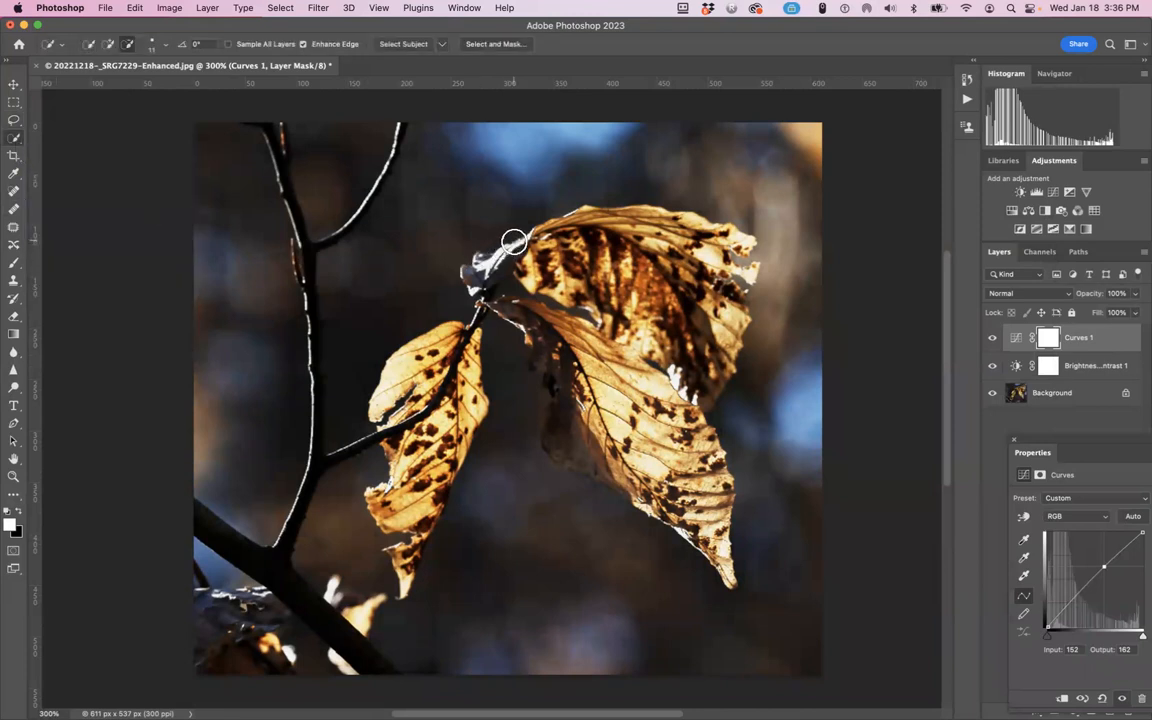
left_click(108, 45)
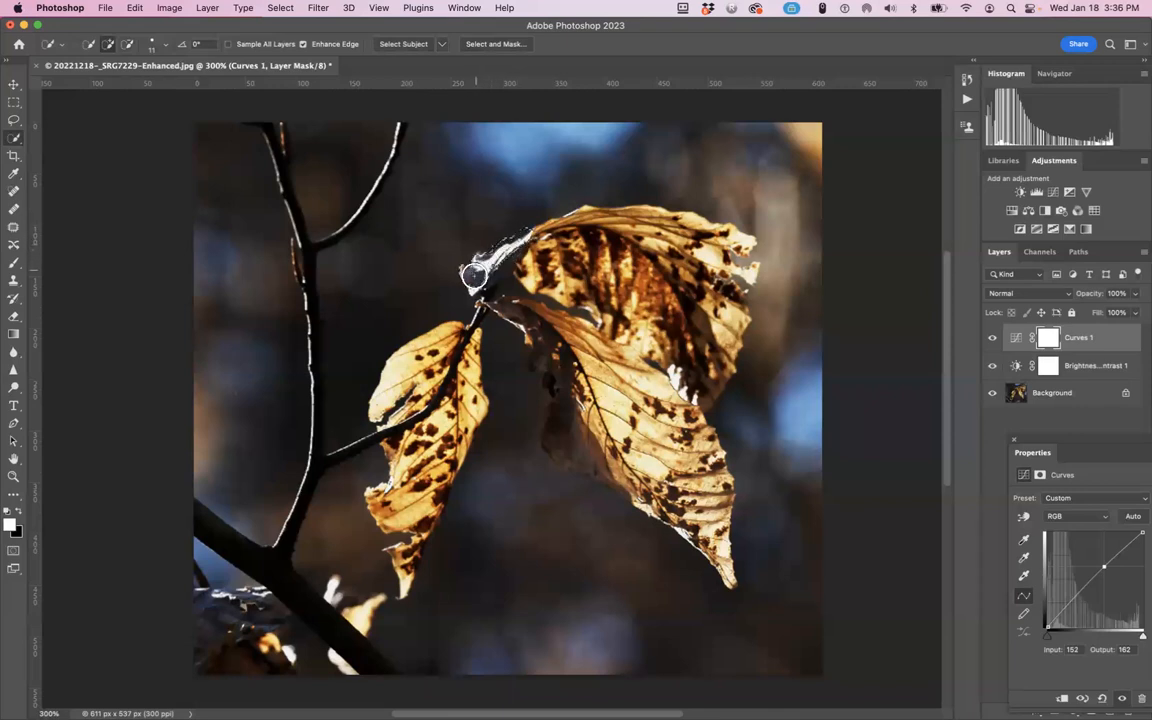
left_click_drag(474, 275, 472, 276)
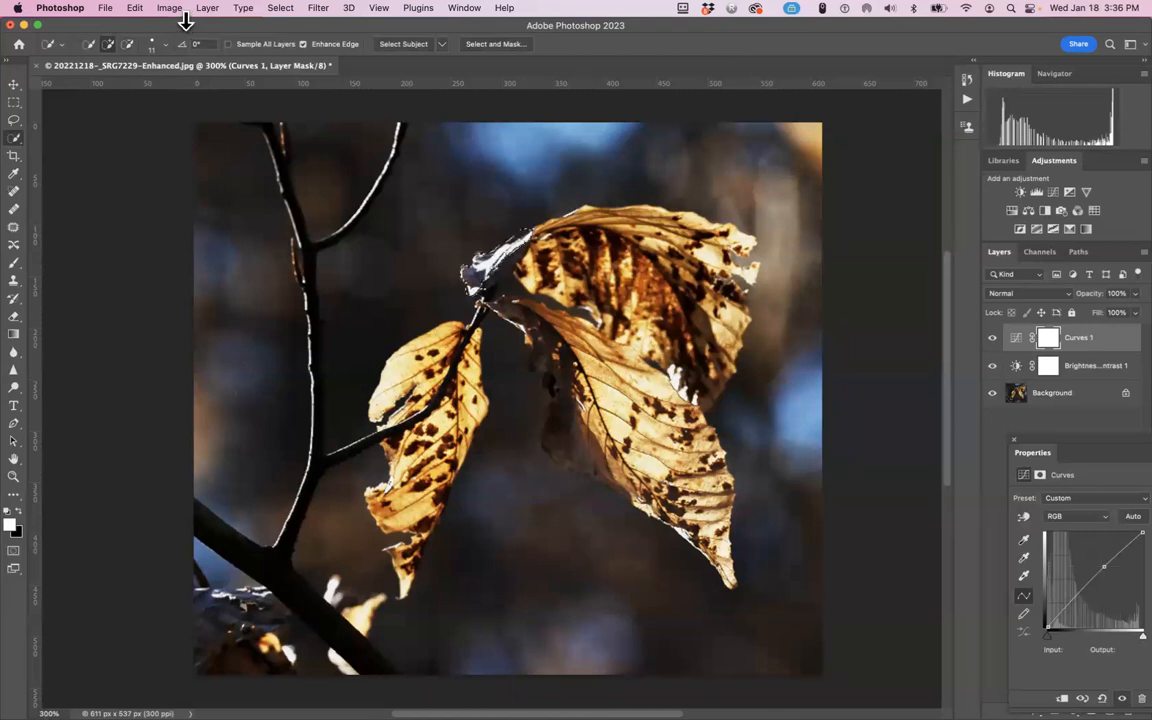
Flatten the adjustment layers into the background, keeping the leaf-edge selection active.
left_click(135, 10)
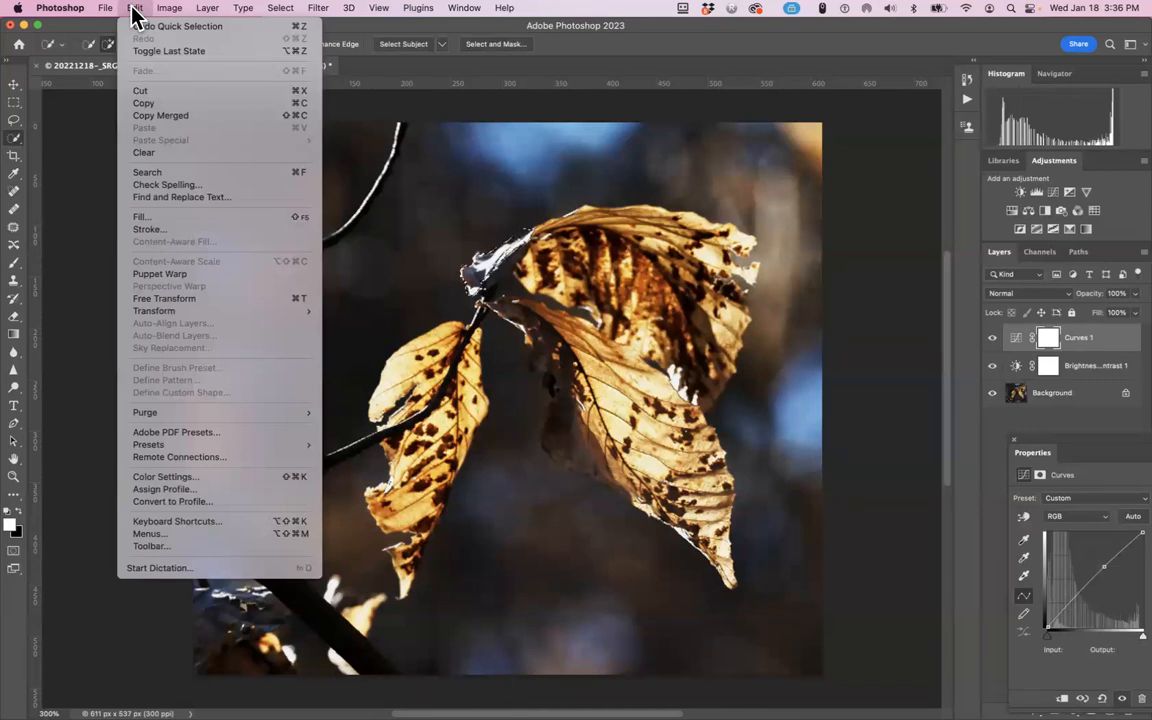
left_click(135, 12)
left_click(207, 14)
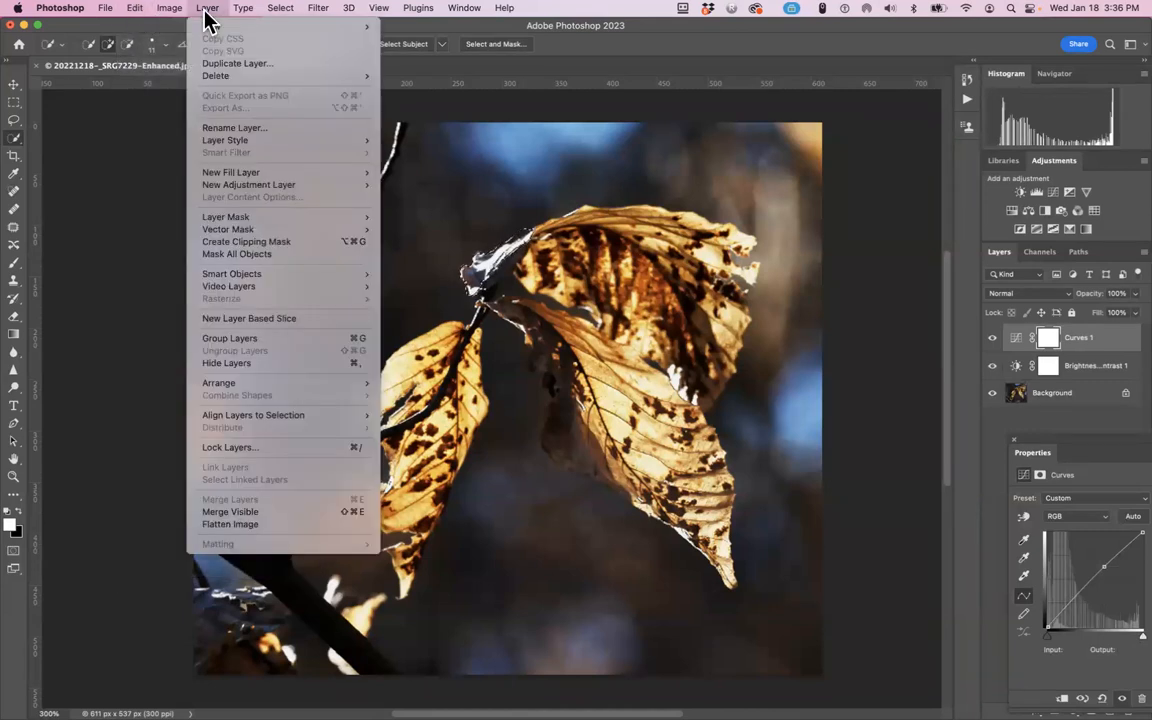
left_click(230, 527)
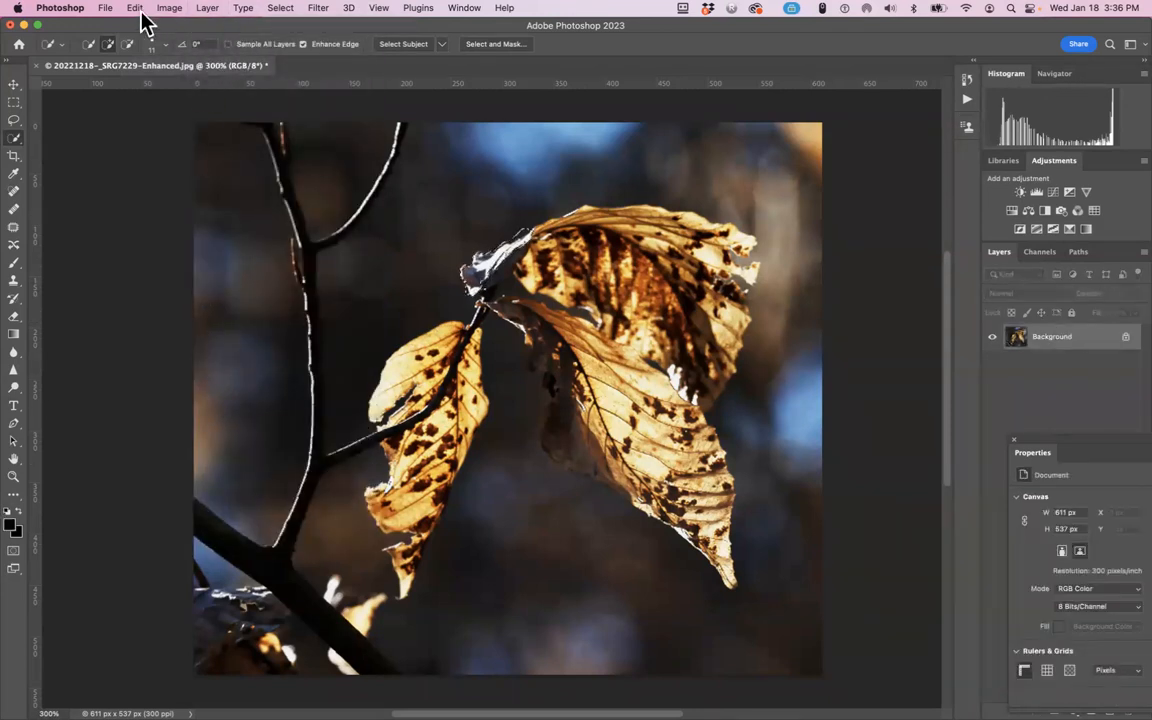
Fill the selected pale leaf edge using Content-Aware Fill sampled from the golden leaf, output to a new layer, and deselect.
left_click(135, 9)
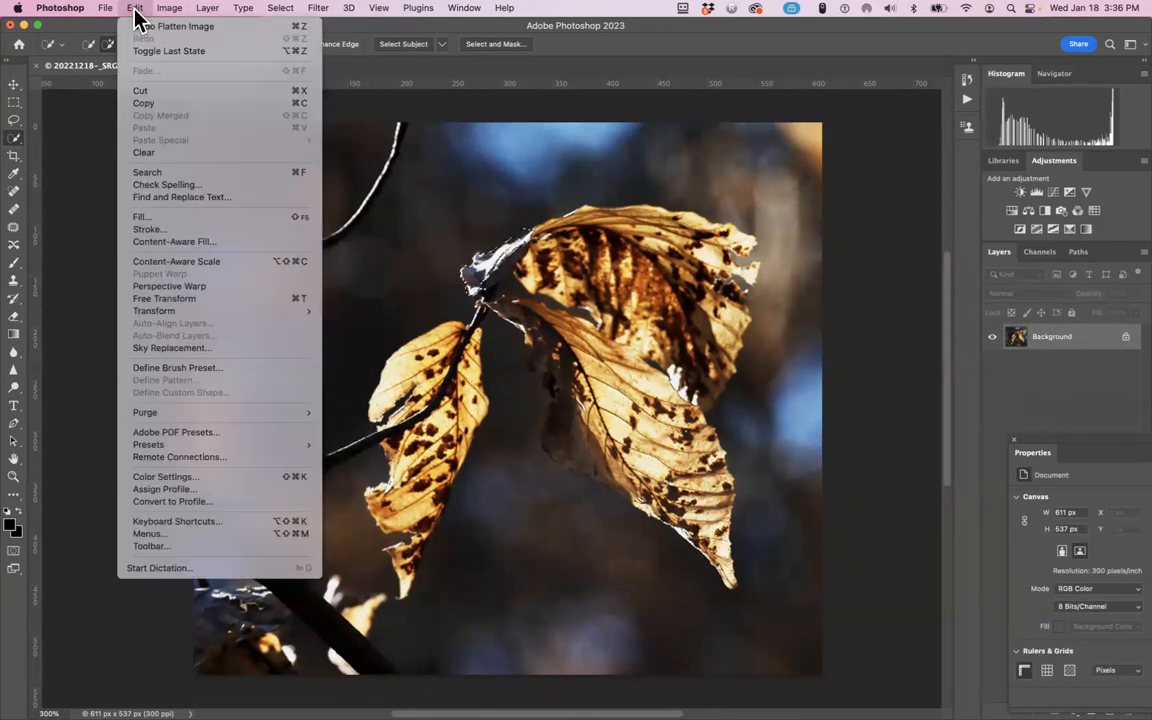
left_click(188, 241)
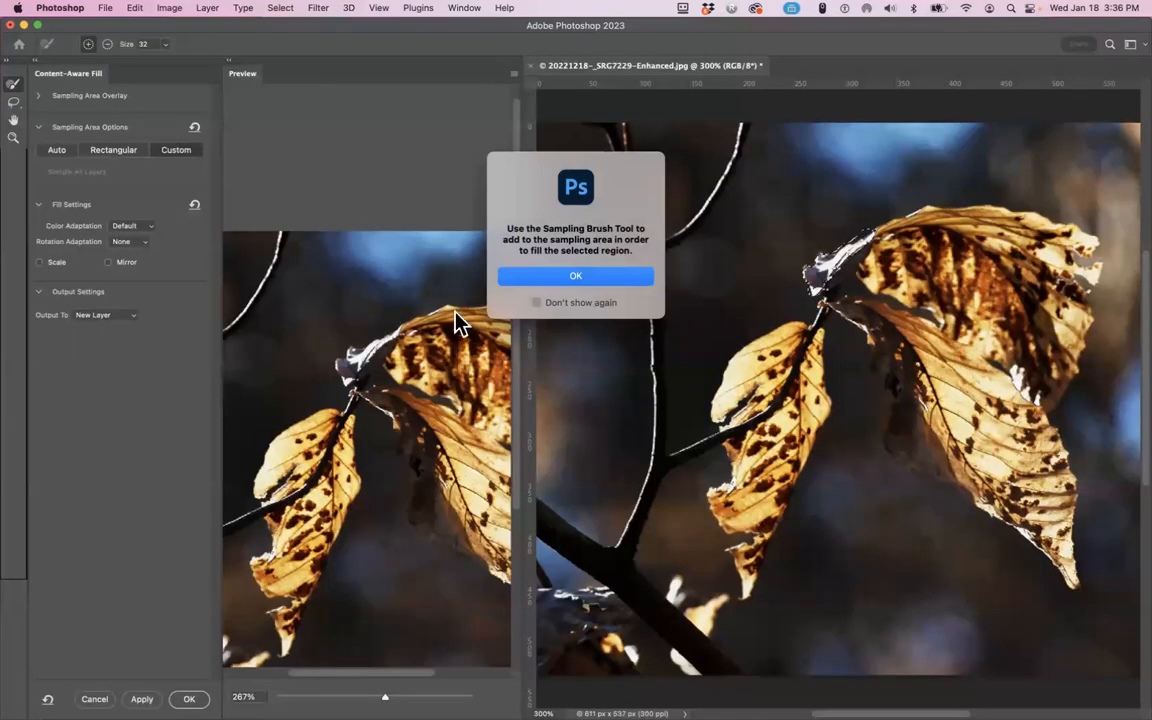
left_click(569, 279)
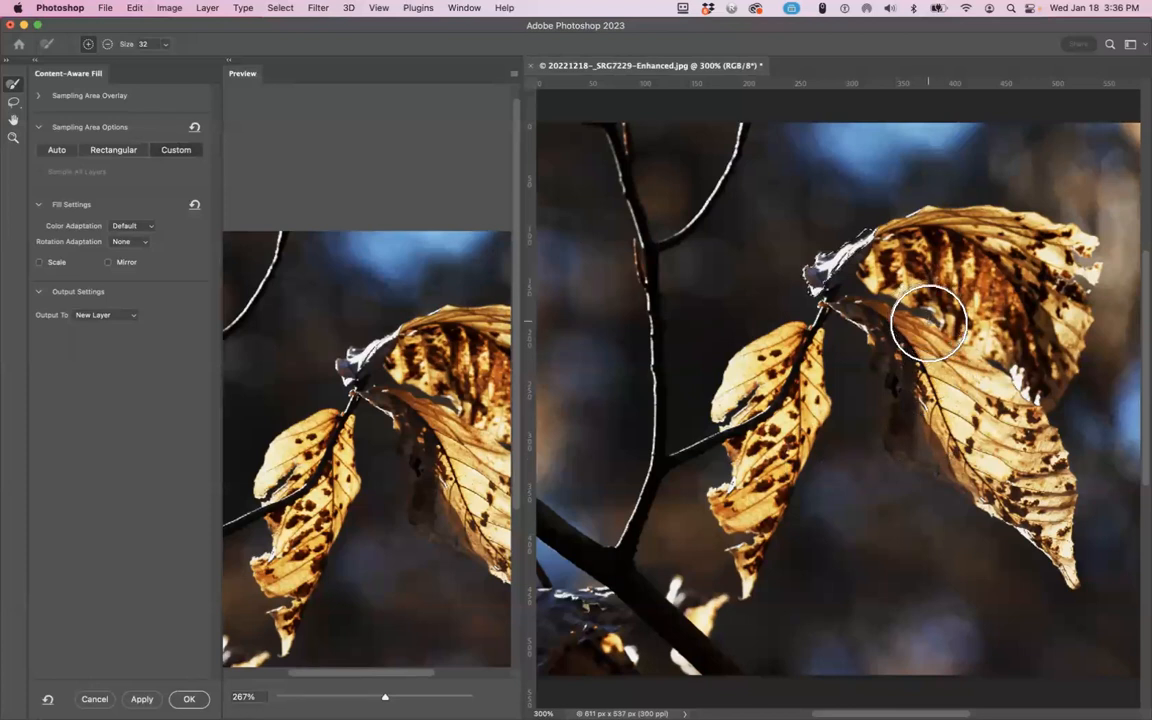
left_click_drag(930, 335, 988, 365)
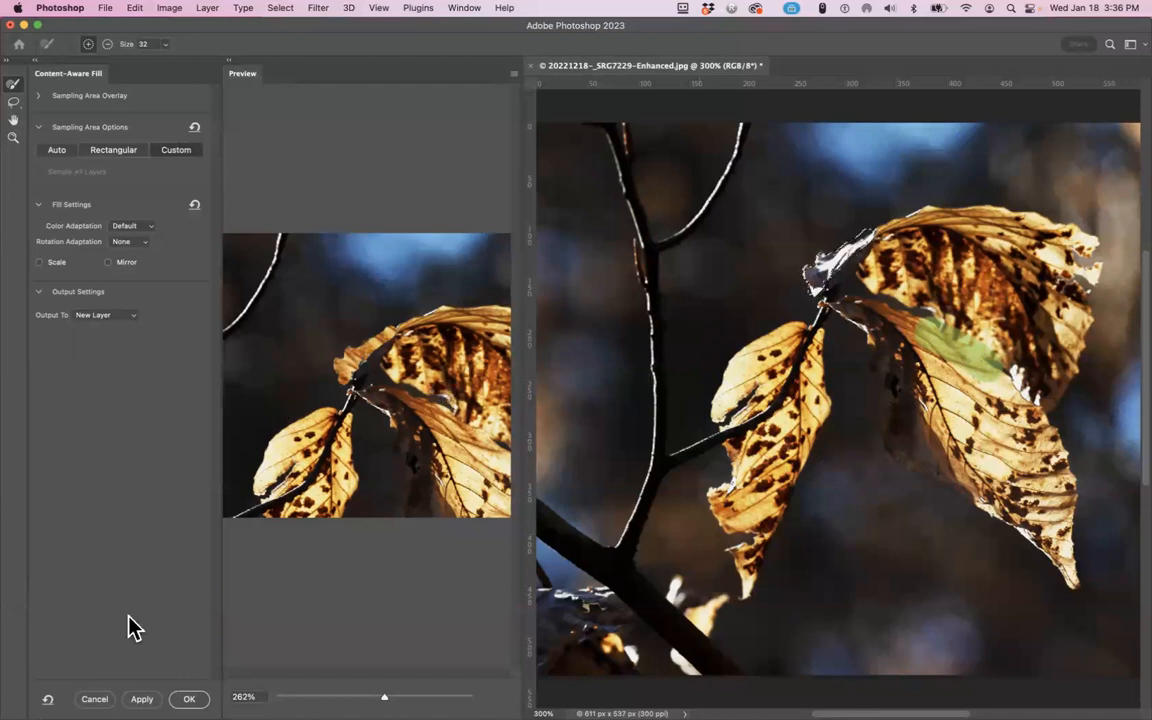
left_click(186, 698)
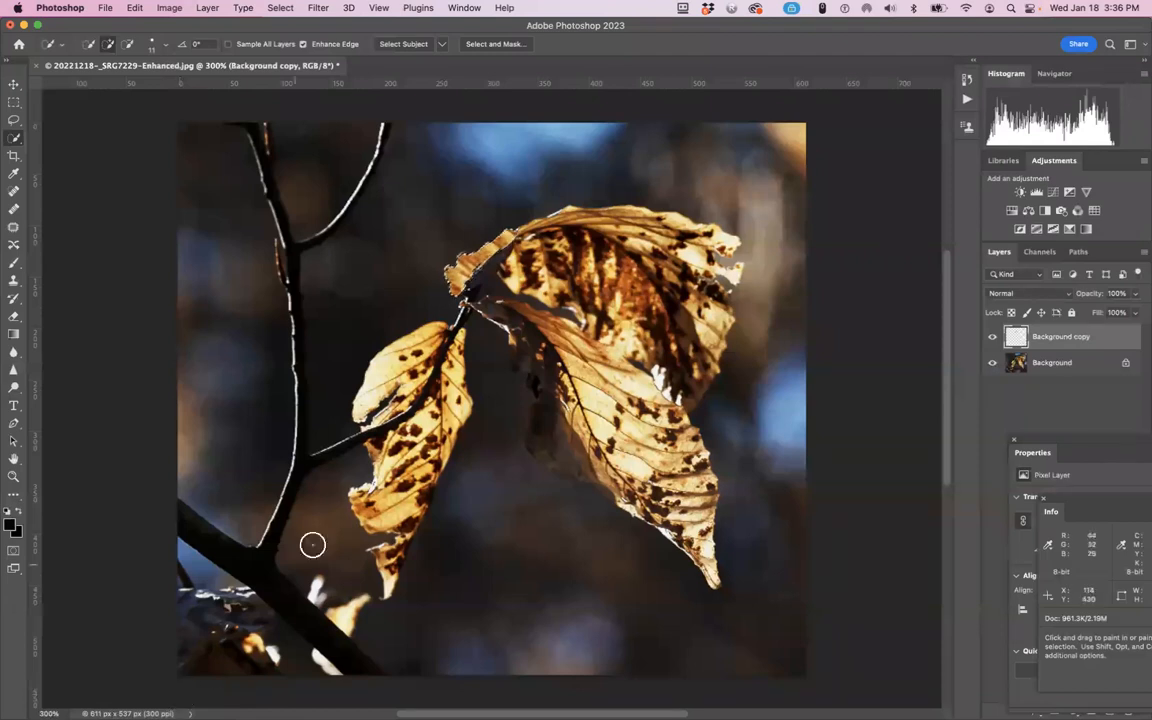
left_click(281, 8)
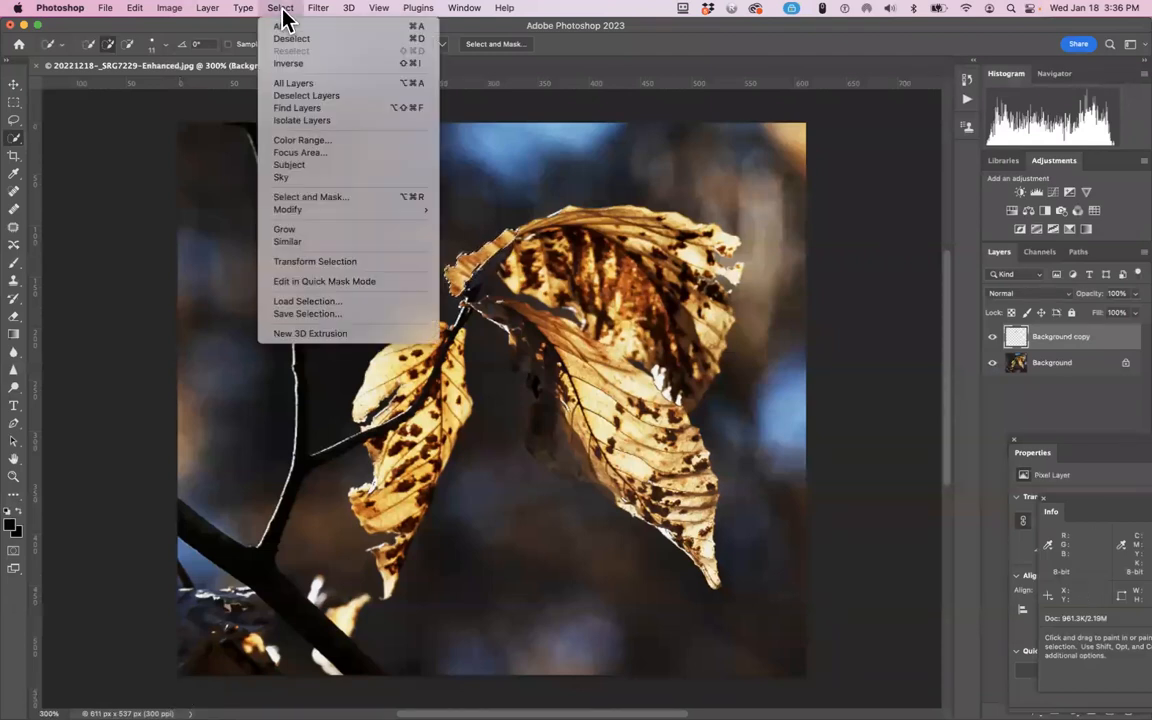
left_click(291, 39)
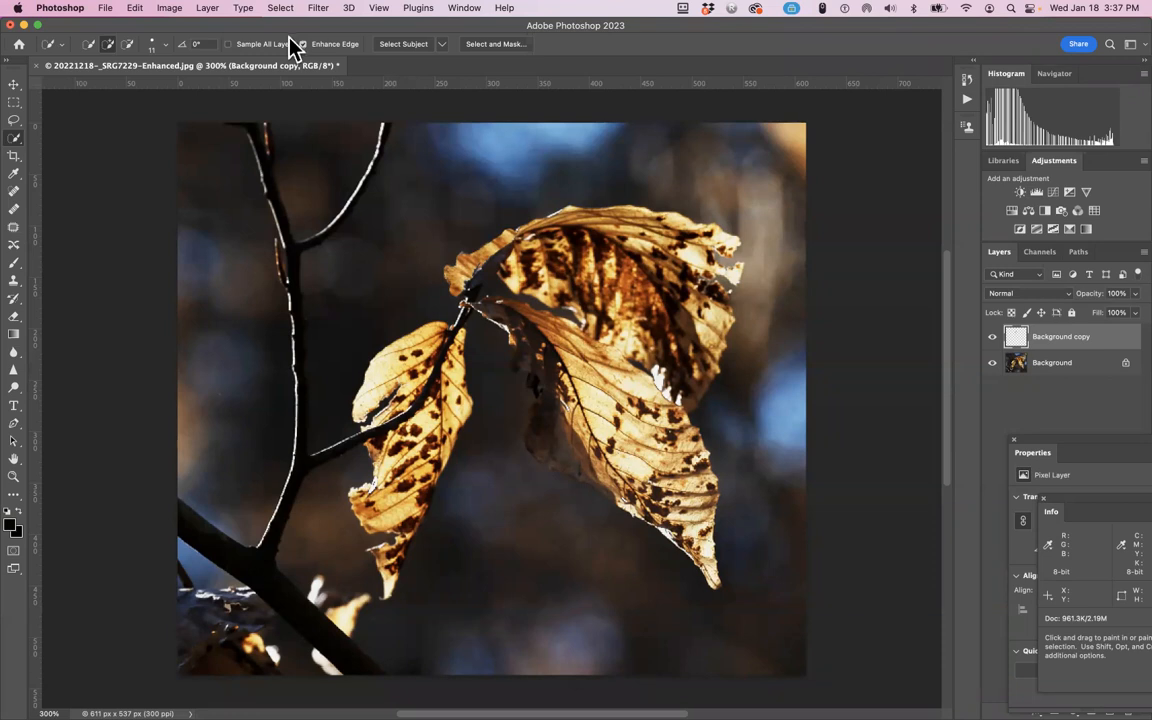
Set up the content-aware Spot Healing Brush with a 12 px size and 54% hardness.
left_click(14, 192)
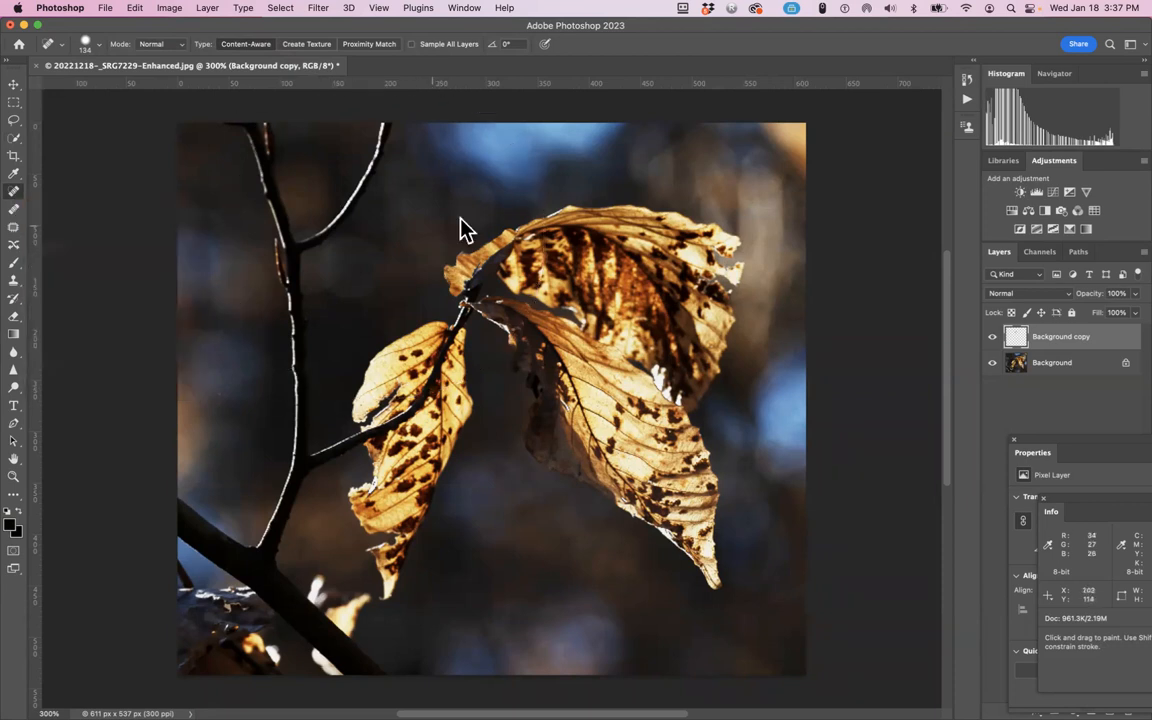
left_click(100, 45)
mouse_move(95, 112)
left_mouse_down()
mouse_move(51, 113)
mouse_move(96, 112)
mouse_move(29, 82)
left_mouse_up()
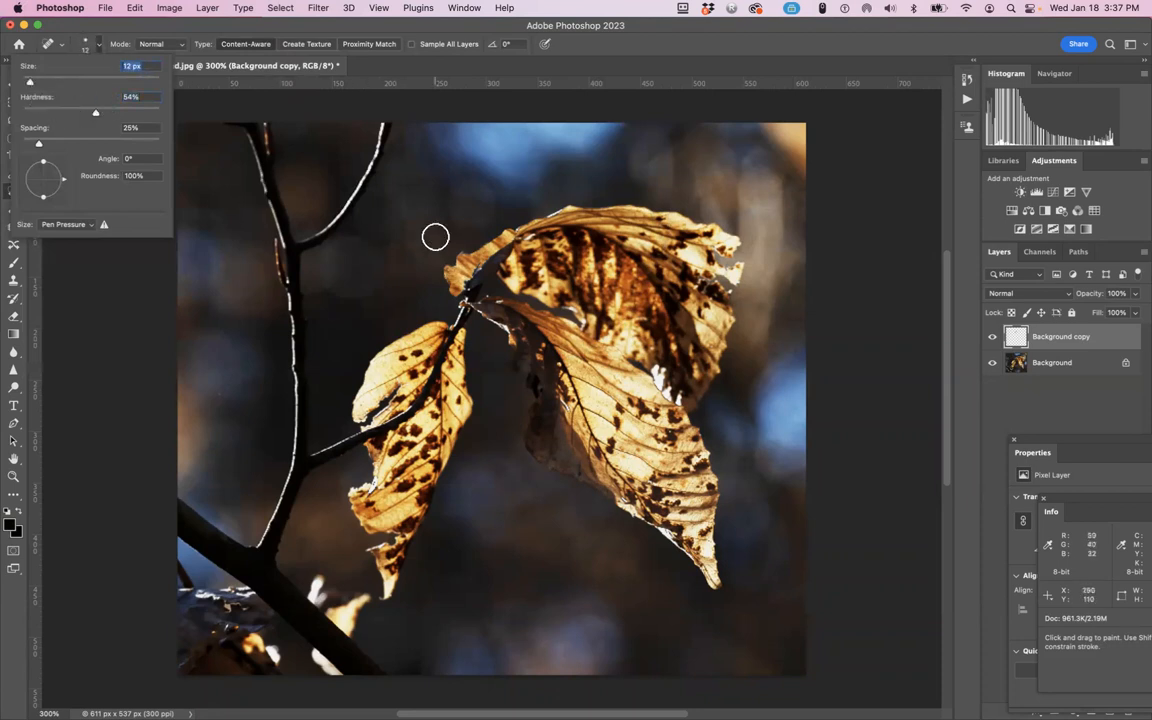
Try to heal the outer edge of the filled leaf area with the Spot Healing Brush on the fill layer.
left_click(566, 204)
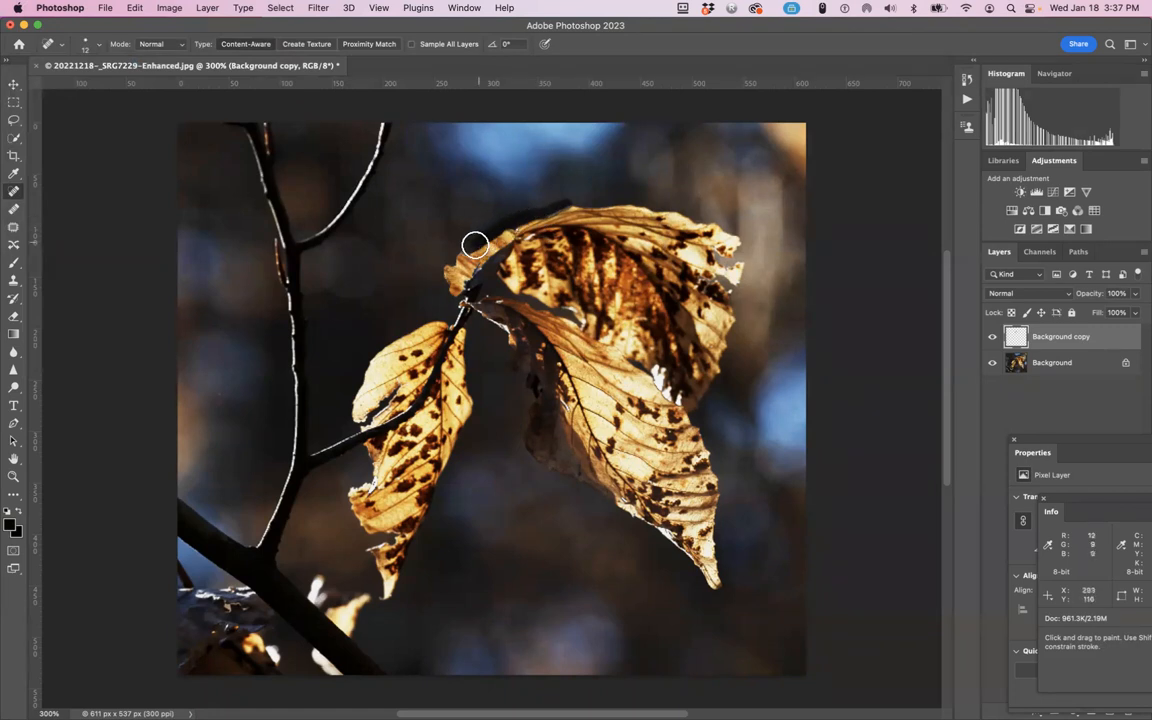
left_click(450, 296)
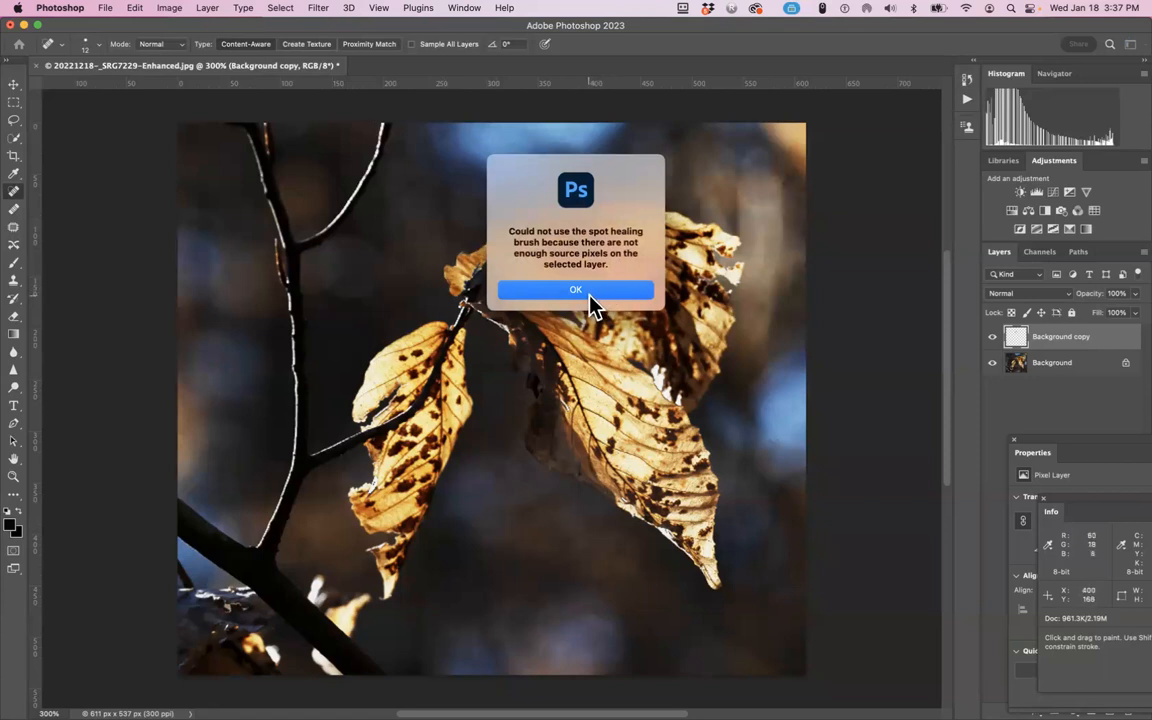
left_click(589, 296)
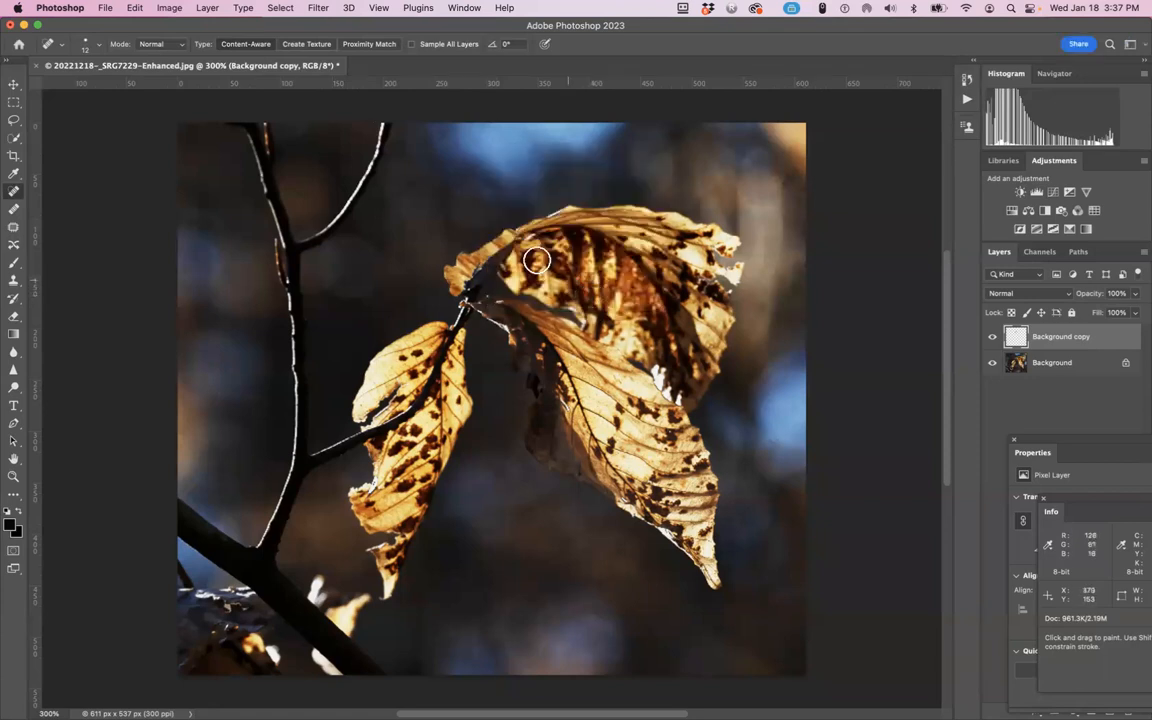
Flatten the image and smooth the outer edge of the filled leaf area with a Spot Healing Brush stroke.
left_click(207, 8)
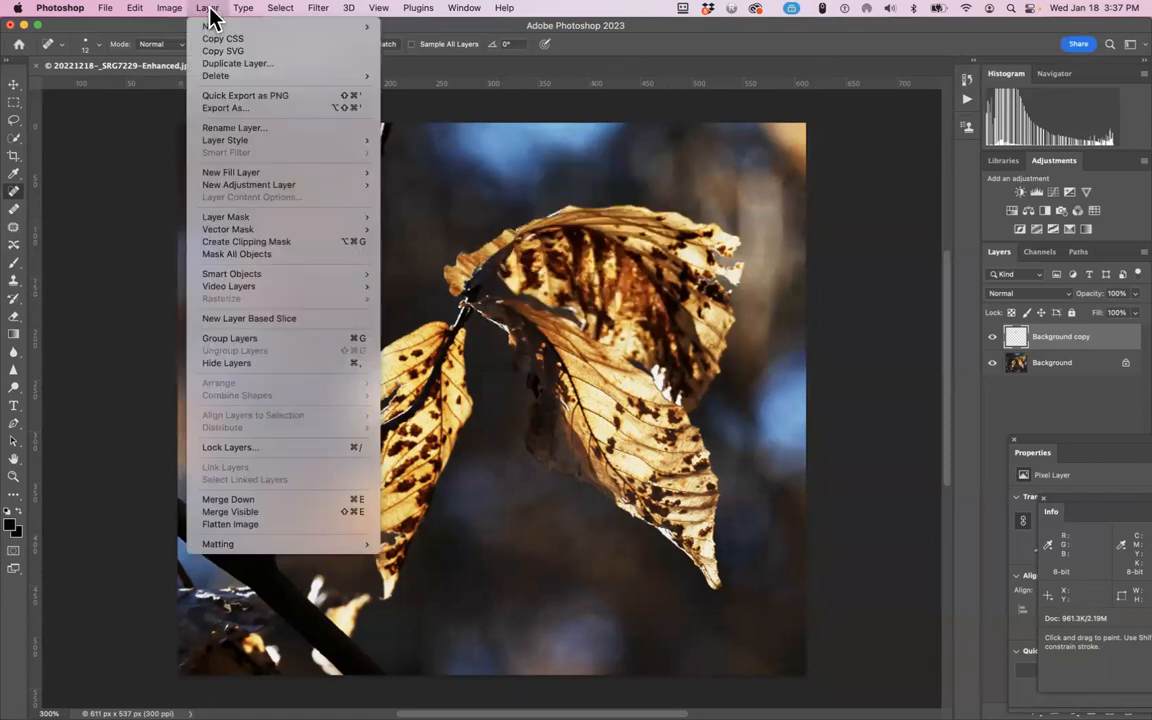
left_click(262, 524)
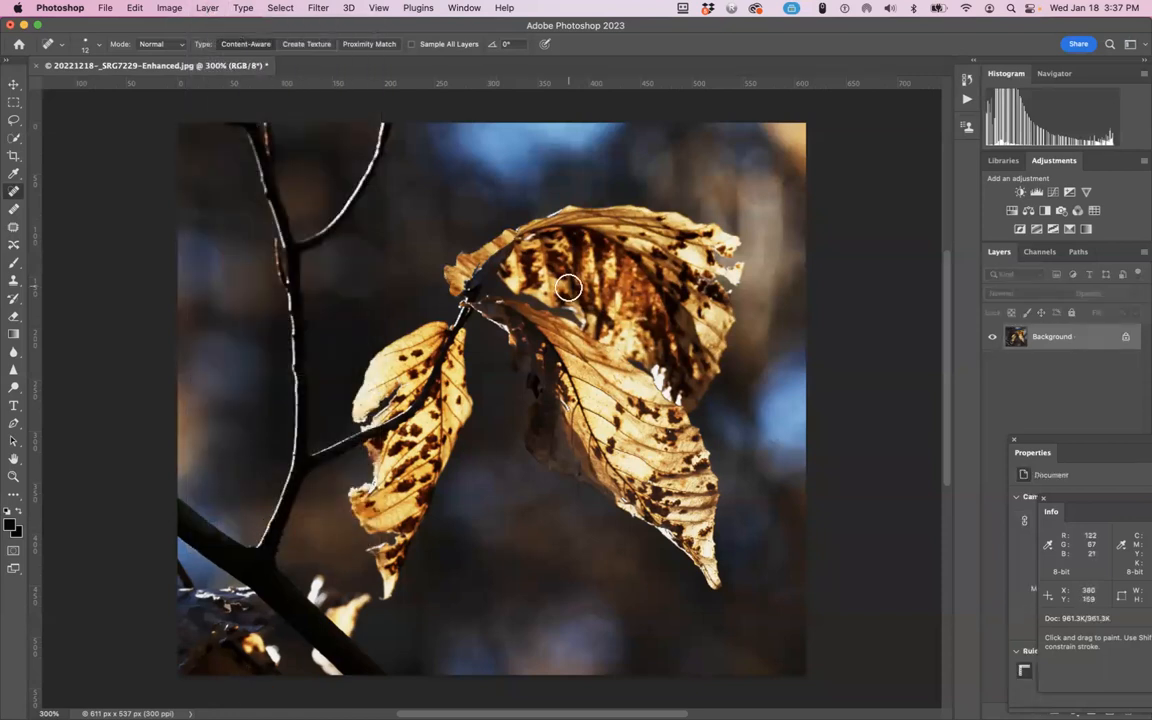
mouse_move(558, 207)
left_mouse_down()
mouse_move(463, 251)
mouse_move(451, 298)
left_mouse_up()
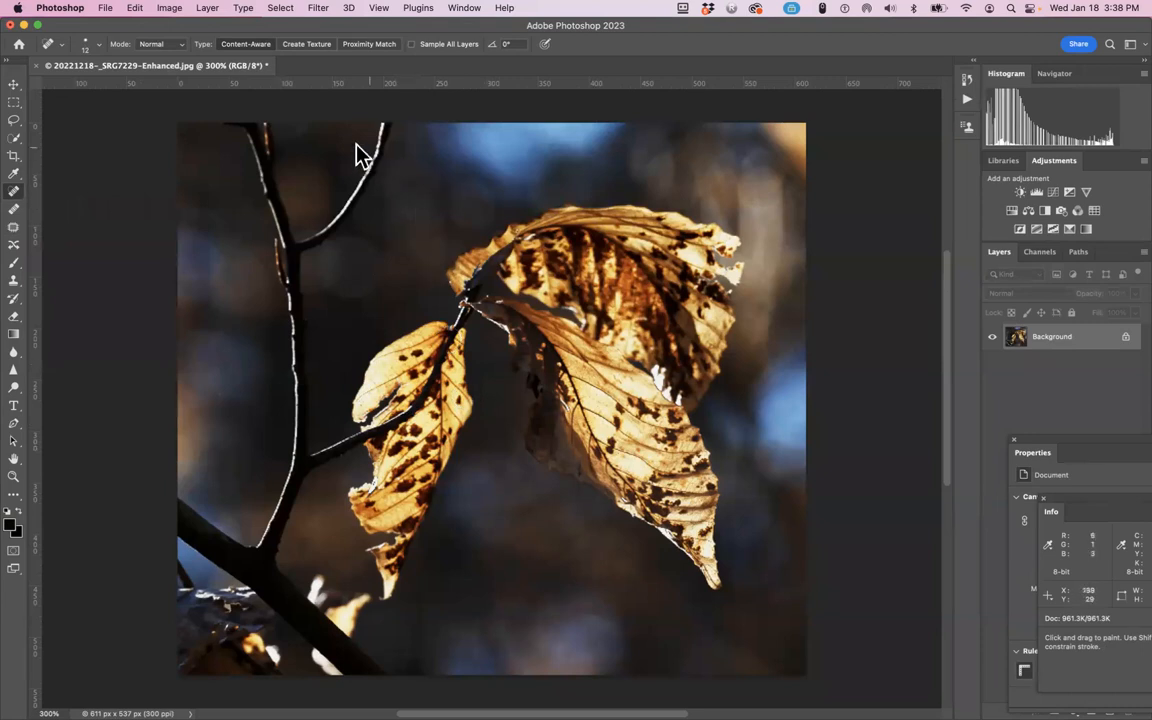
Outline the repaired leaf edge with the Lasso tool and clear the selection.
left_click(14, 138)
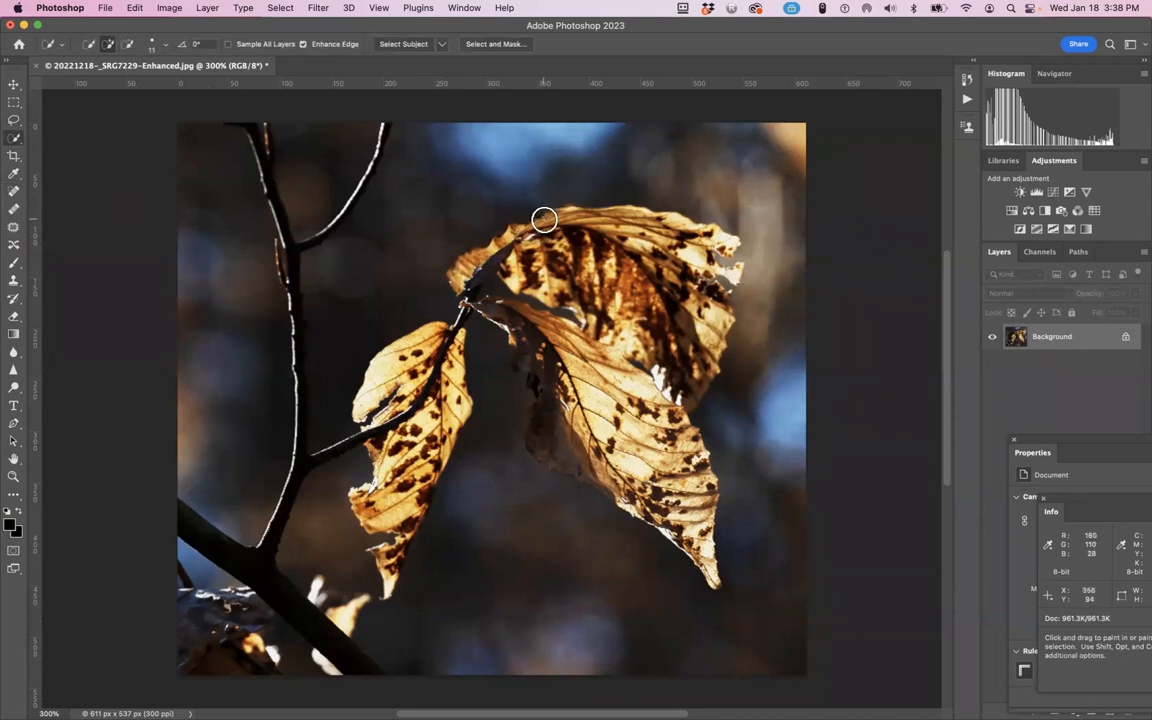
left_click(13, 120)
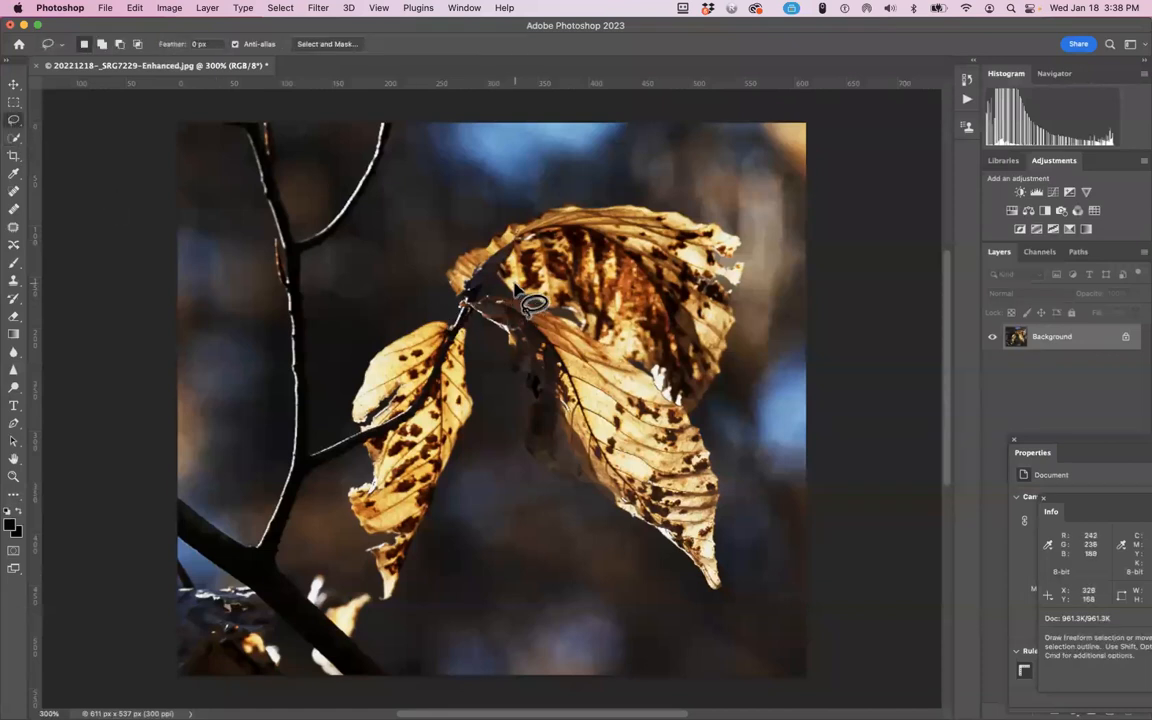
scroll(545, 285, "up", 2)
mouse_move(576, 230)
left_mouse_down()
mouse_move(493, 247)
mouse_move(459, 280)
mouse_move(443, 275)
mouse_move(439, 308)
mouse_move(459, 318)
mouse_move(483, 285)
mouse_move(560, 228)
left_mouse_up()
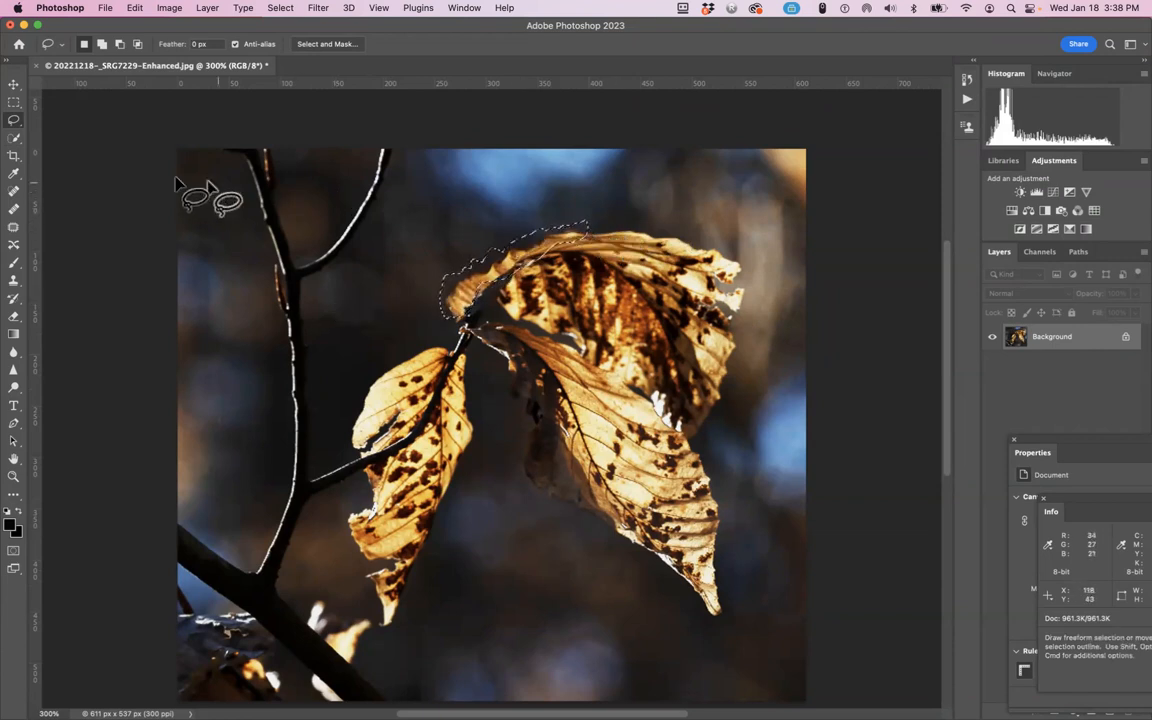
key("super+d")
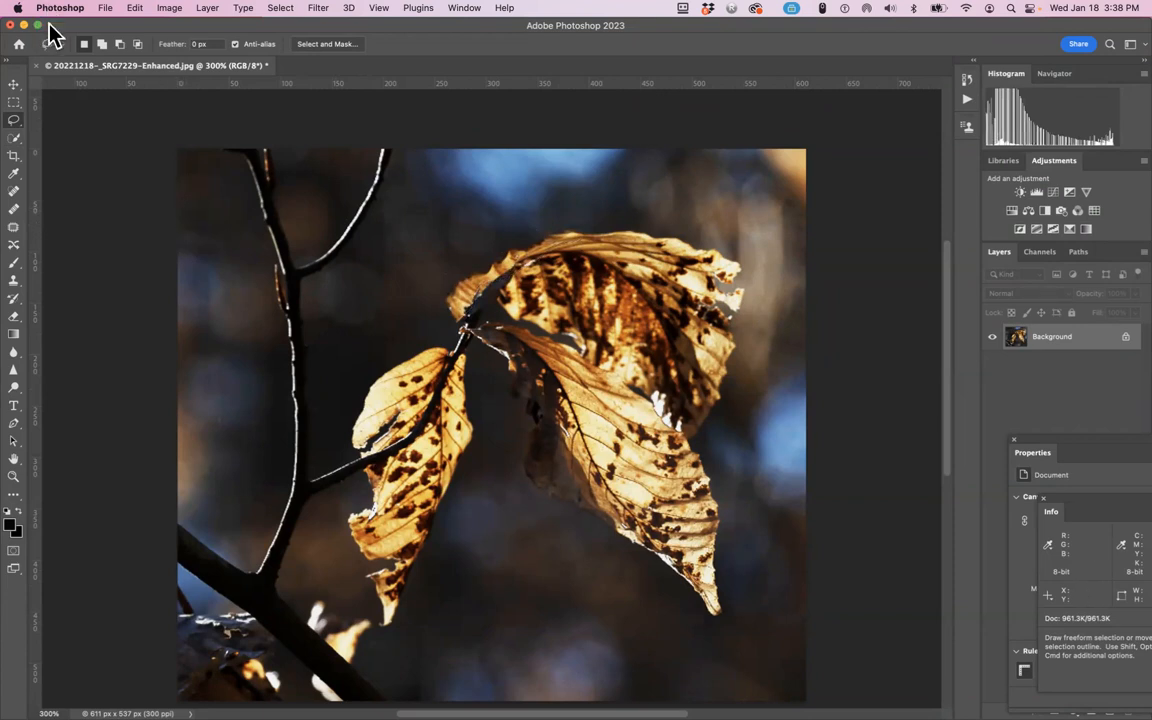
Close the leaf photo without saving its changes.
left_click(105, 18)
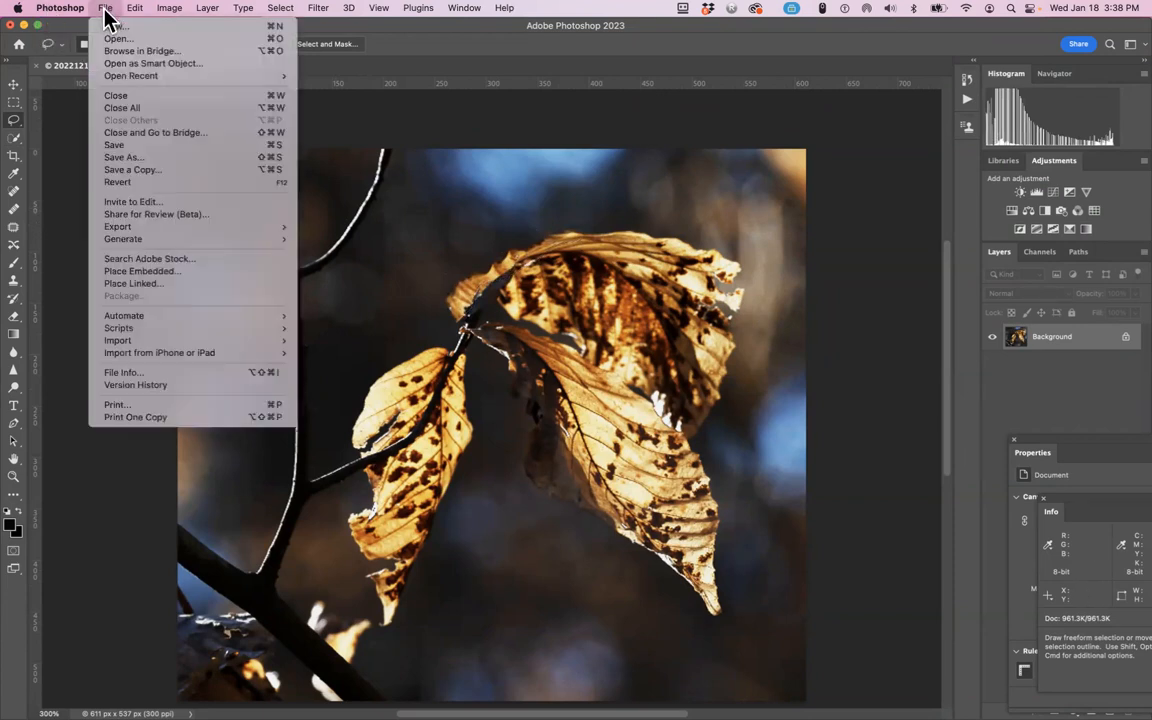
left_click(125, 101)
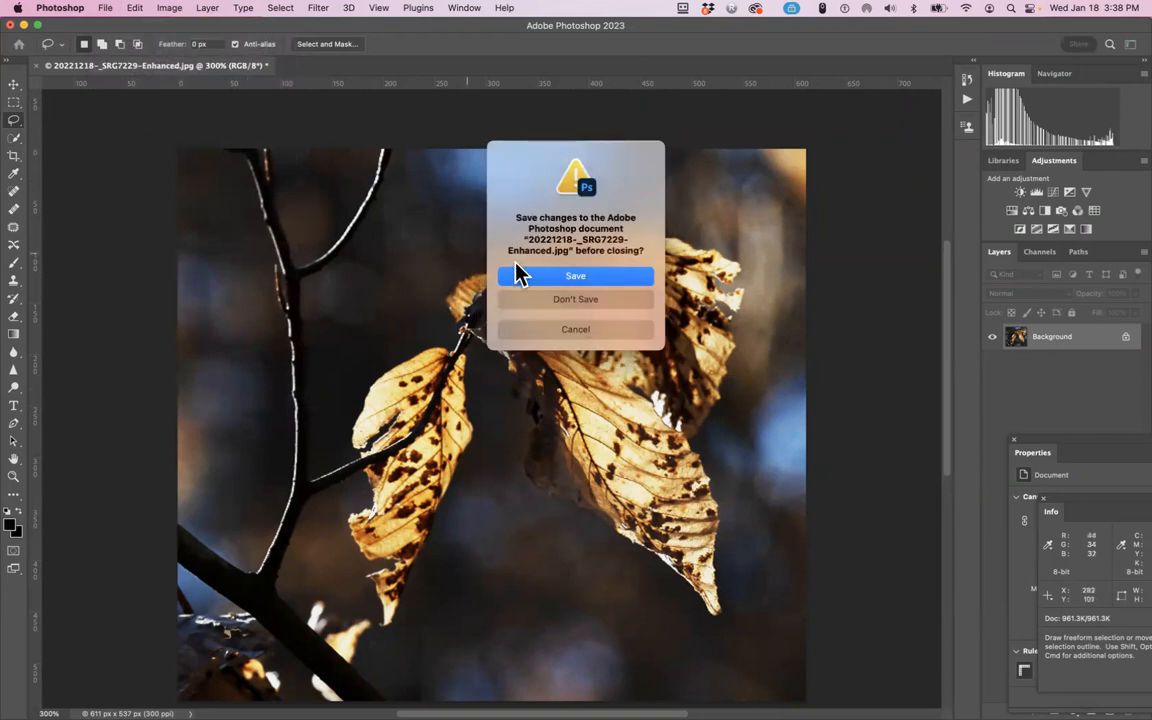
left_click(573, 303)
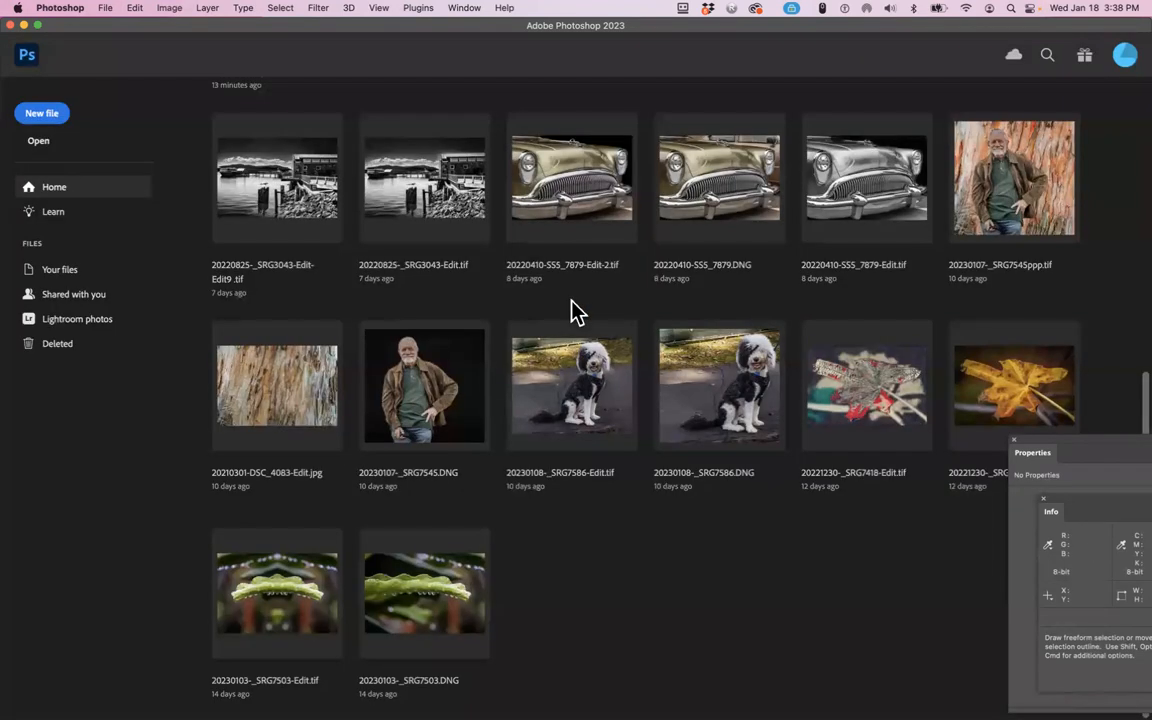
Switch to Finder and open the "2 Two" folder inside AAAClass2023 to reach the heron photo.
mouse_move(10, 128)
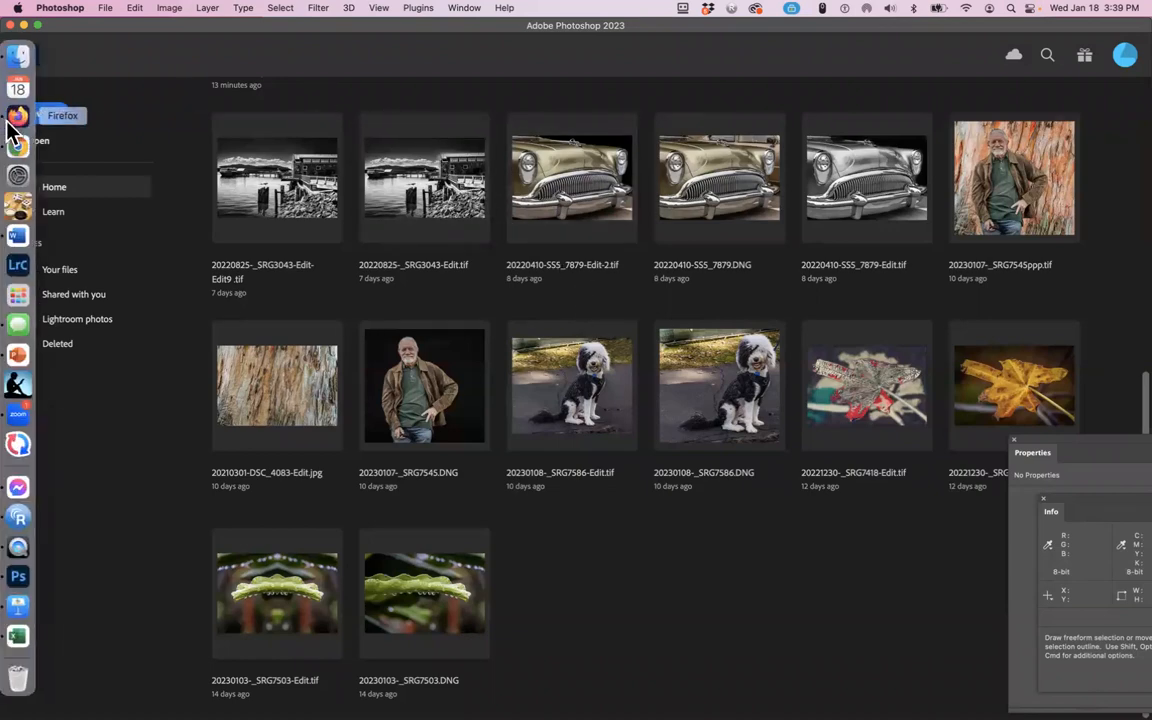
left_click(18, 55)
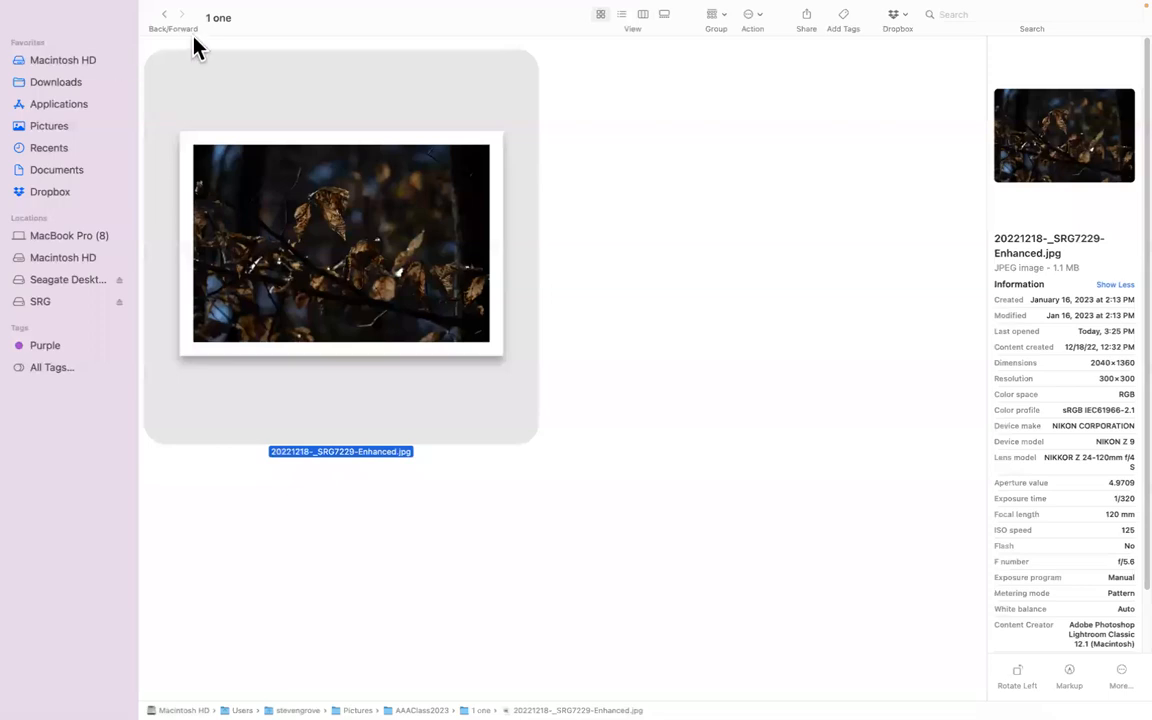
left_click(621, 357)
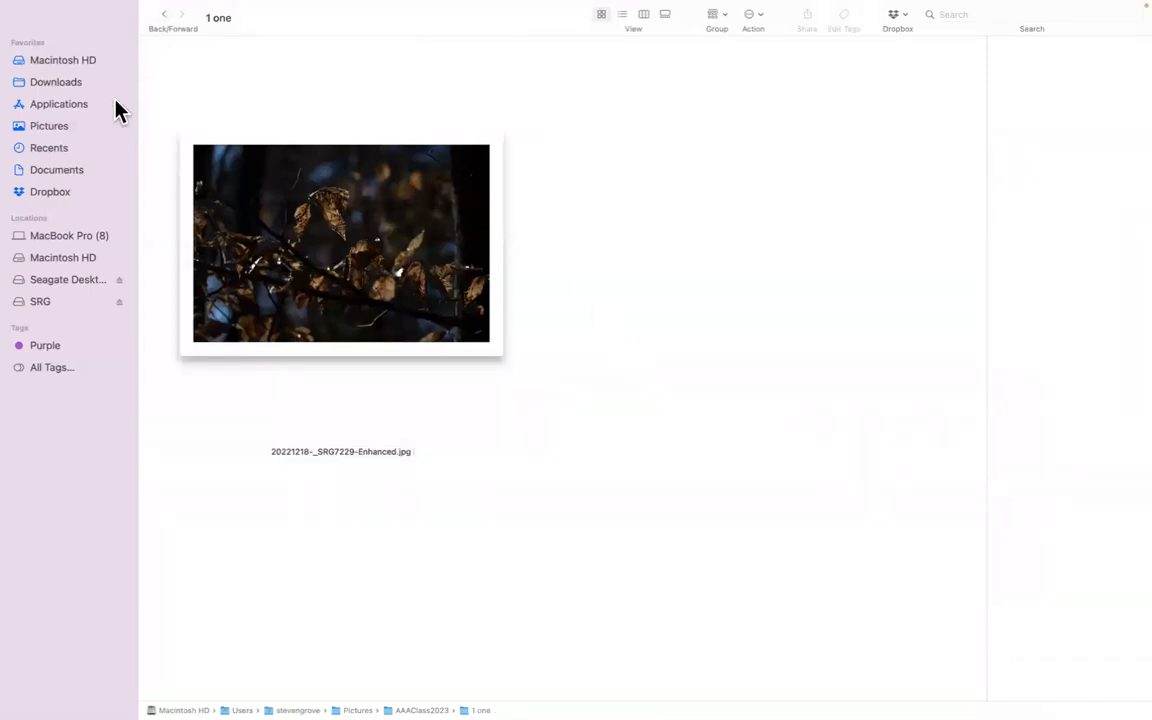
left_click(164, 15)
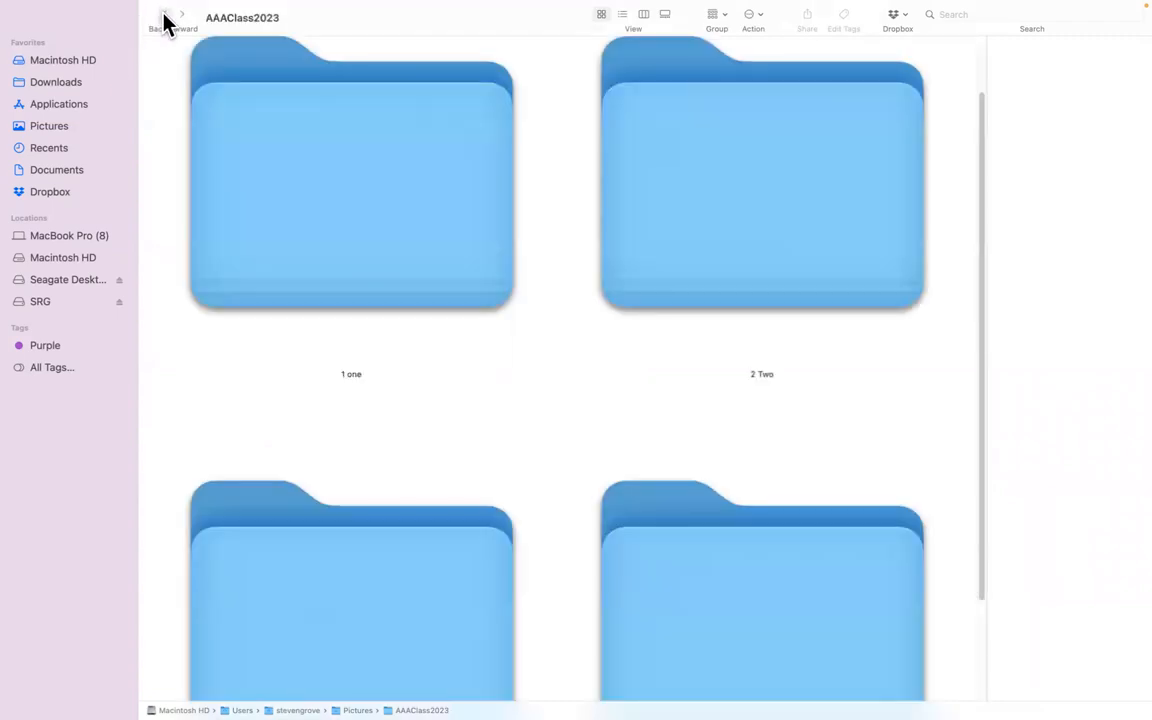
scroll(518, 370, "up", 1)
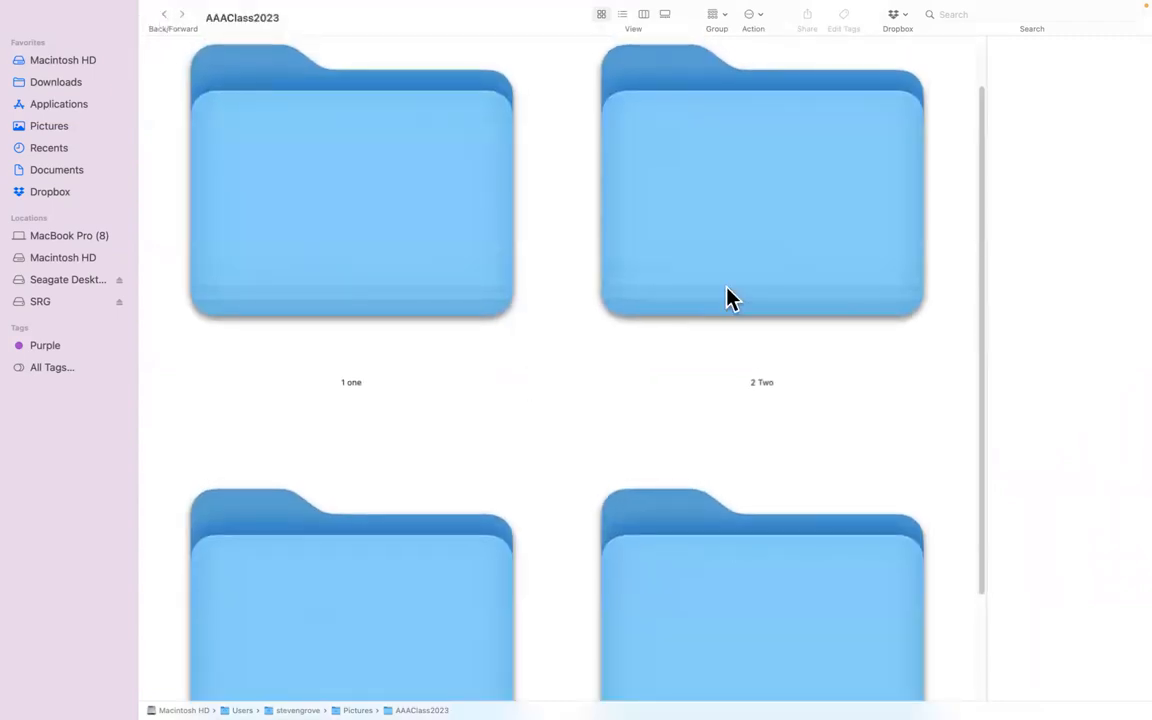
double_click(747, 228)
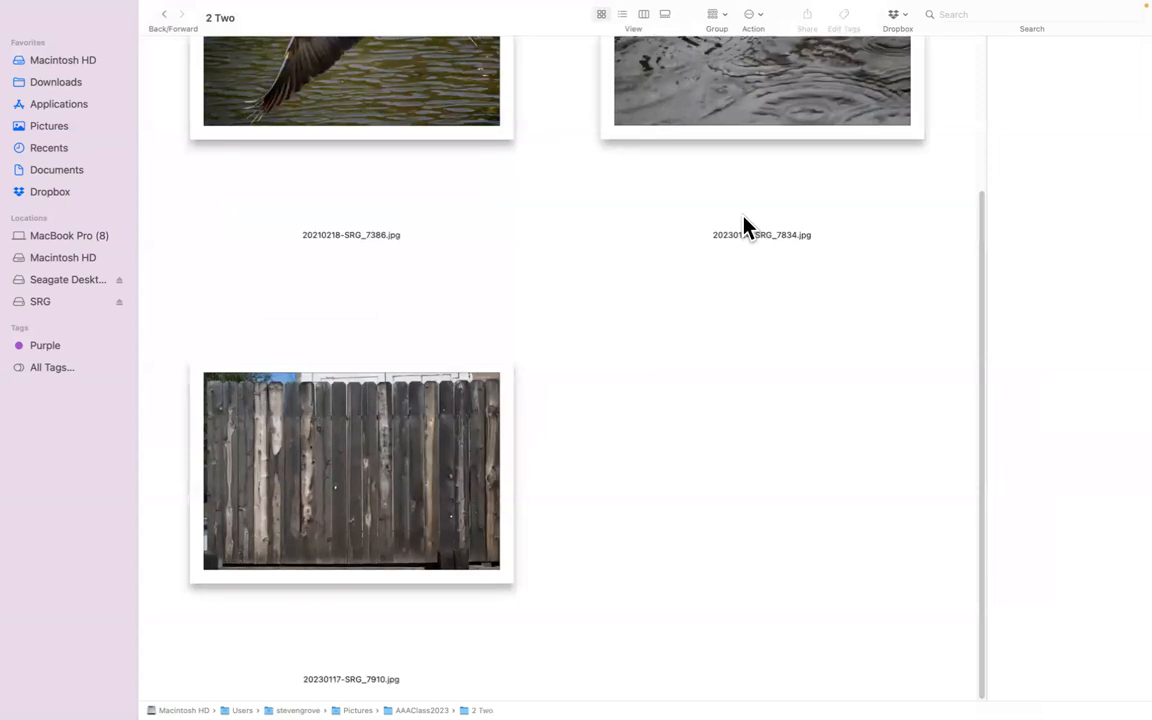
scroll(747, 360, "up", 5)
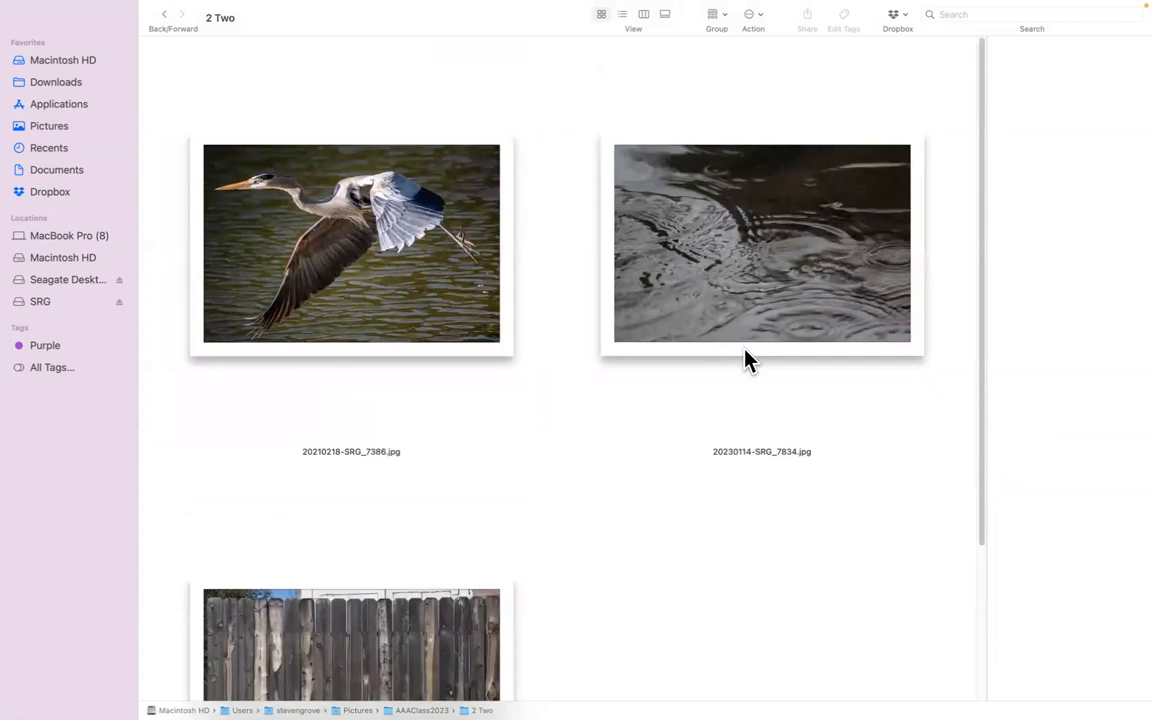
Open 20210218-SRG_7386.jpg in Adobe Photoshop 2023, using its embedded color profile.
right_click(396, 281)
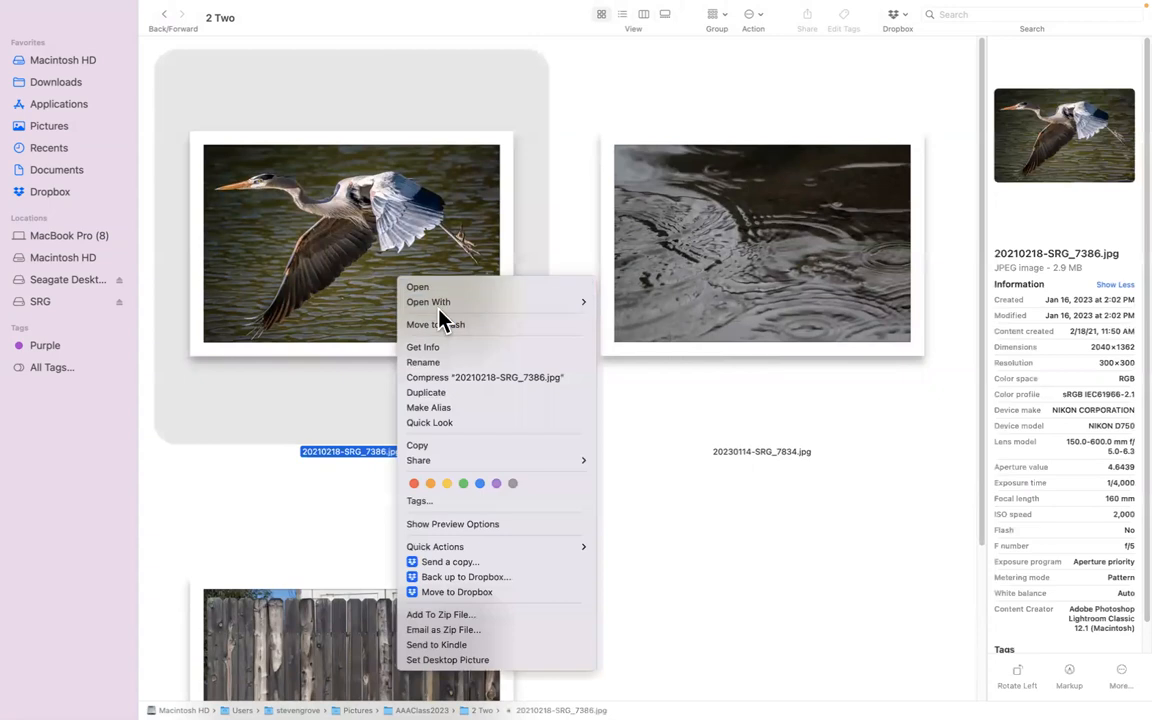
mouse_move(450, 303)
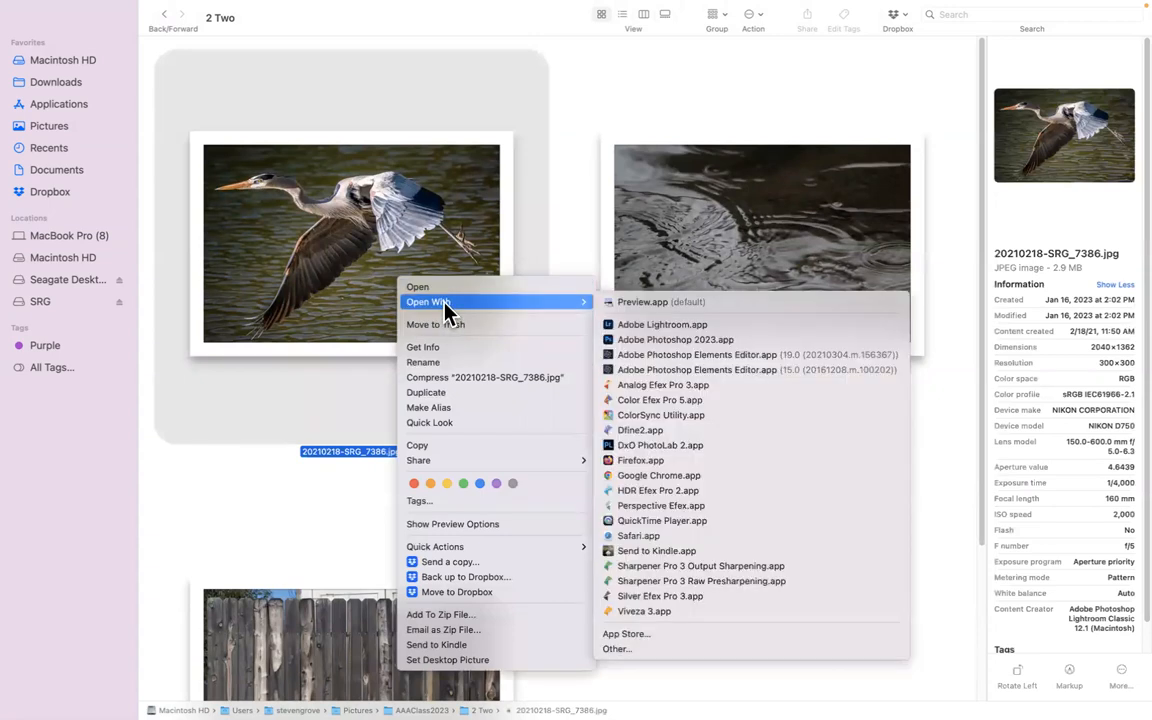
left_click(690, 341)
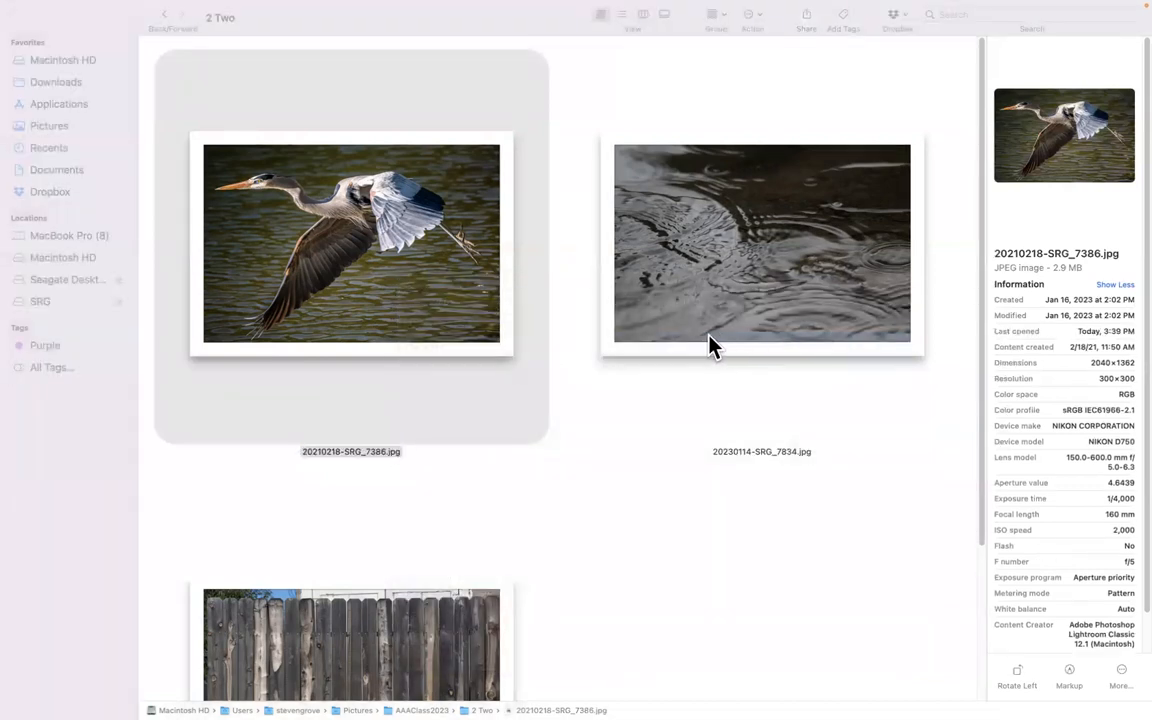
left_click(20, 586)
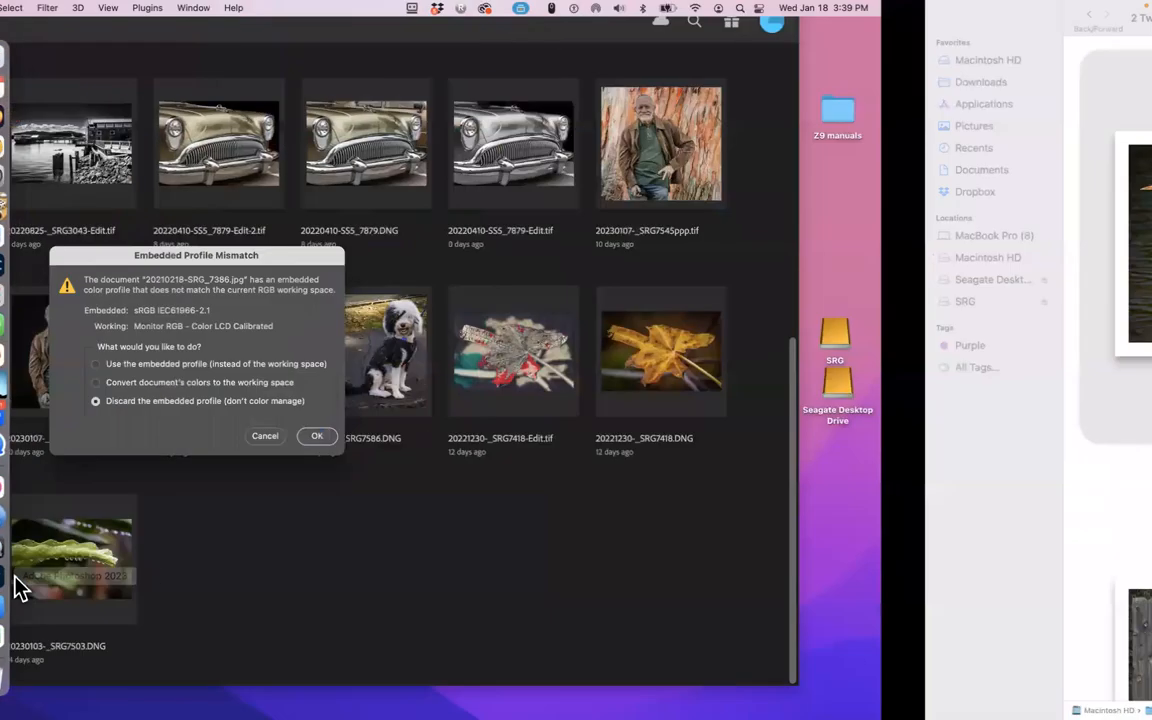
left_click(366, 365)
left_click(588, 437)
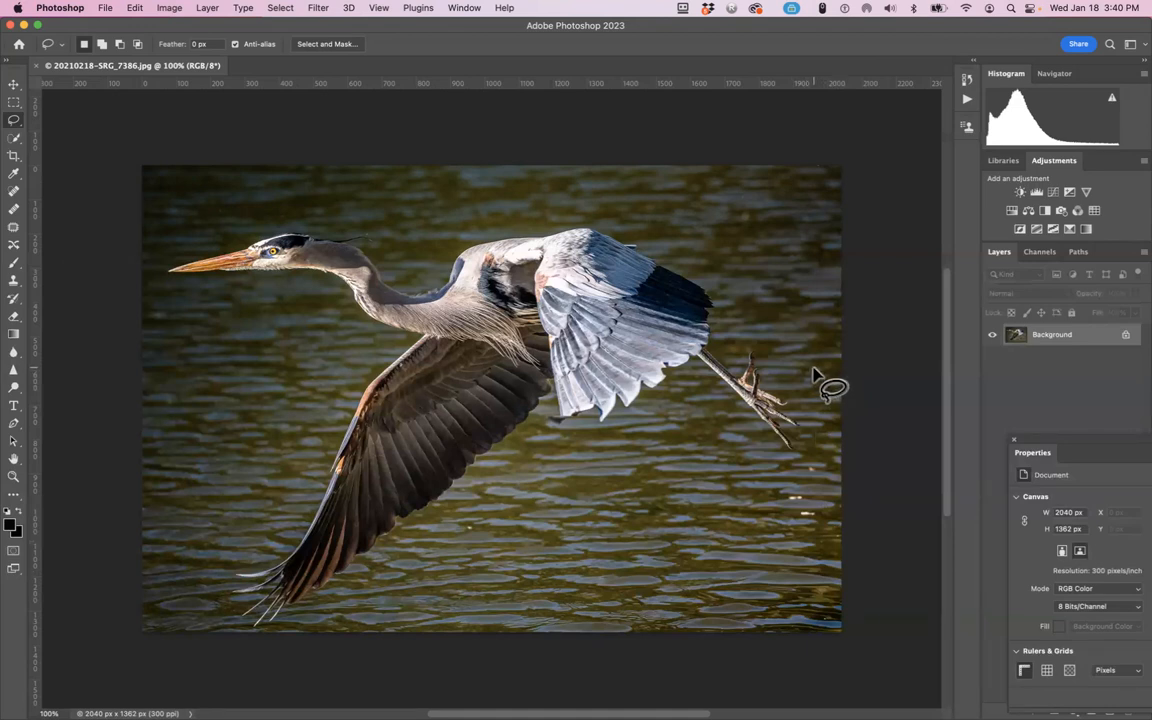
Extend the canvas in front of the heron's beak with a content-aware Crop, making the image about 2481 px wide.
left_click(378, 8)
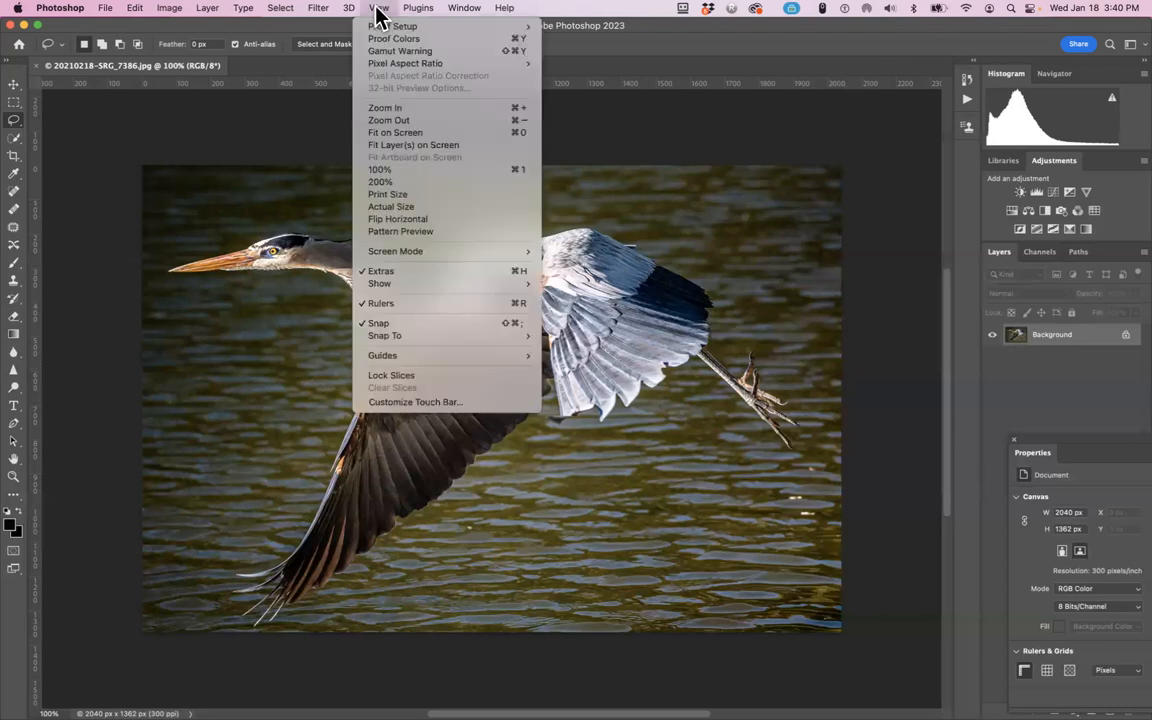
left_click(402, 124)
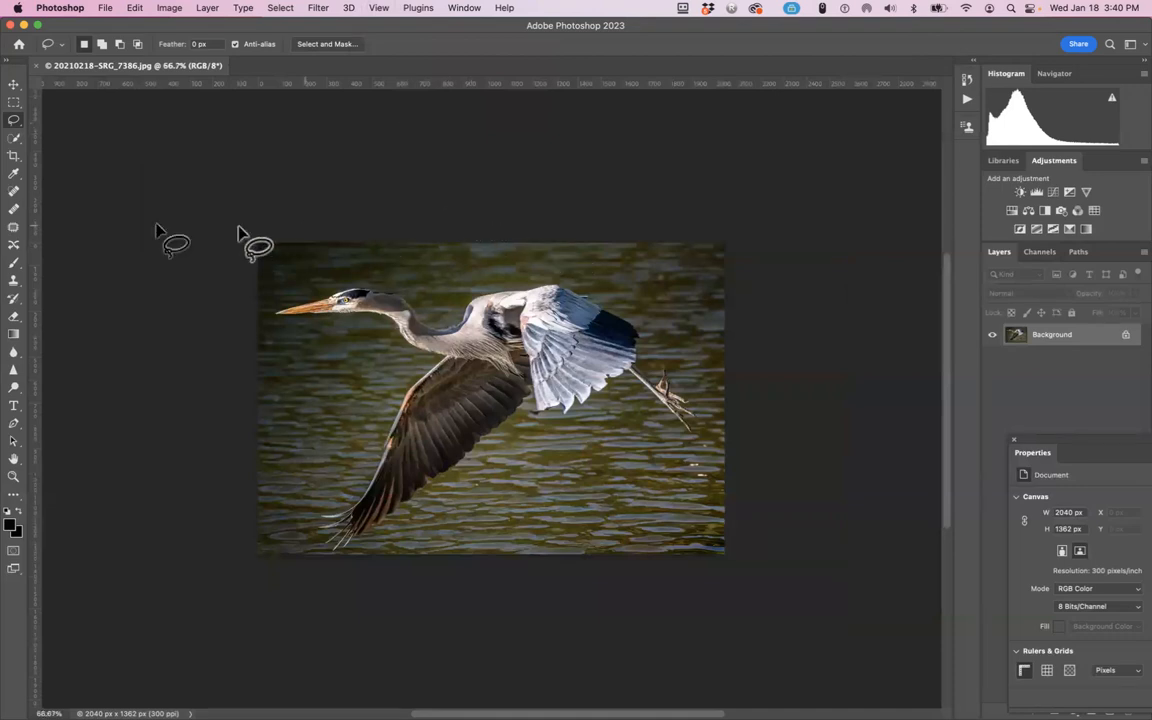
left_click(14, 157)
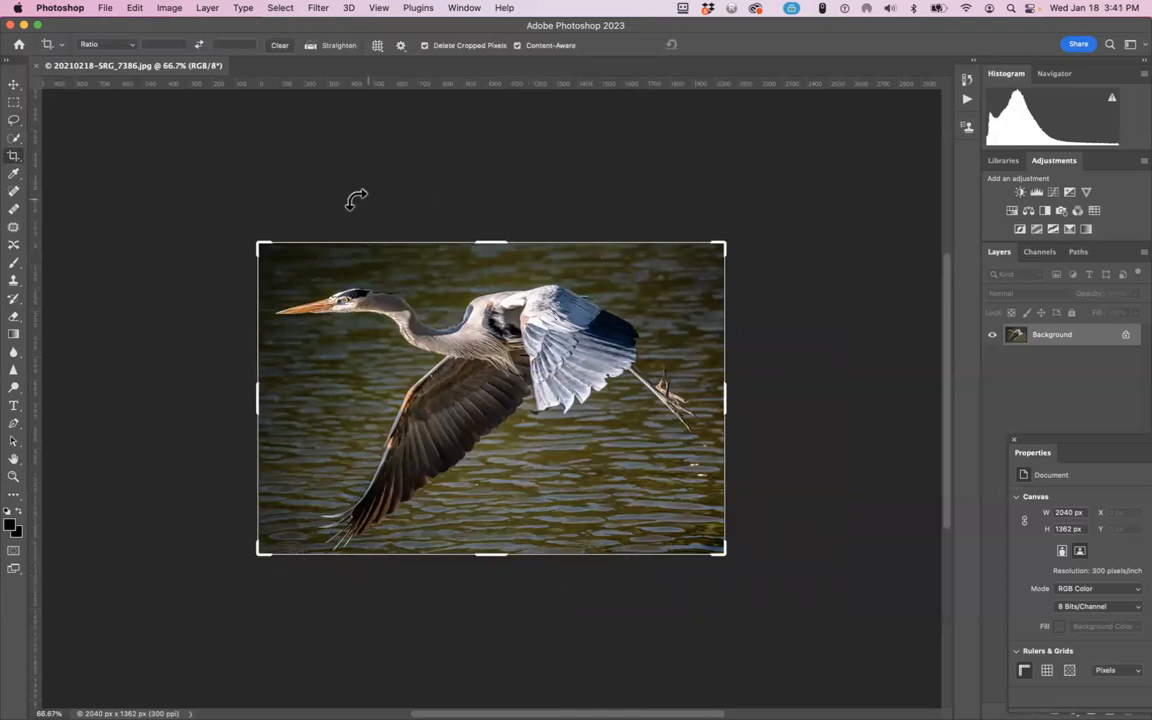
left_click_drag(256, 404, 206, 404)
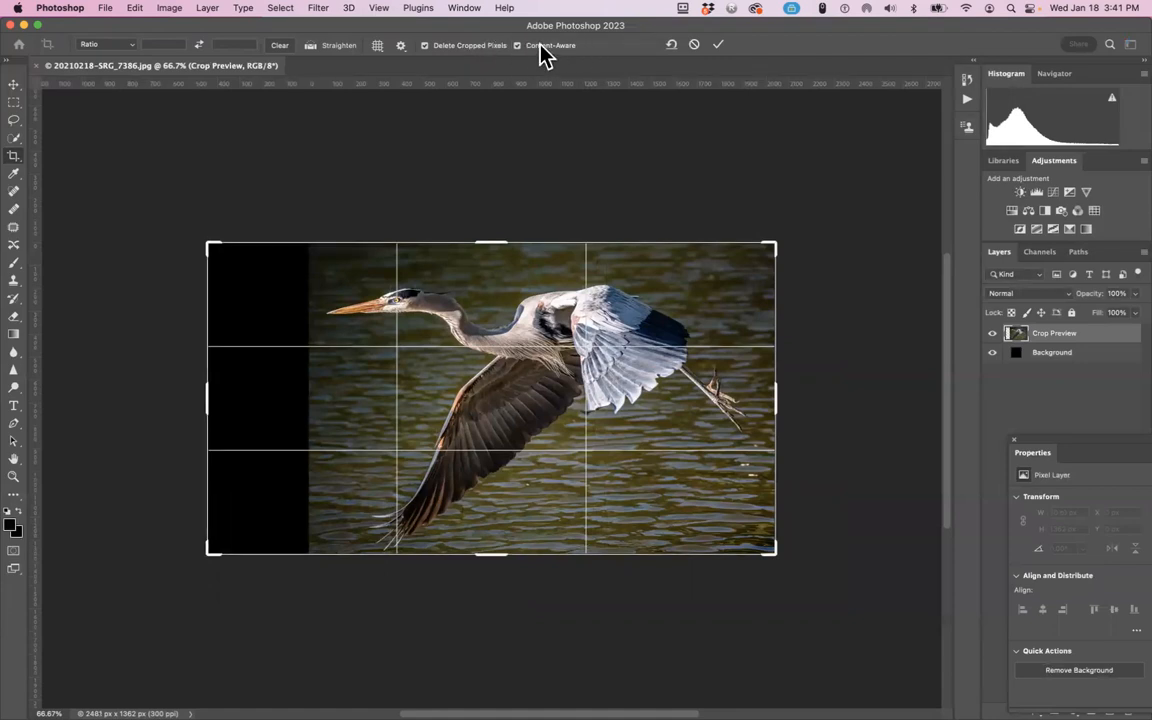
left_click(717, 45)
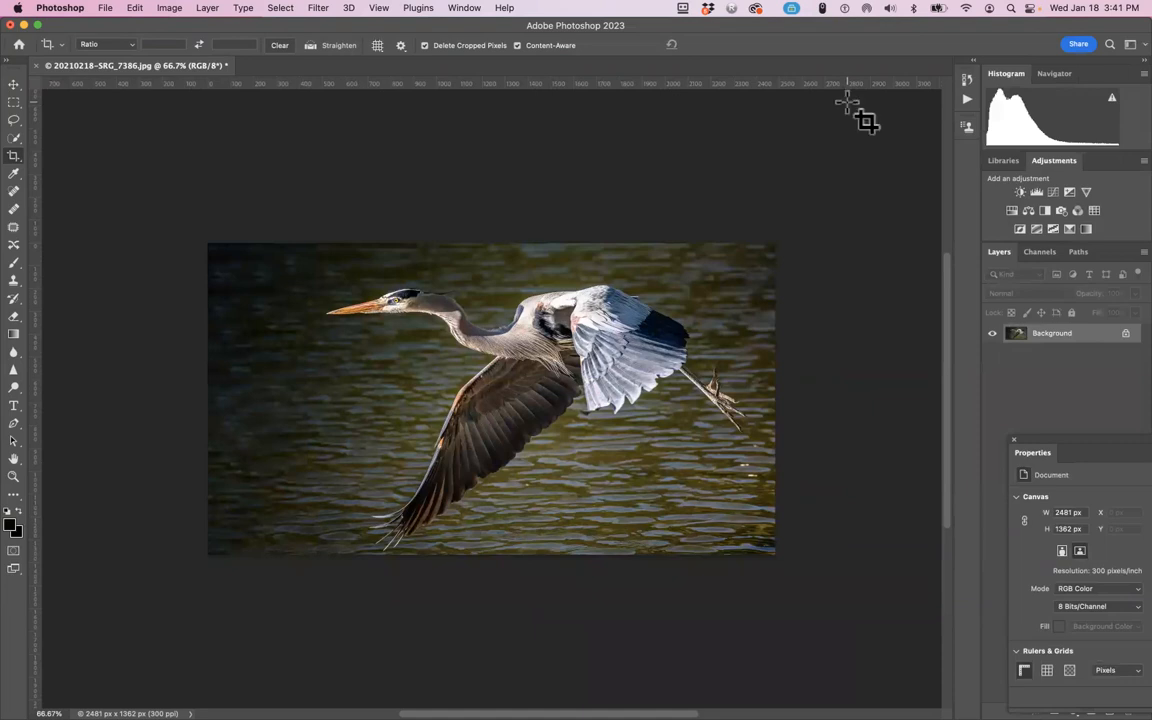
Extend the canvas above the heron with a content-aware Crop, making the image about 1763 px high.
mouse_move(17, 160)
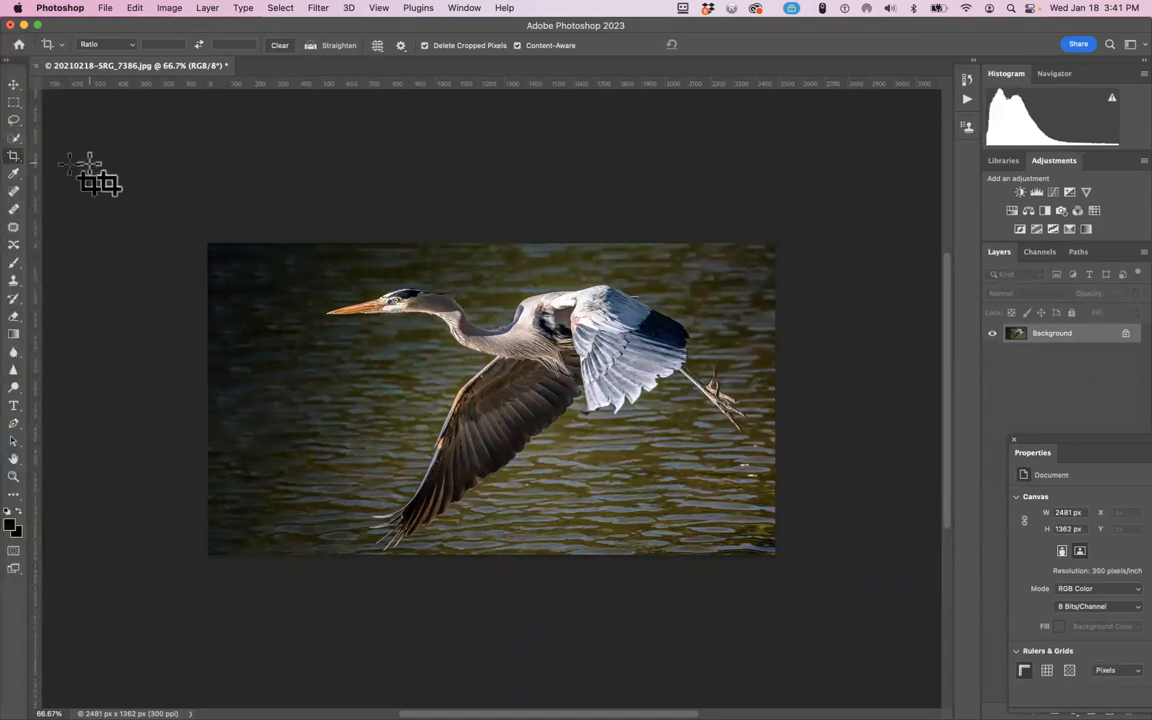
left_click(13, 157)
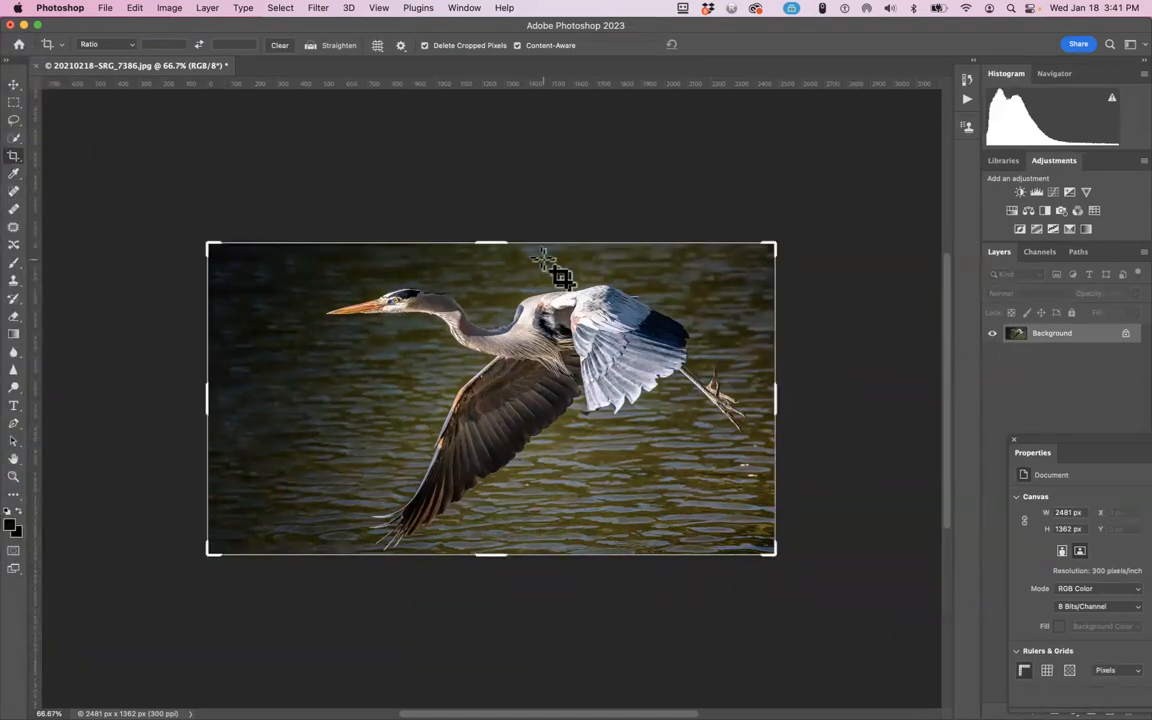
left_click_drag(491, 244, 491, 210)
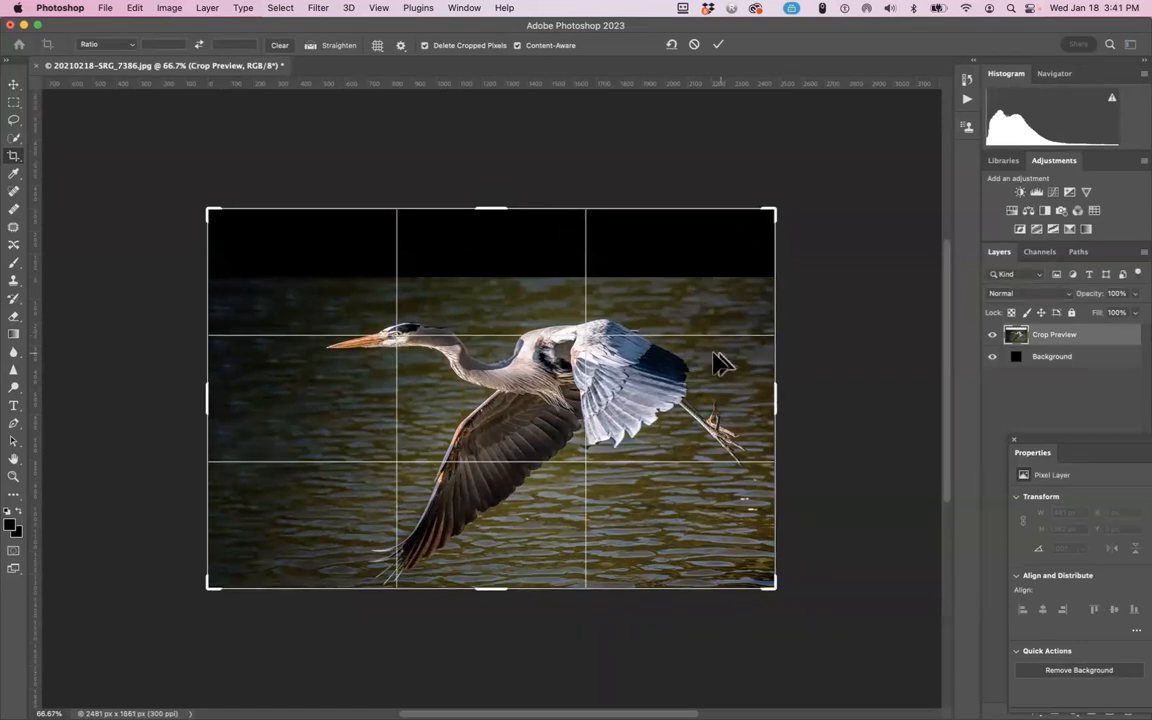
left_click_drag(491, 203, 492, 196)
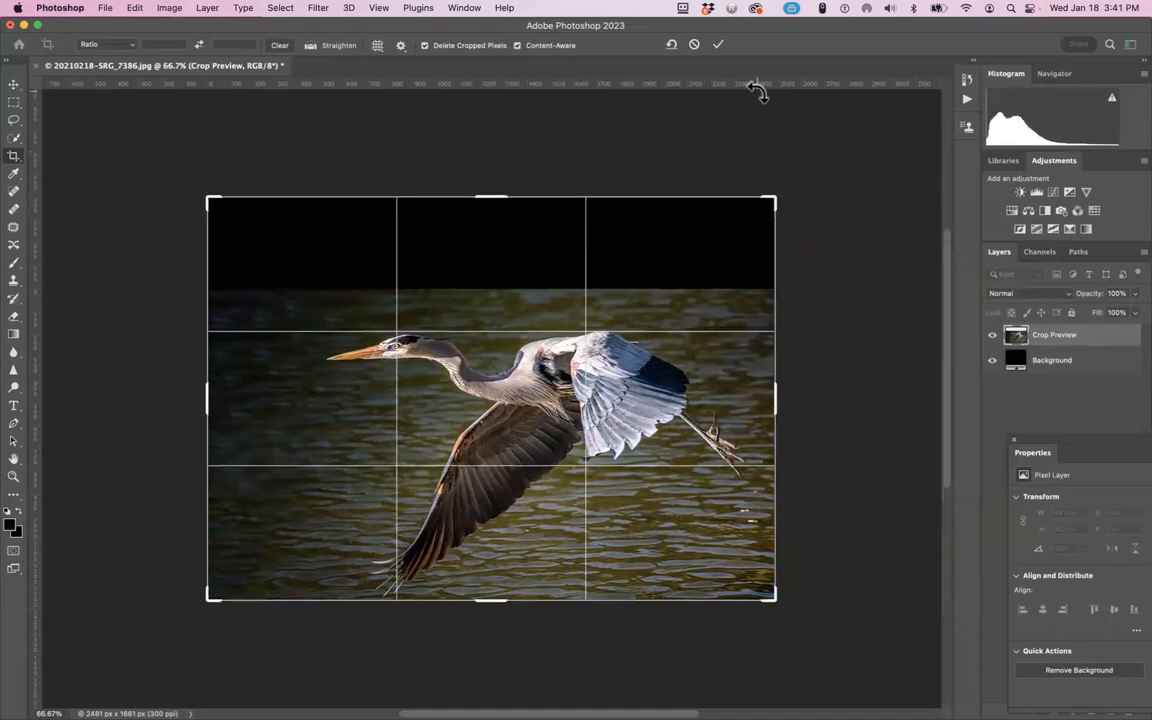
left_click(717, 45)
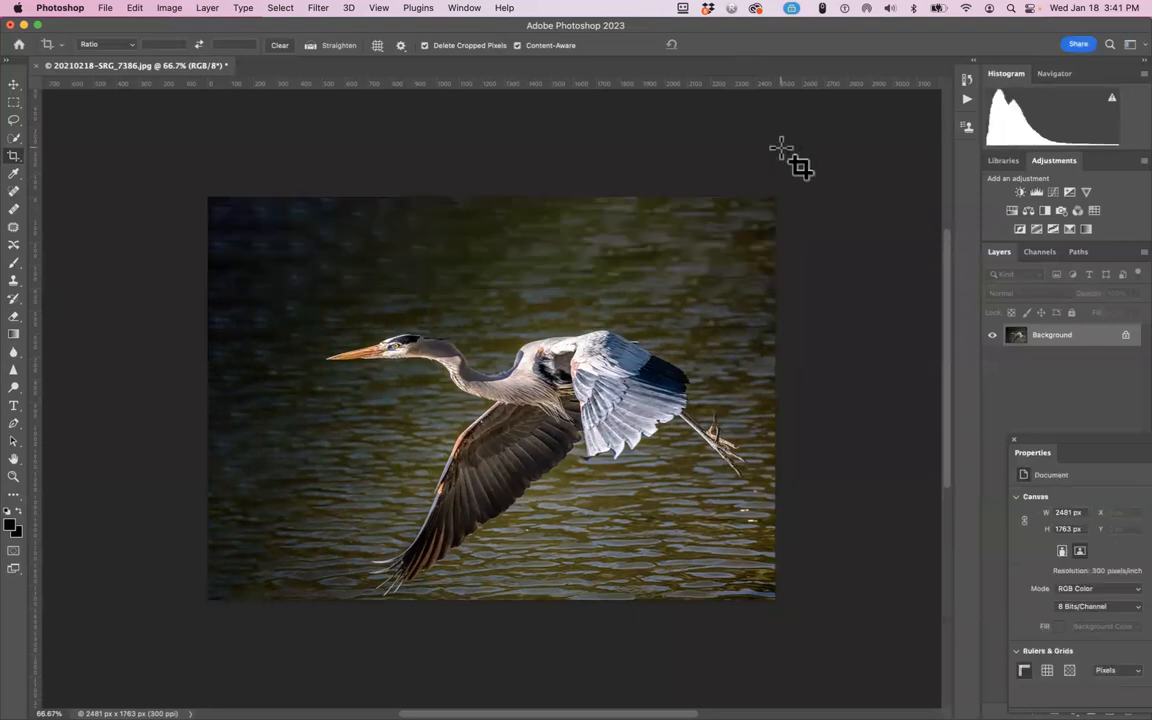
Extend the canvas below the heron's wing with a content-aware Crop, making the image about 1957 px high.
scroll(670, 237, "down", 10)
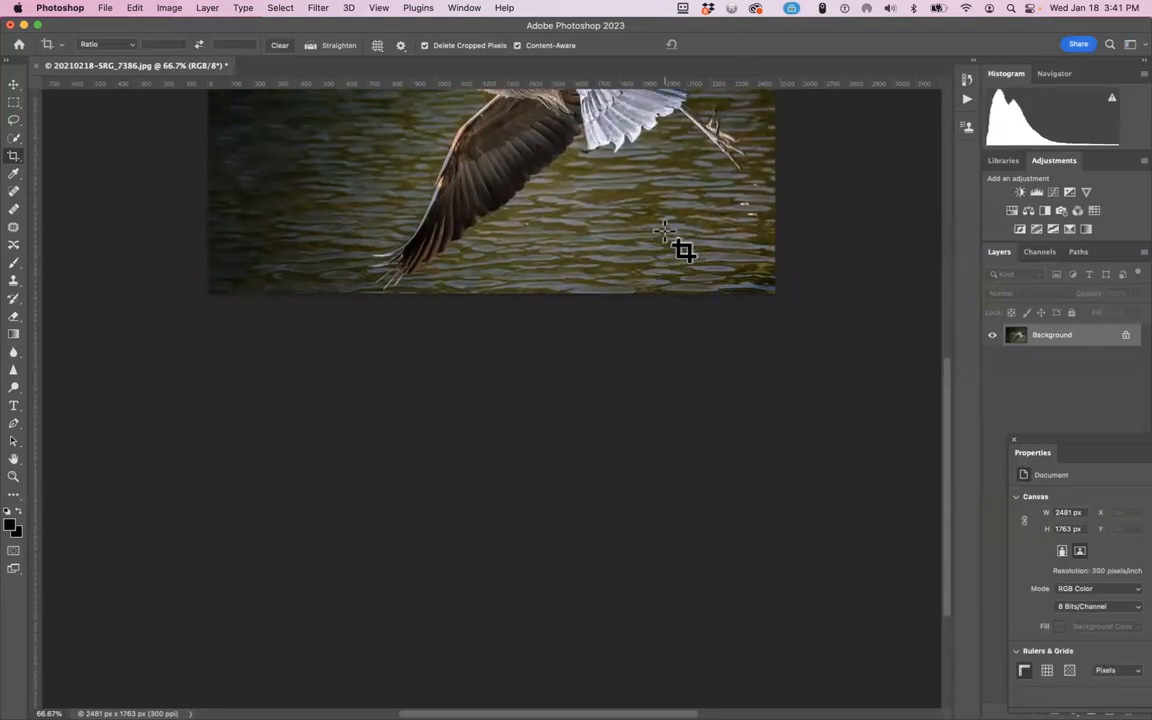
left_click(14, 158)
left_click_drag(489, 292, 496, 316)
left_click(543, 238)
mouse_move(543, 238)
left_mouse_down()
mouse_move(542, 334)
mouse_move(538, 234)
left_mouse_up()
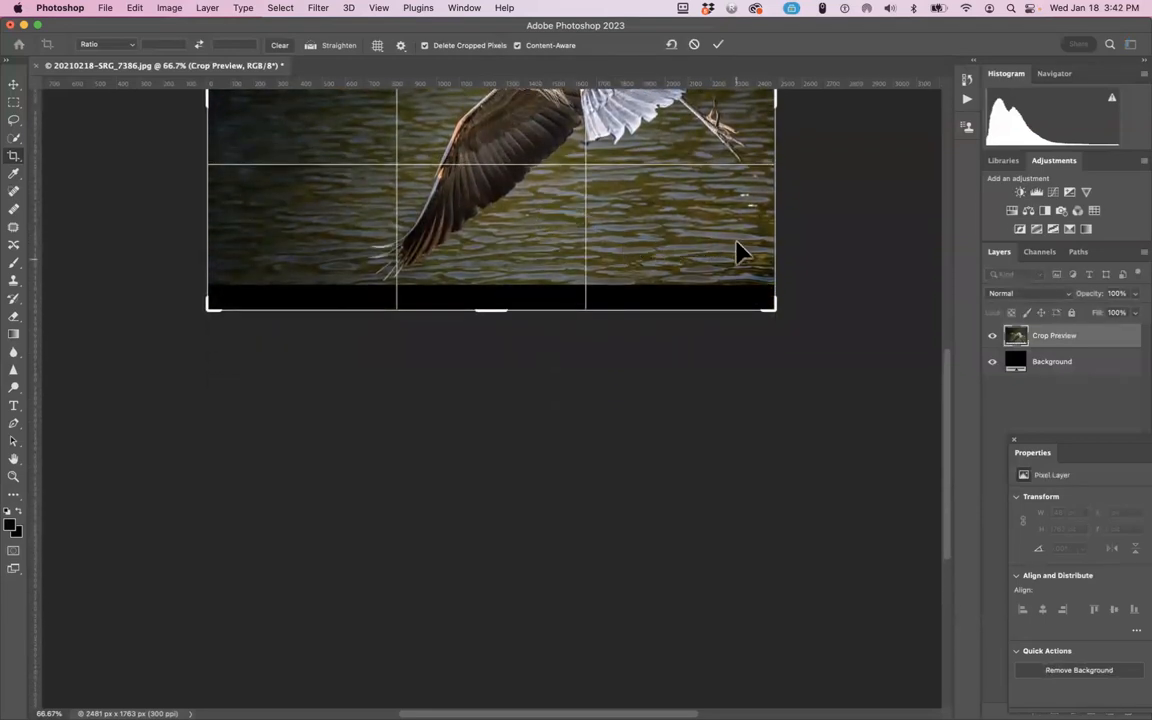
left_click_drag(712, 231, 663, 633)
left_click_drag(490, 418, 489, 391)
left_click_drag(945, 328, 933, 502)
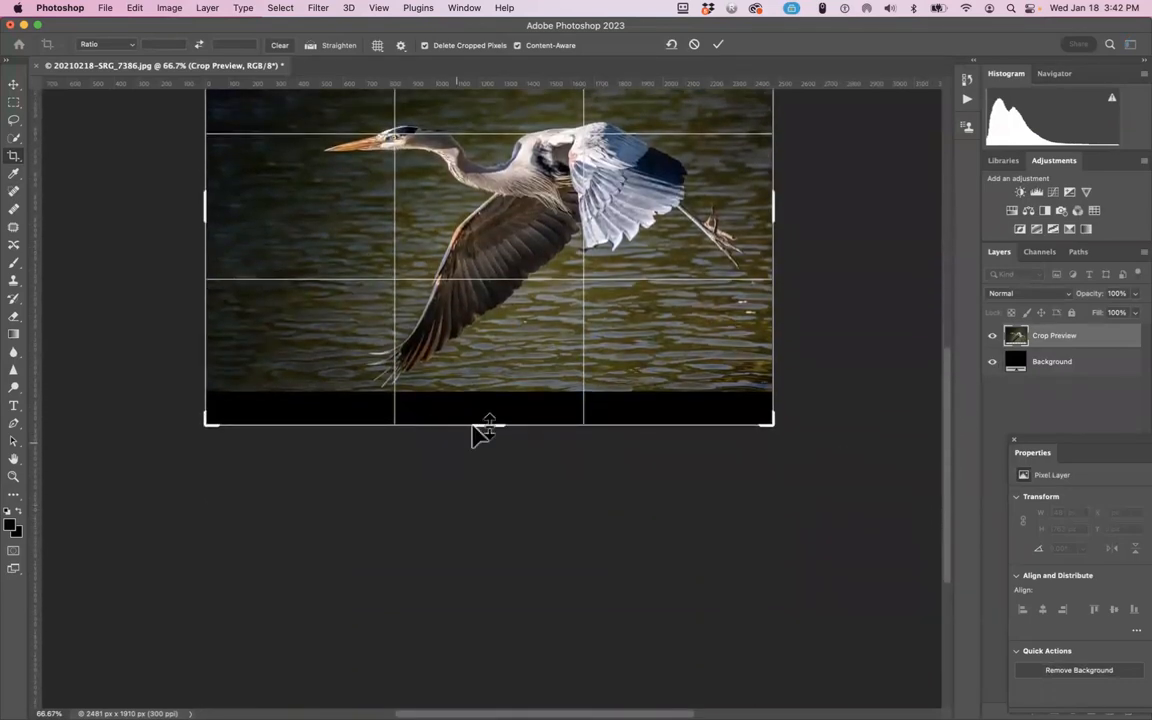
left_click_drag(496, 425, 496, 429)
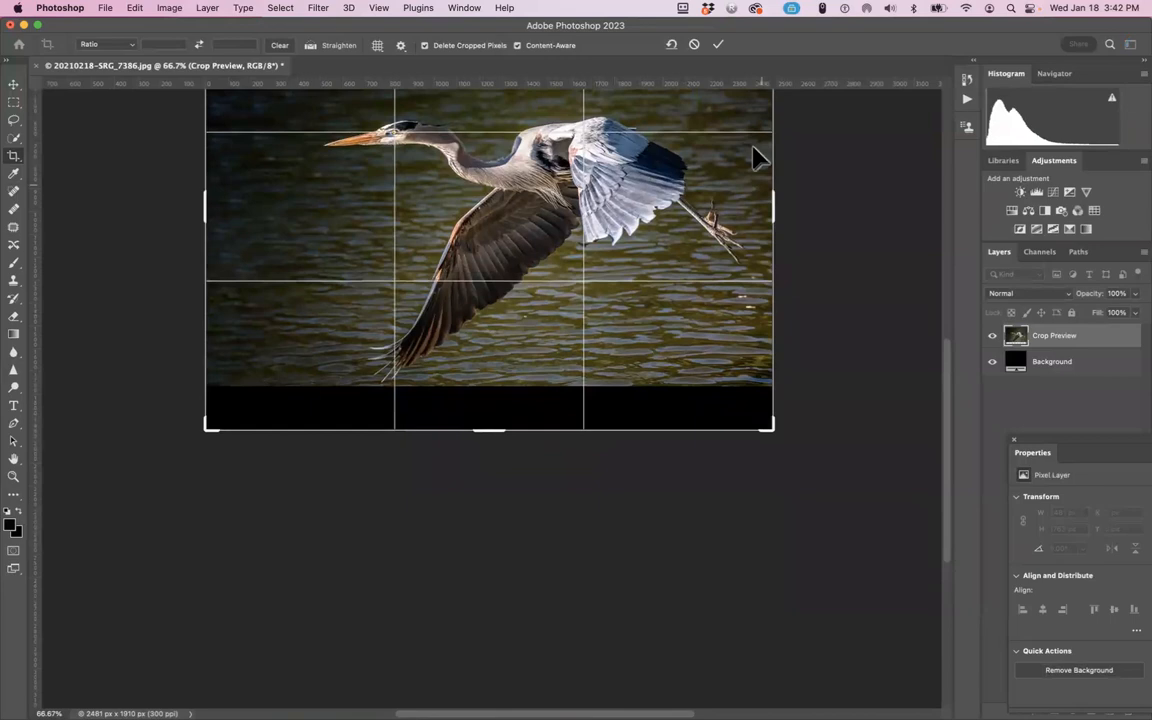
left_click(717, 43)
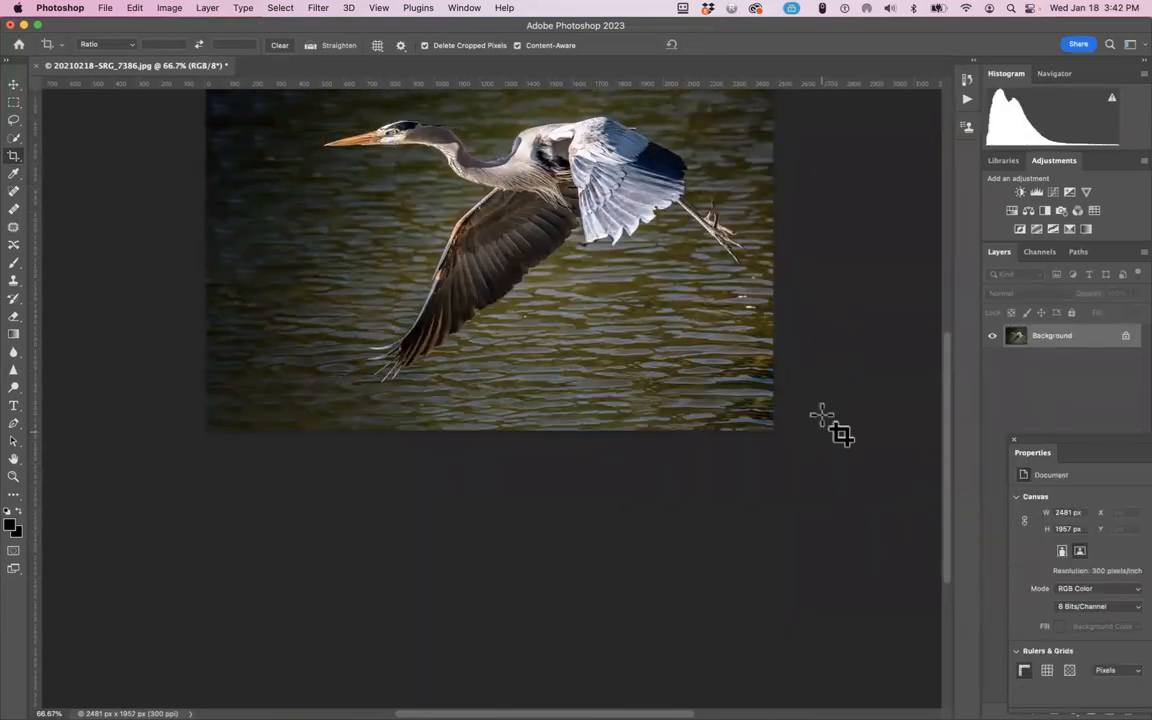
Fit the whole extended heron photo on screen and close it without saving.
left_click(379, 8)
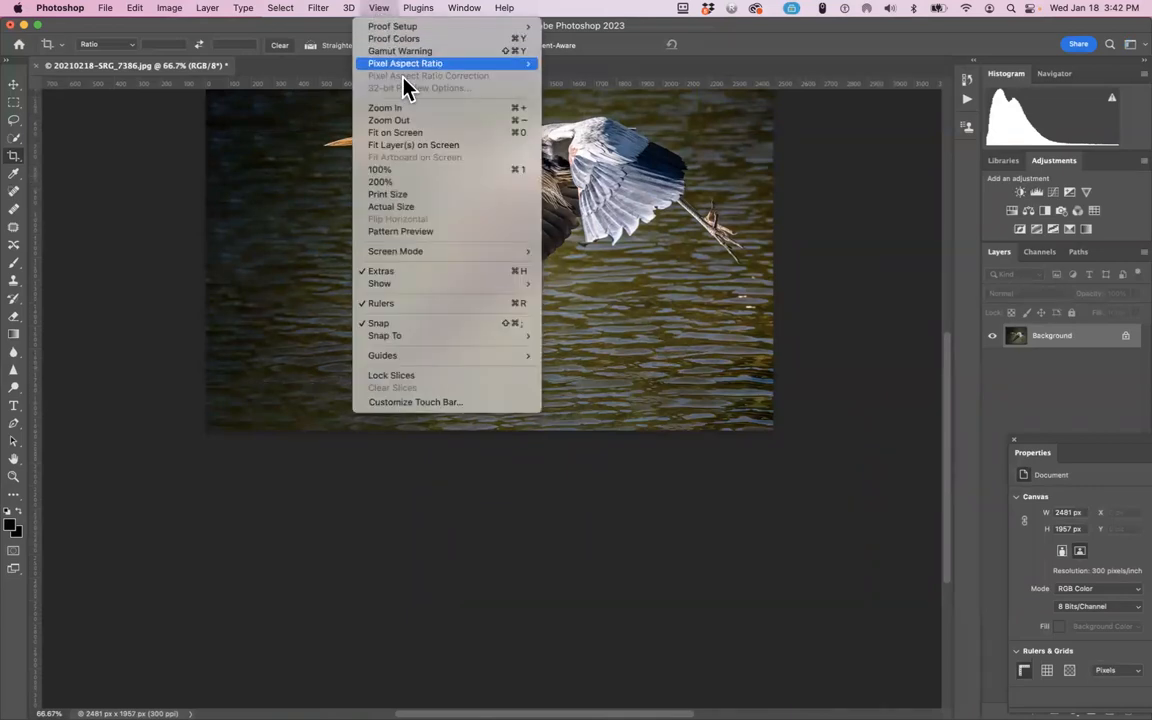
left_click(414, 133)
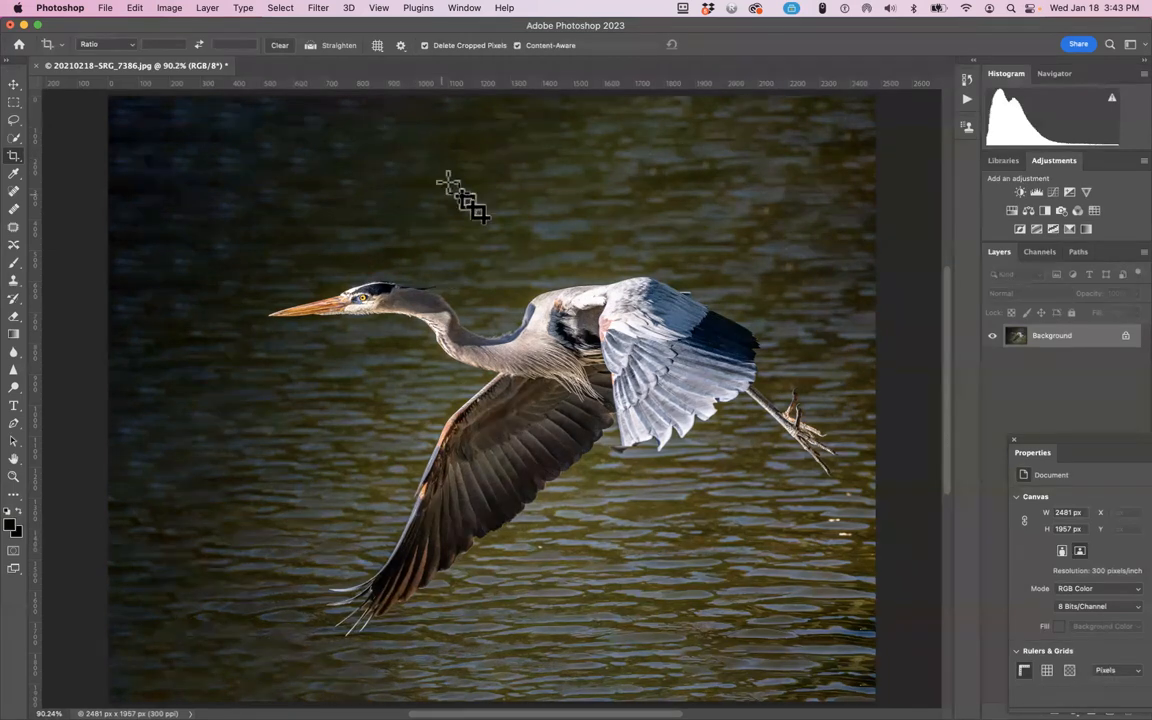
left_click(99, 12)
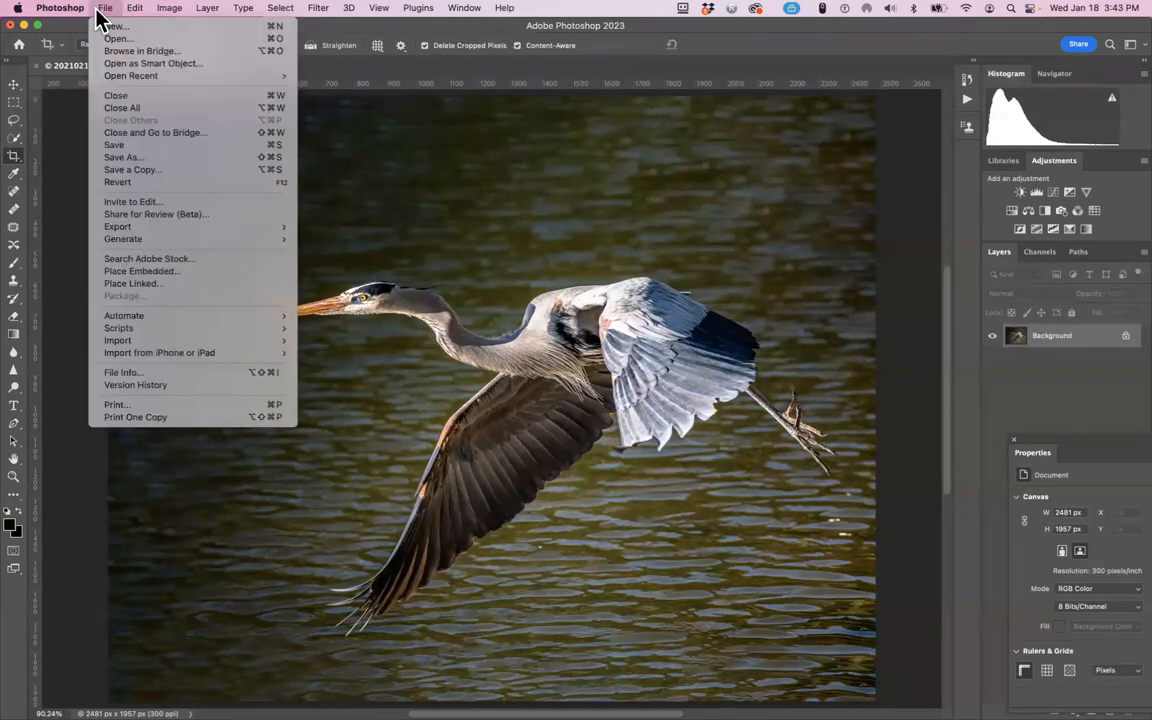
left_click(124, 98)
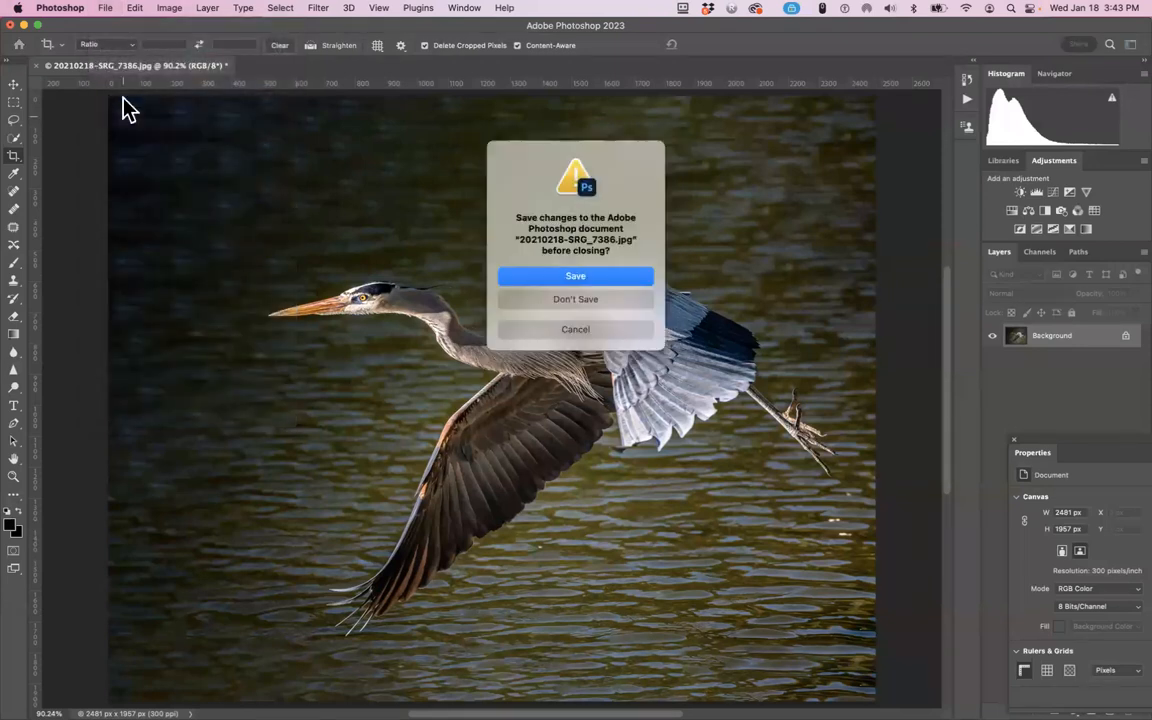
left_click(598, 304)
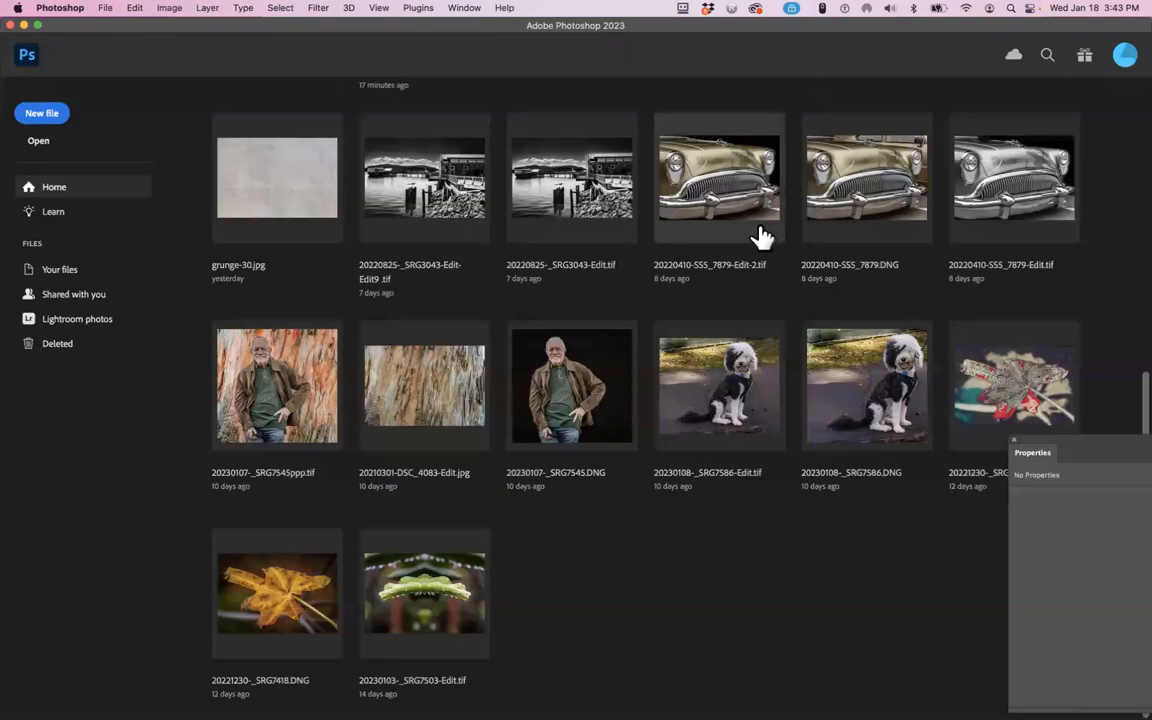
Switch to Finder and look through the photos in the 2 Two folder.
mouse_move(12, 250)
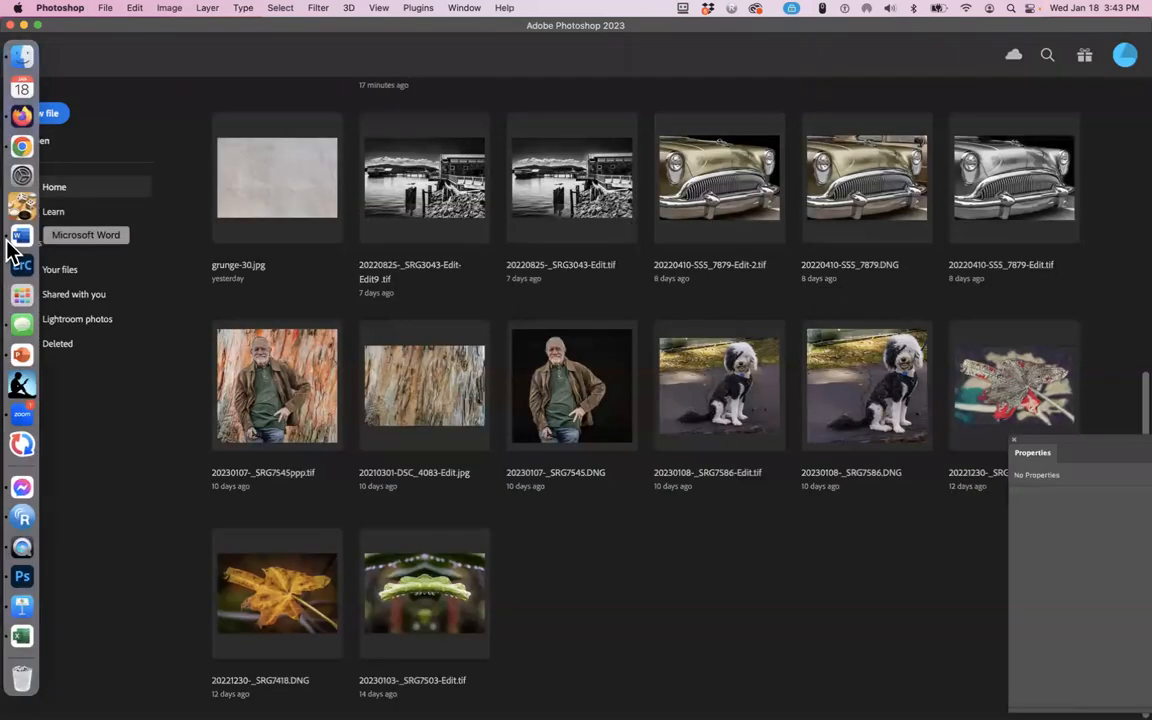
left_click(15, 66)
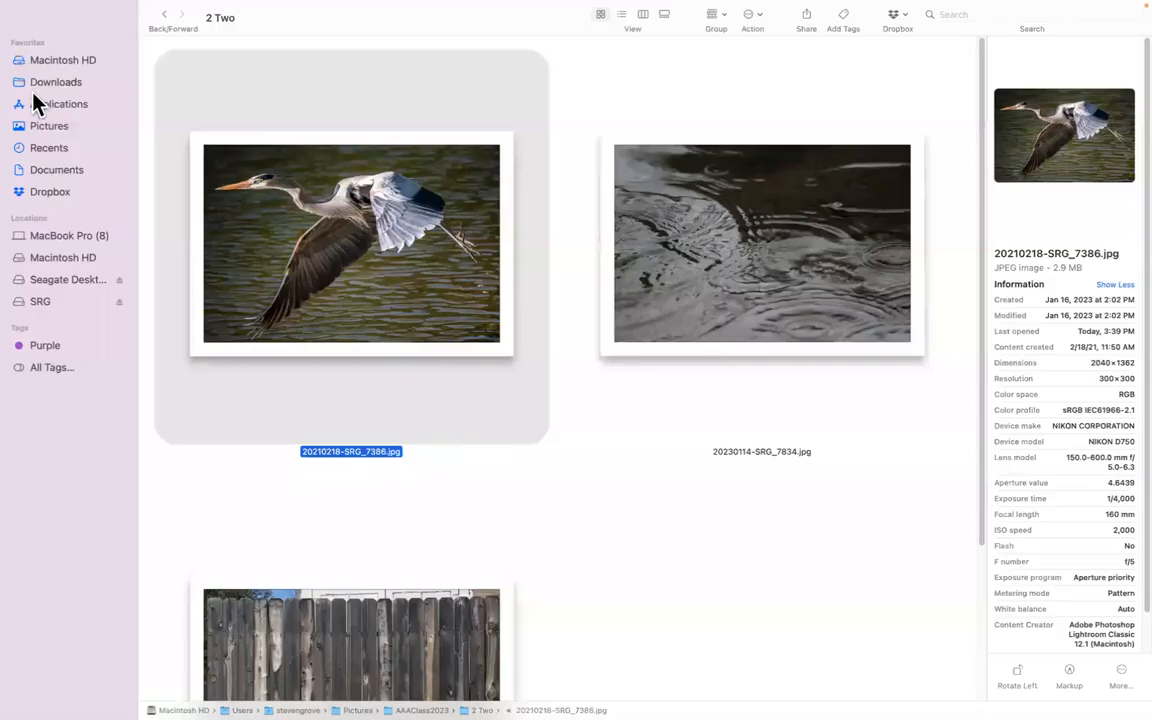
scroll(447, 401, "down", 4)
scroll(447, 401, "up", 5)
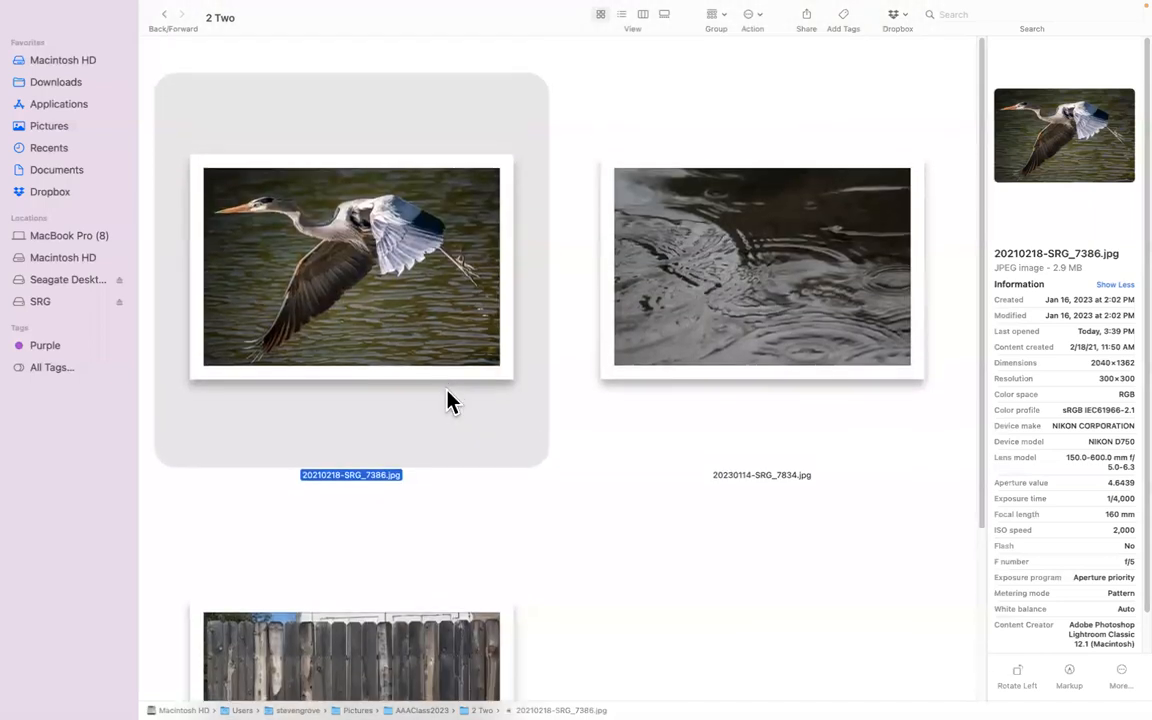
left_click(164, 14)
scroll(593, 375, "down", 3)
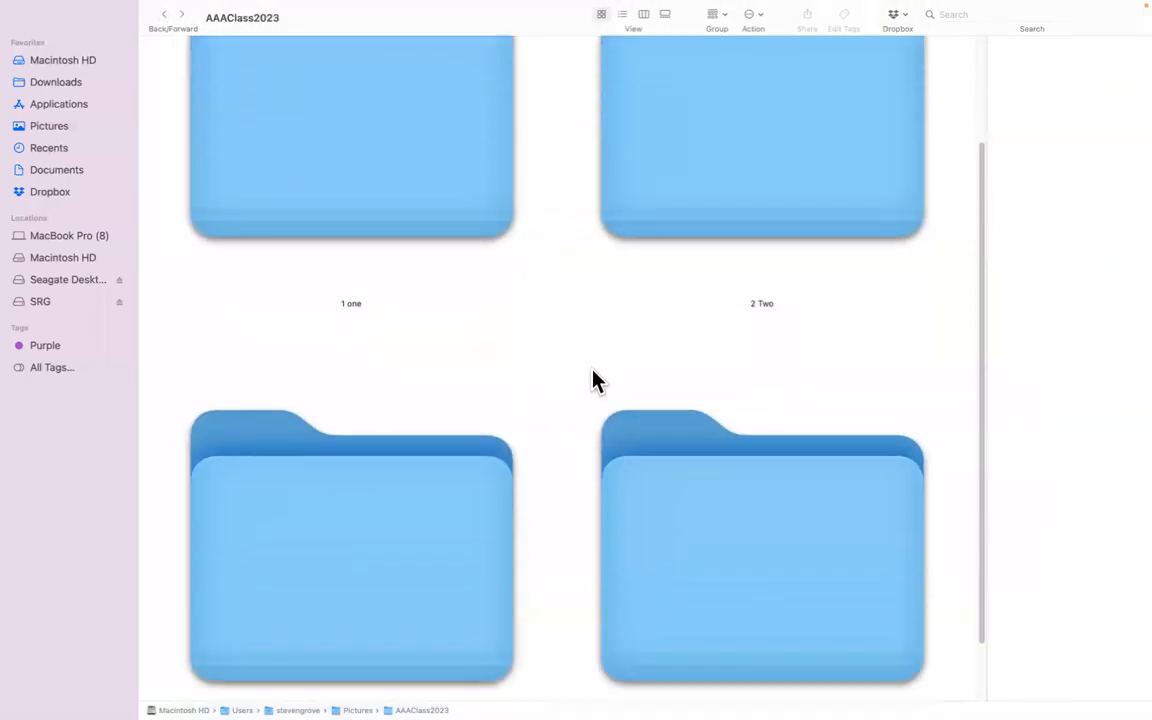
left_click(411, 450)
double_click(412, 448)
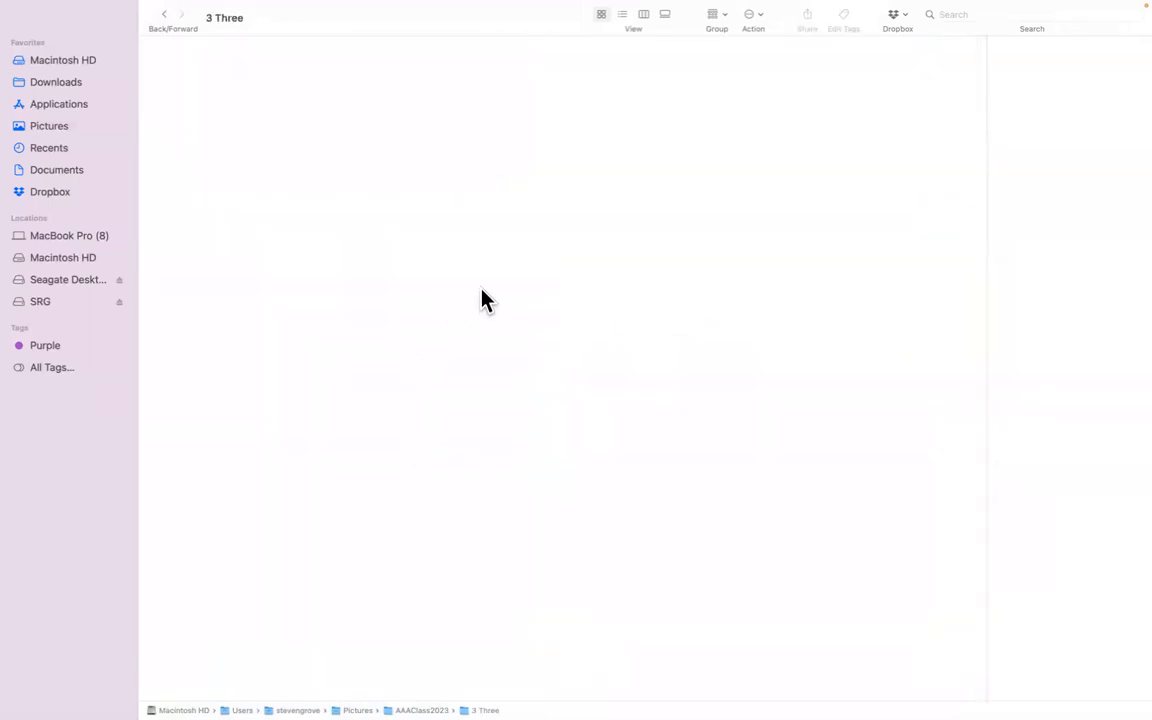
left_click(163, 15)
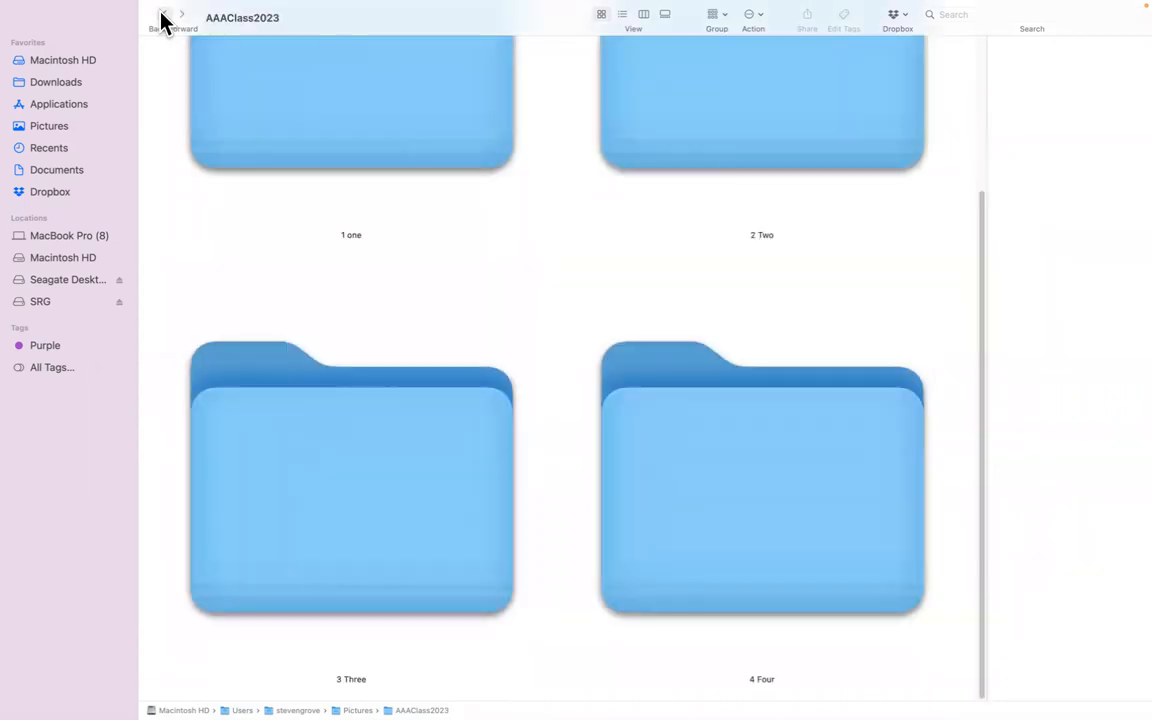
double_click(743, 100)
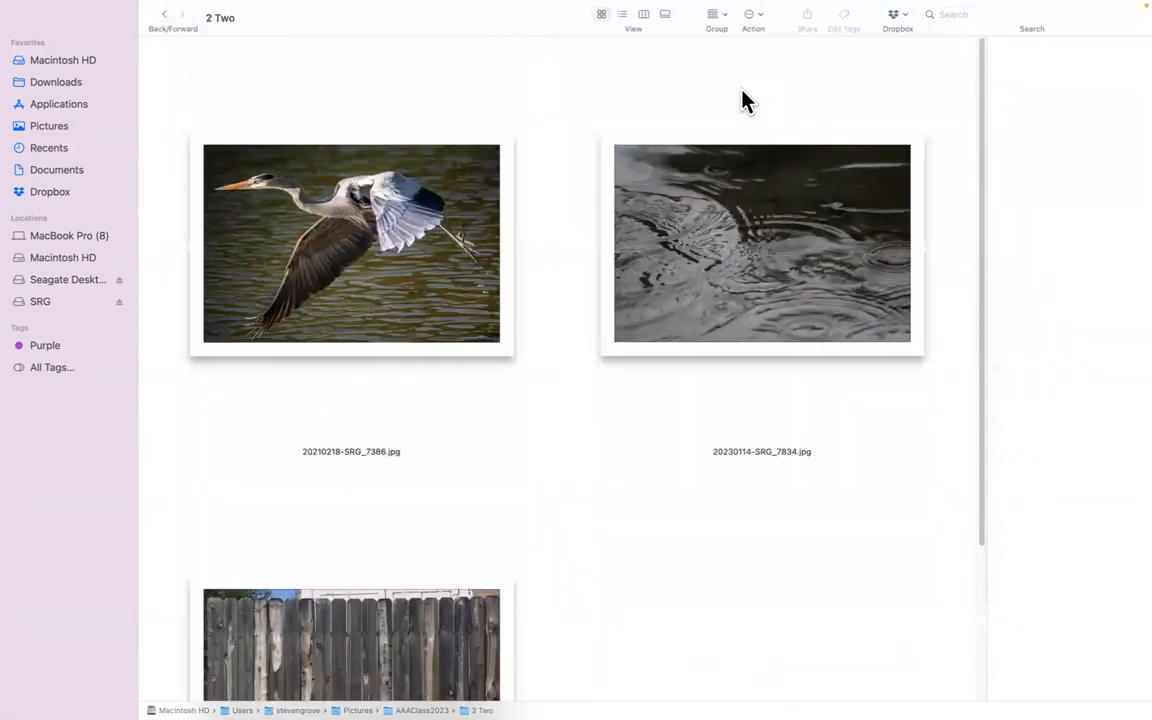
Open 20230114-SRG_7834.jpg in Adobe Photoshop 2023, using its embedded color profile.
left_click(740, 265)
right_click(740, 266)
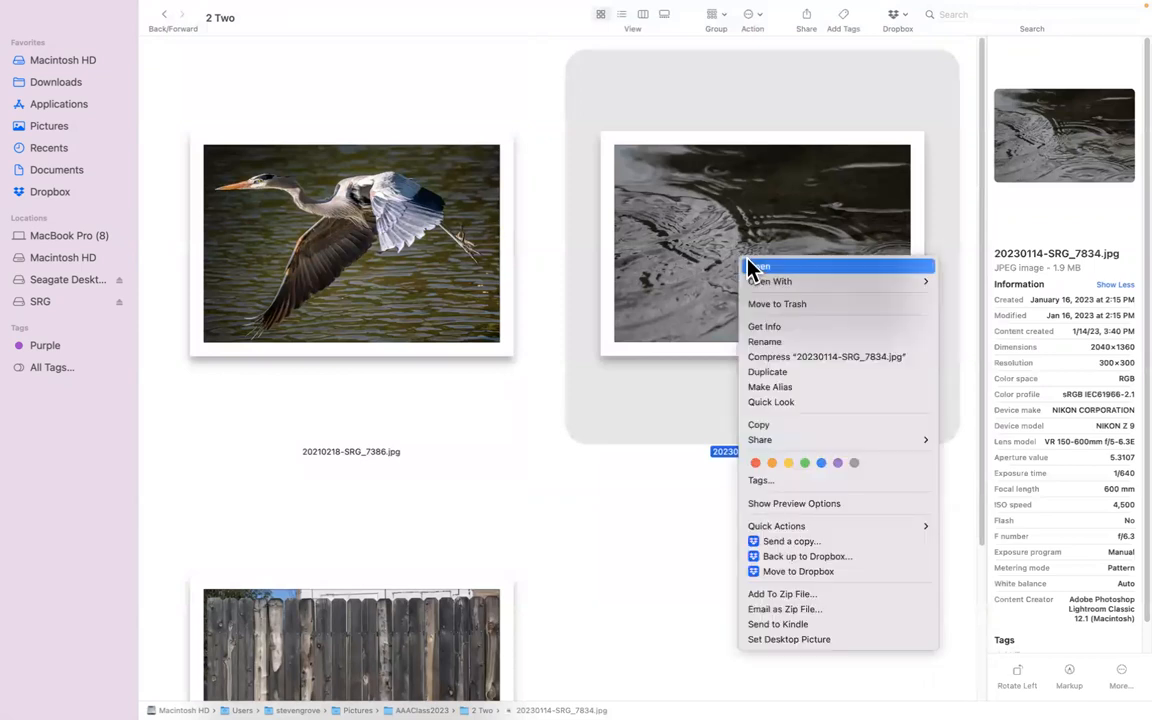
mouse_move(872, 286)
mouse_move(763, 285)
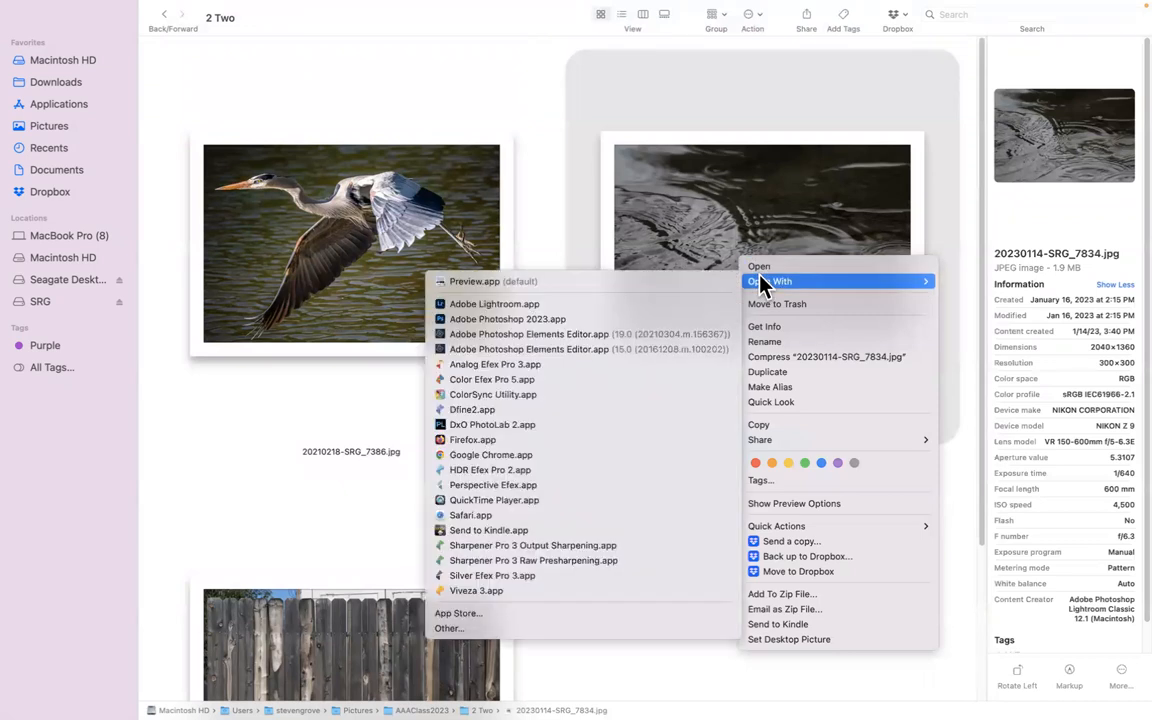
left_click(592, 321)
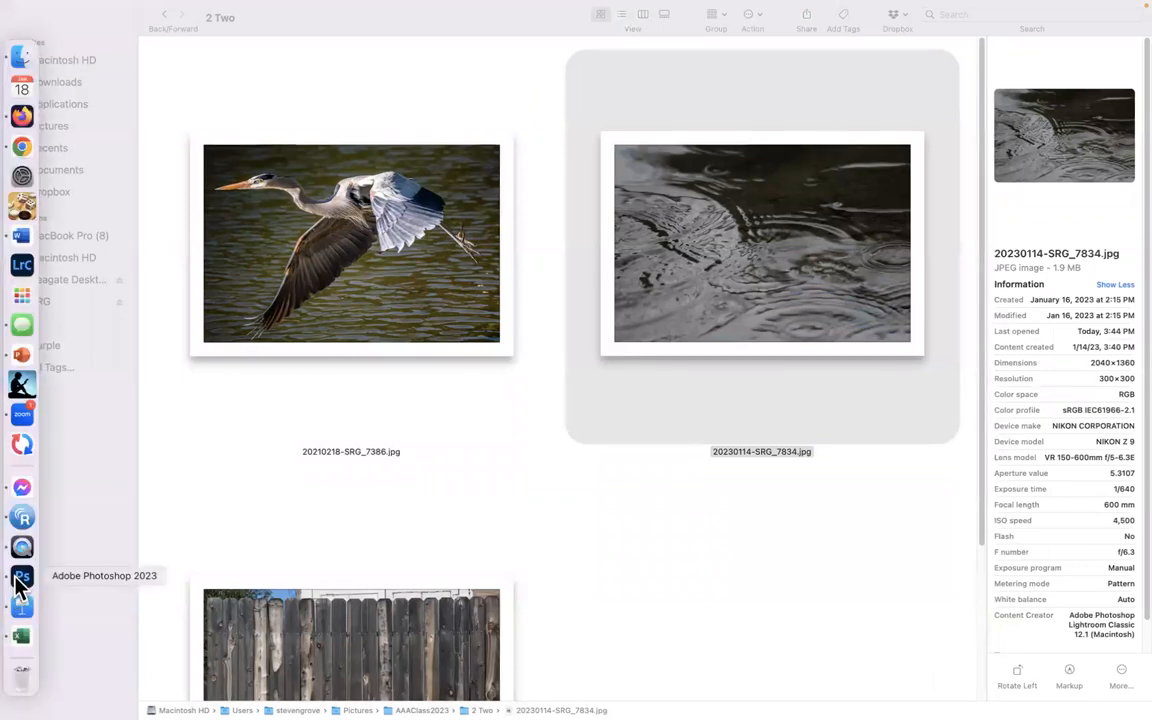
left_click(20, 578)
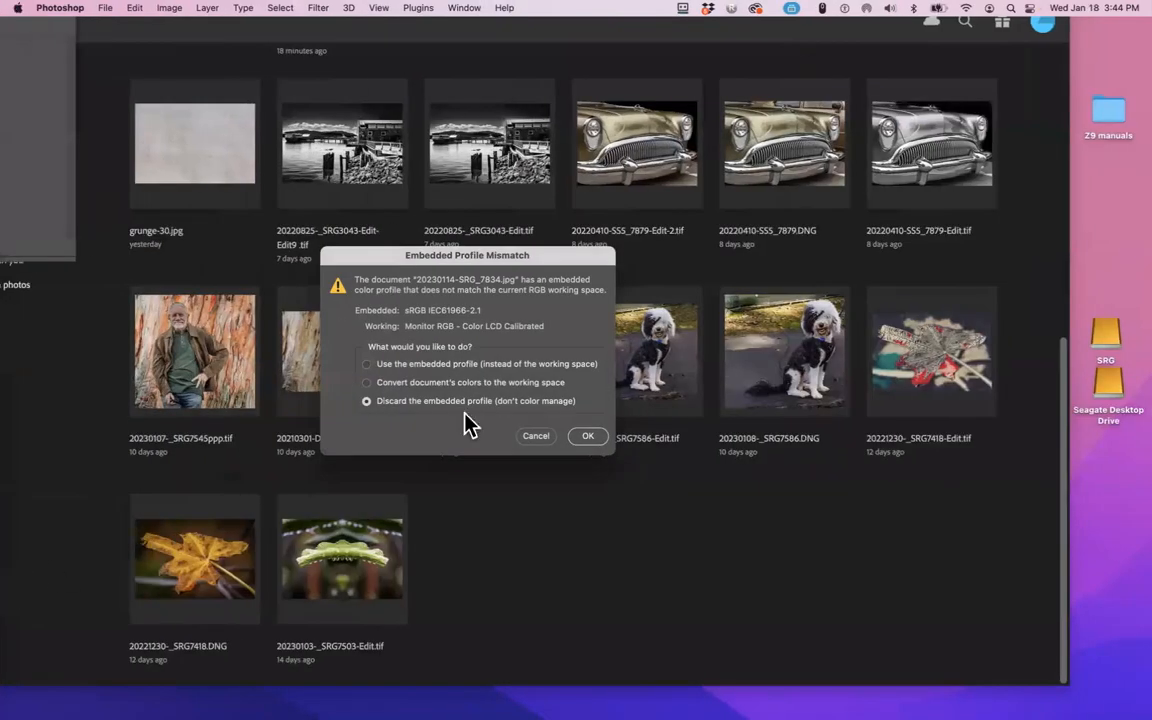
left_click(367, 366)
left_click(588, 436)
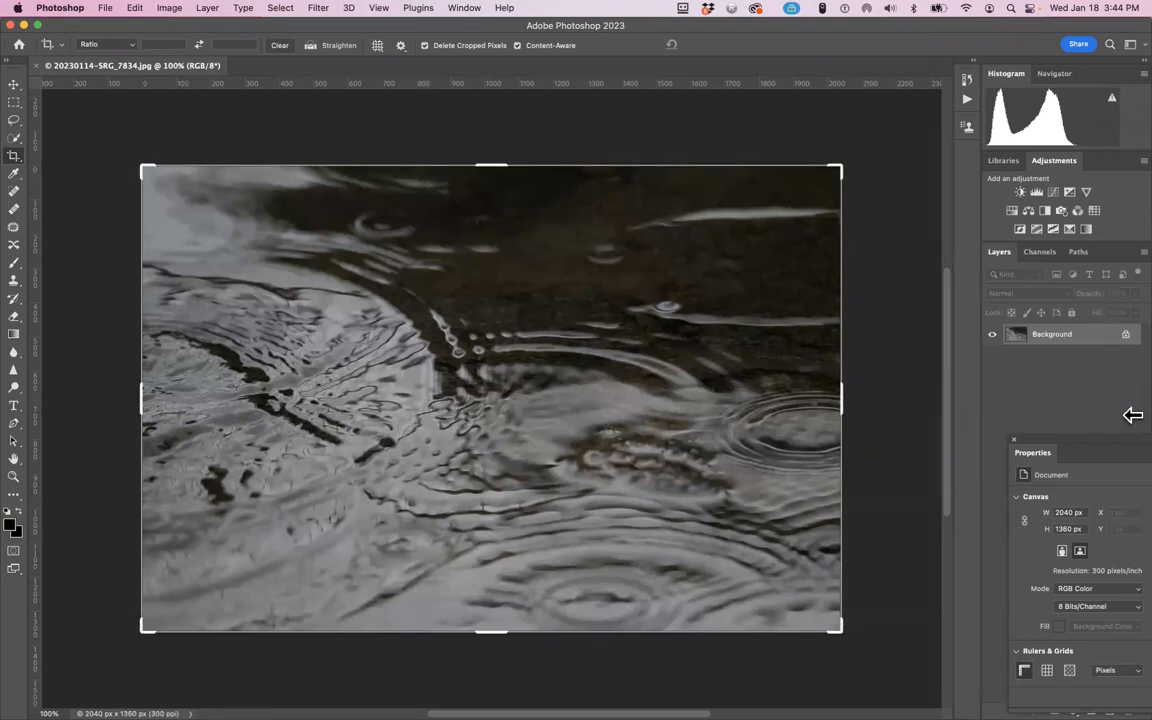
Add a Brightness/Contrast adjustment layer above the water photo with brightness 34 and contrast 100.
left_click(1020, 193)
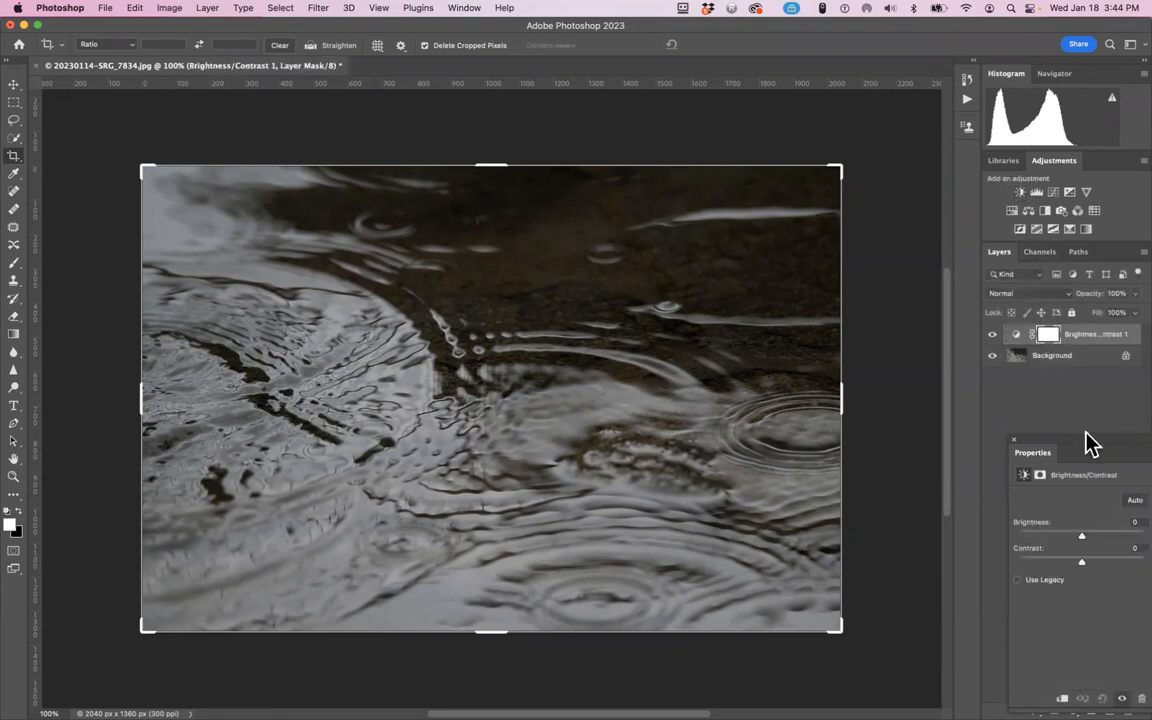
left_click_drag(1095, 450, 912, 145)
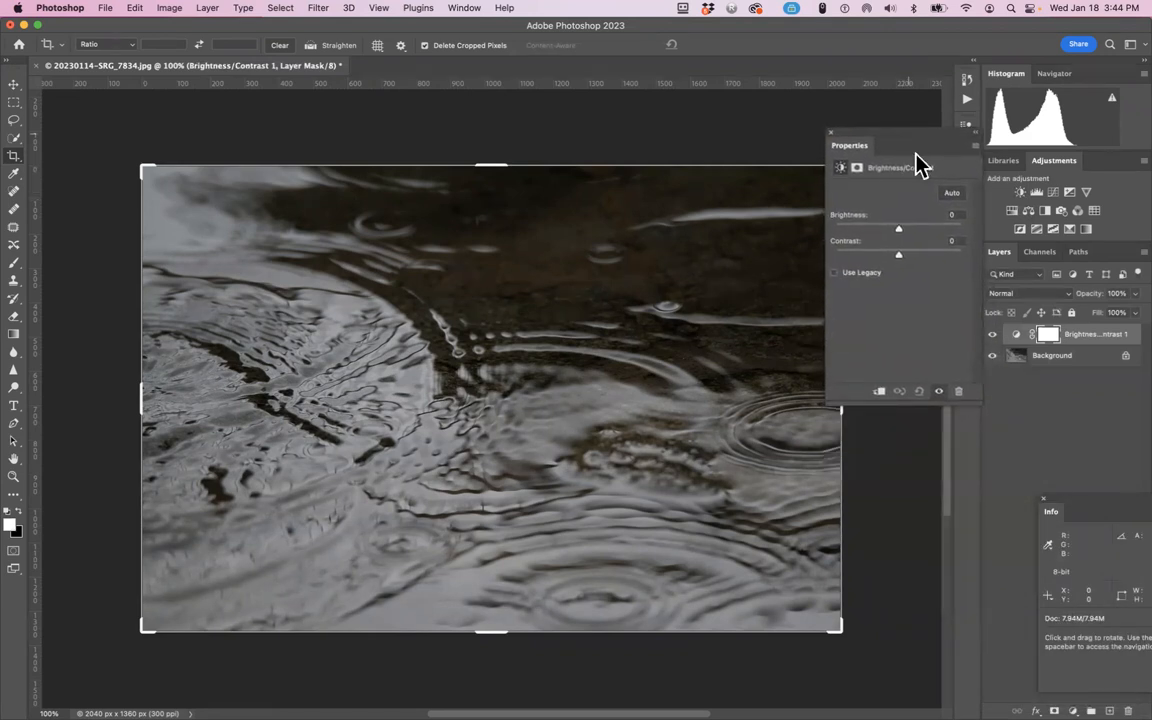
left_click_drag(896, 229, 980, 262)
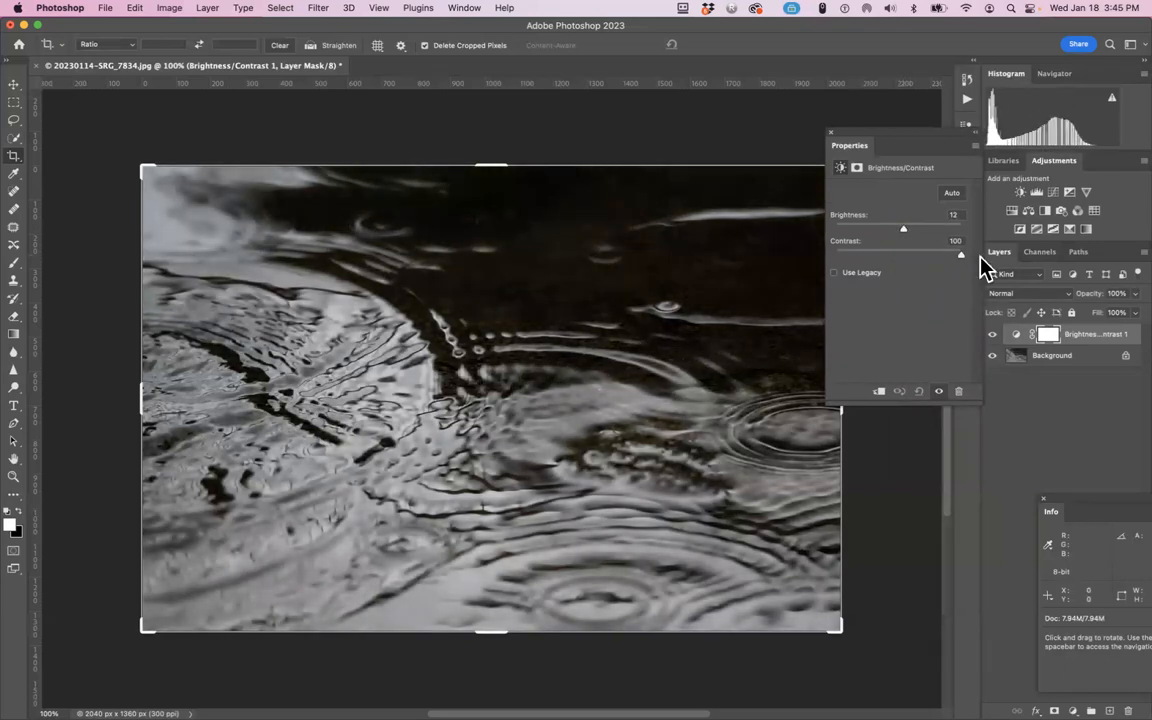
left_click_drag(905, 230, 912, 231)
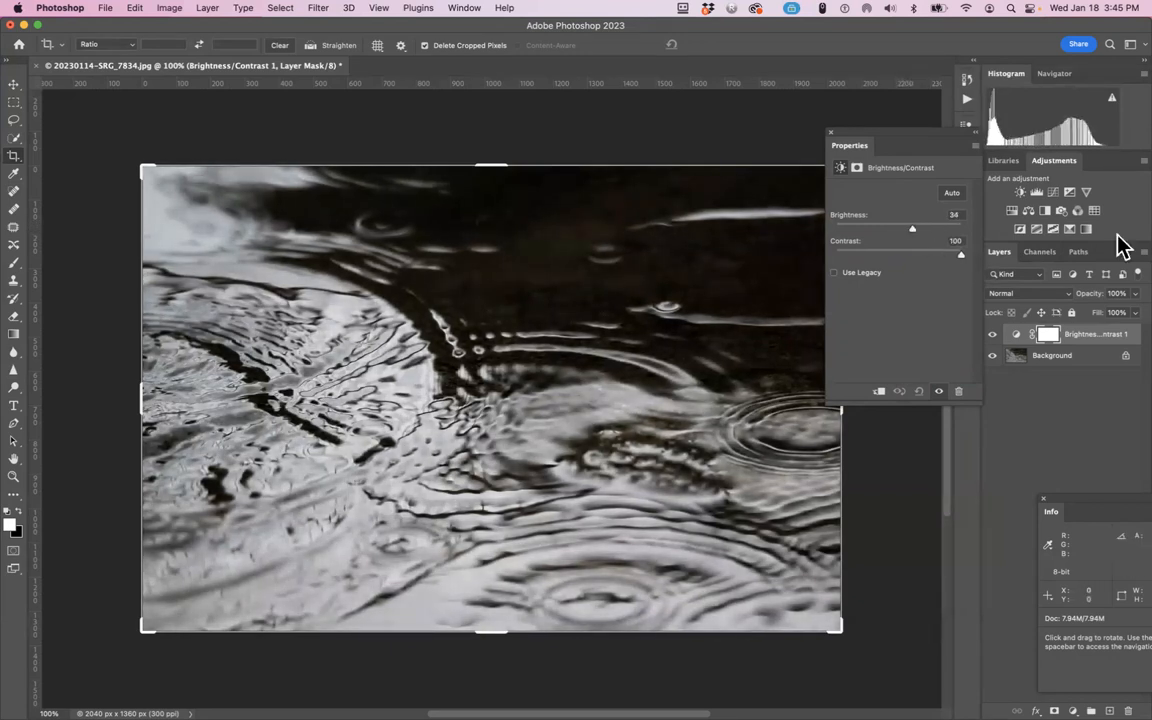
Add a Levels adjustment layer using the Midtones Darker preset.
left_click(1037, 193)
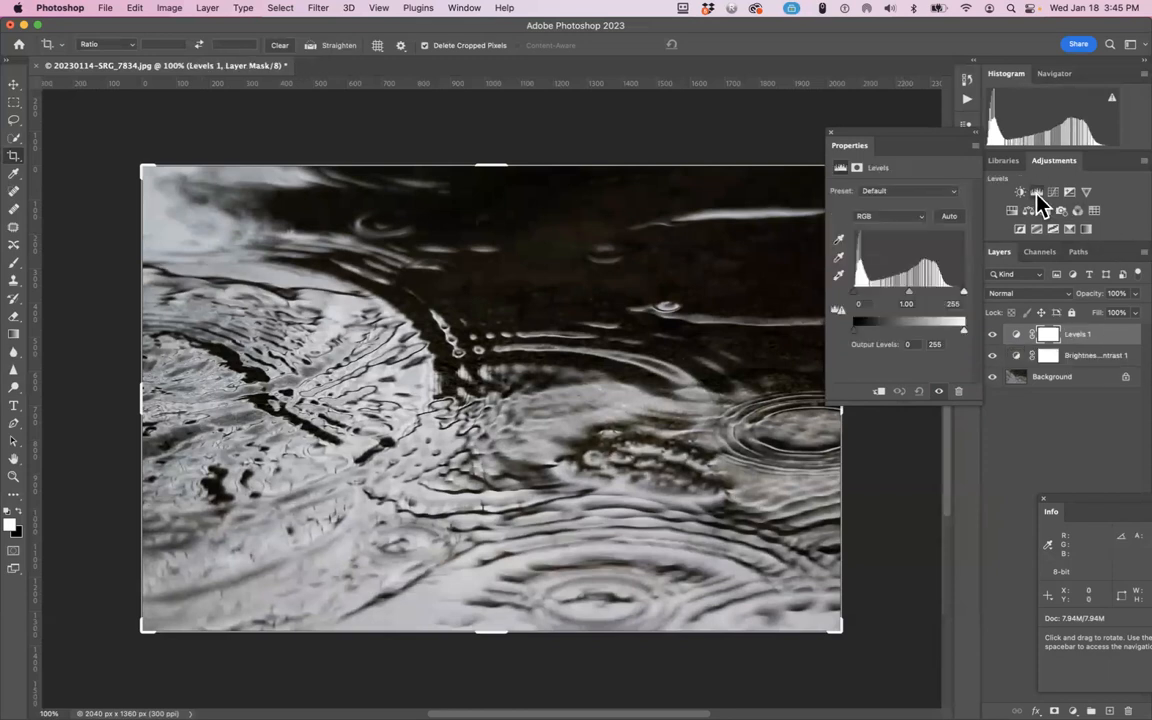
left_click(955, 196)
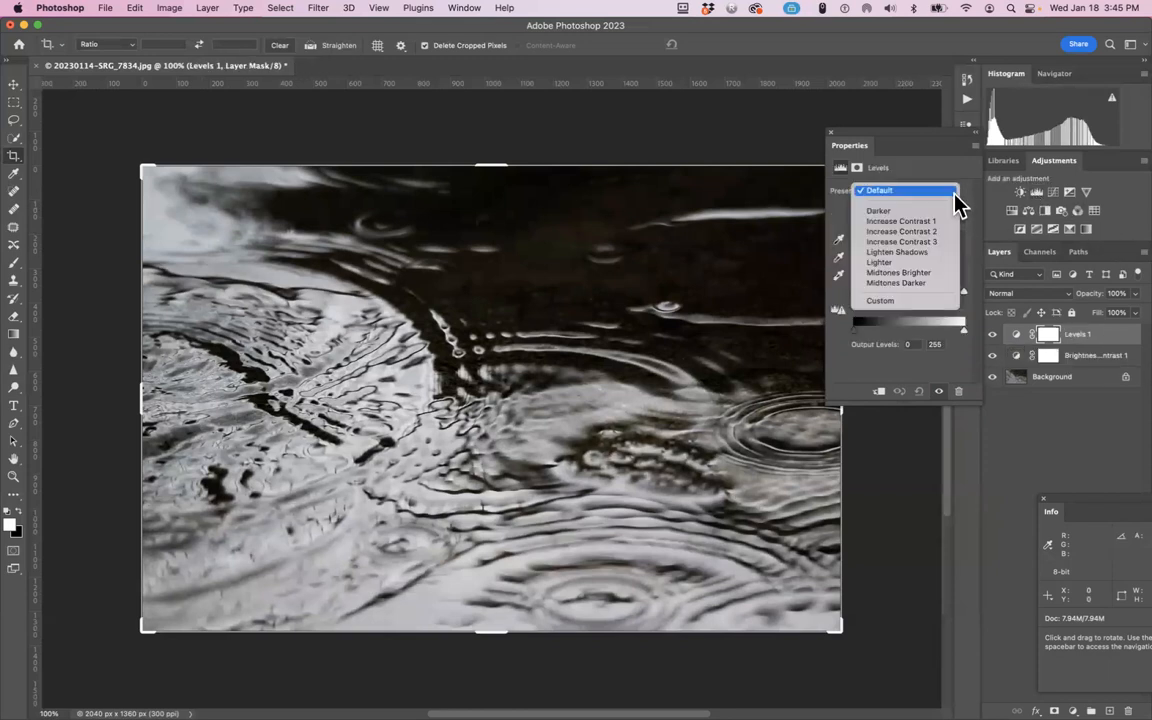
left_click(919, 283)
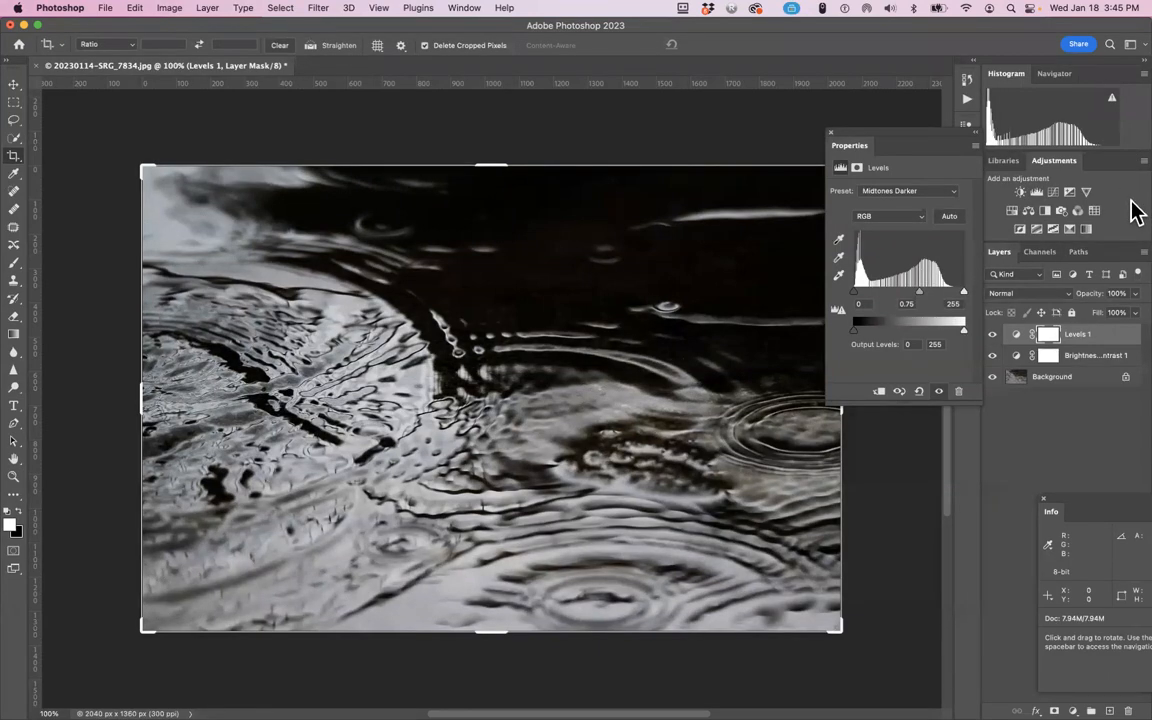
Add a Color Balance adjustment layer with midtones at +1 Cyan/Red, +1 Magenta/Green and +16 Yellow/Blue.
left_click(1029, 211)
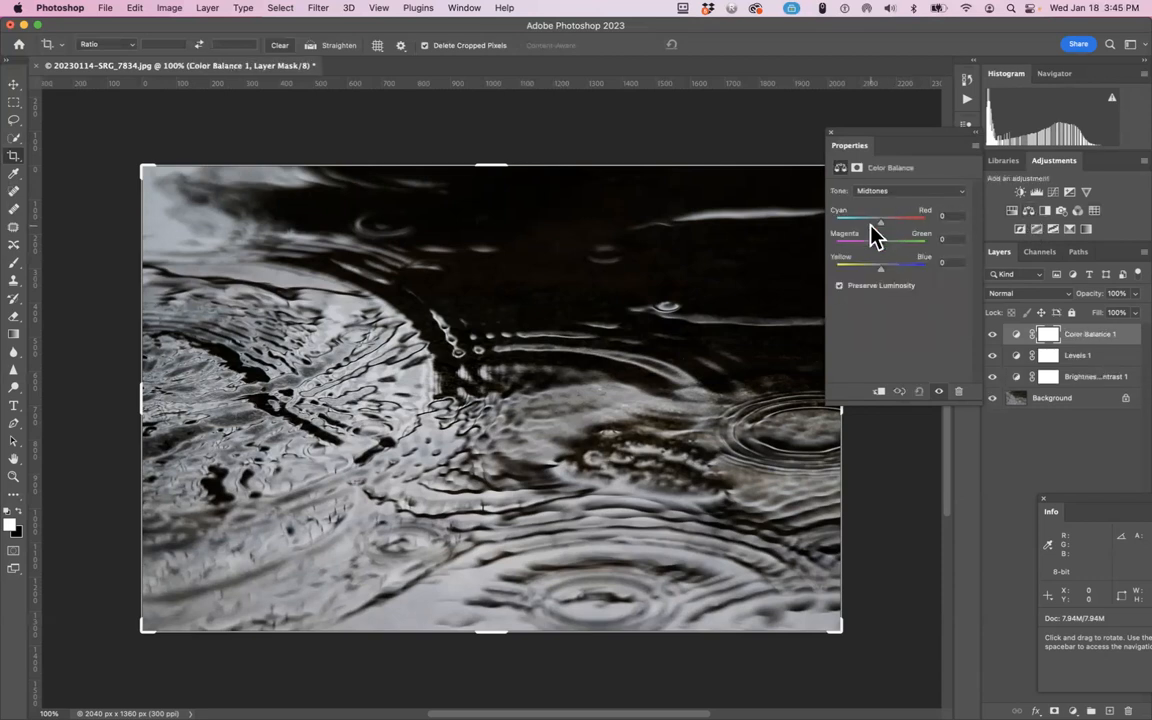
left_click_drag(882, 221, 893, 265)
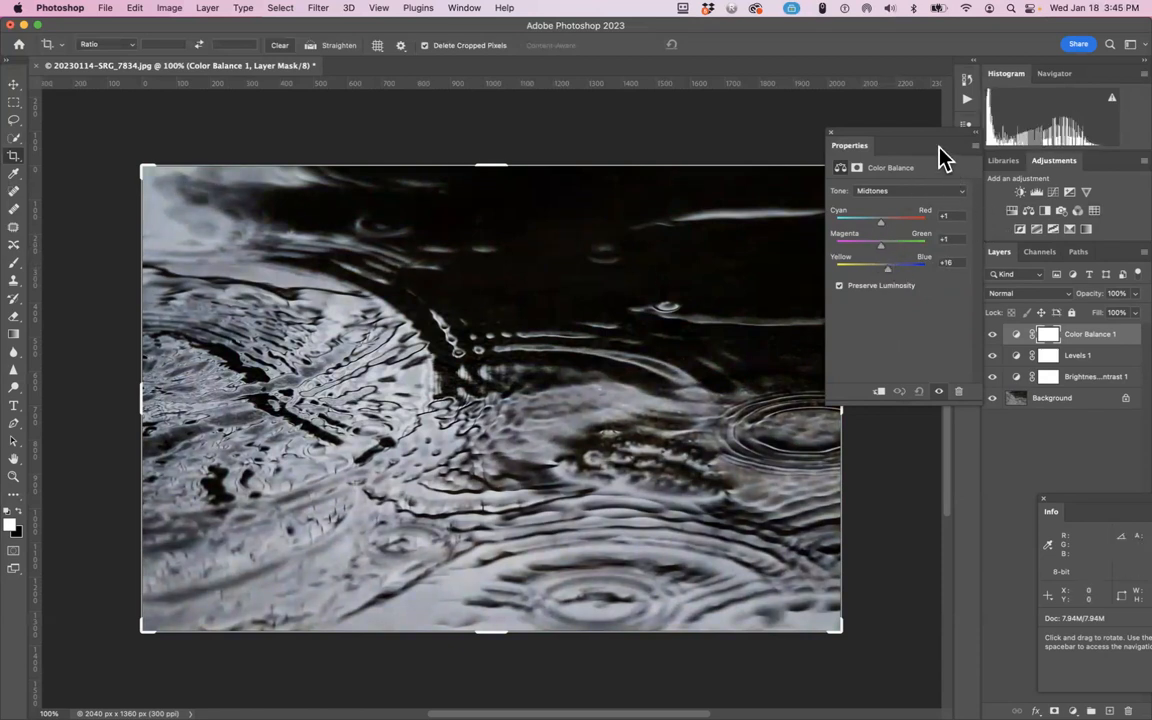
left_click(830, 132)
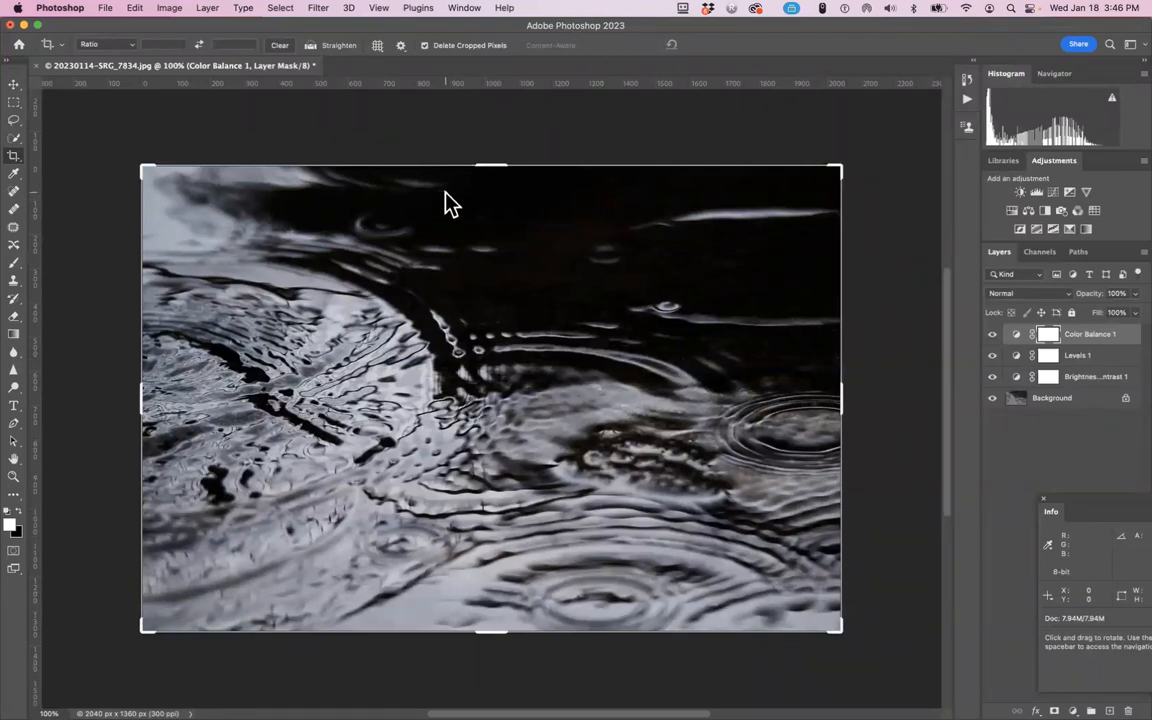
Flatten the water photo and its three adjustment layers into a single background layer.
left_click(320, 9)
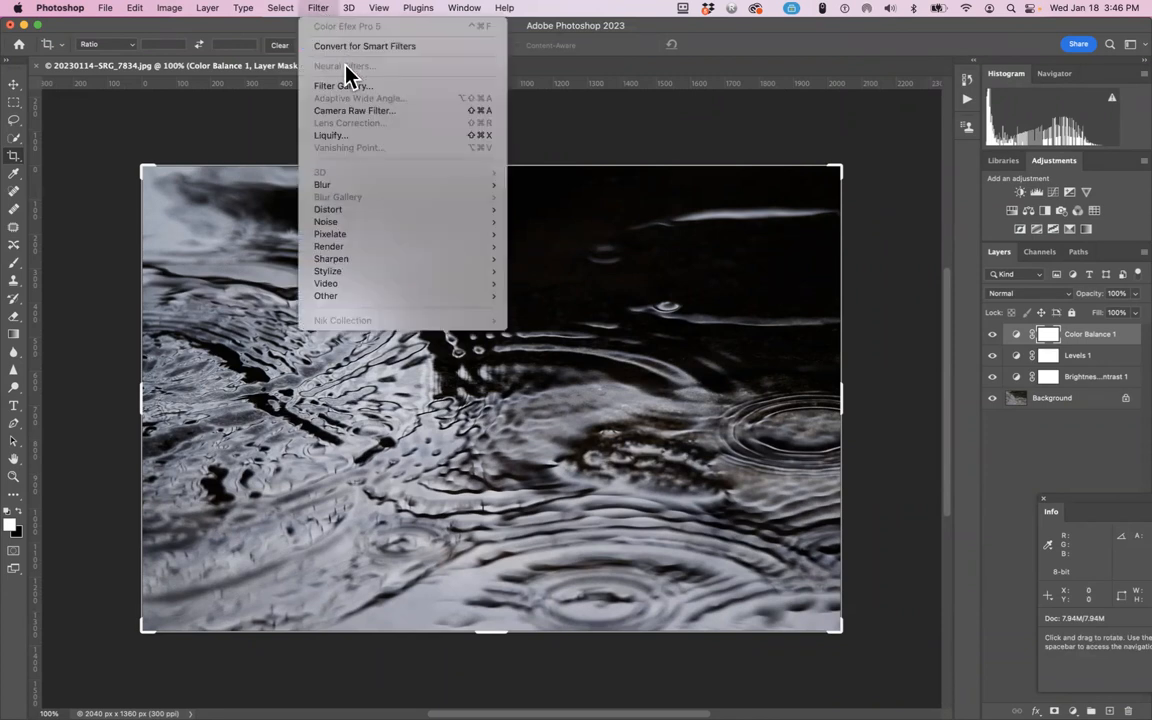
left_click(560, 132)
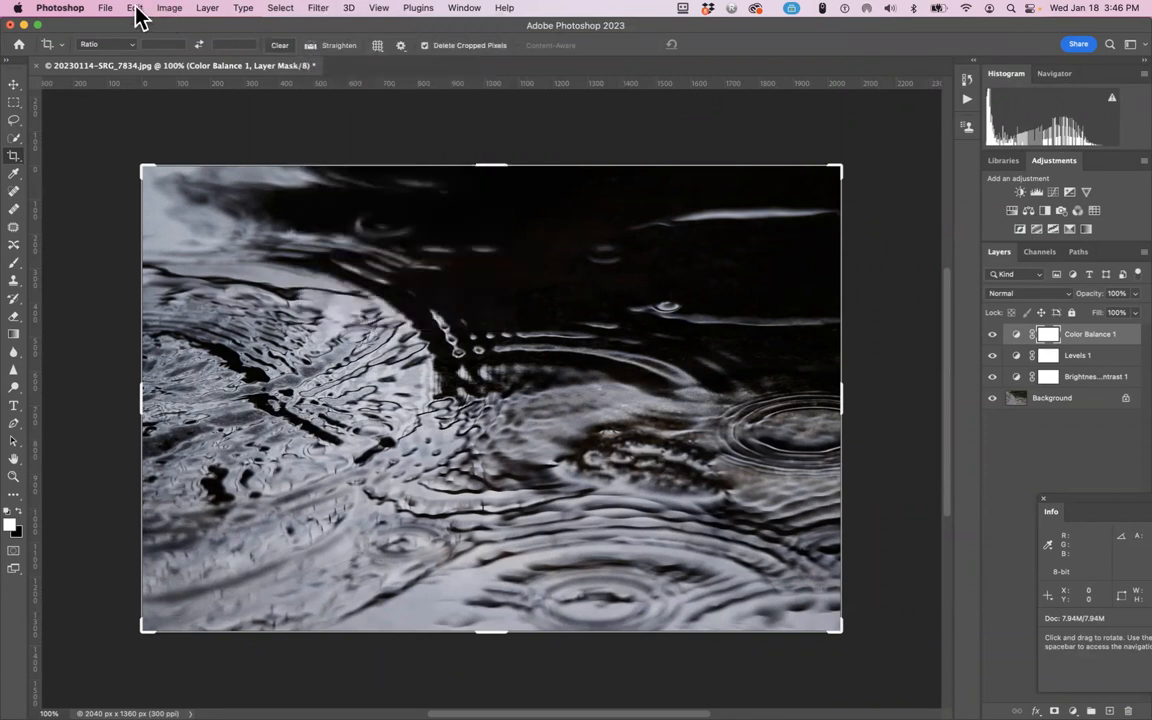
left_click(207, 8)
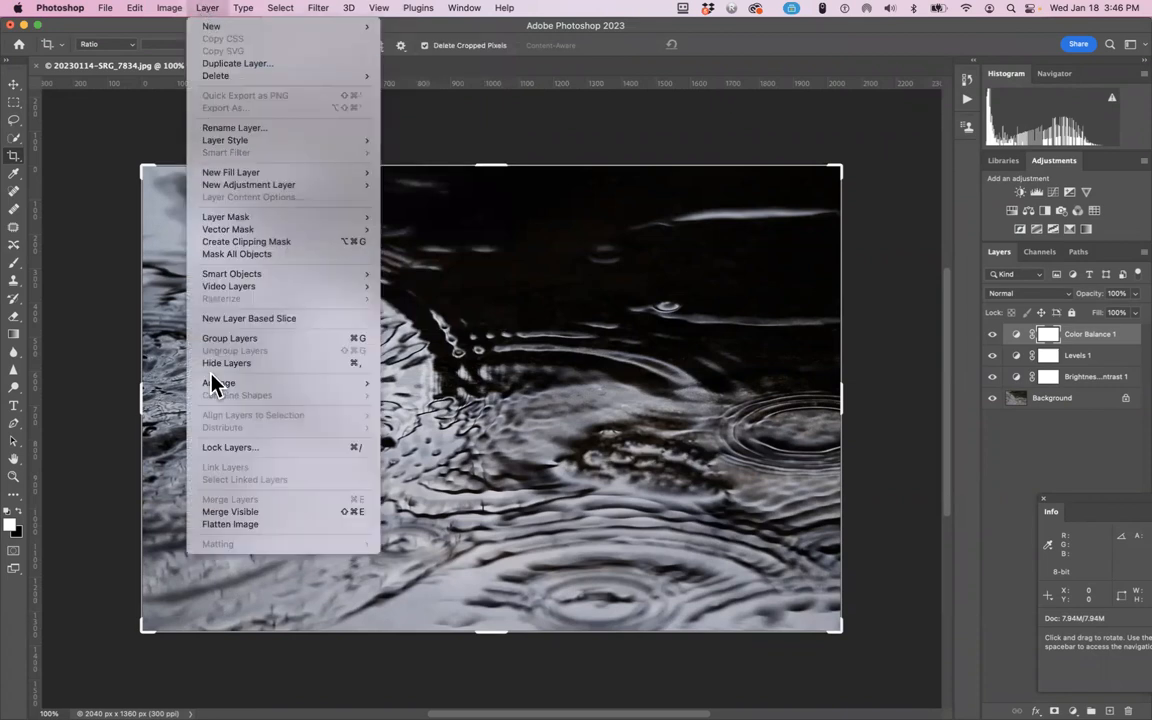
left_click(240, 526)
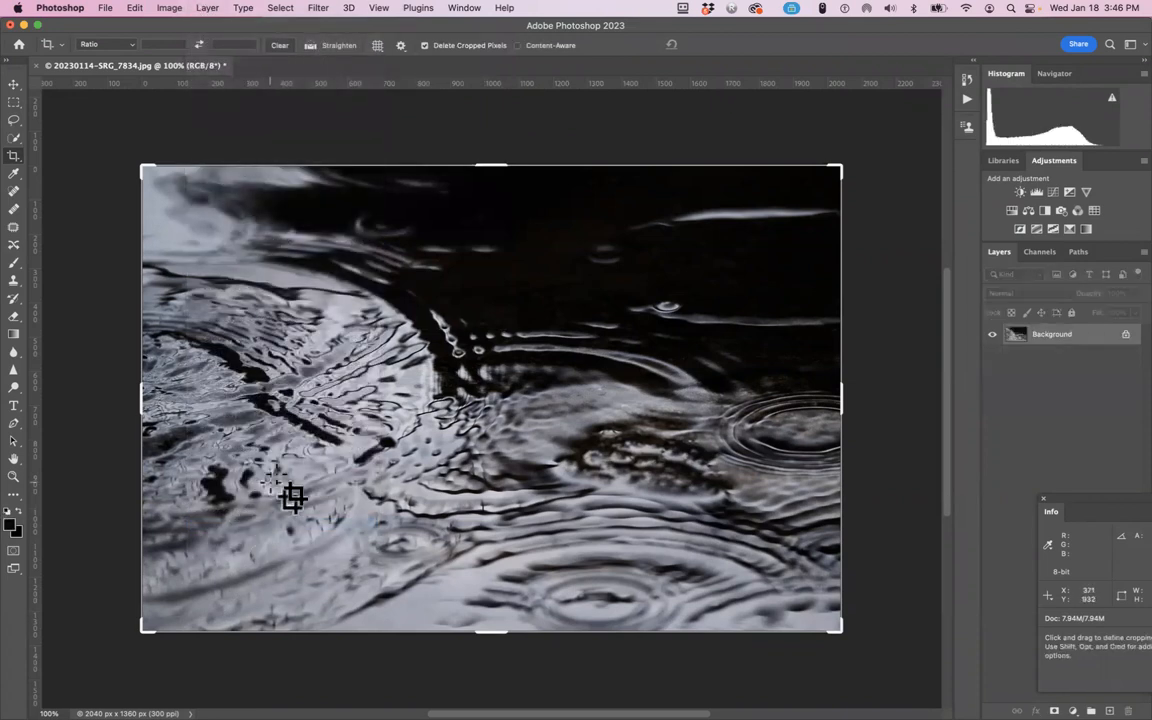
Open Neural Filters for the flattened water photo and place its filter list fully in view.
left_click(320, 9)
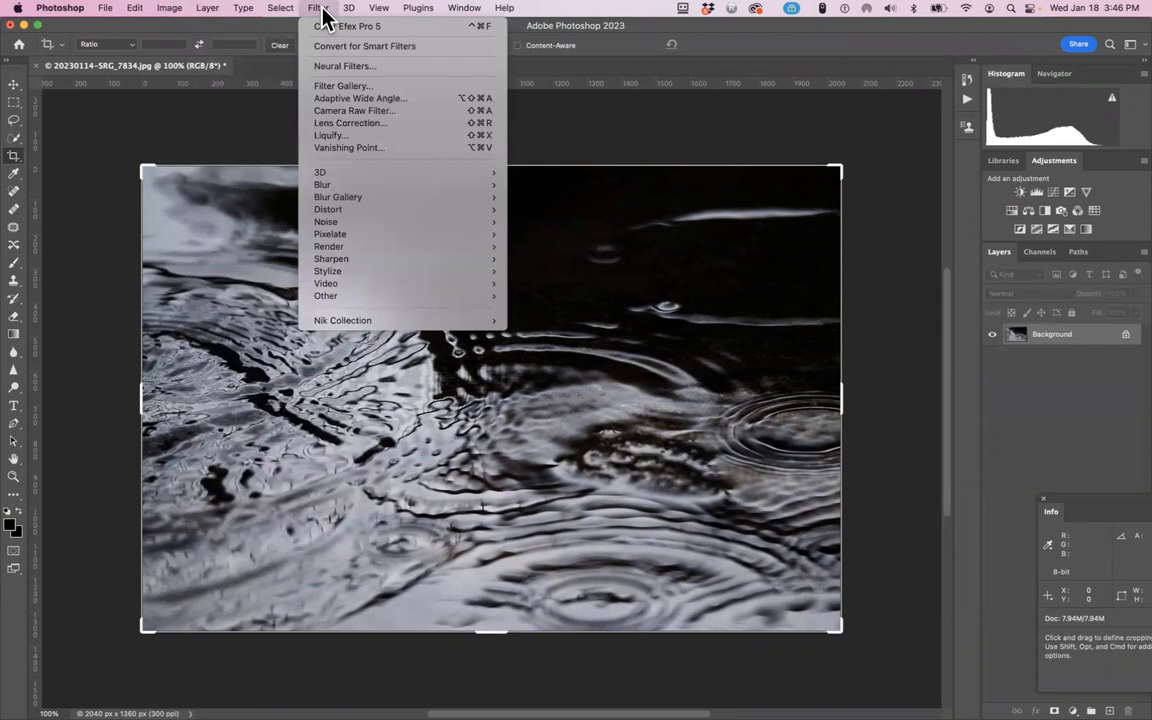
left_click(345, 70)
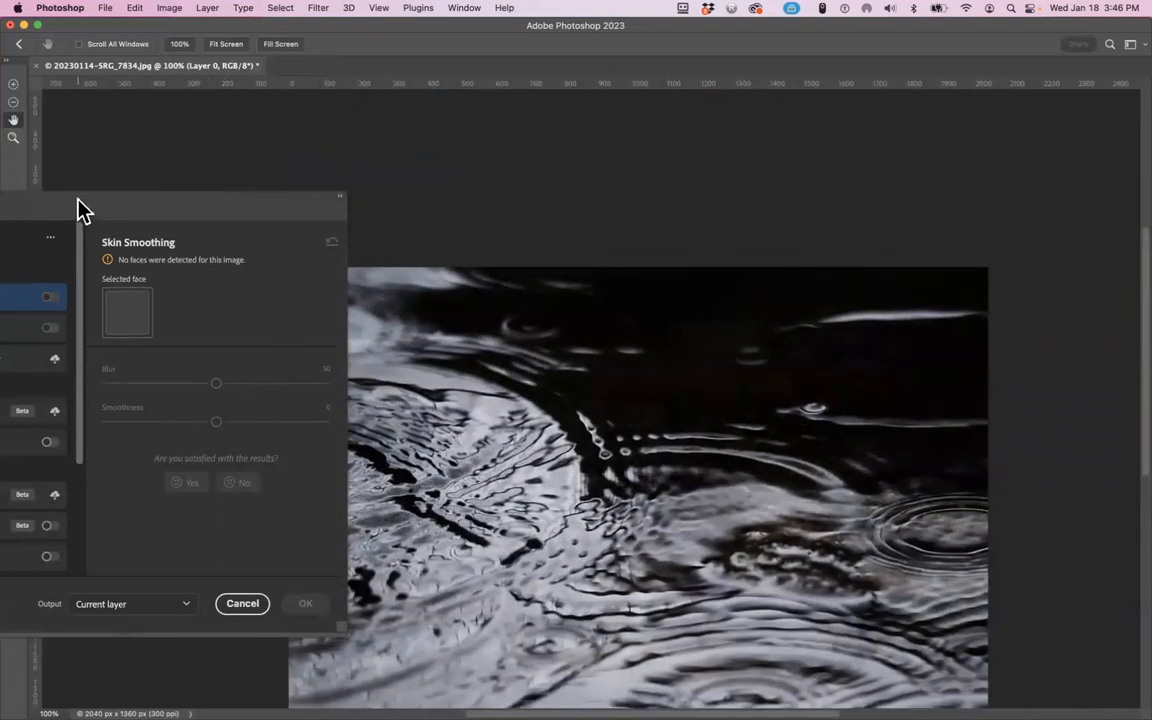
left_click_drag(80, 210, 450, 172)
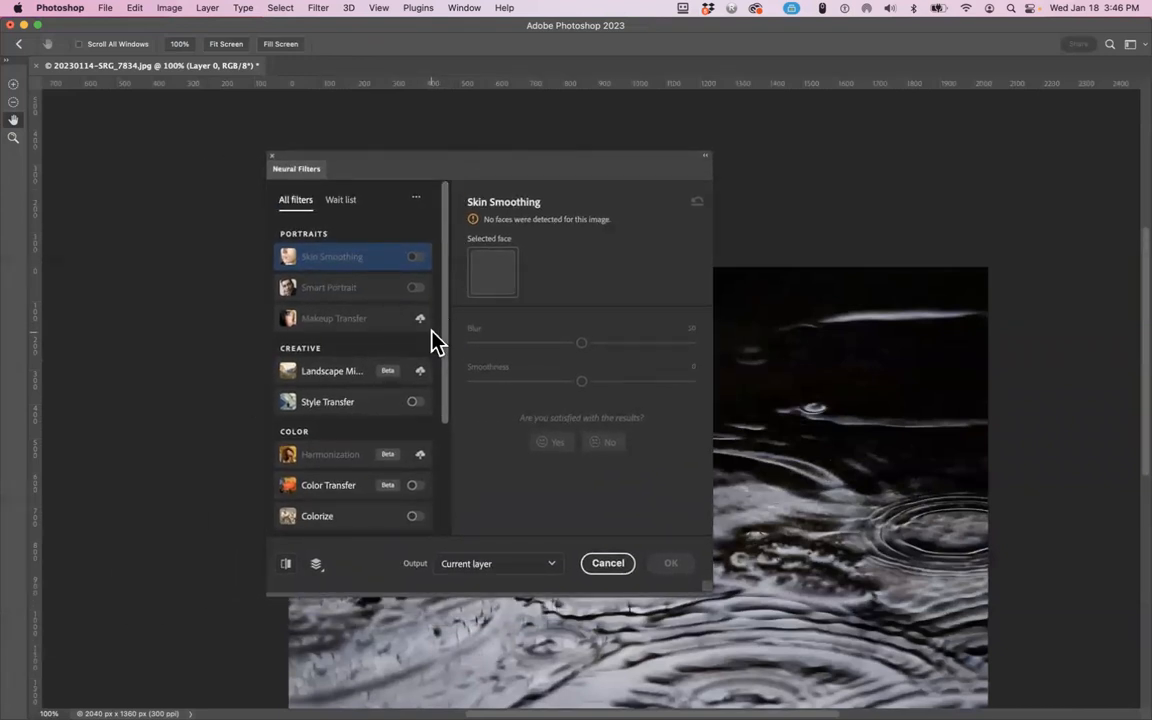
Examine the artist styles offered by the Style Transfer neural filter and the presets of Color Transfer.
left_click(348, 403)
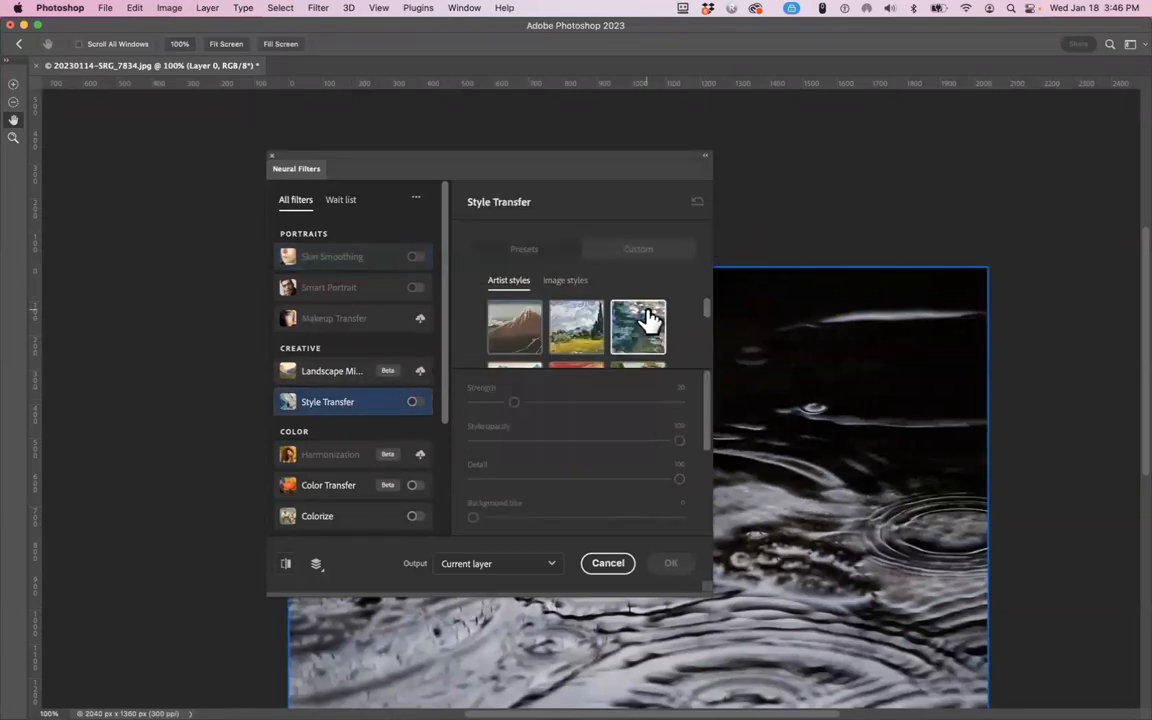
scroll(650, 320, "down", 2)
scroll(648, 320, "up", 2)
scroll(648, 320, "down", 2)
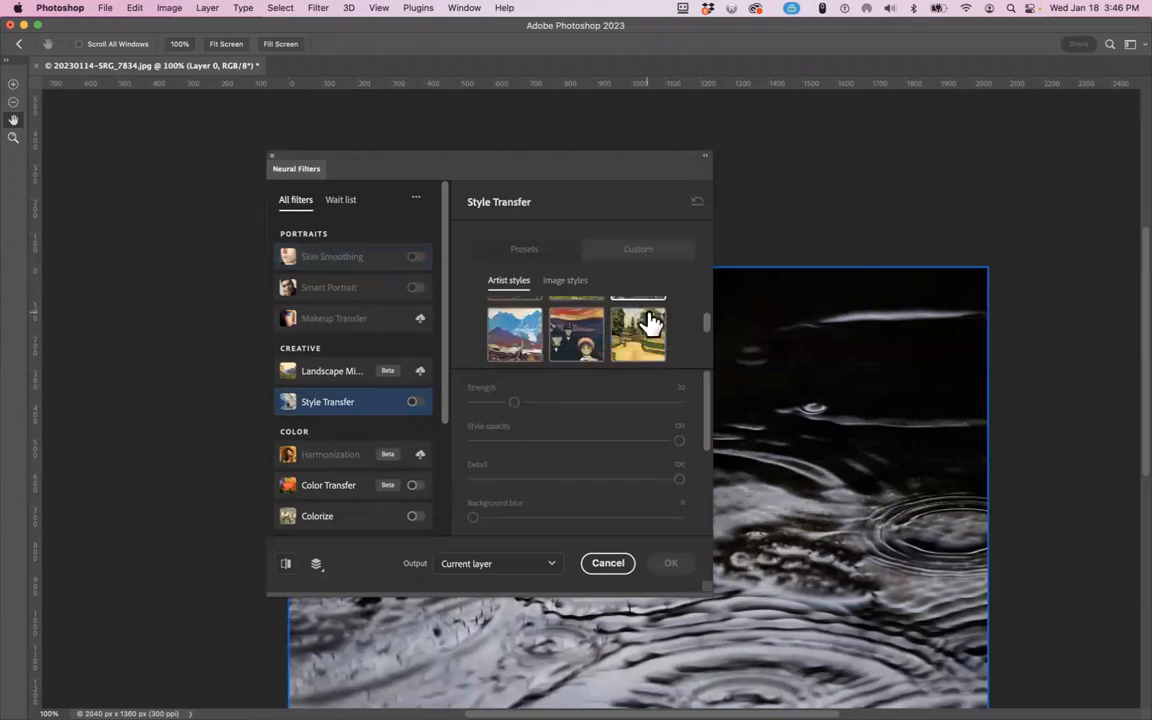
scroll(652, 324, "down", 3)
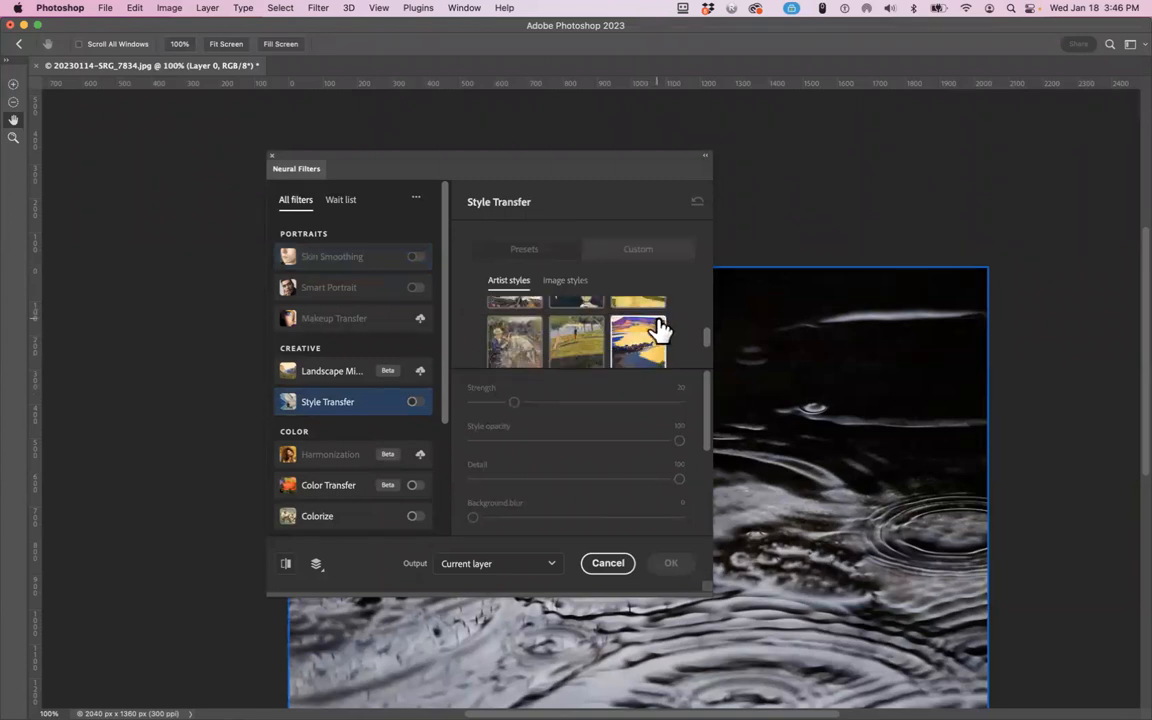
scroll(664, 330, "down", 1)
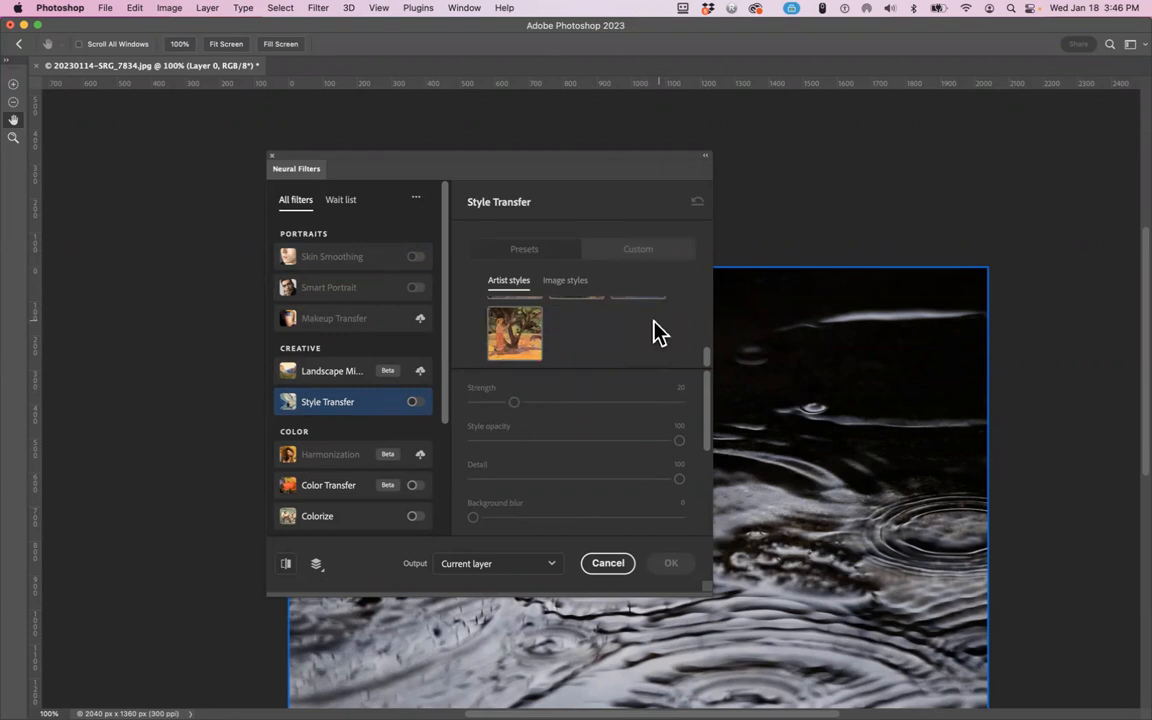
left_click(327, 486)
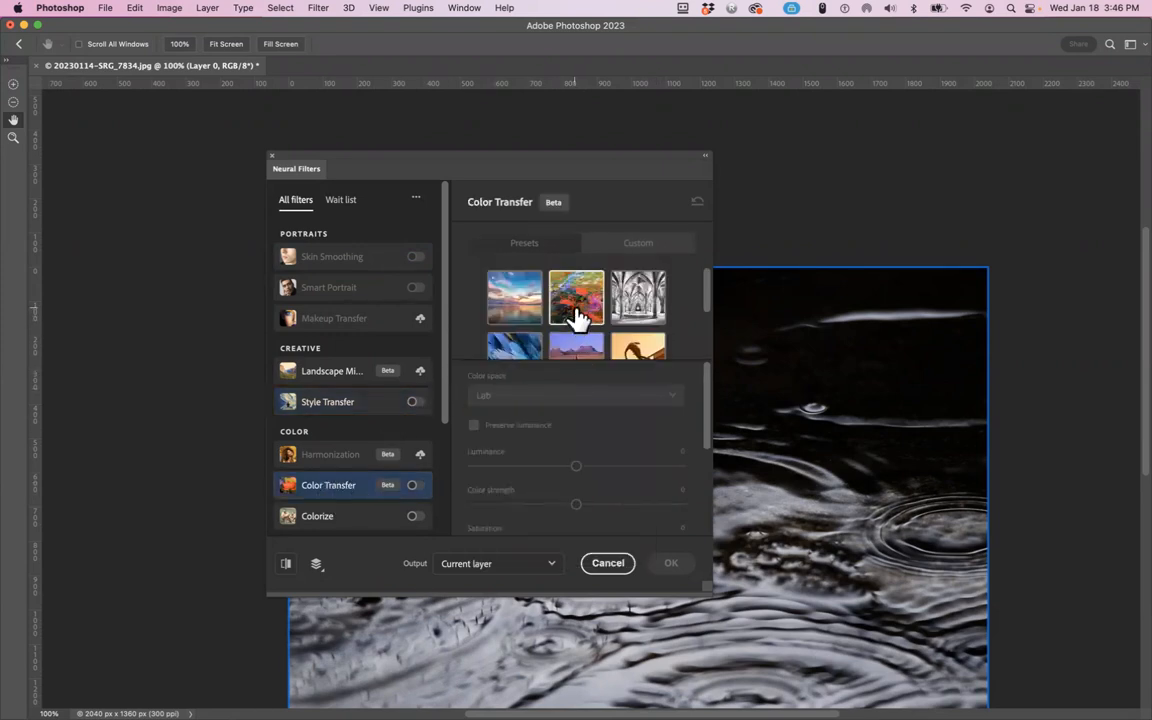
scroll(580, 322, "up", 3)
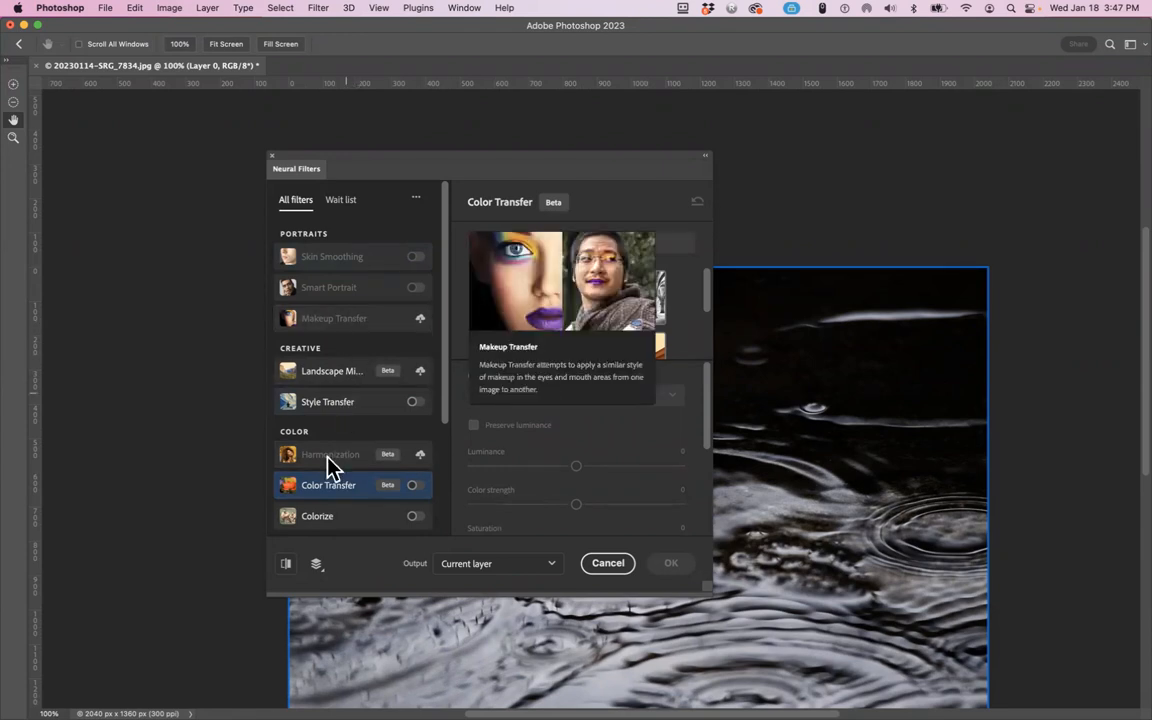
Examine the descriptions of the creative and color neural filters, including Landscape Mixer and Style Transfer.
mouse_move(316, 518)
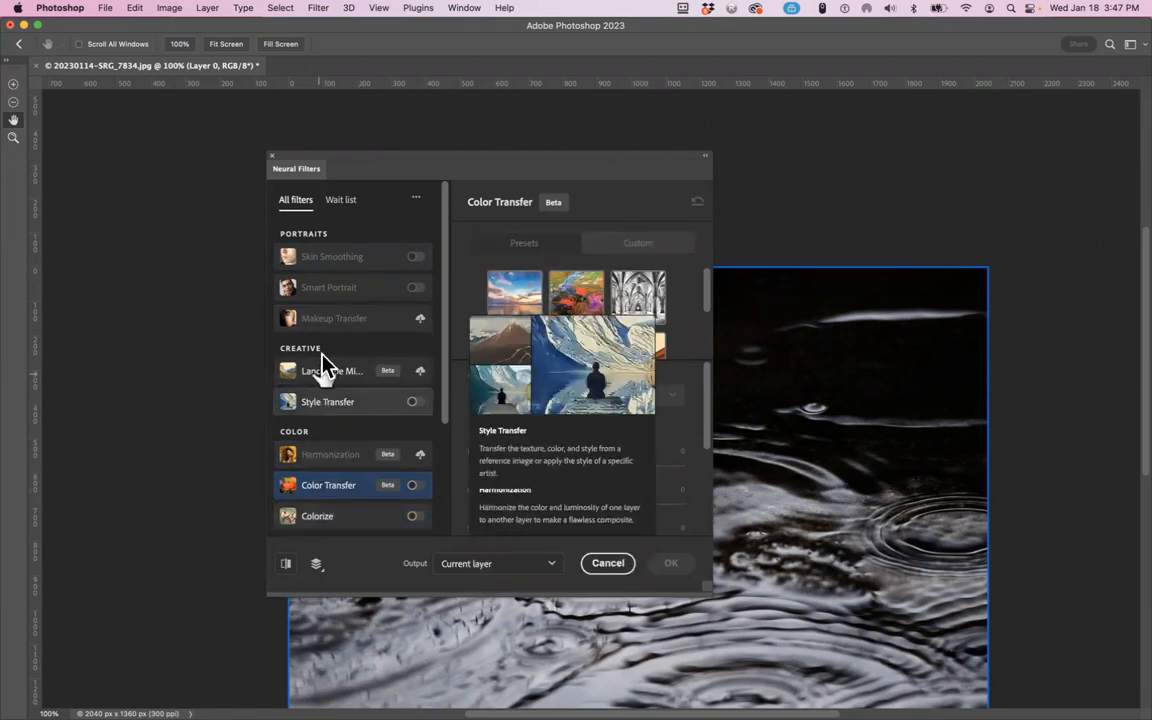
mouse_move(340, 322)
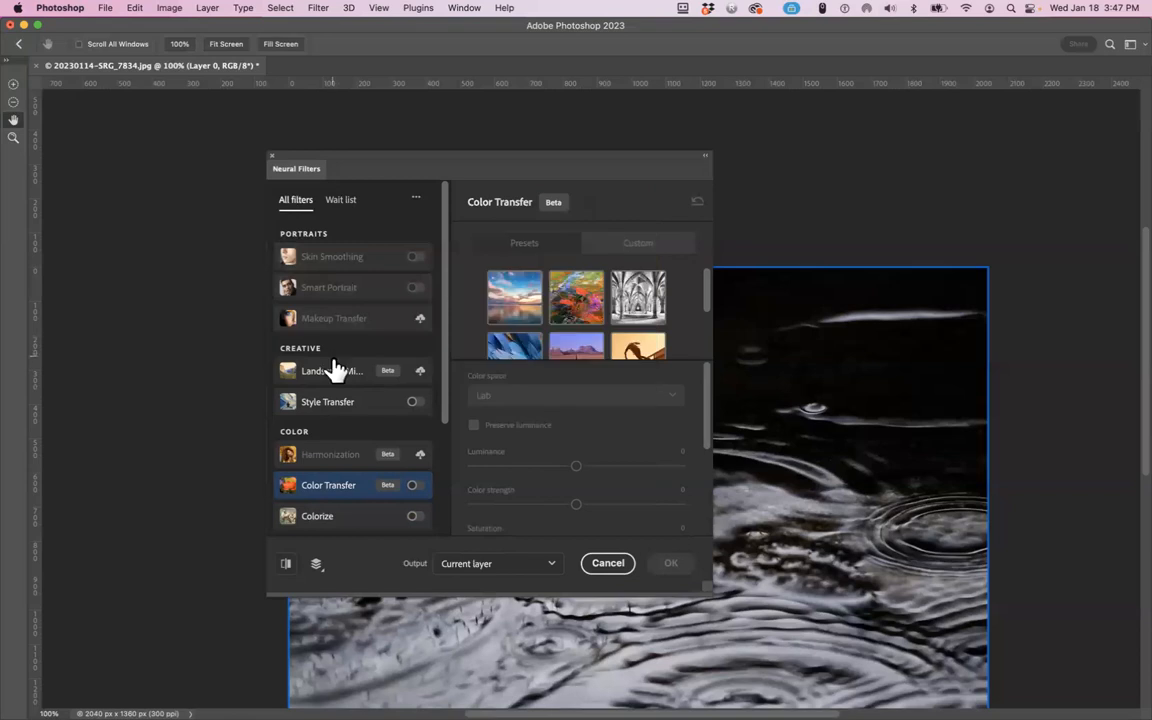
mouse_move(333, 373)
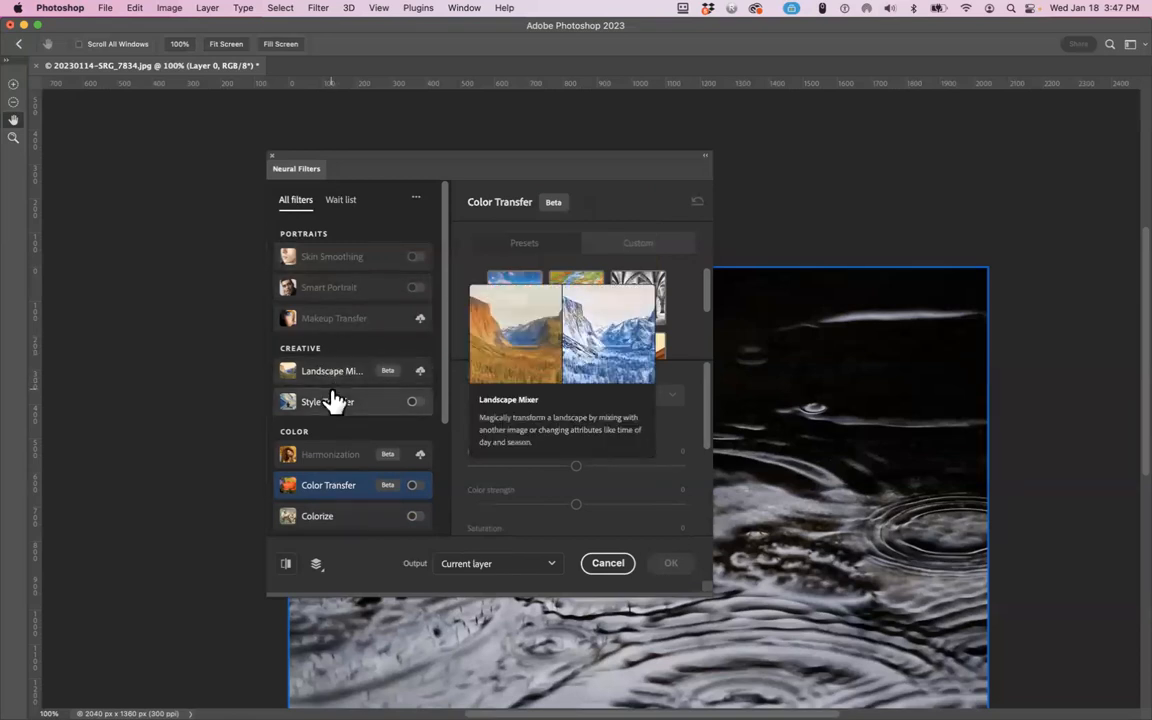
mouse_move(335, 401)
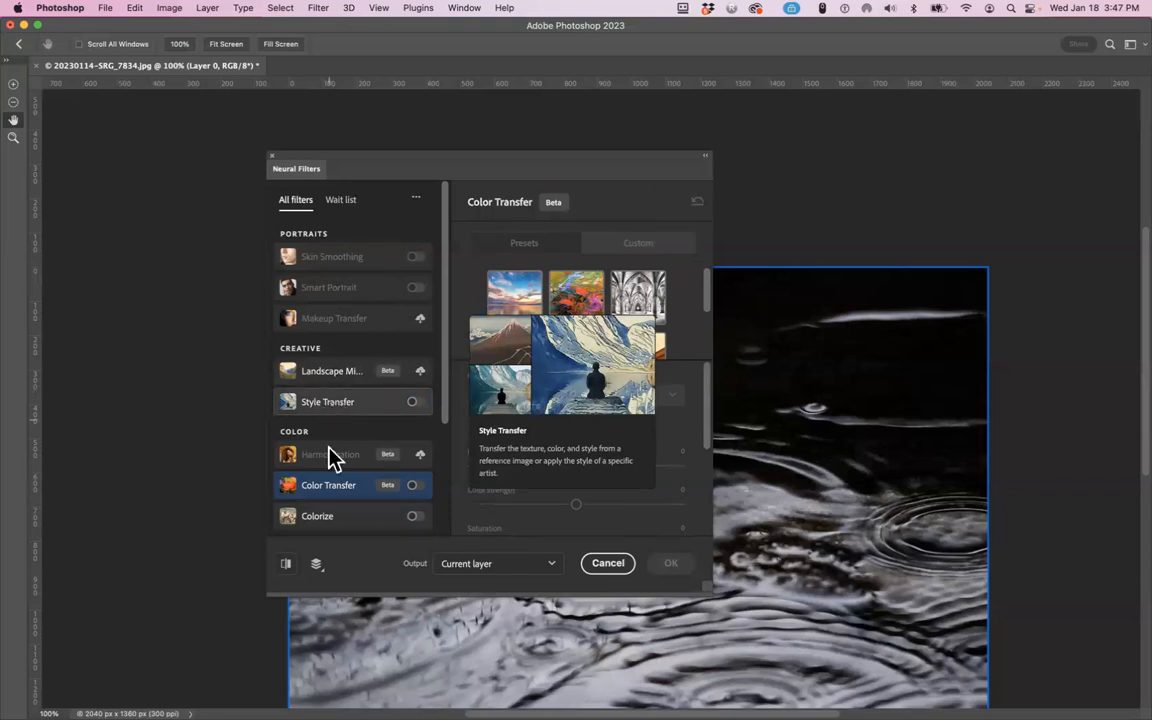
mouse_move(330, 490)
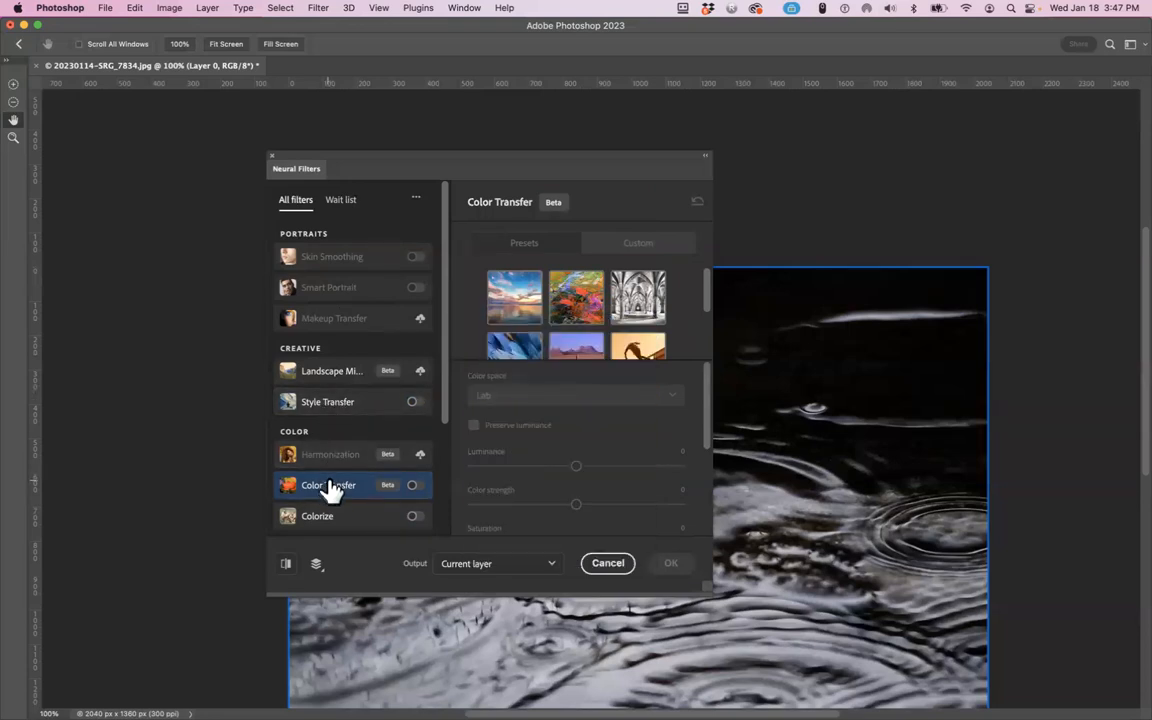
Apply the Color Transfer neural filter to the current layer, using the multicolored flower preset.
scroll(565, 307, "down", 2)
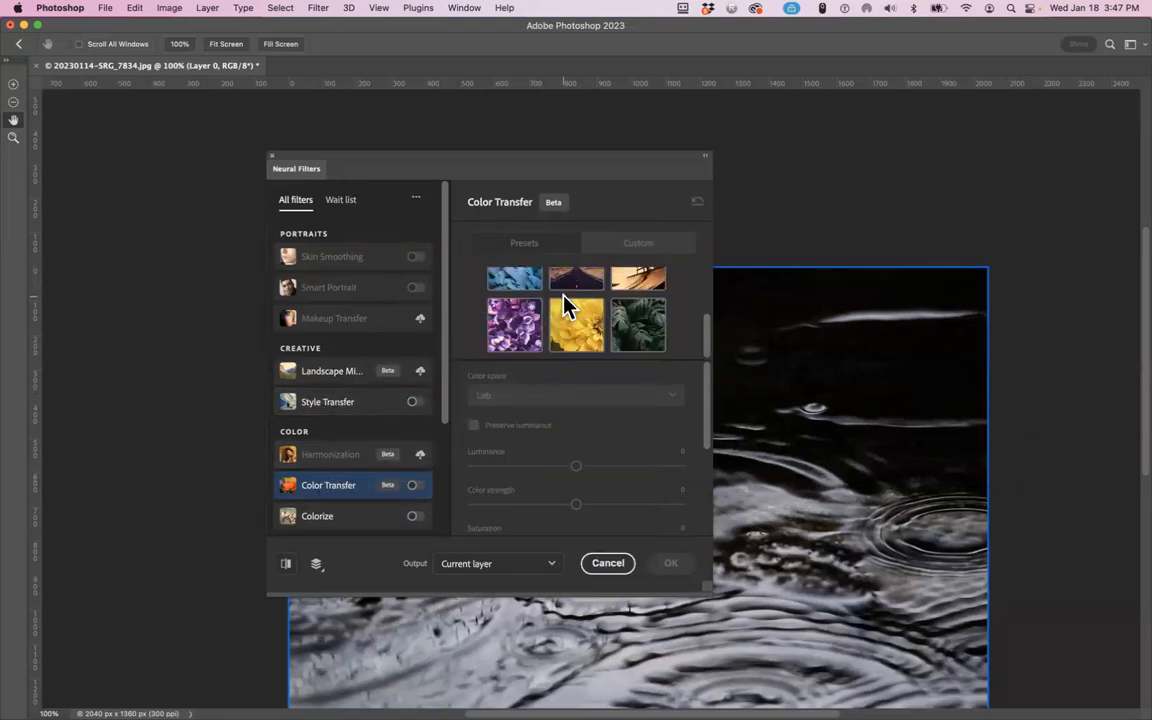
scroll(565, 307, "up", 3)
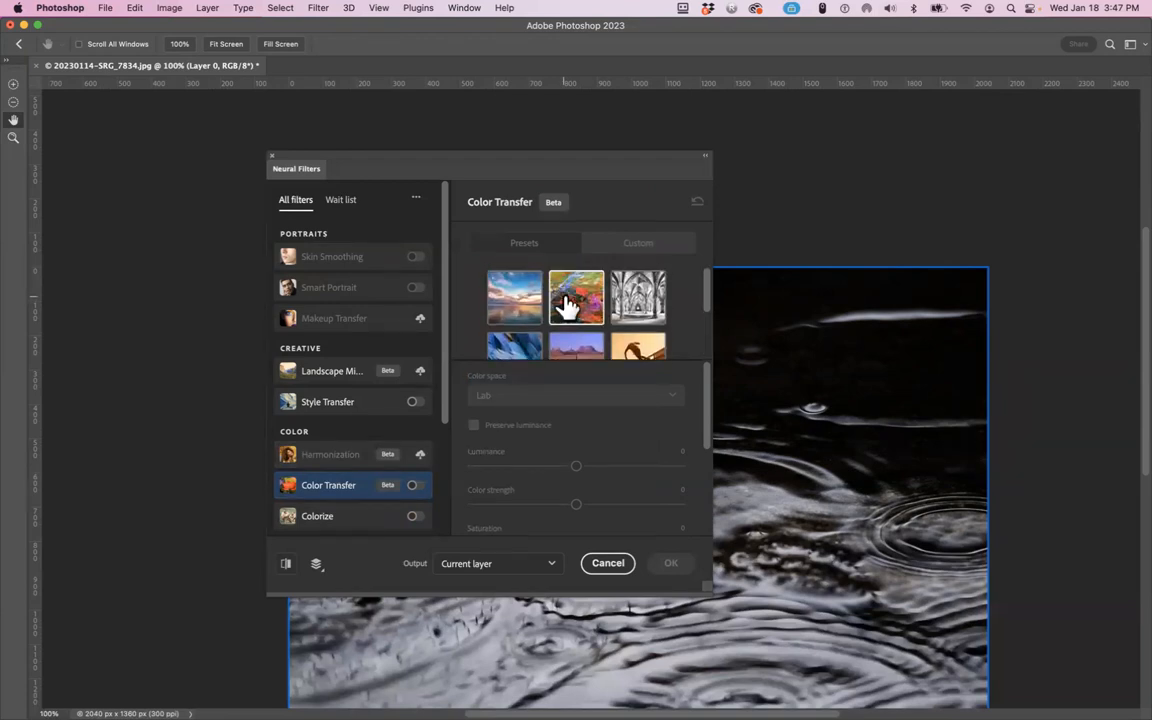
scroll(566, 307, "down", 1)
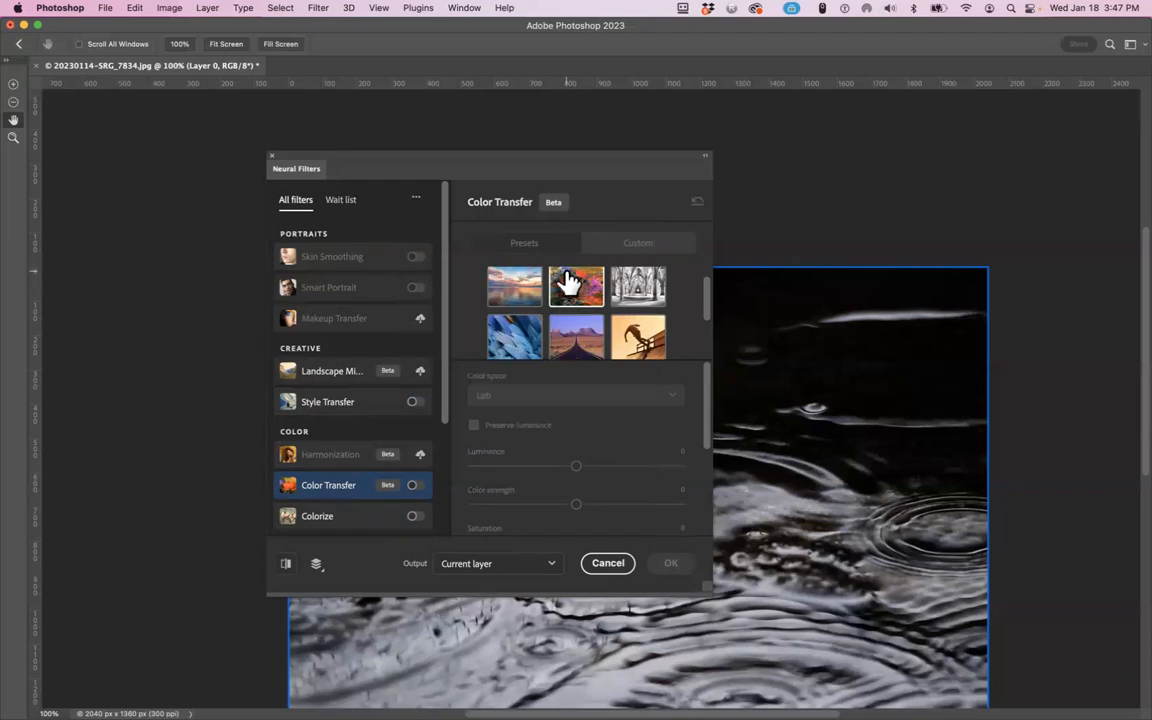
left_click(573, 287)
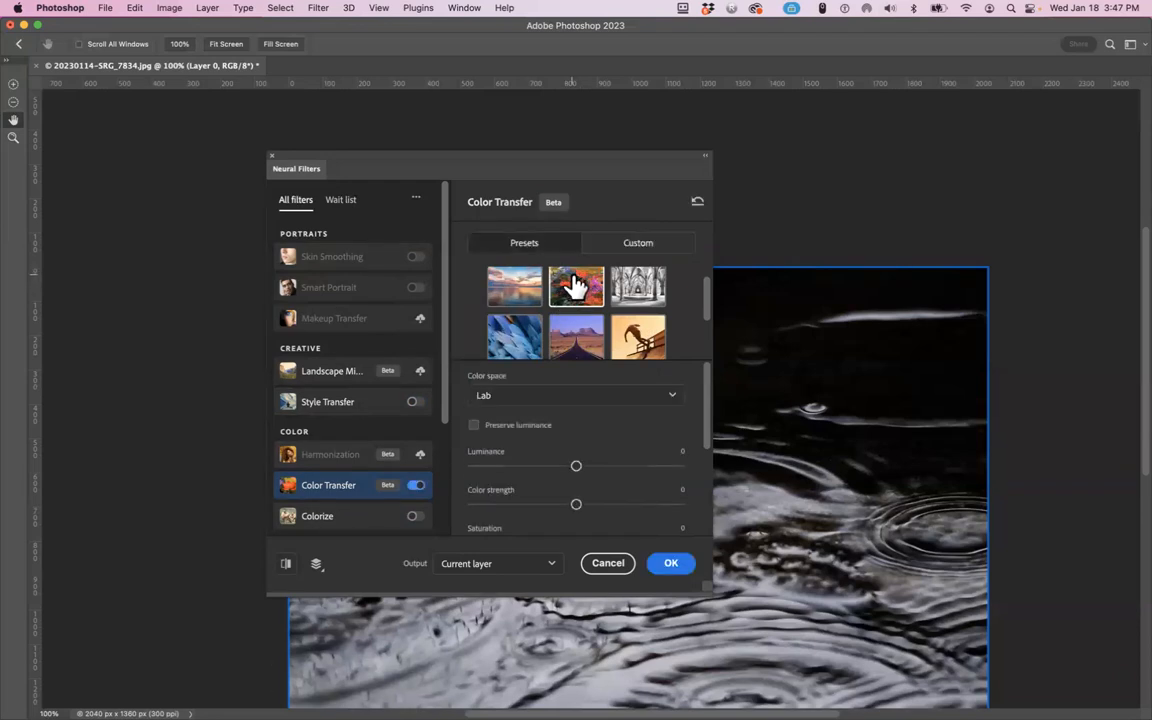
left_click(672, 564)
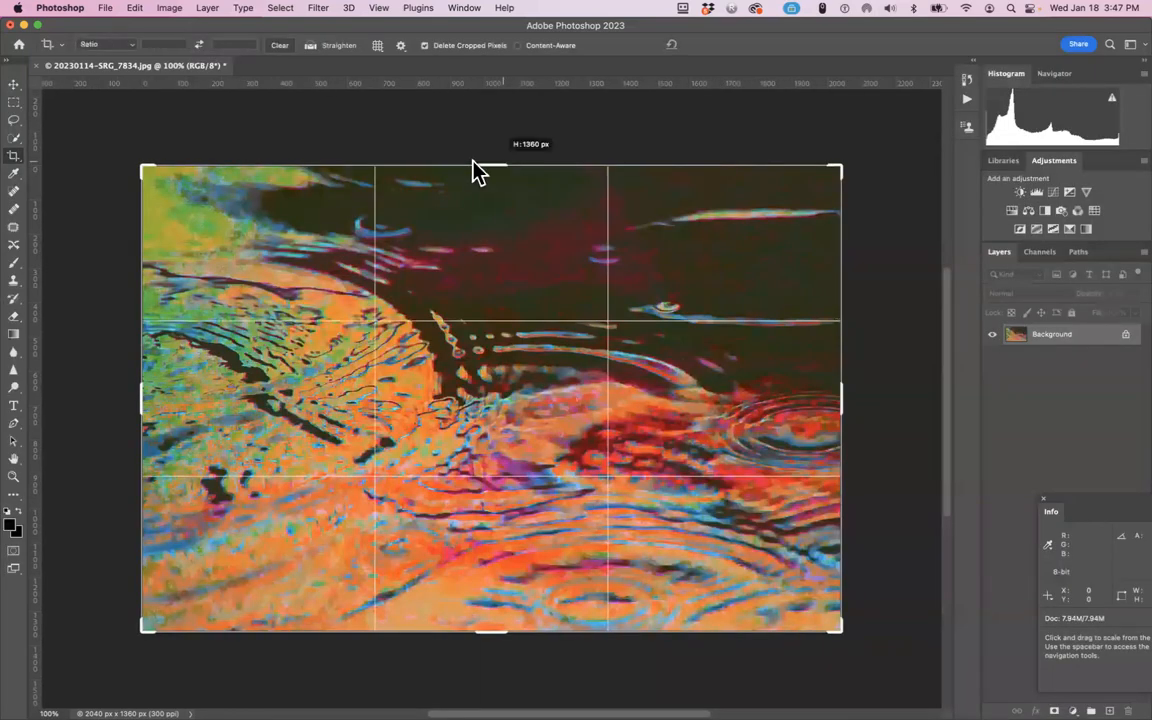
Crop a thin strip off the recolored water photo, leaving it at 2040 × 1335 px.
left_click_drag(478, 172, 737, 176)
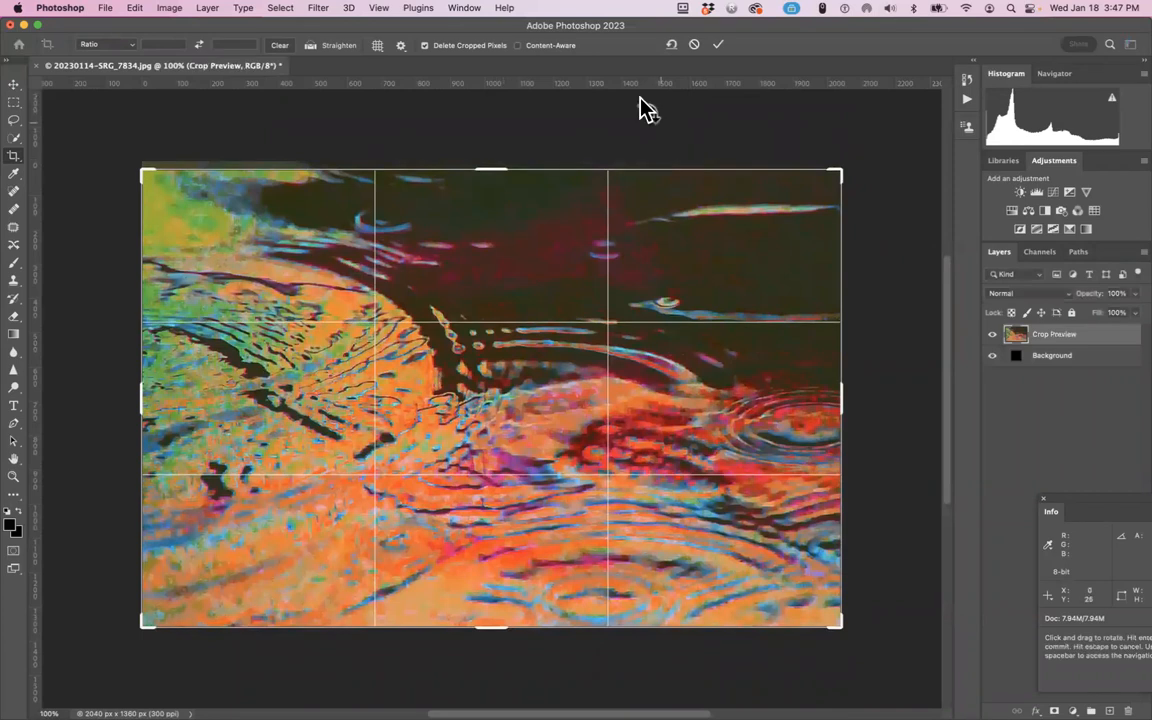
left_click(717, 46)
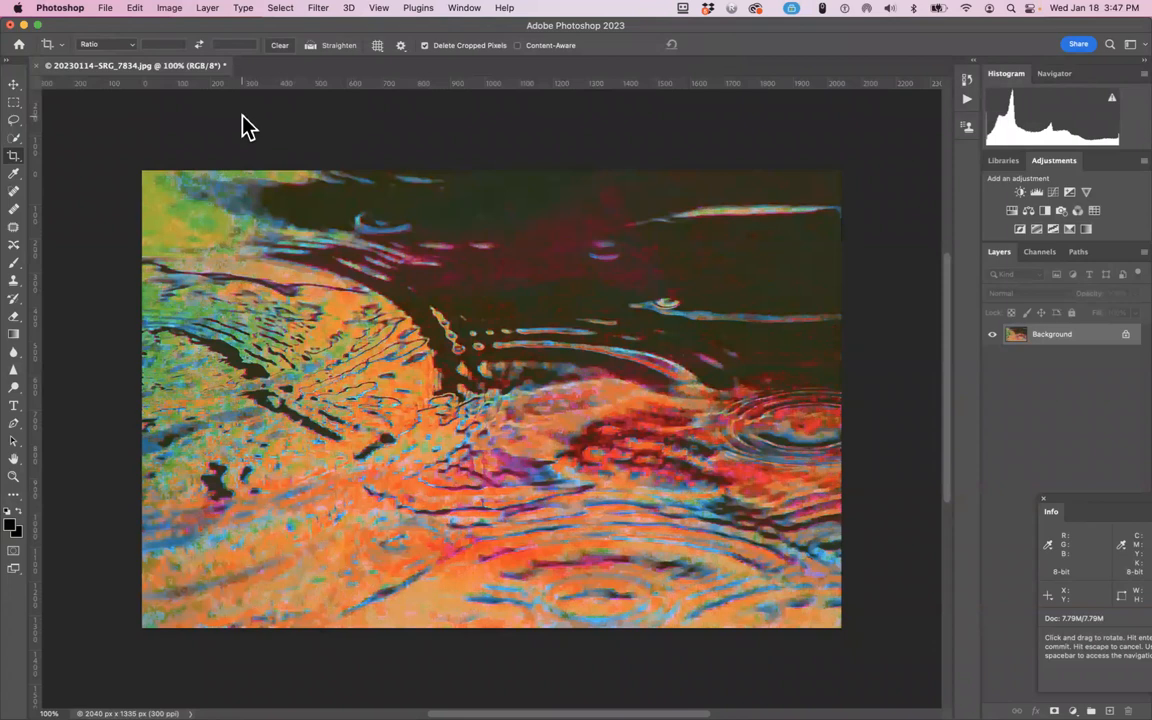
left_click(643, 128)
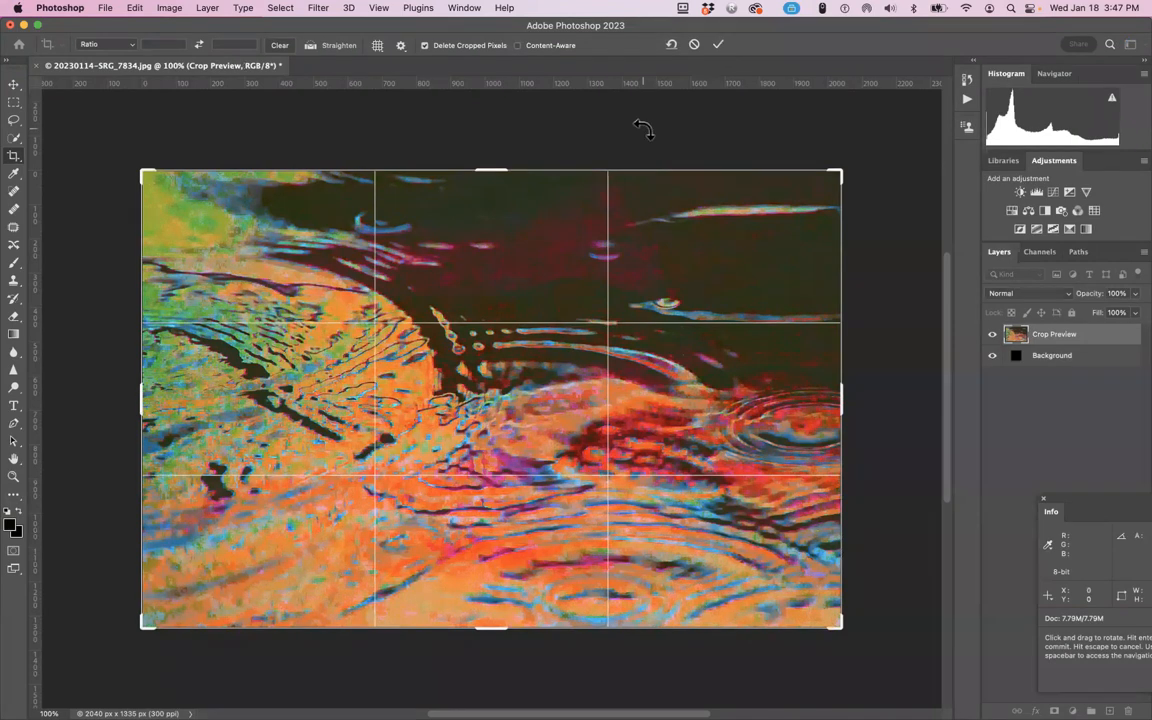
left_click(135, 10)
mouse_move(170, 14)
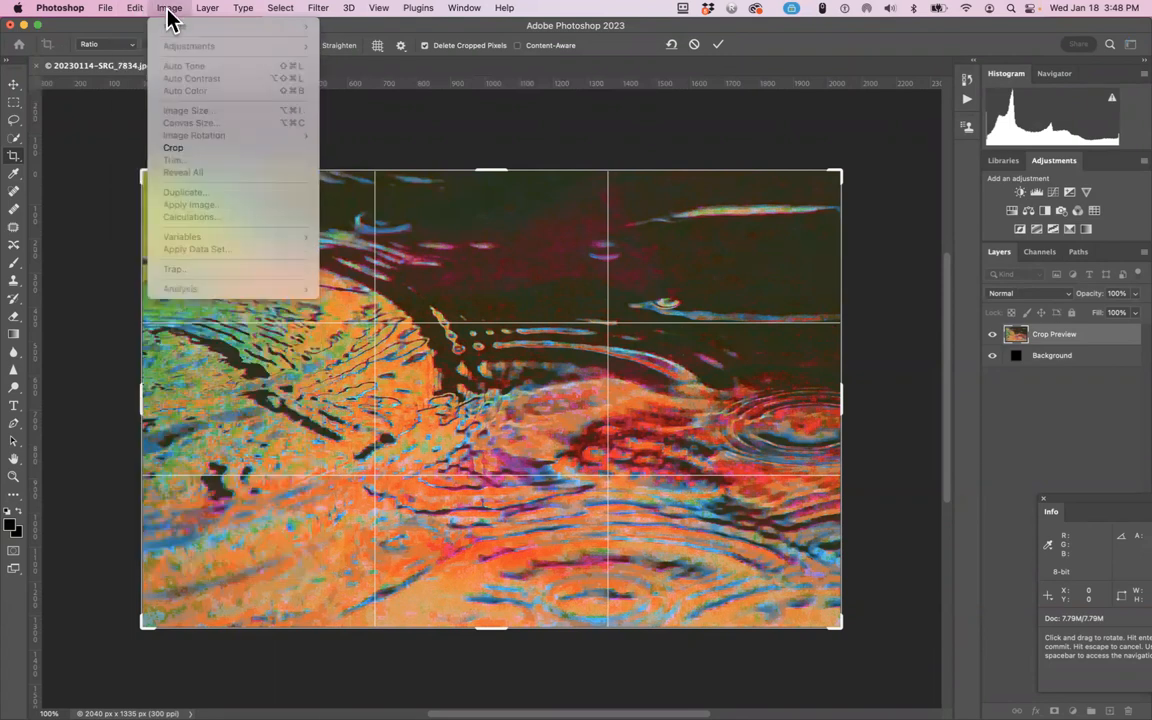
left_click(185, 234)
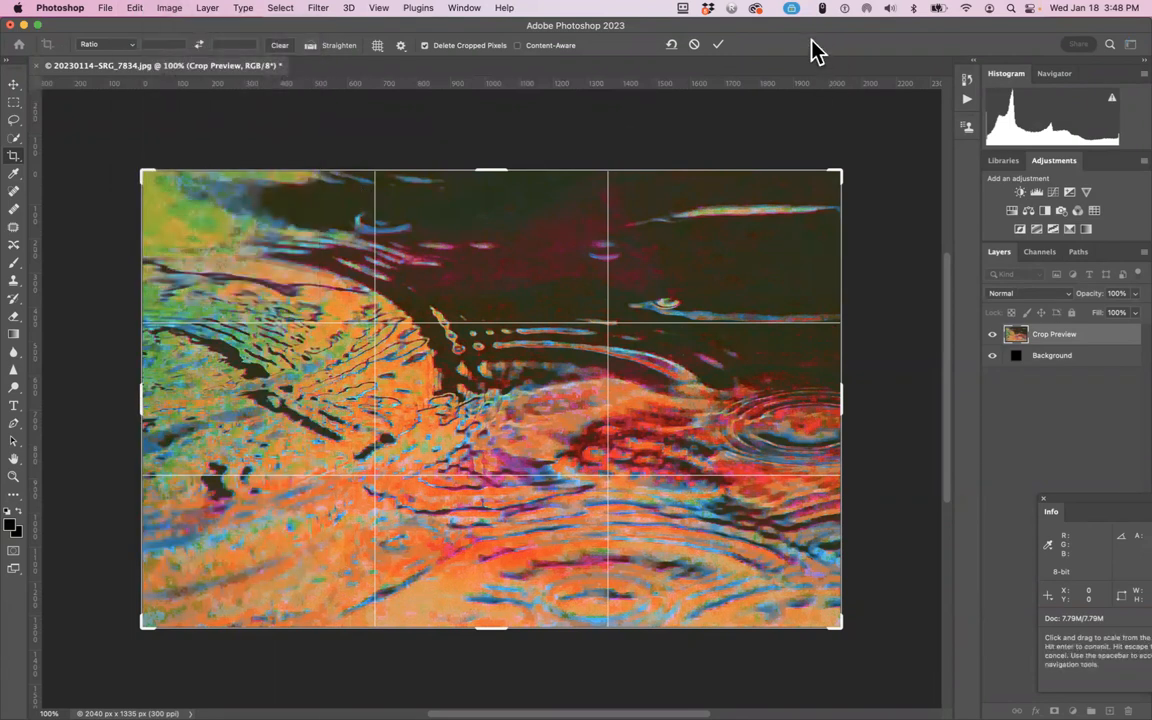
left_click(717, 44)
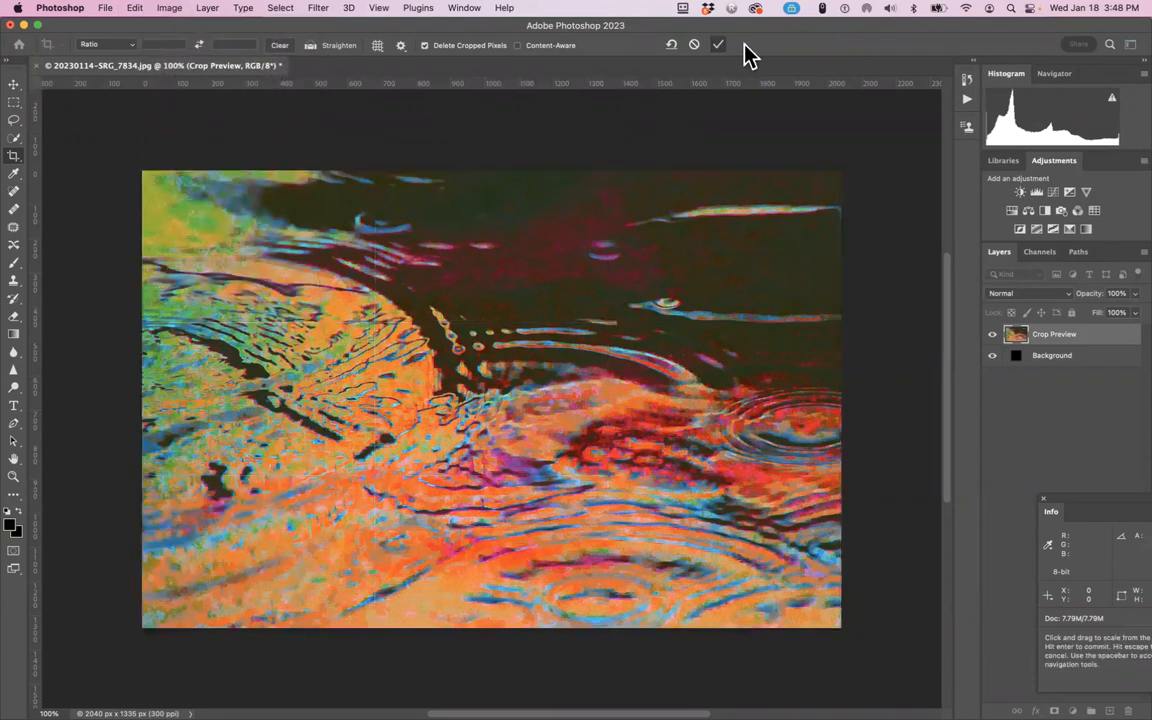
Rotate the whole water image 90° counterclockwise, followed by a further 180° rotation.
left_click(135, 10)
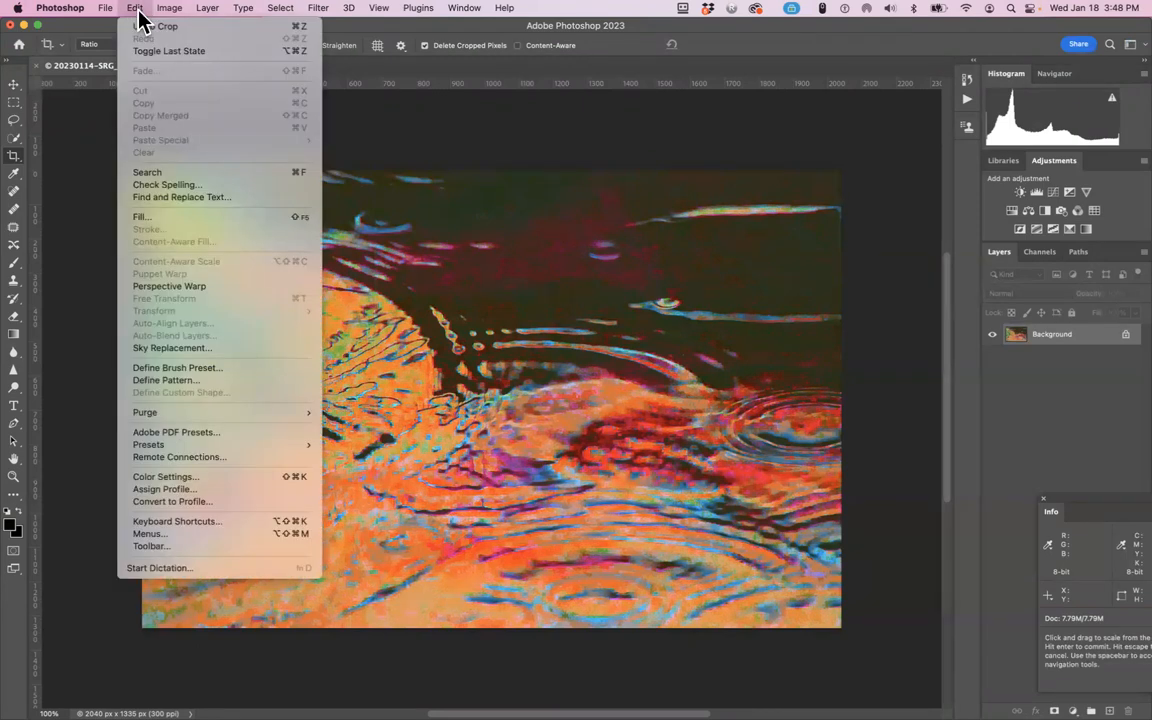
mouse_move(168, 20)
mouse_move(201, 140)
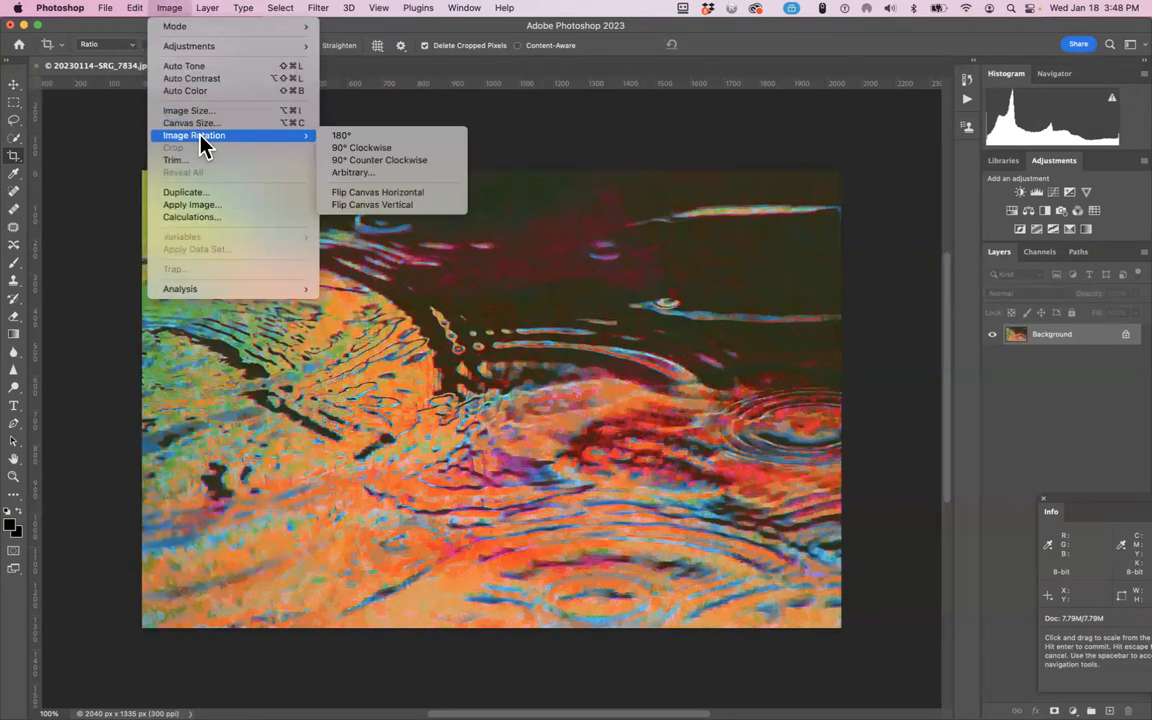
left_click(345, 160)
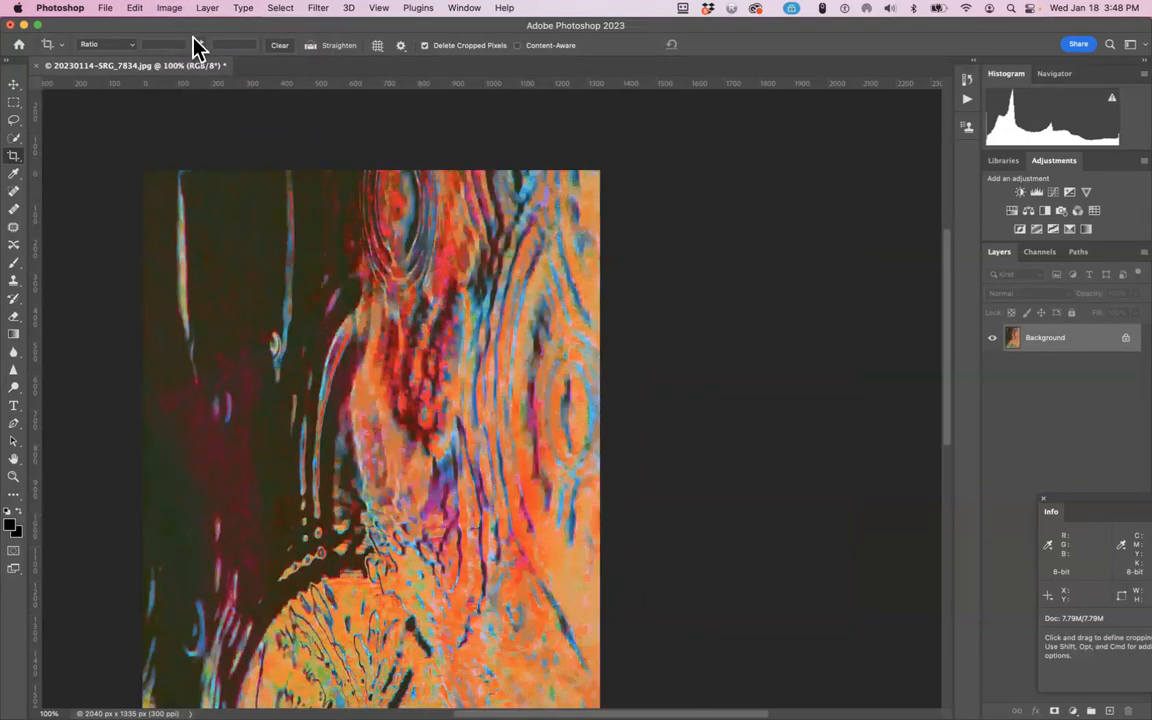
left_click(167, 10)
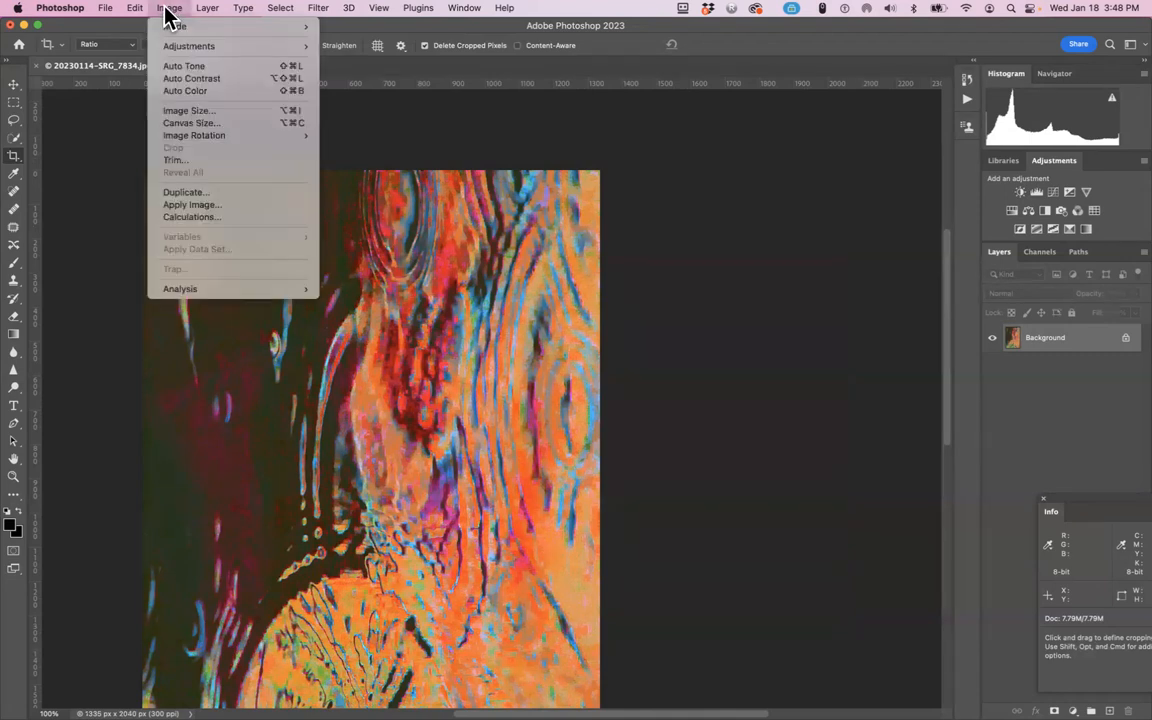
mouse_move(200, 137)
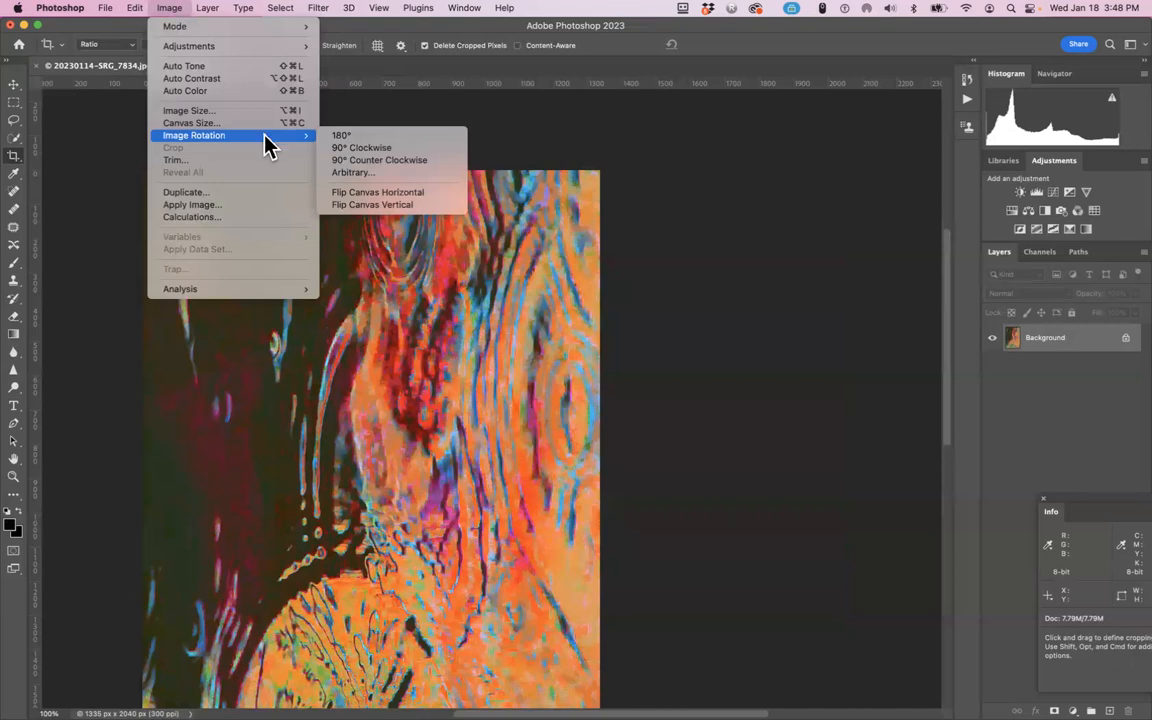
left_click(338, 136)
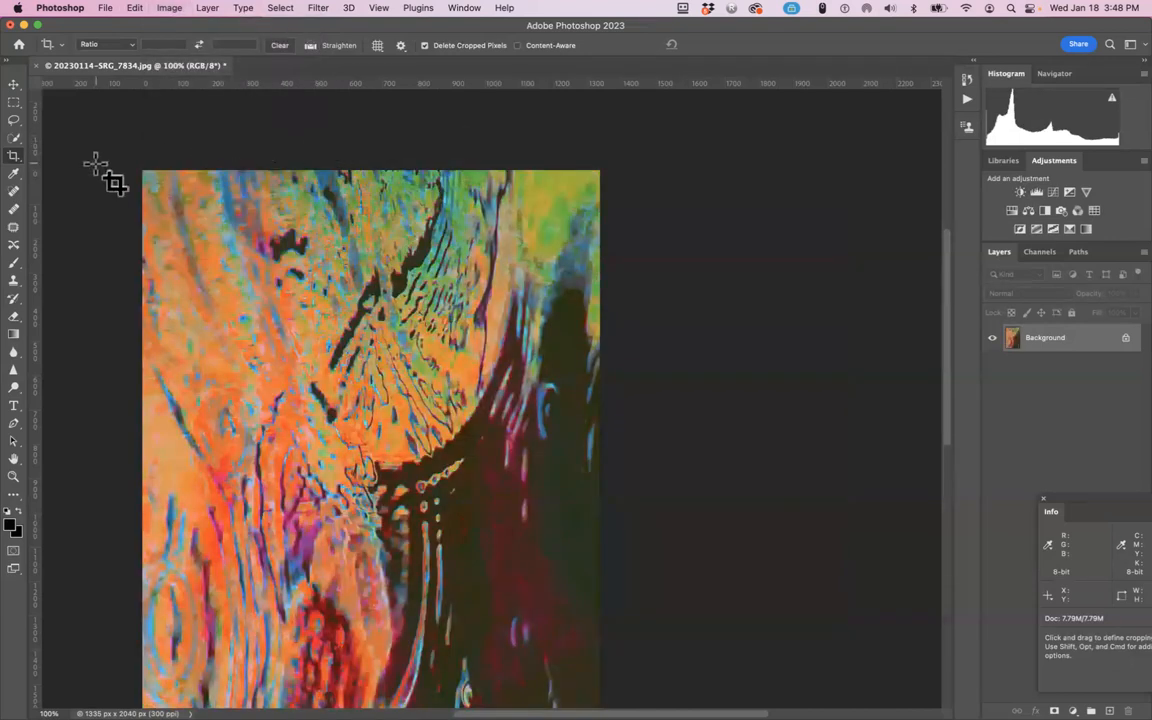
Rotate the portrait-oriented water image 90° clockwise.
left_click(166, 10)
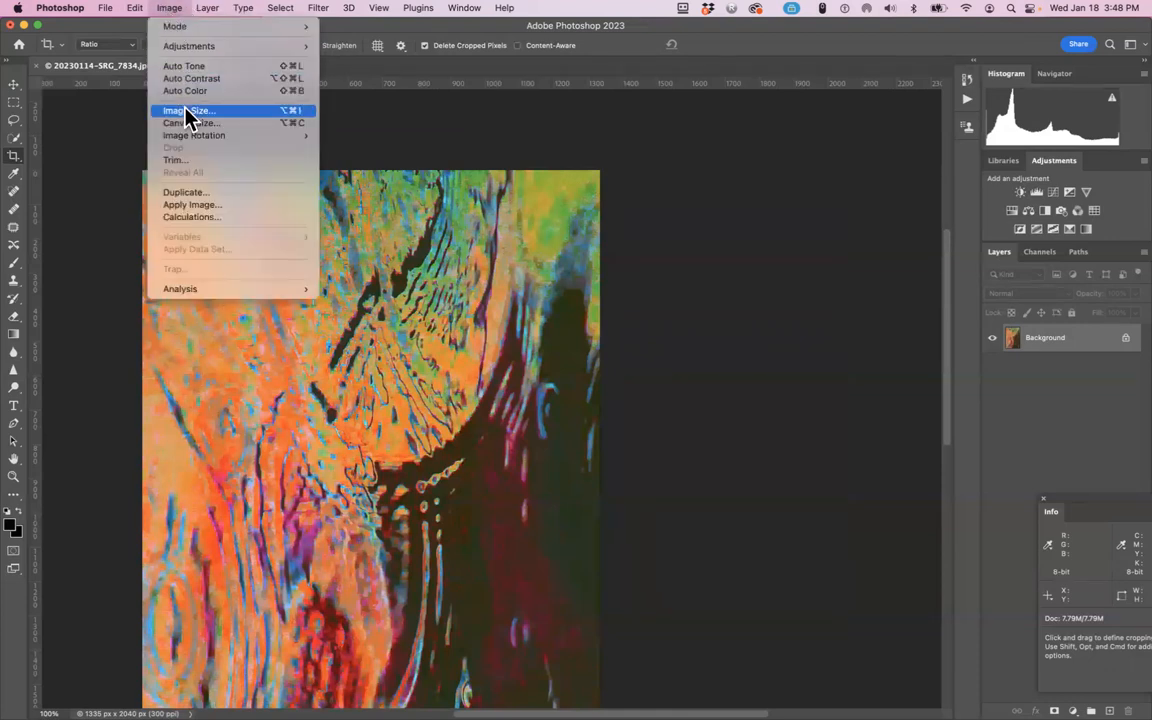
mouse_move(190, 135)
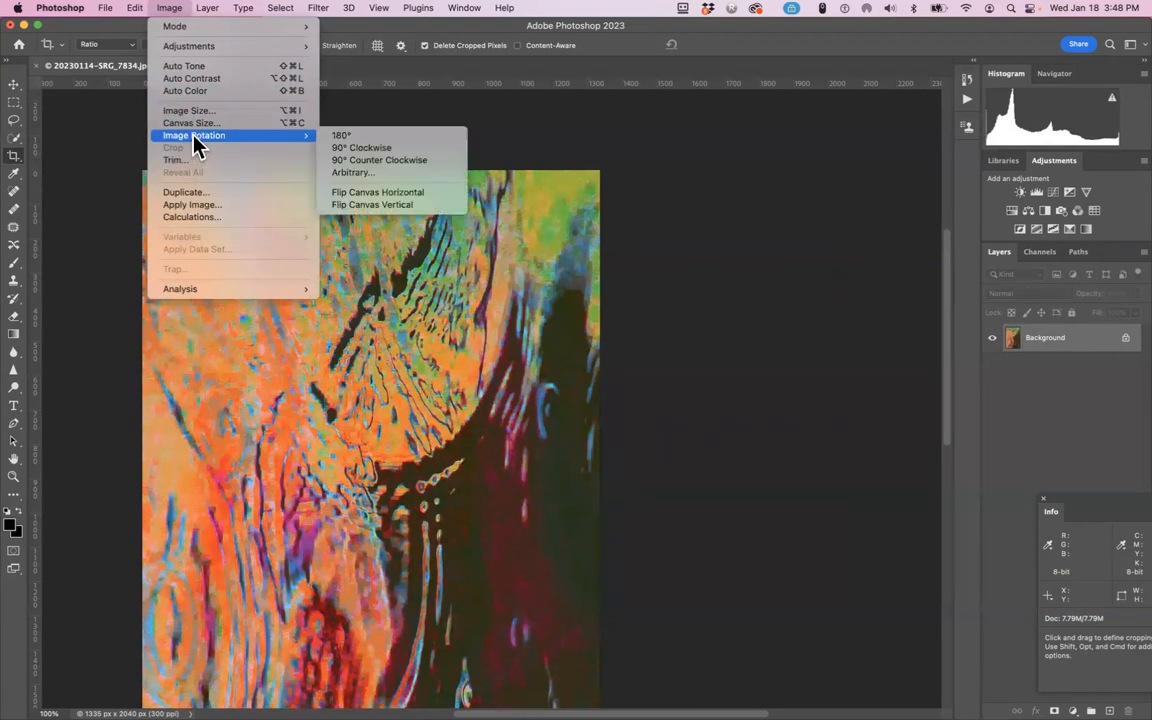
left_click(362, 148)
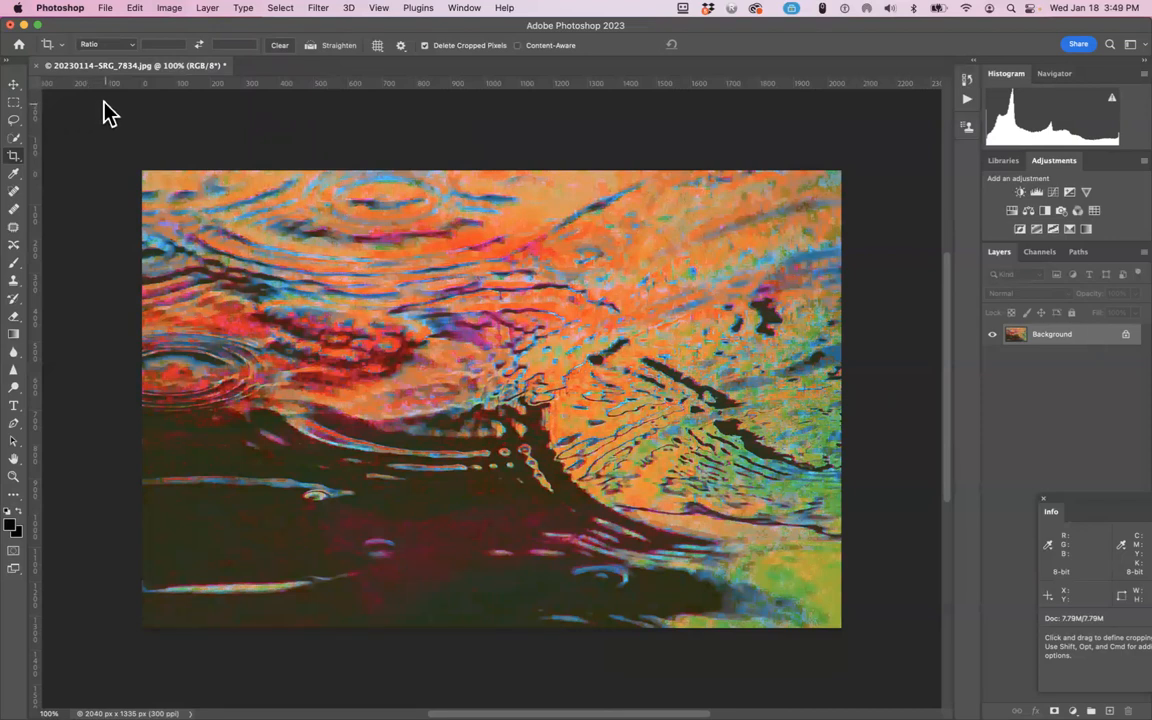
Close the water photo 20230114-SRG_7834.jpg without saving its changes.
left_click(106, 9)
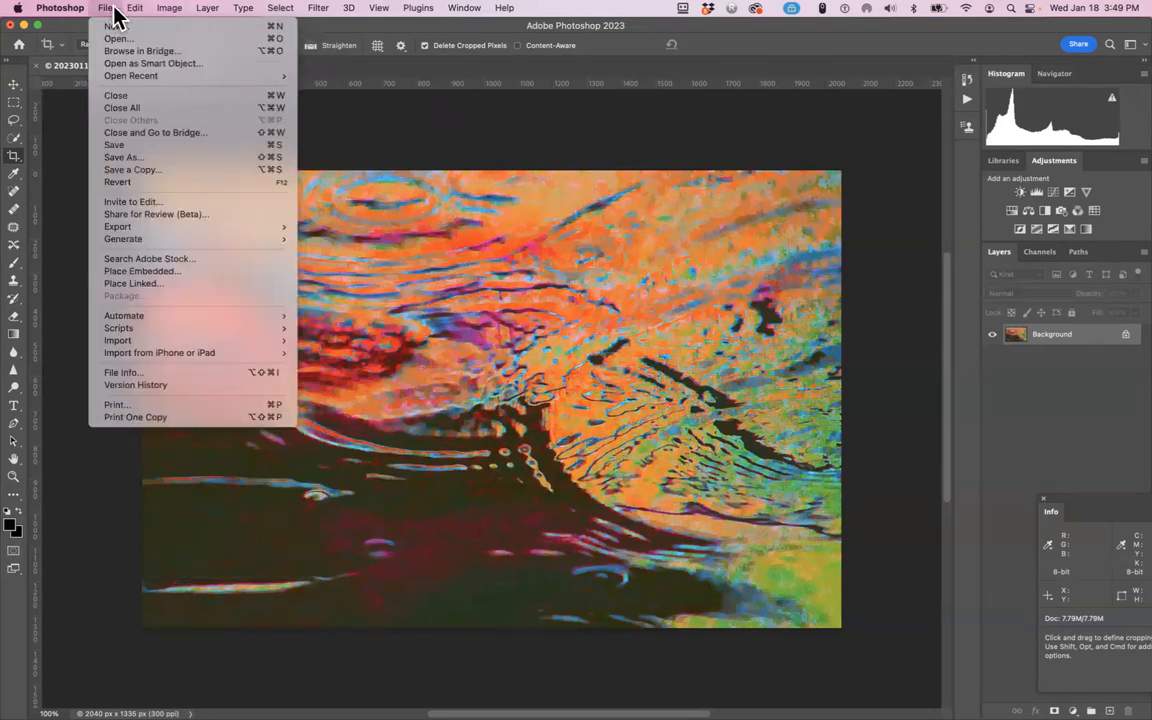
left_click(140, 110)
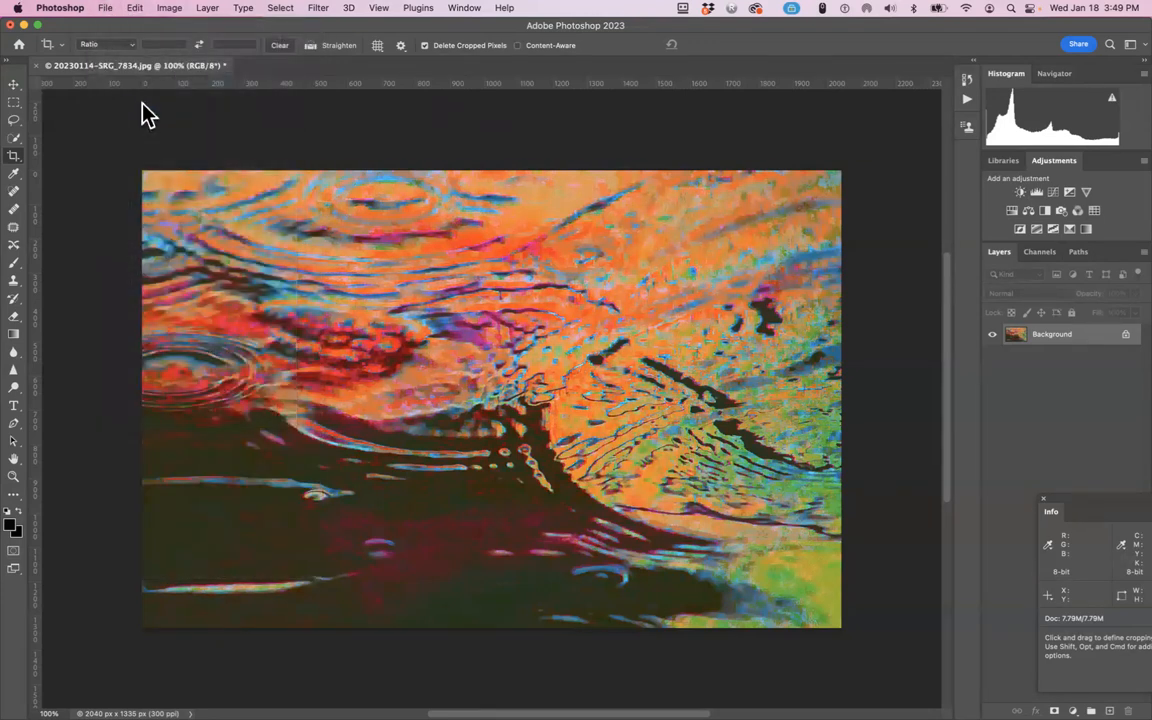
left_click(560, 279)
left_click(657, 203)
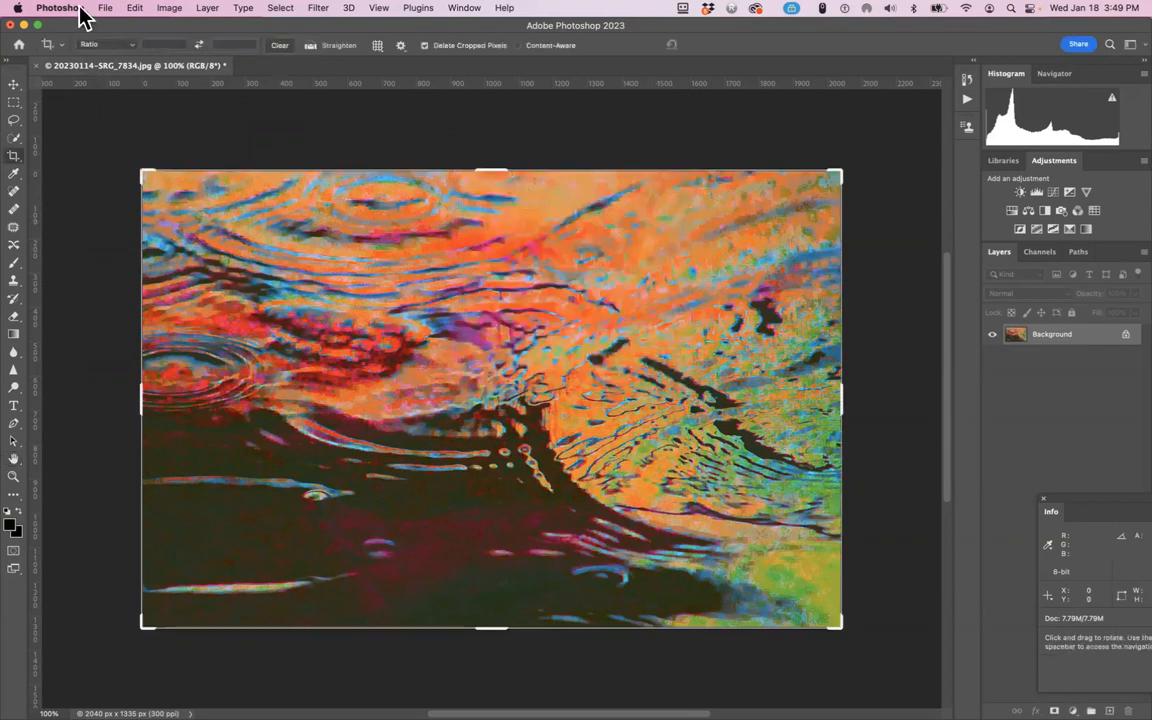
left_click(132, 9)
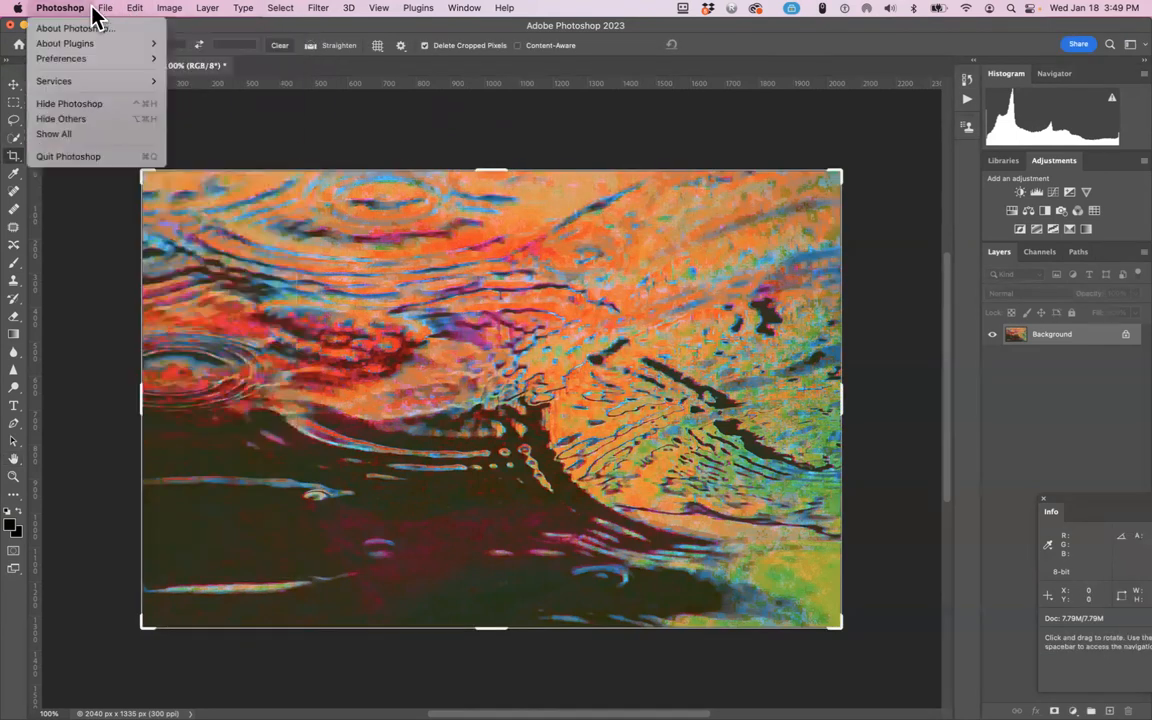
mouse_move(104, 10)
left_click(117, 97)
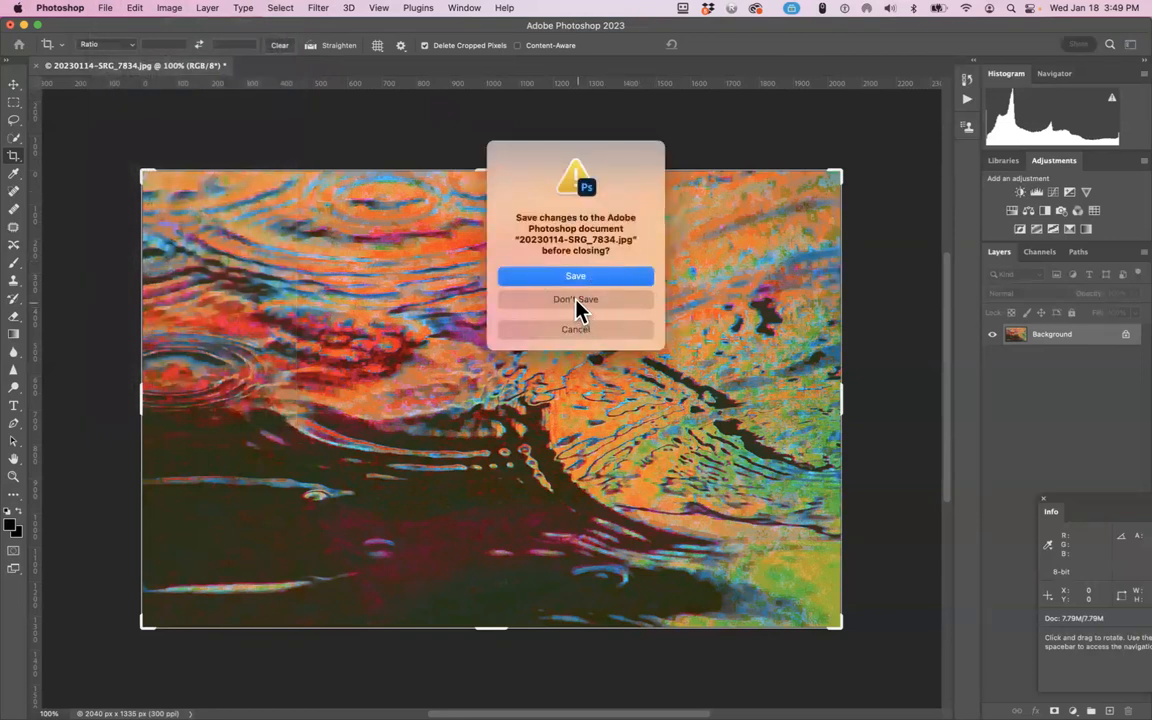
left_click(577, 301)
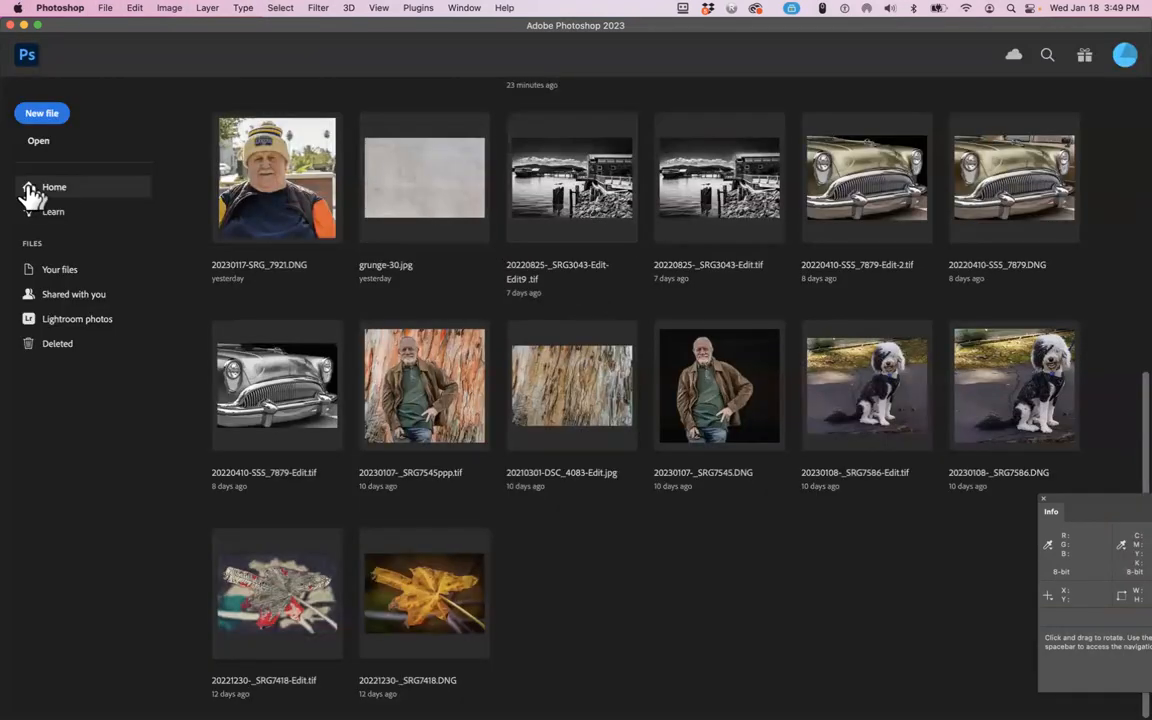
mouse_move(8, 183)
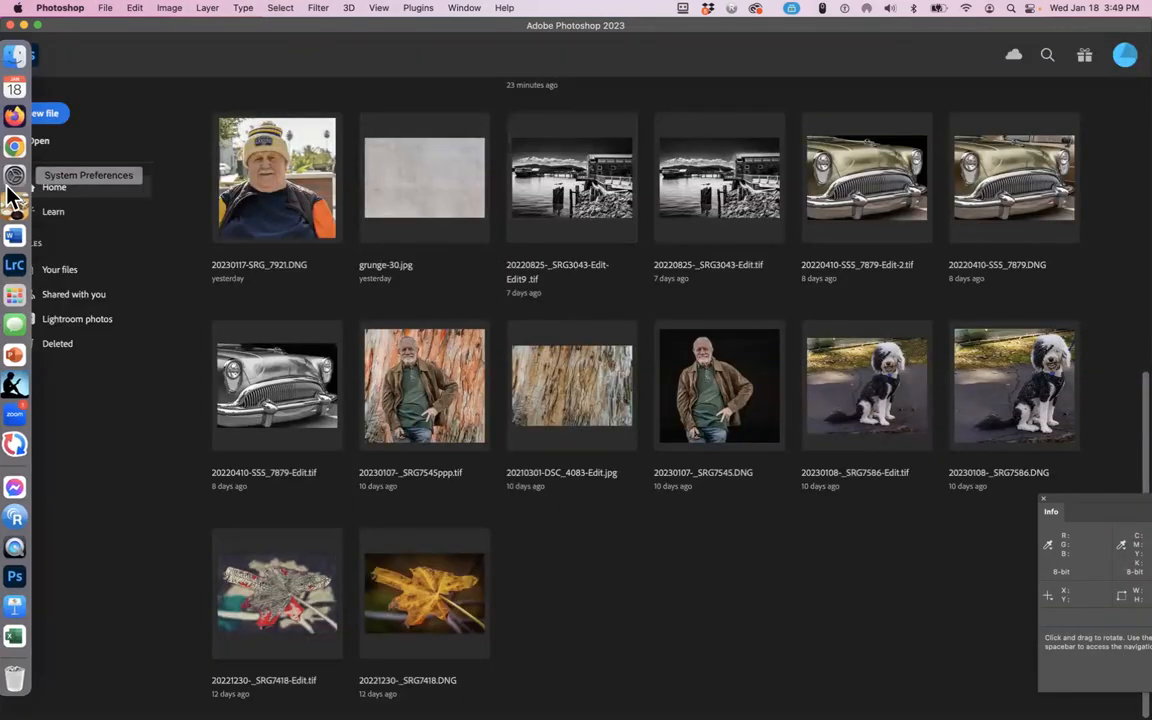
left_click(22, 66)
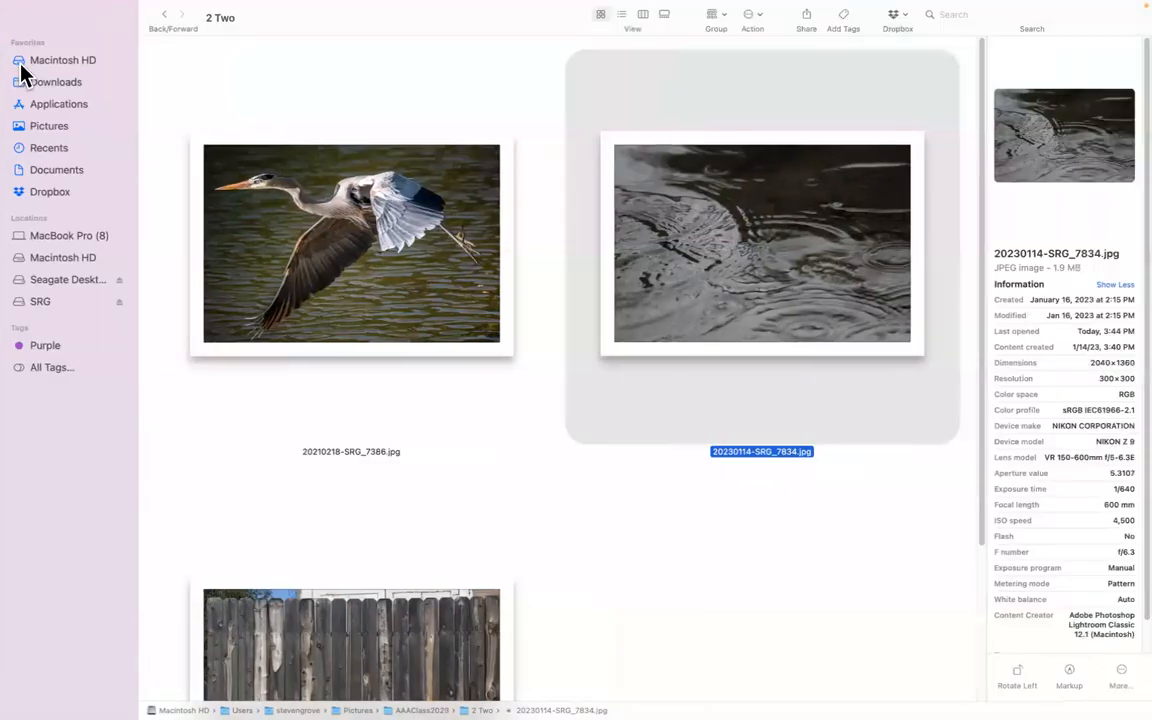
right_click(411, 641)
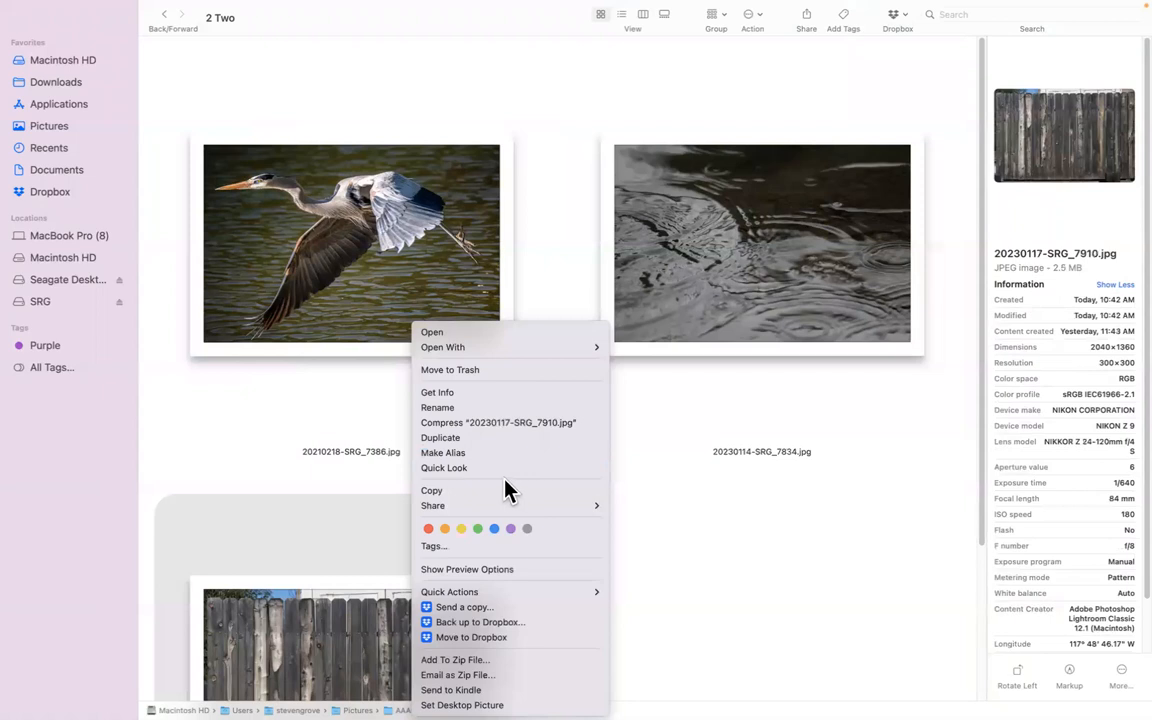
mouse_move(515, 347)
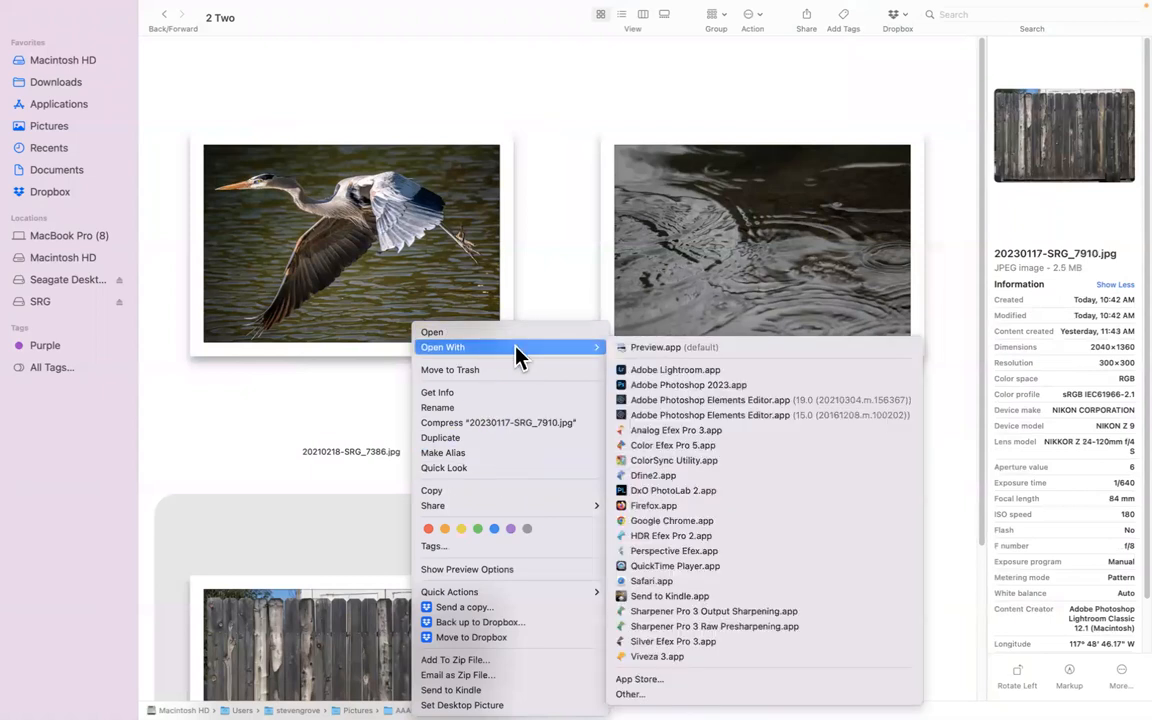
left_click(676, 371)
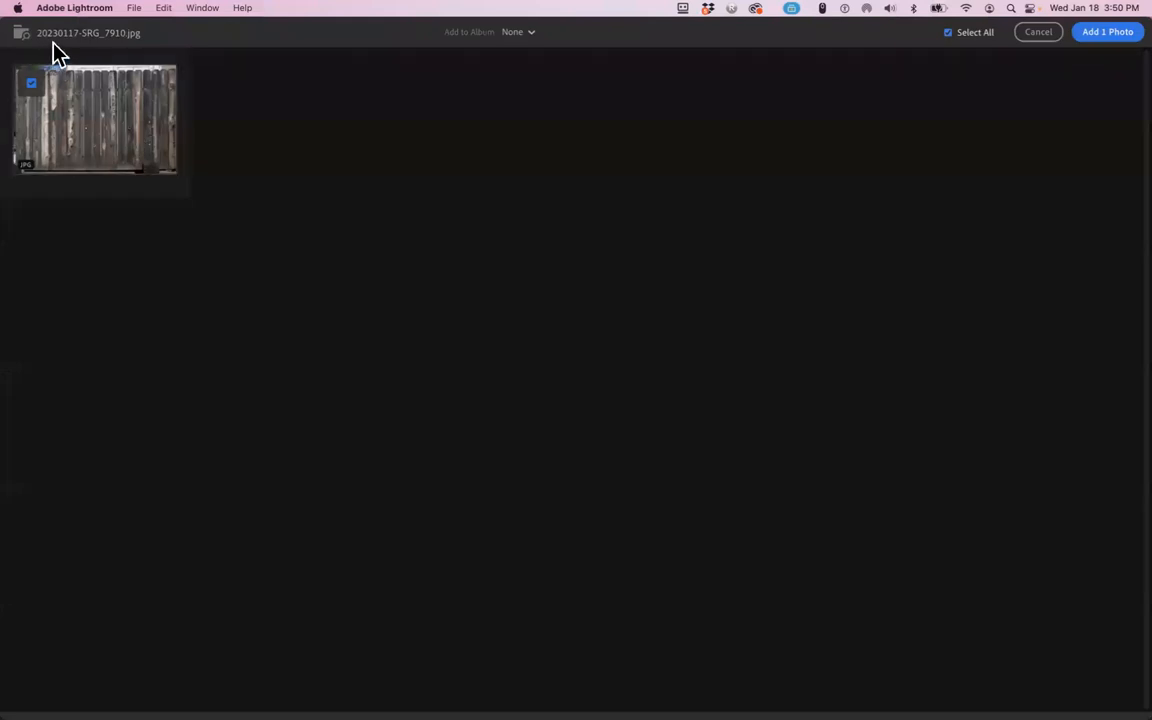
left_click(88, 9)
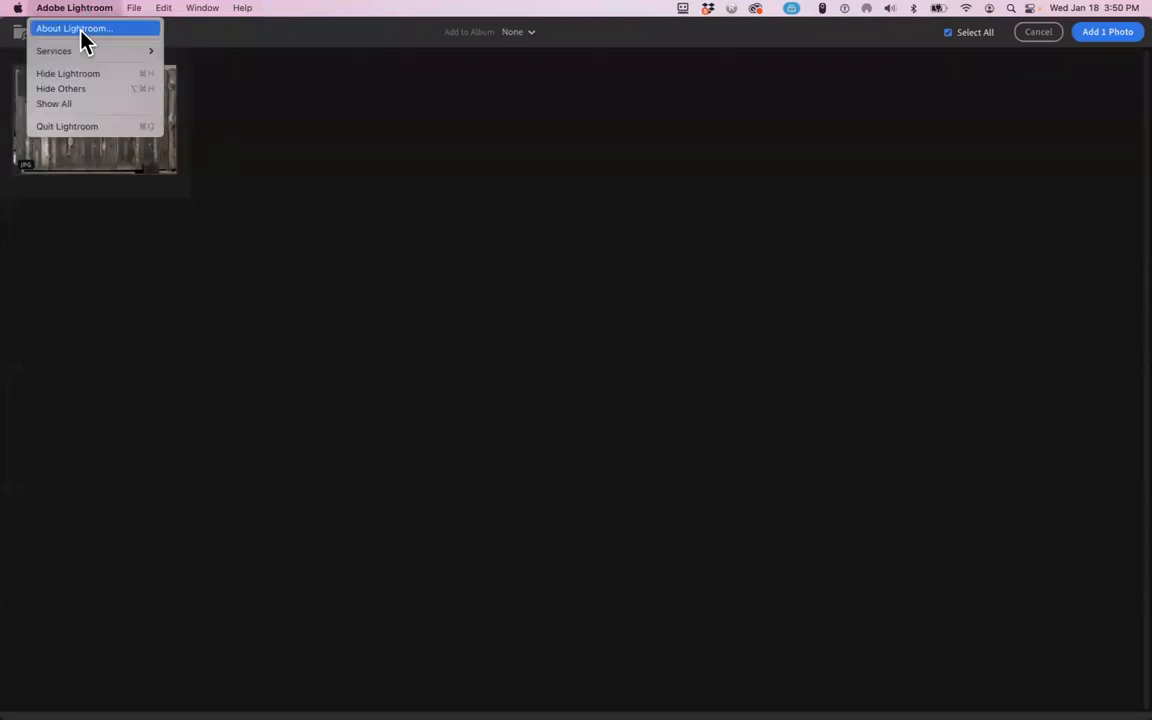
left_click(85, 133)
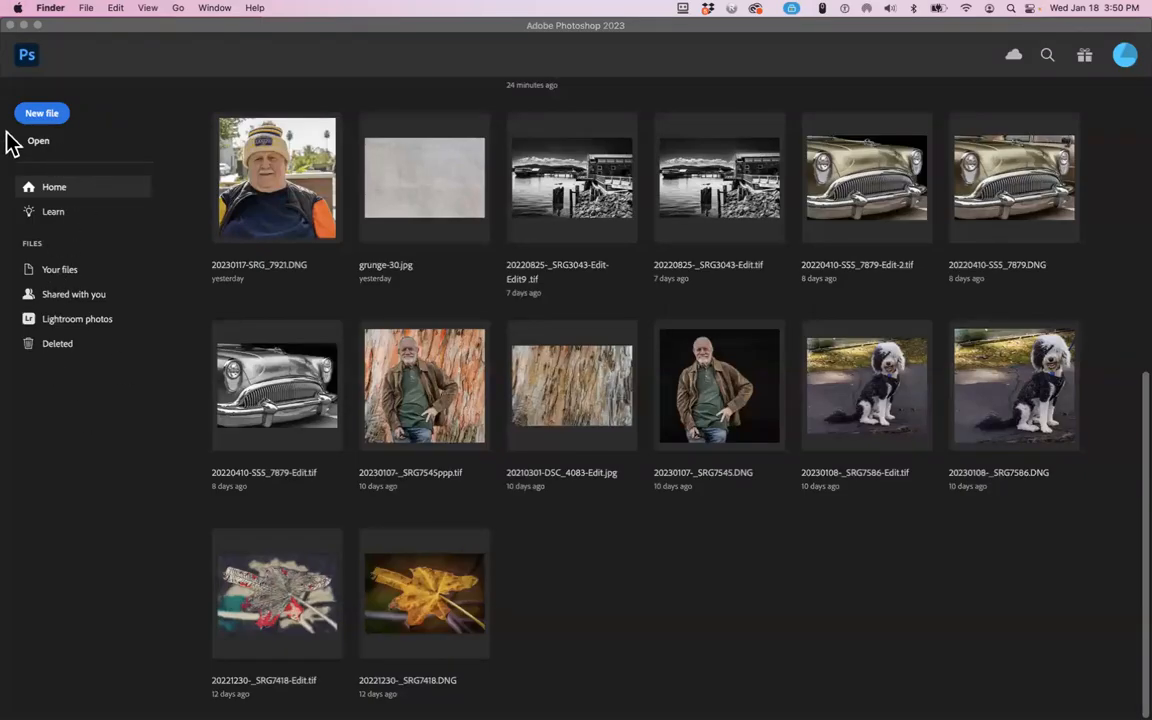
Minimize the Photoshop window and, from Finder's 2 Two folder, open the fence photo 20230117-SRG_7910.jpg with Adobe Photoshop 2023.
left_click(38, 30)
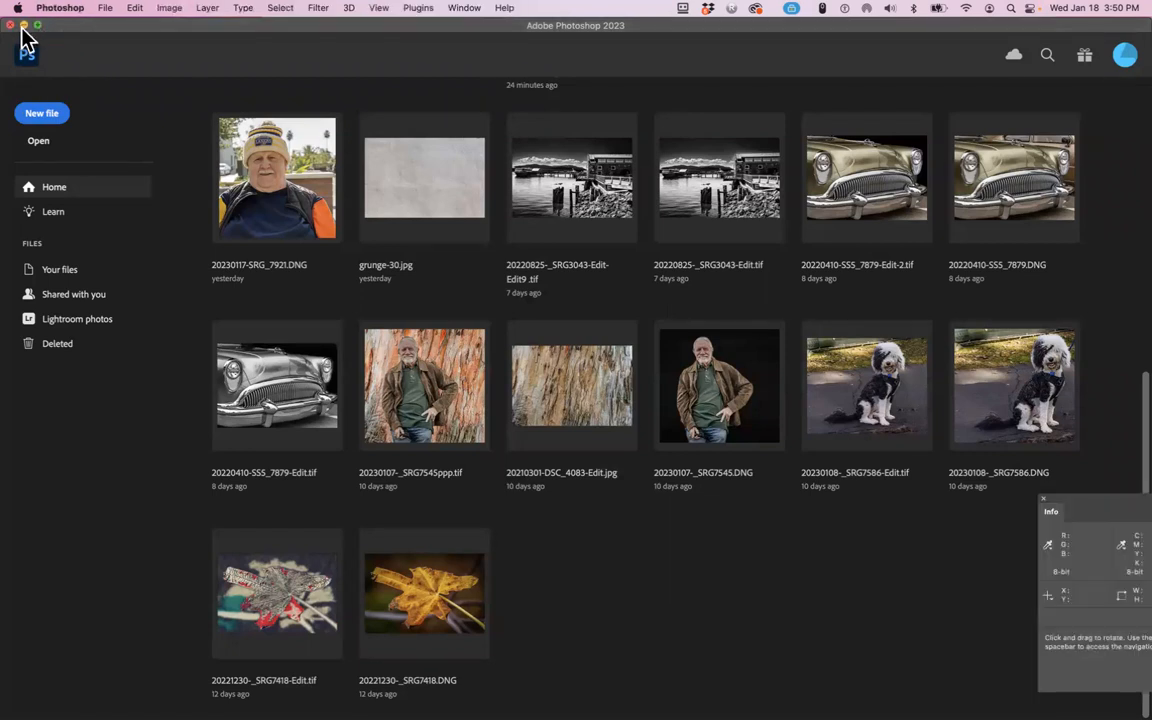
left_click(23, 25)
mouse_move(10, 118)
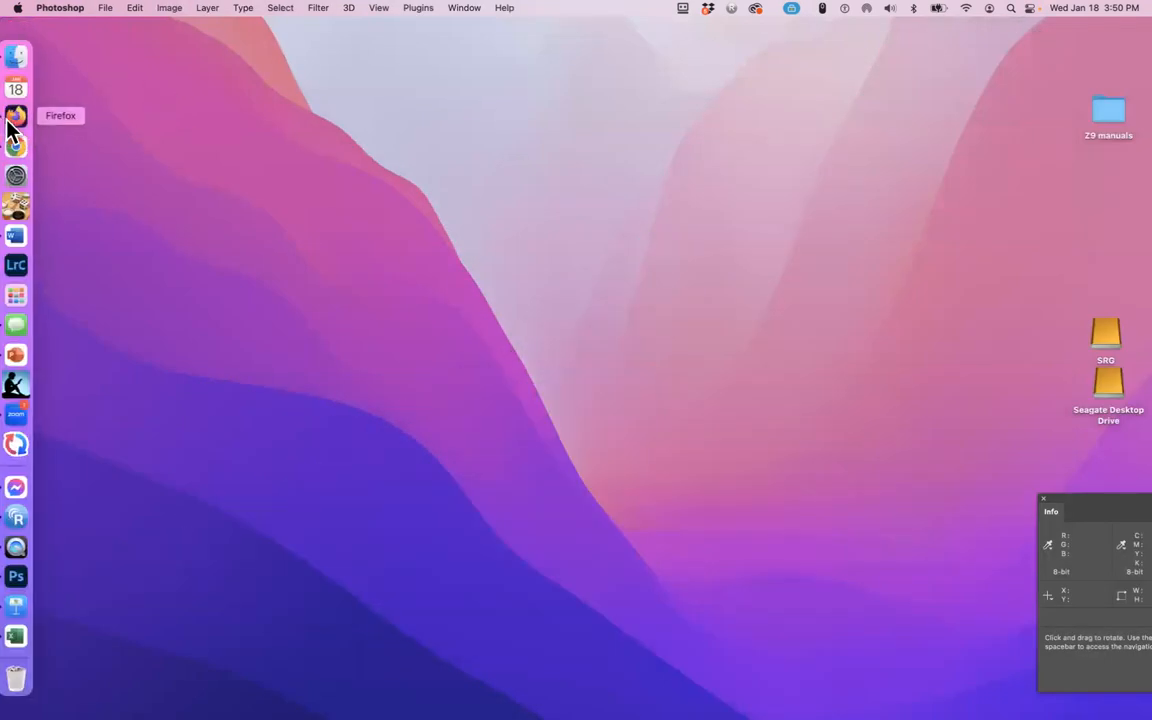
left_click(19, 60)
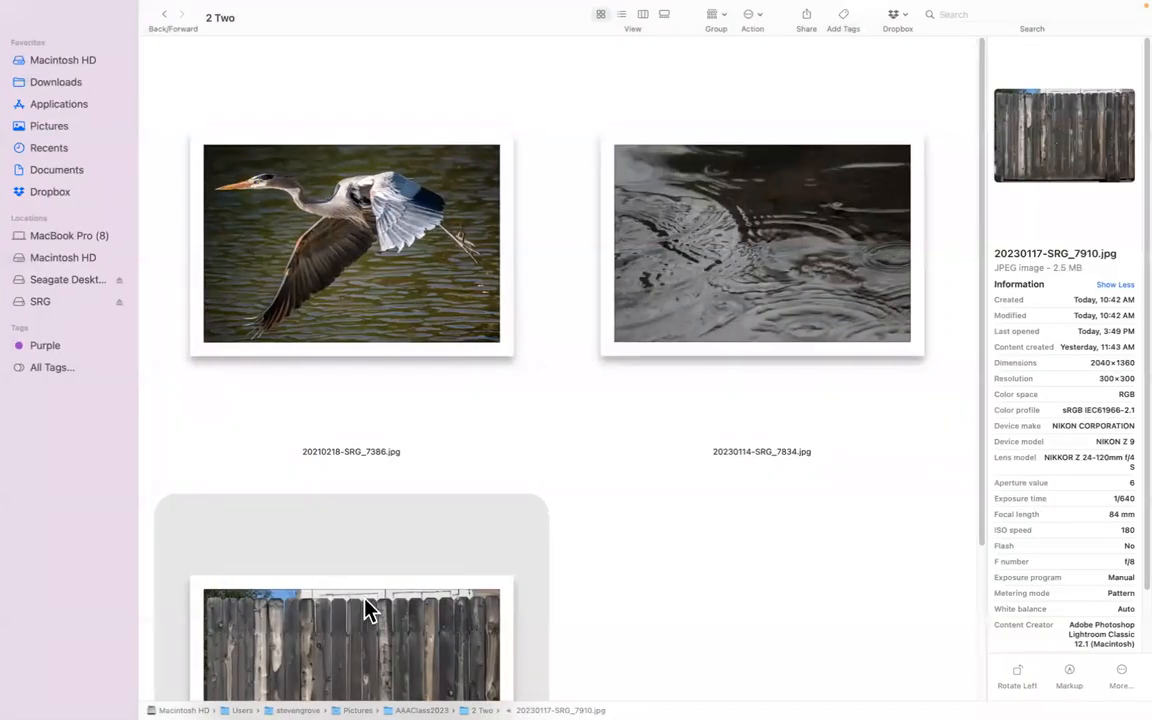
right_click(376, 556)
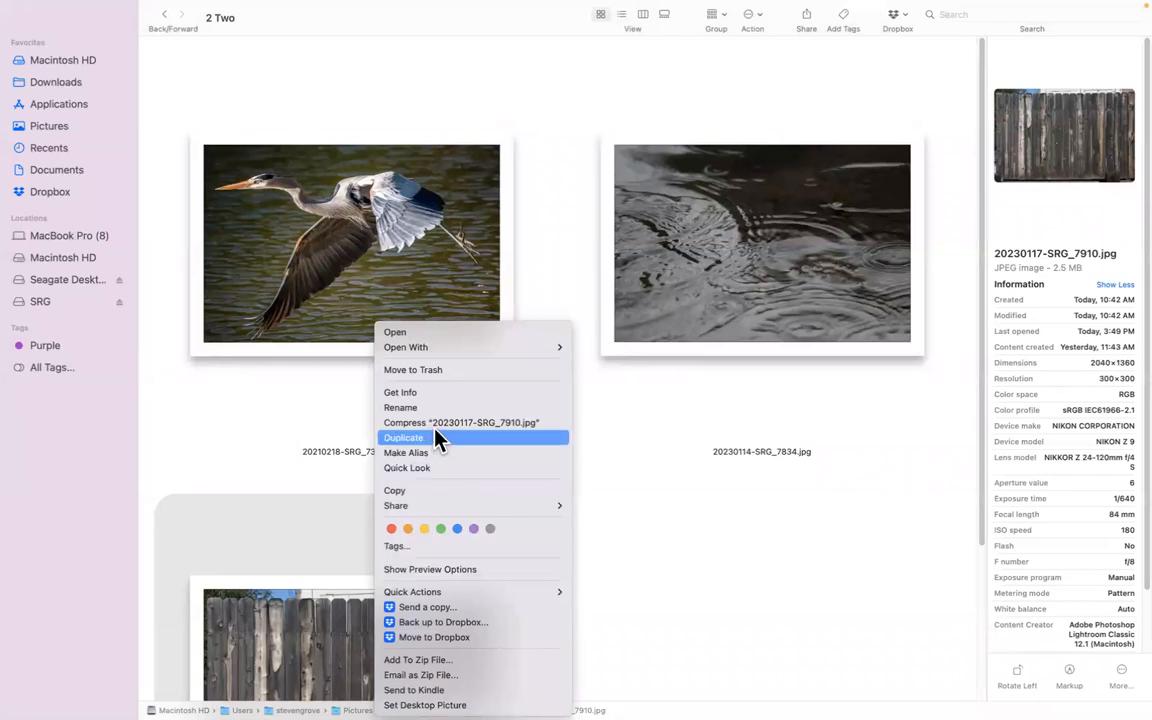
mouse_move(424, 349)
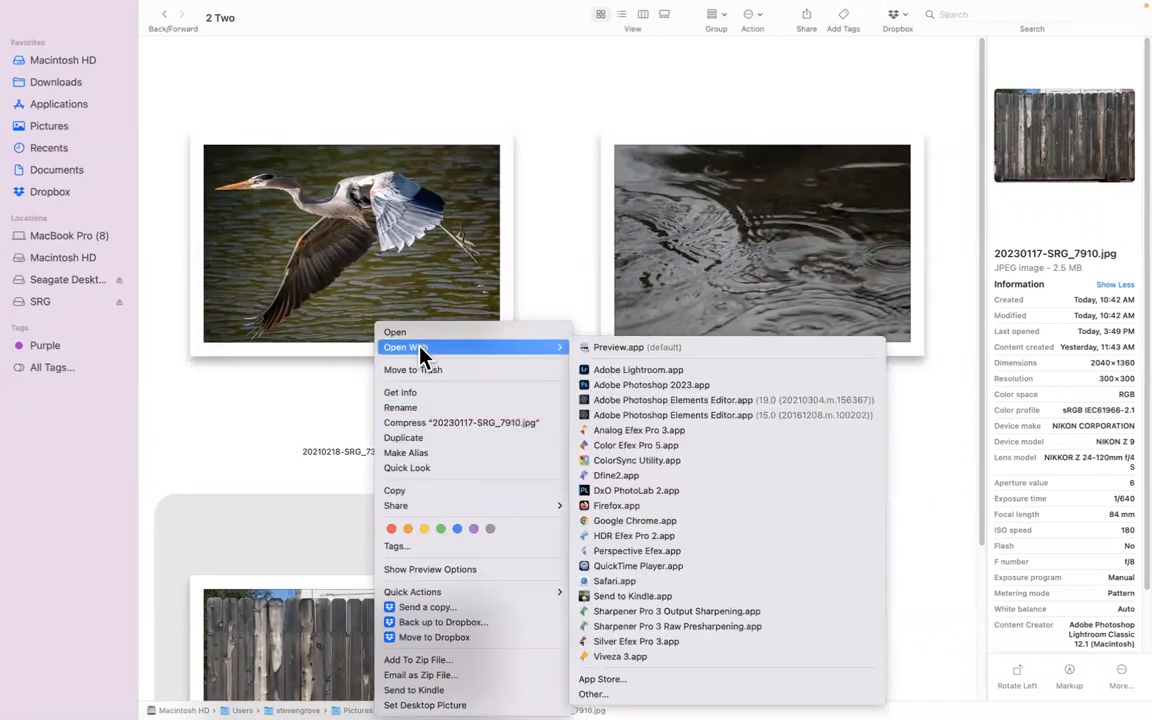
left_click(659, 389)
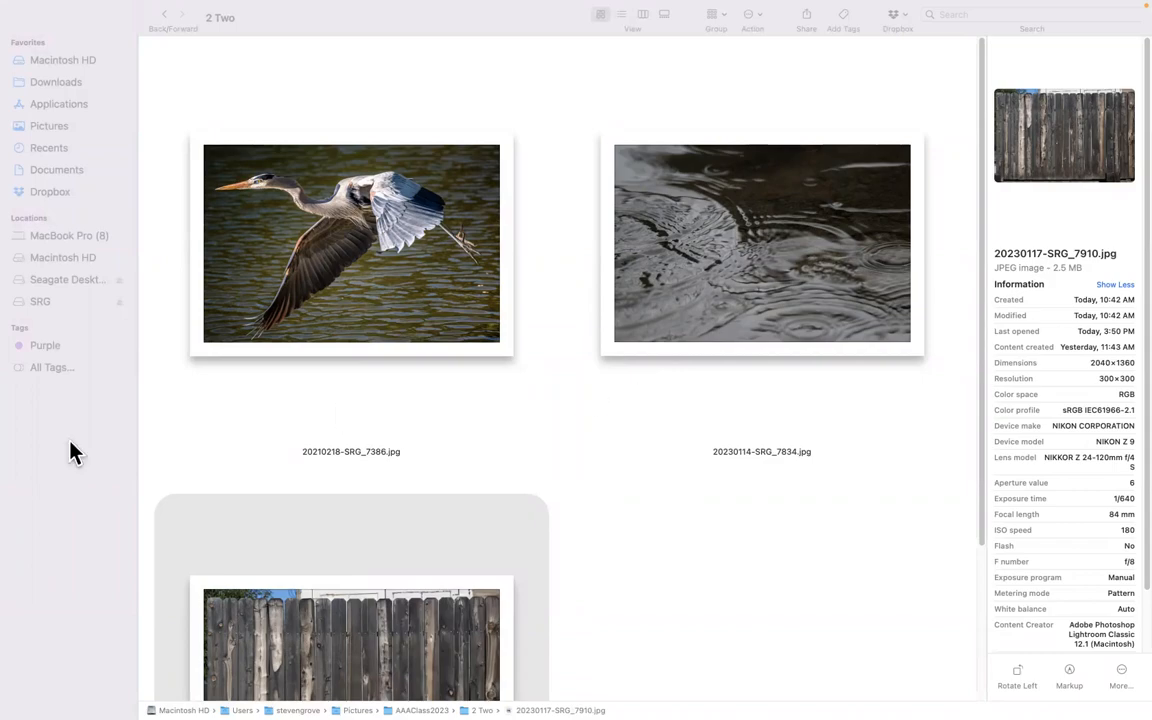
Switch back to Photoshop and finish opening the fence photo using its embedded color profile instead of the working space.
mouse_move(8, 500)
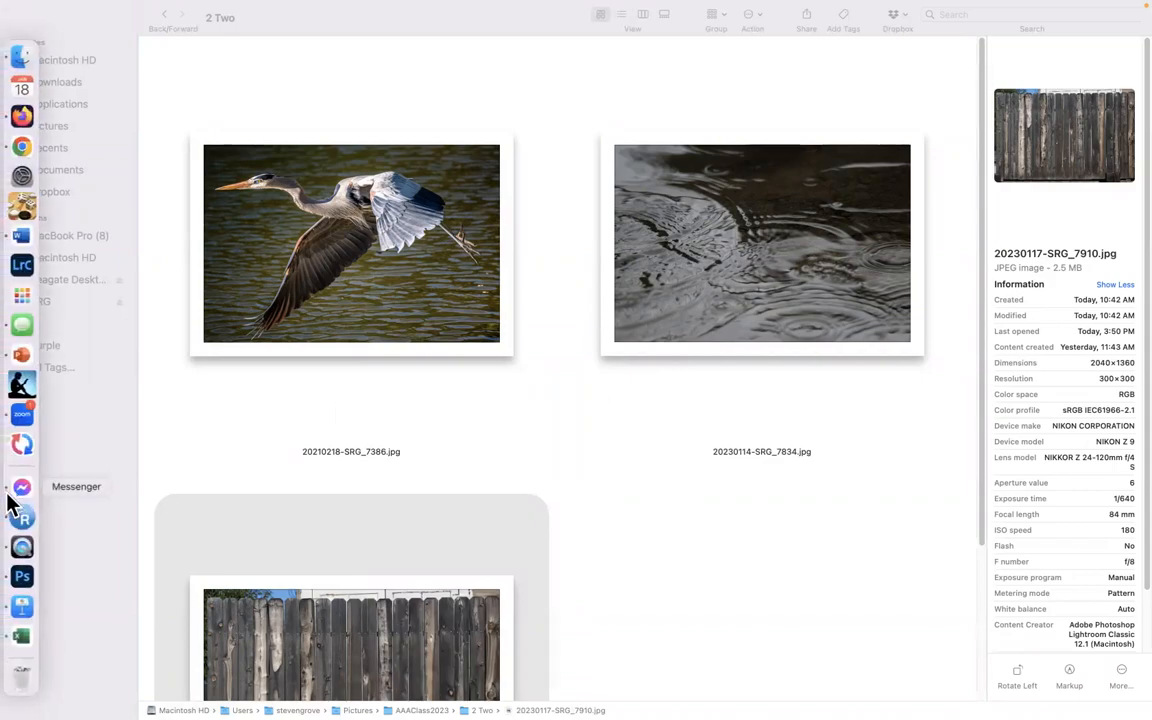
left_click(22, 579)
left_click(368, 365)
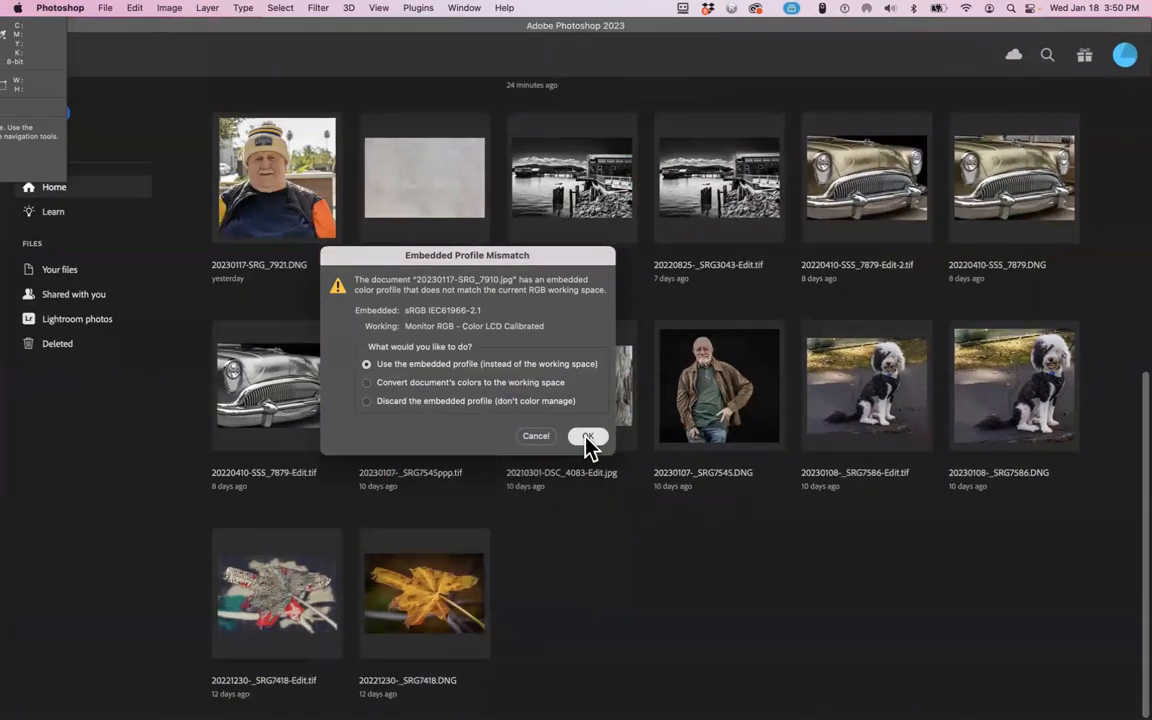
left_click(587, 438)
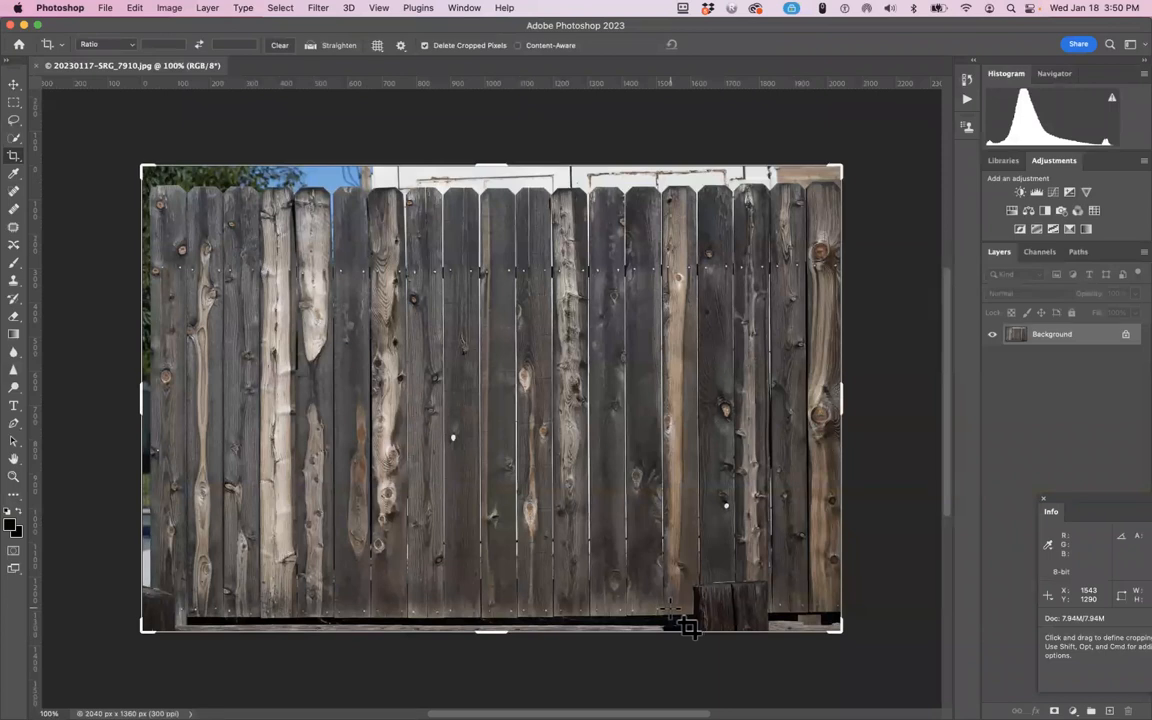
Crop the fence photo on all four sides to leave only the boards, at about 1500 × 1123 px.
left_click_drag(484, 165, 483, 194)
left_click_drag(848, 396, 805, 399)
left_click_drag(172, 407, 232, 400)
left_click_drag(489, 605, 484, 591)
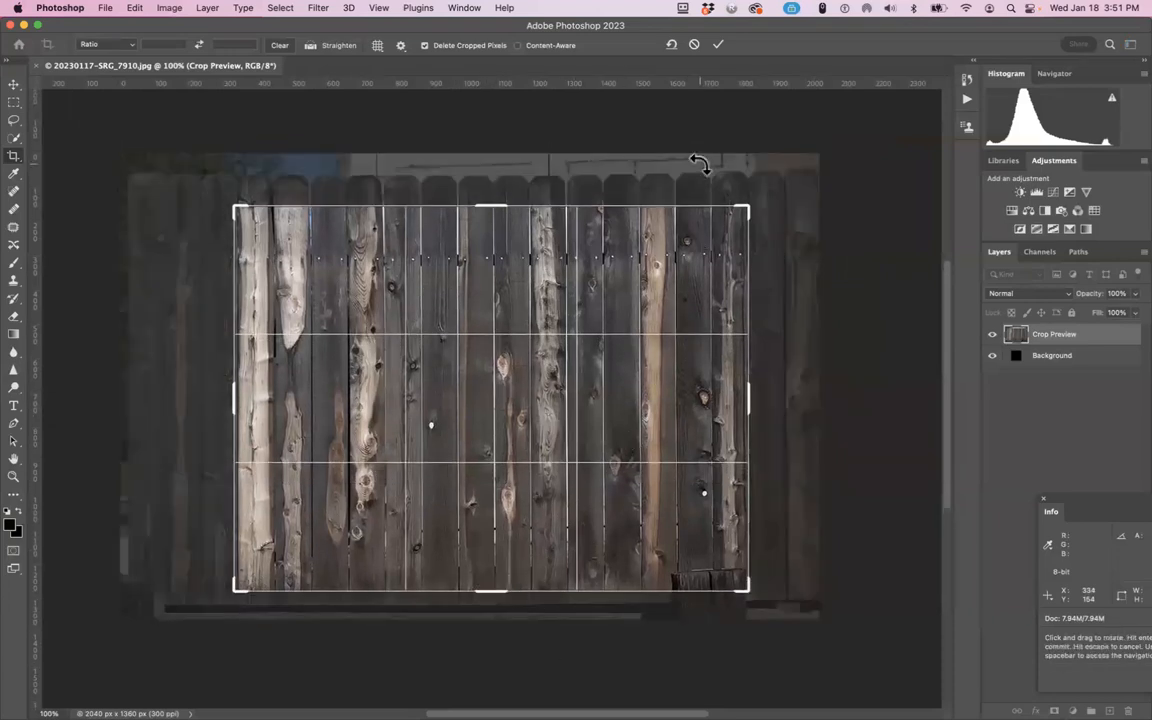
left_click(718, 44)
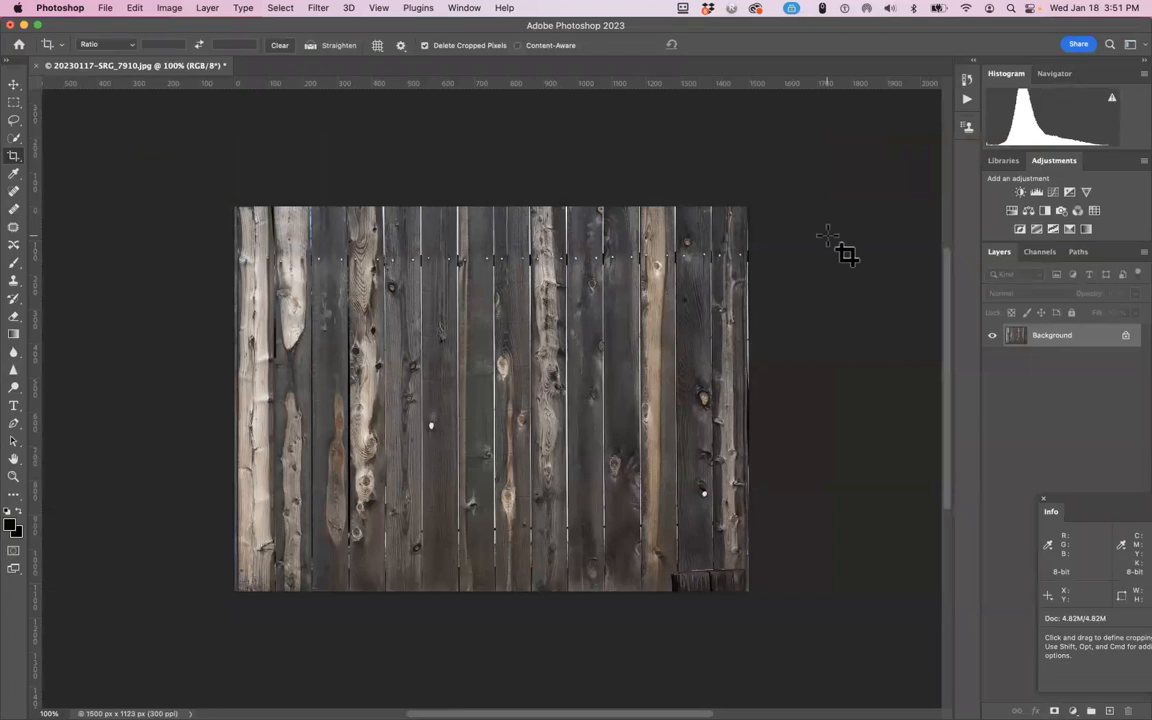
Add a Brightness/Contrast adjustment layer to the fence photo with brightness 1 and contrast 62.
left_click(1020, 192)
mouse_move(900, 231)
left_mouse_down()
mouse_move(915, 231)
mouse_move(864, 231)
mouse_move(900, 230)
mouse_move(944, 253)
mouse_move(884, 253)
mouse_move(946, 253)
mouse_move(899, 230)
left_mouse_up()
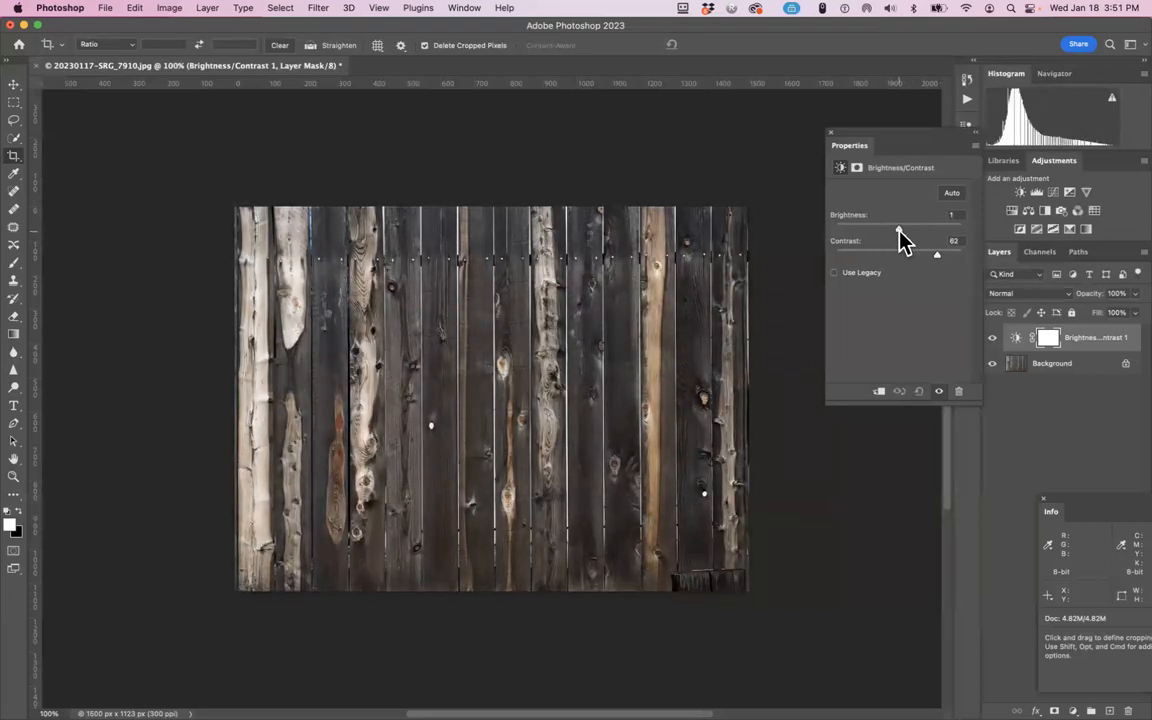
Add a Color Balance adjustment layer with midtones at Cyan/Red +37, Magenta/Green +10 and Yellow/Blue +16.
left_click(1029, 213)
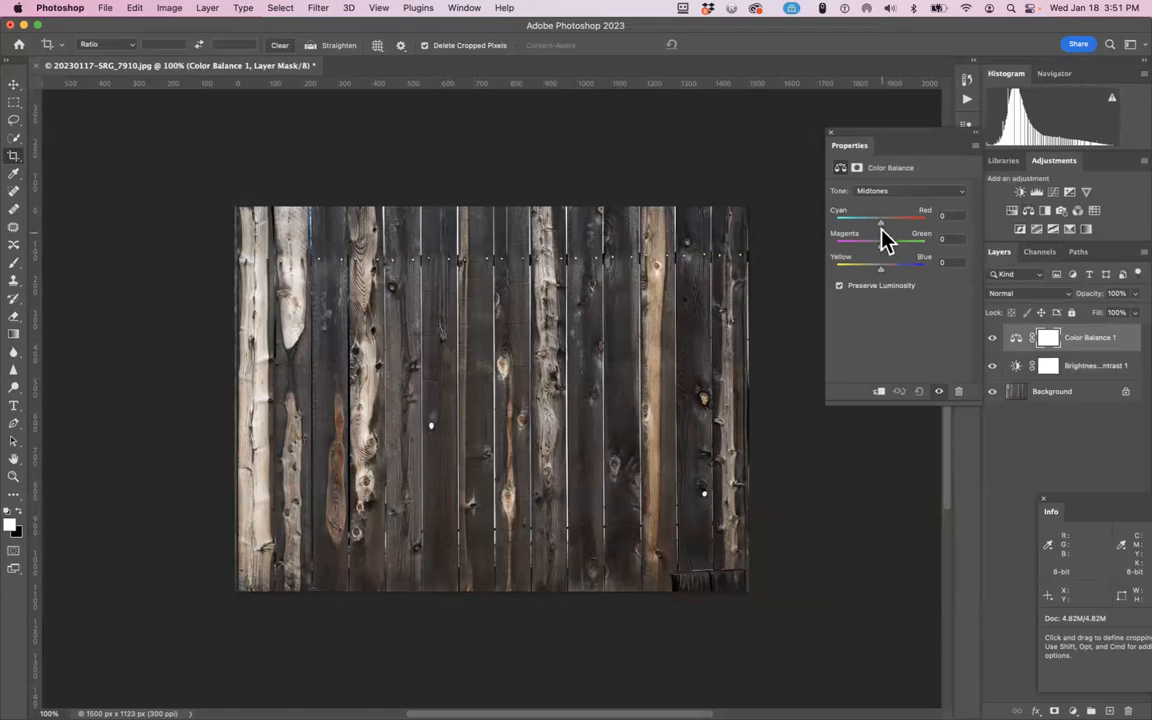
left_click_drag(880, 224, 888, 268)
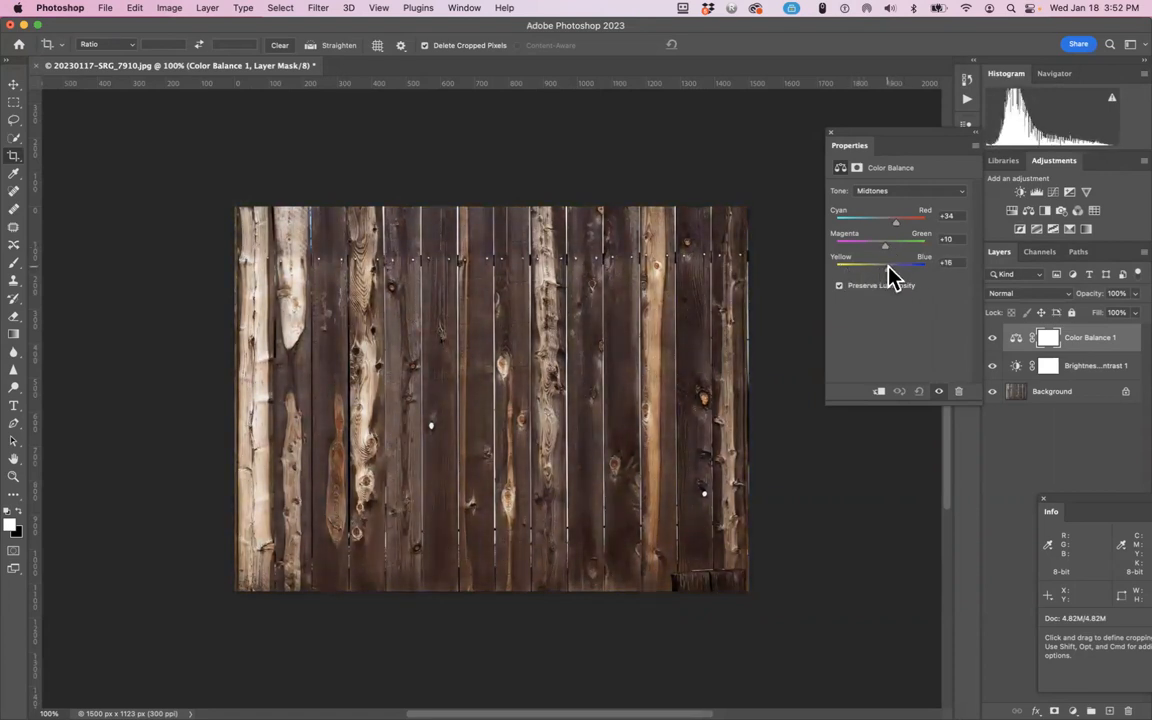
left_click_drag(895, 225, 934, 229)
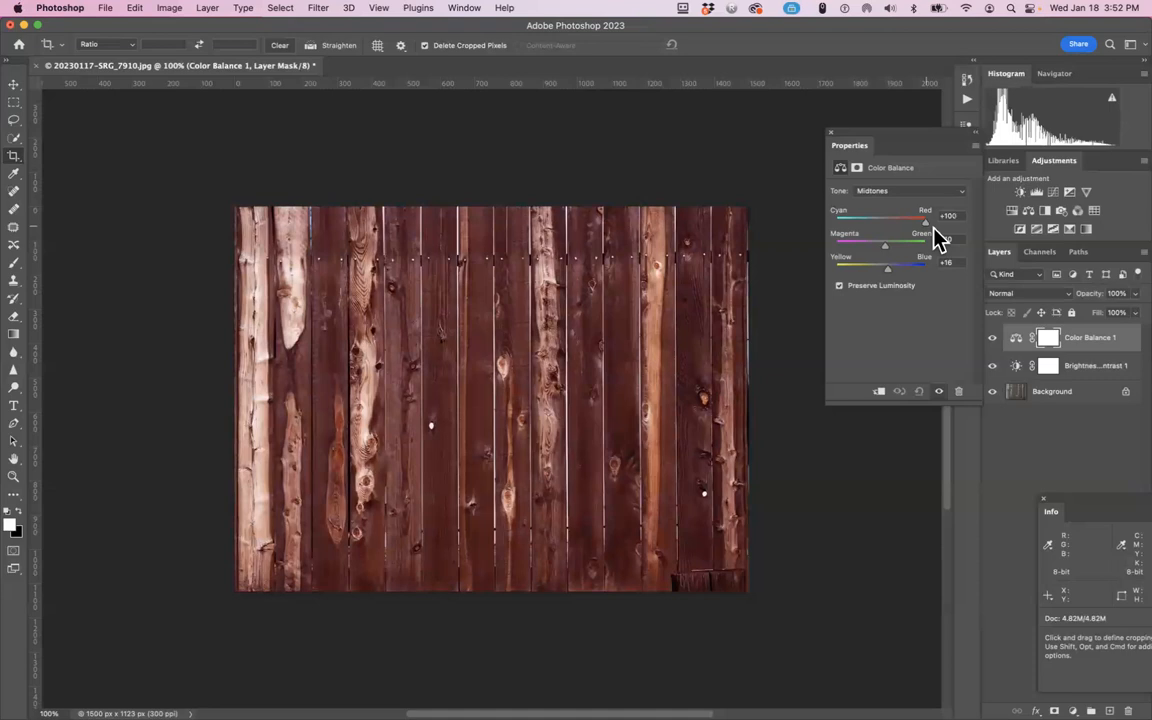
left_click_drag(933, 228, 905, 238)
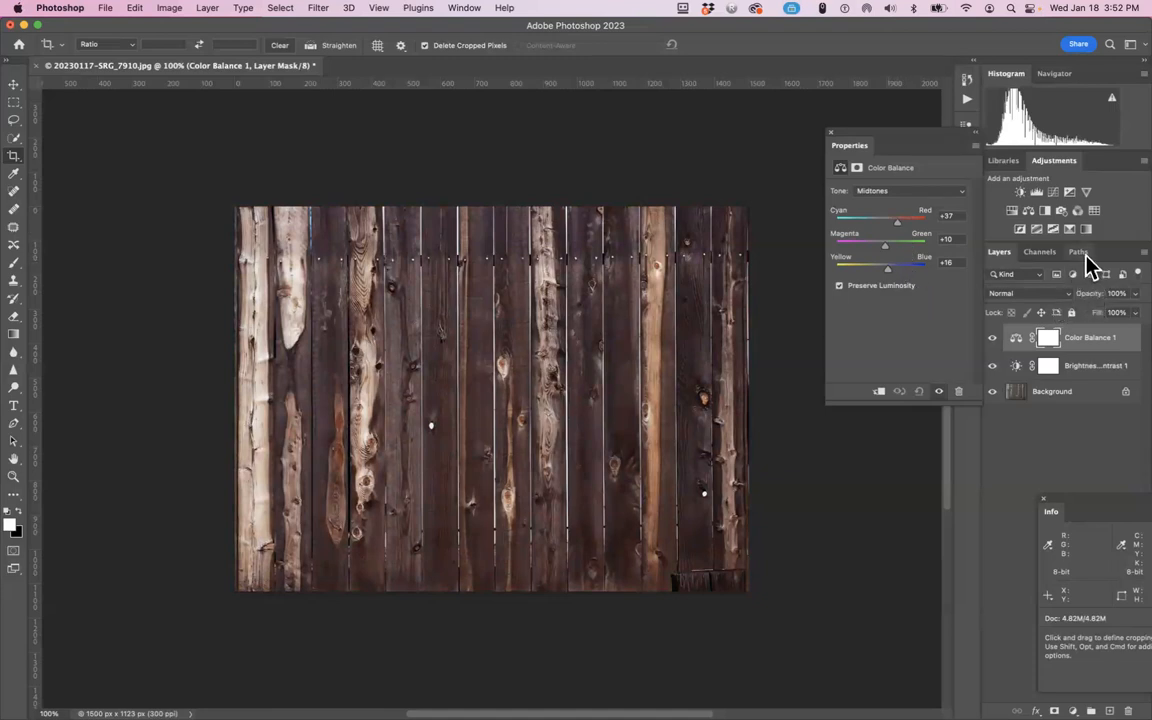
Add a Curves adjustment layer using the Strong Contrast (RGB) preset.
left_click(1055, 193)
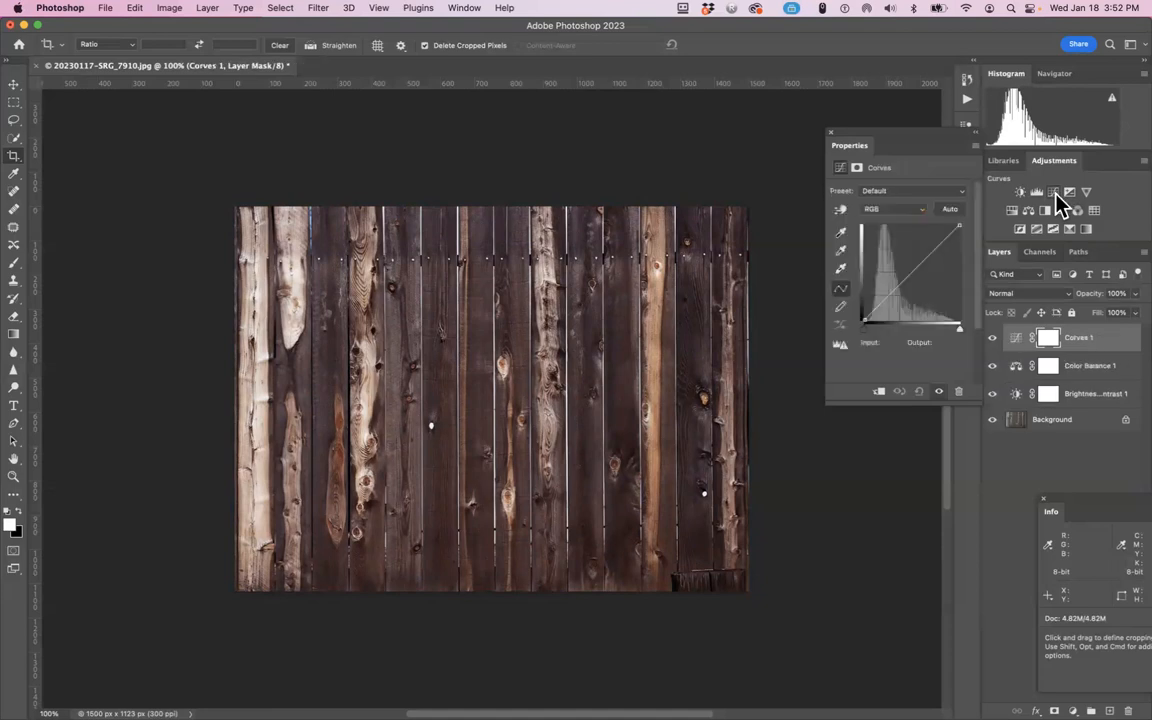
left_click(963, 192)
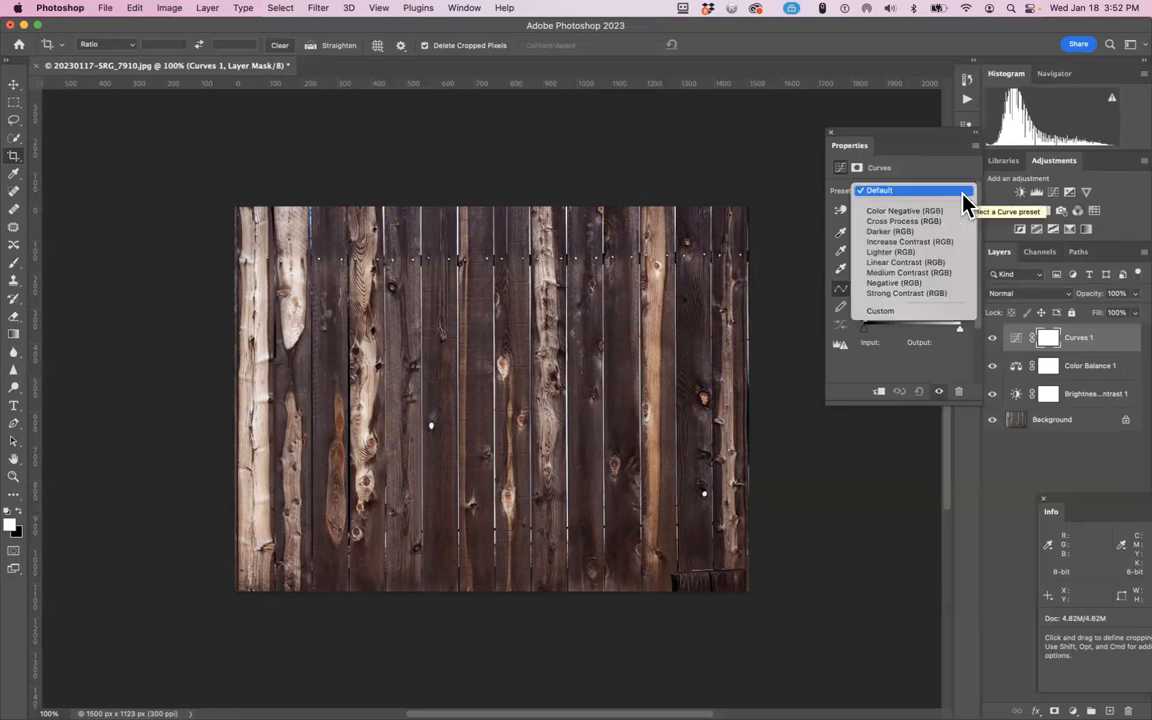
left_click(944, 293)
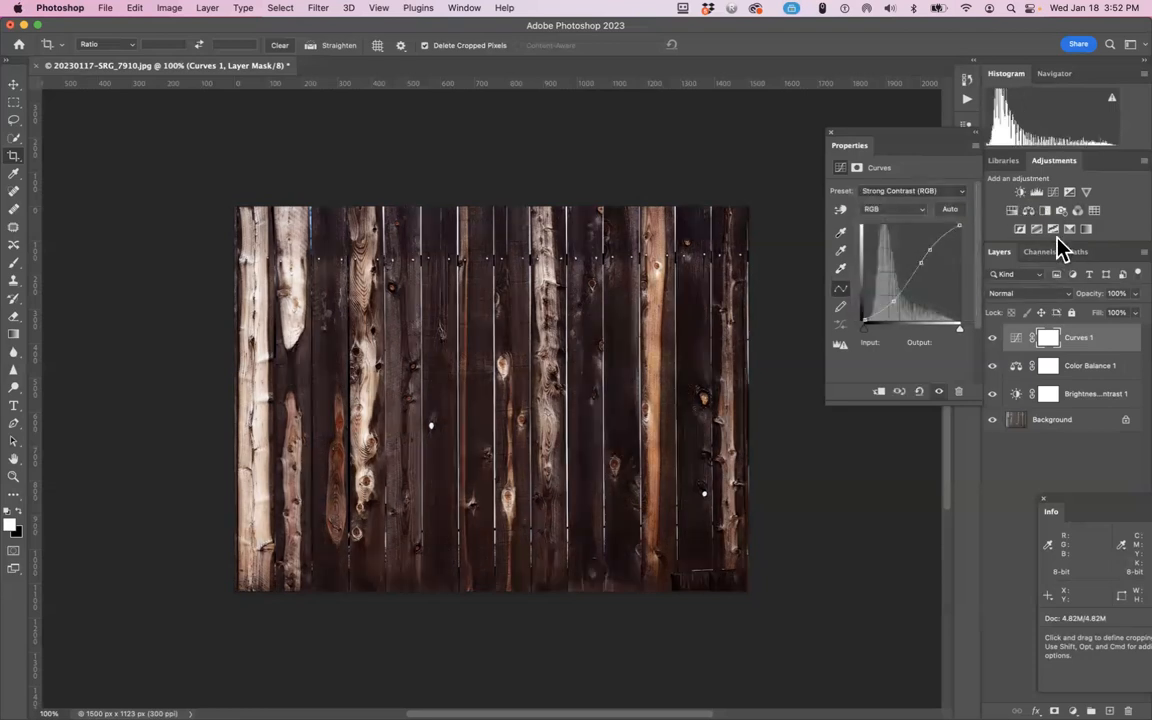
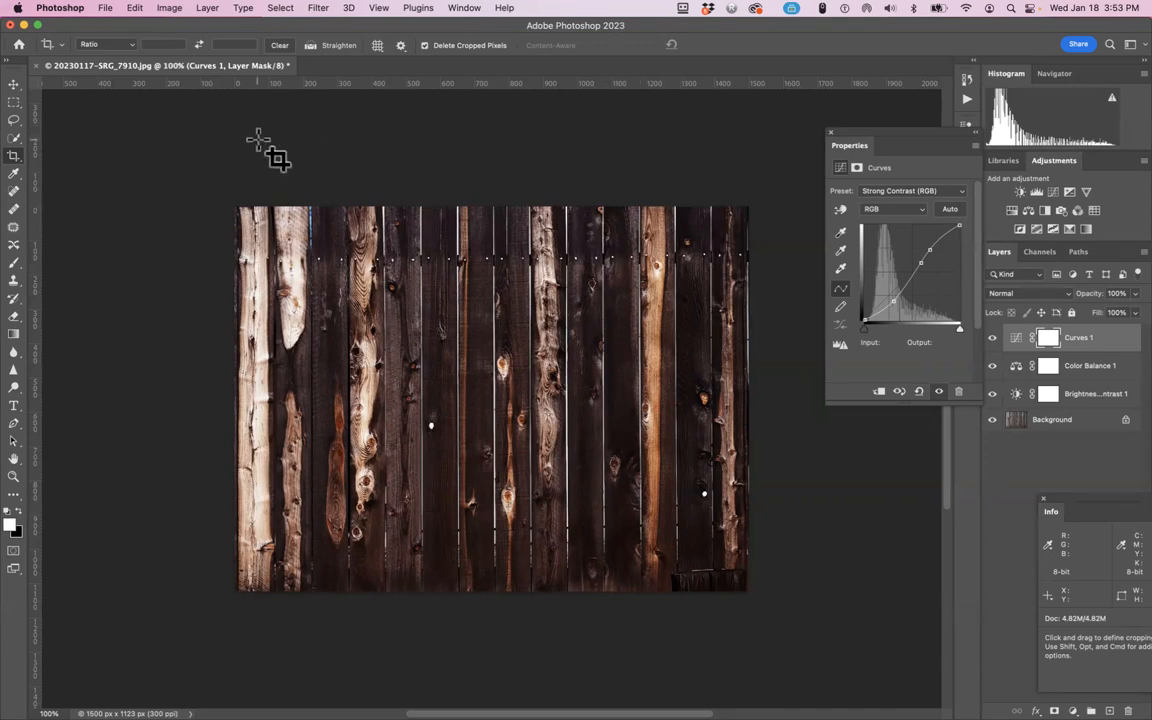
Flatten the fence image, merging the three adjustment layers into the Background.
left_click(107, 9)
left_click(352, 143)
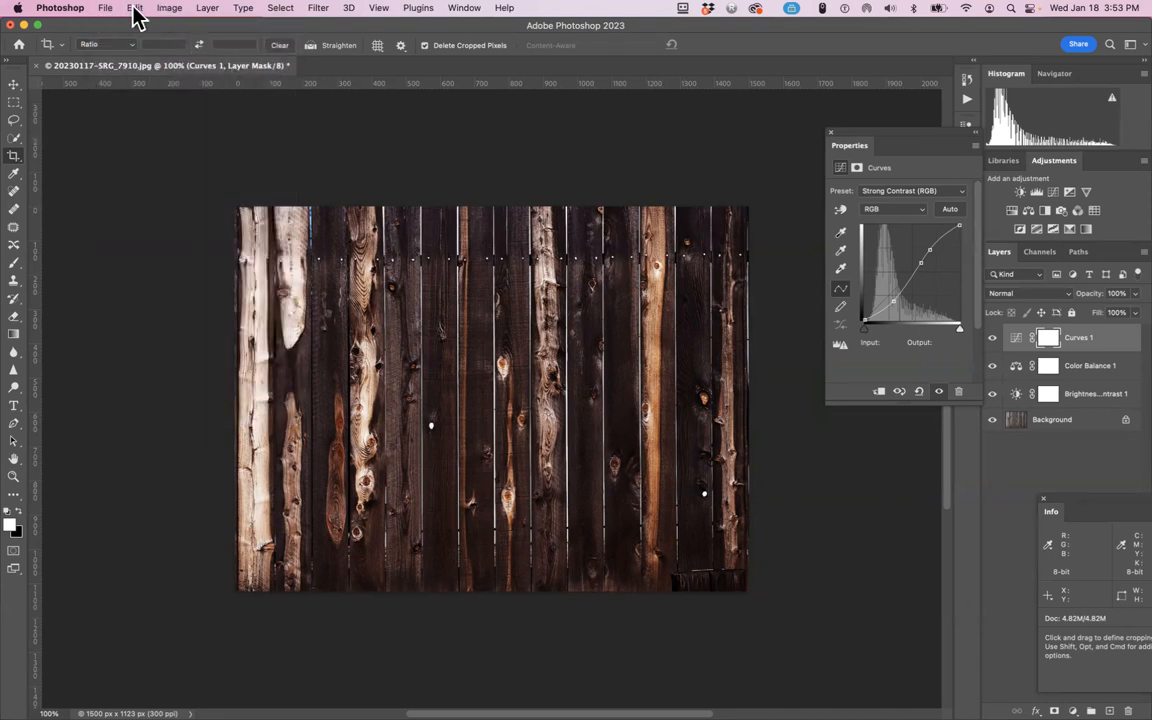
left_click(209, 11)
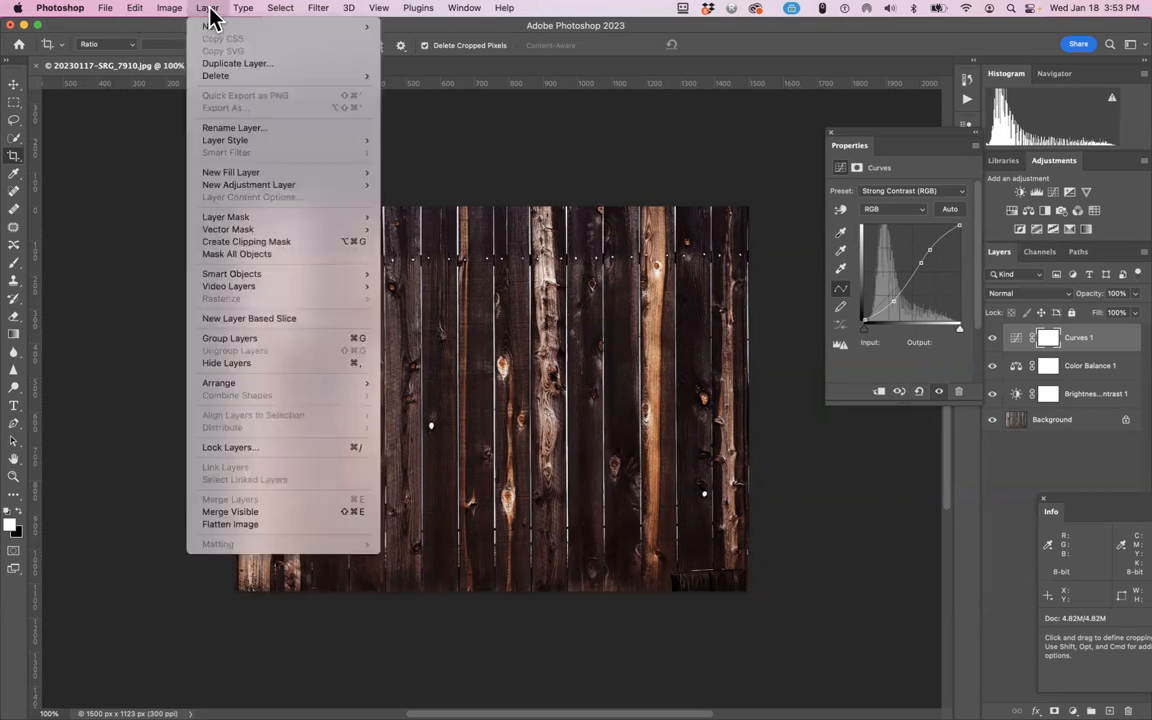
left_click(219, 524)
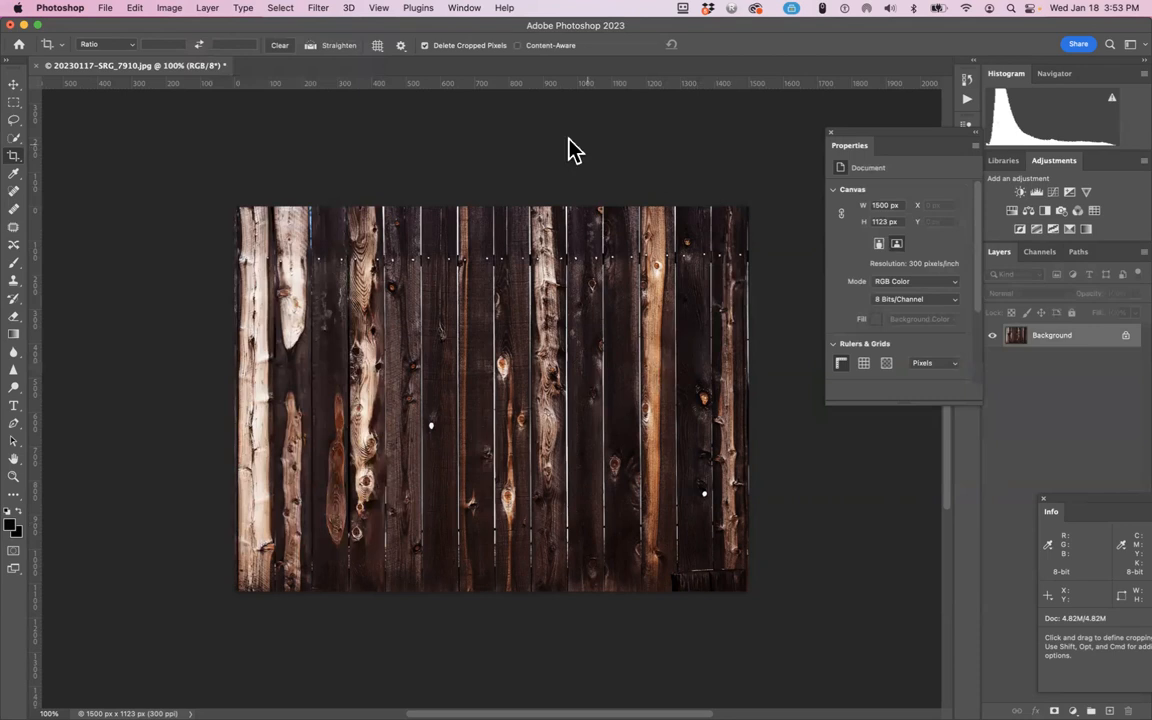
Try a Perspective Warp on the fence using a full-image plane with its upper-right corner pulled inward, auto-straightened horizontally and vertically.
left_click(170, 8)
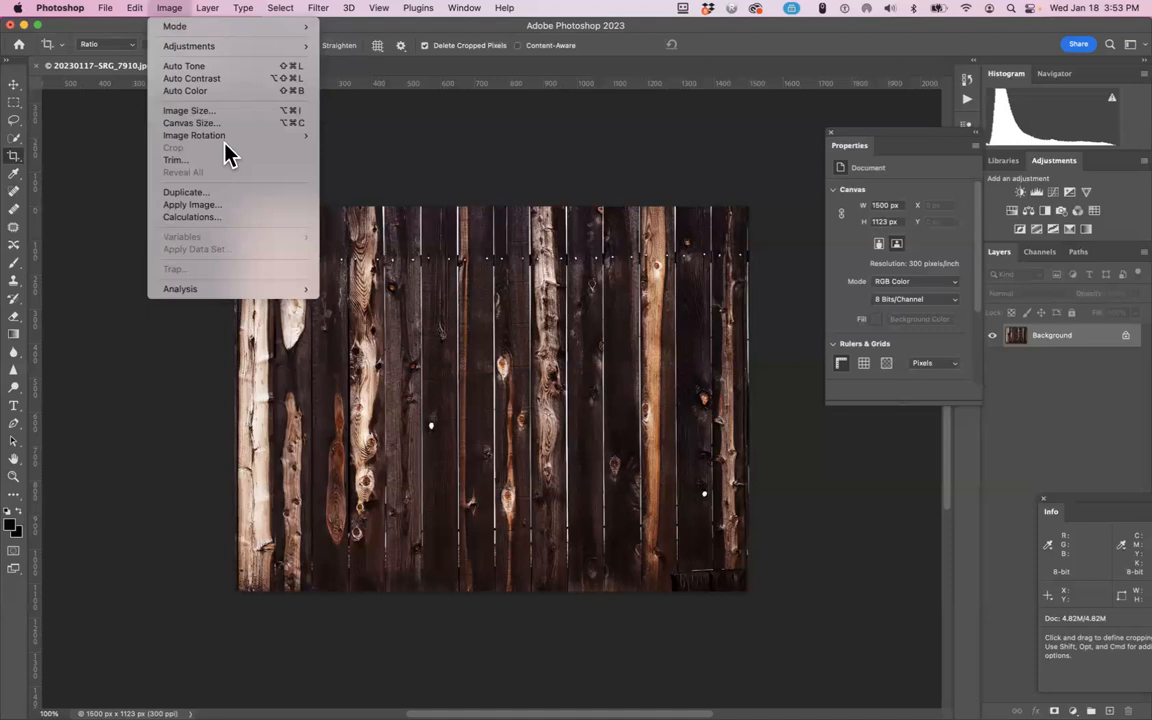
left_click(365, 178)
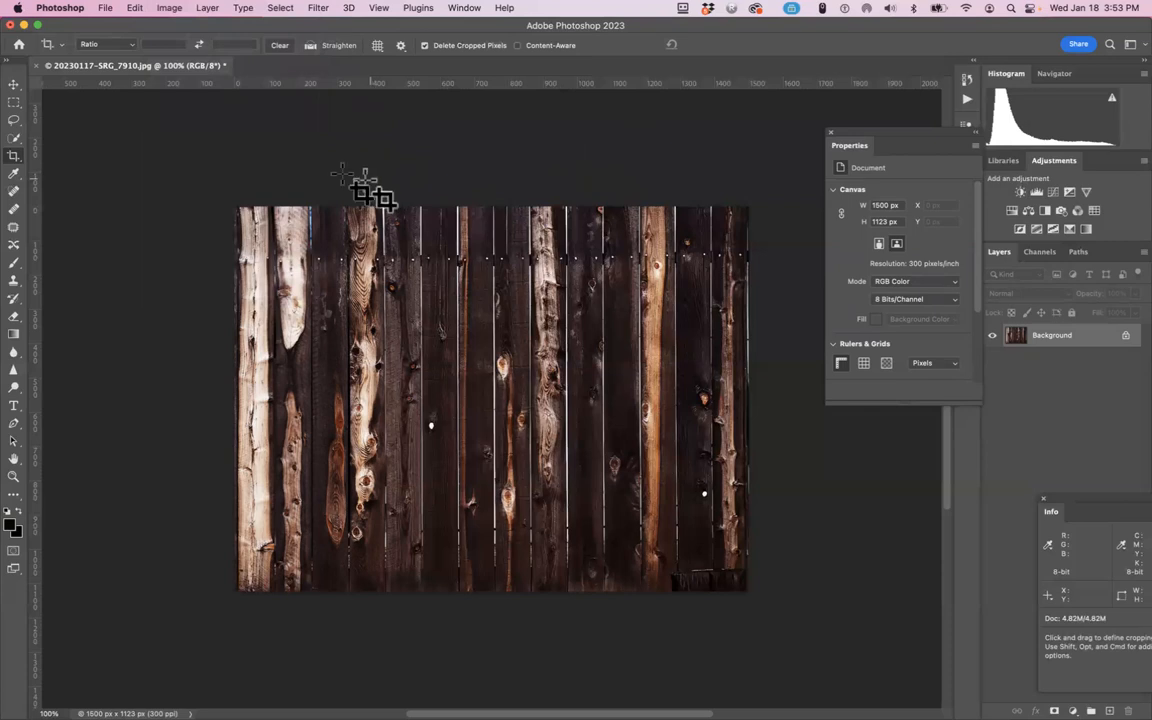
left_click(105, 9)
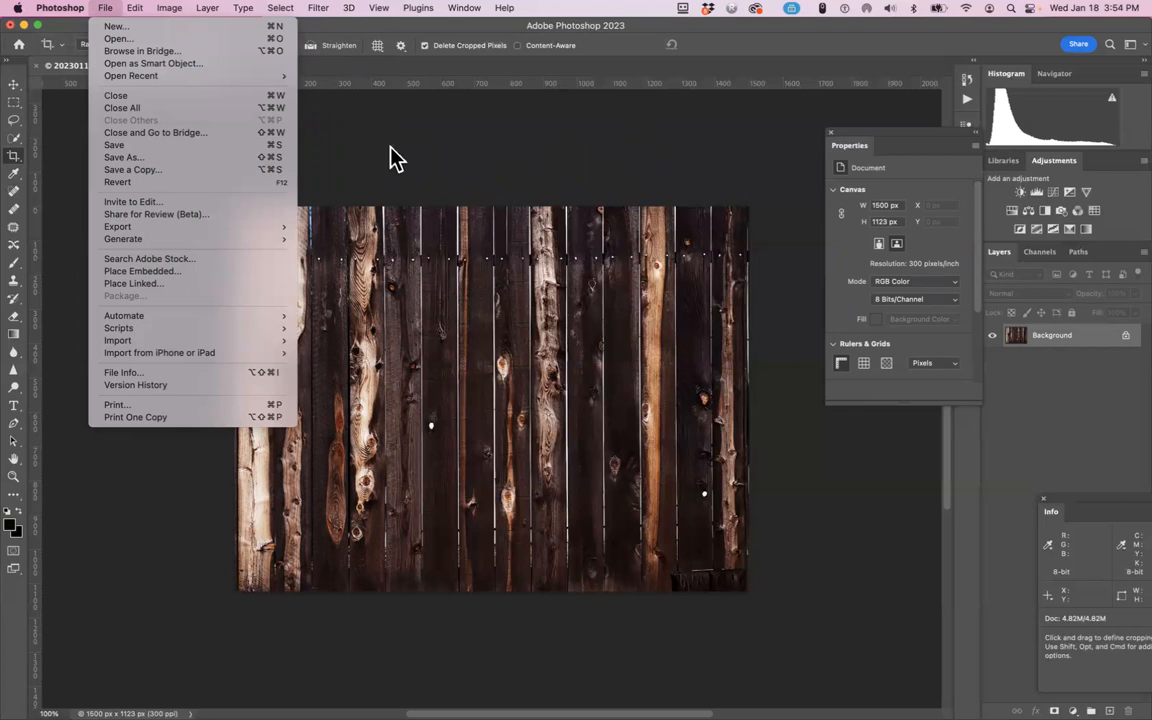
mouse_move(137, 18)
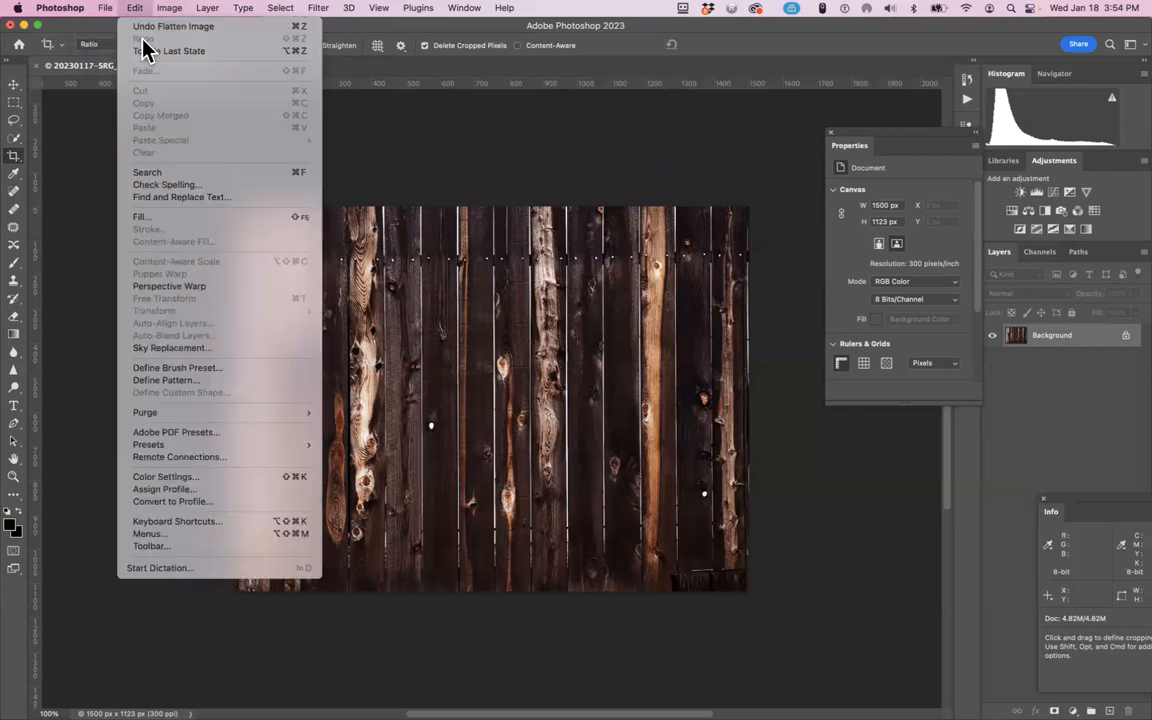
left_click(197, 290)
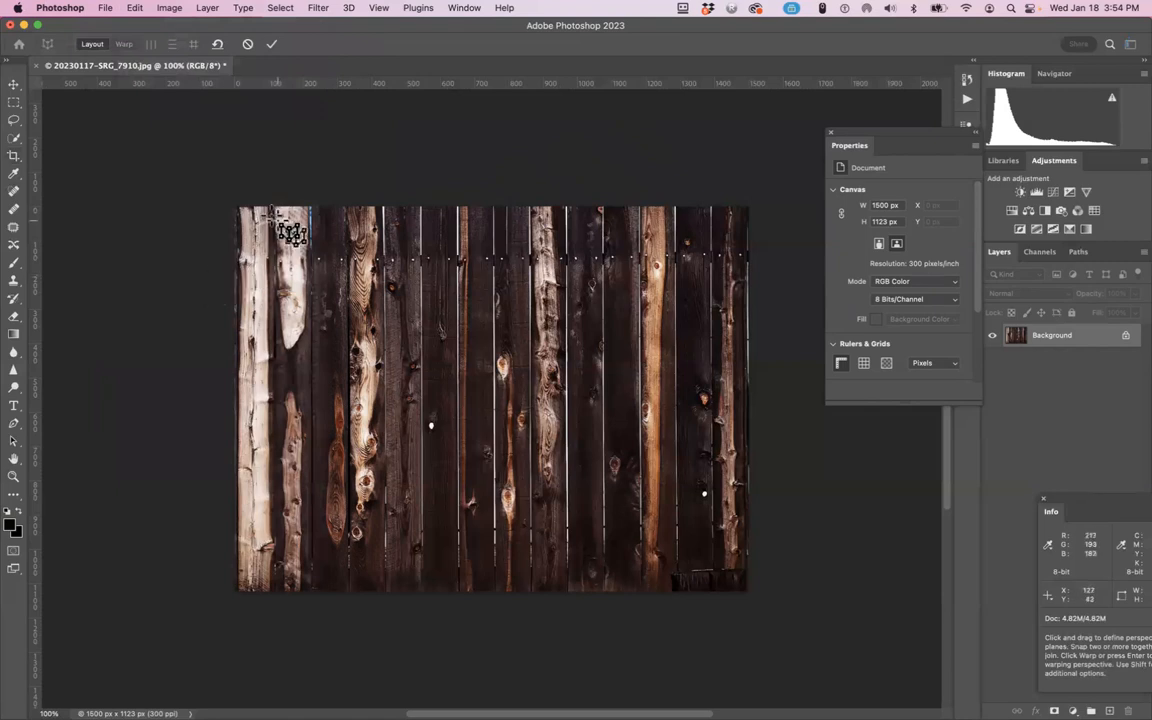
left_click_drag(237, 207, 743, 585)
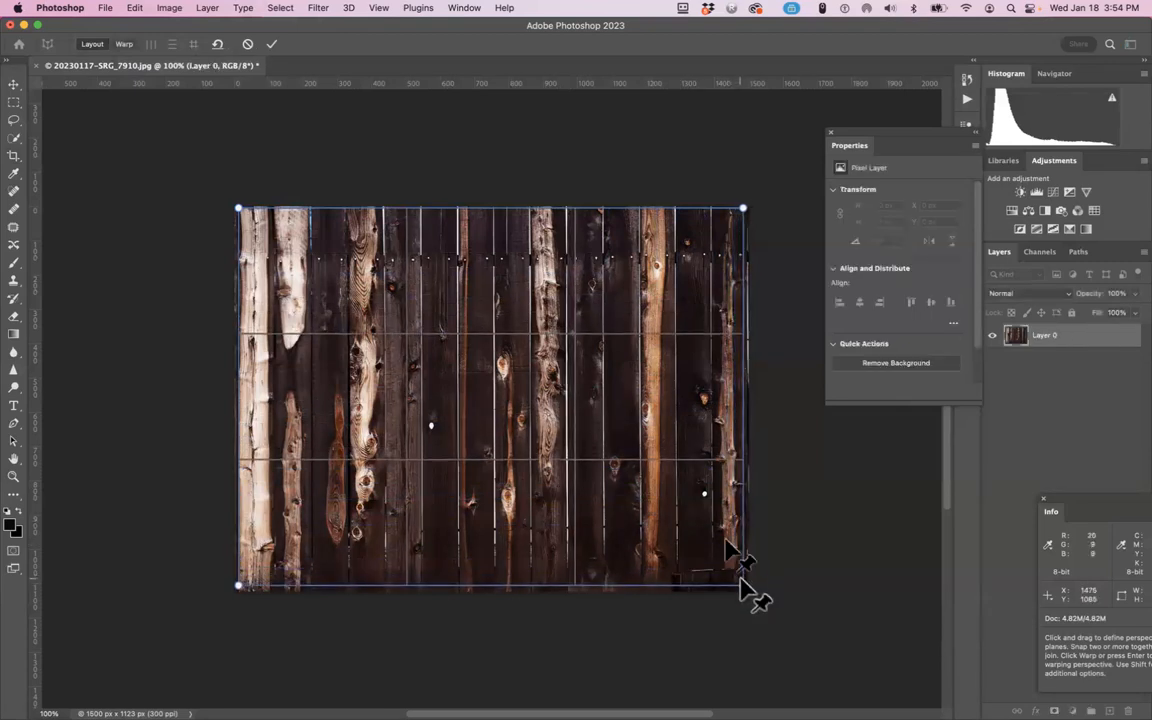
left_click_drag(743, 209, 631, 249)
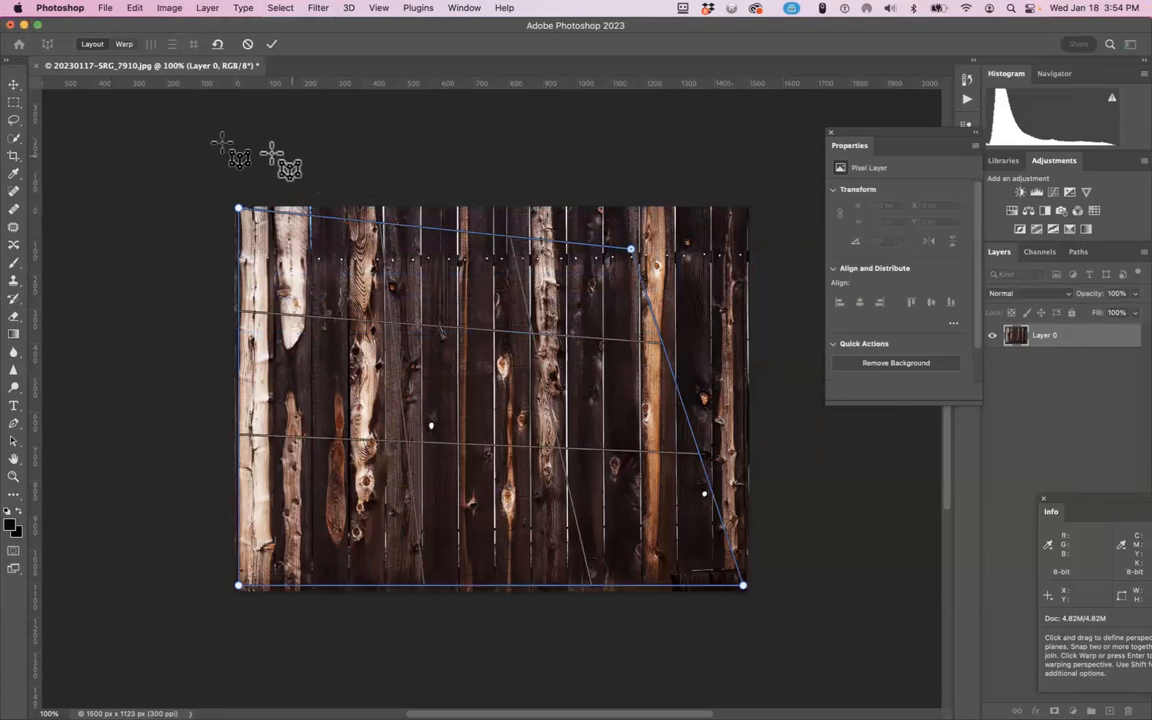
left_click(121, 45)
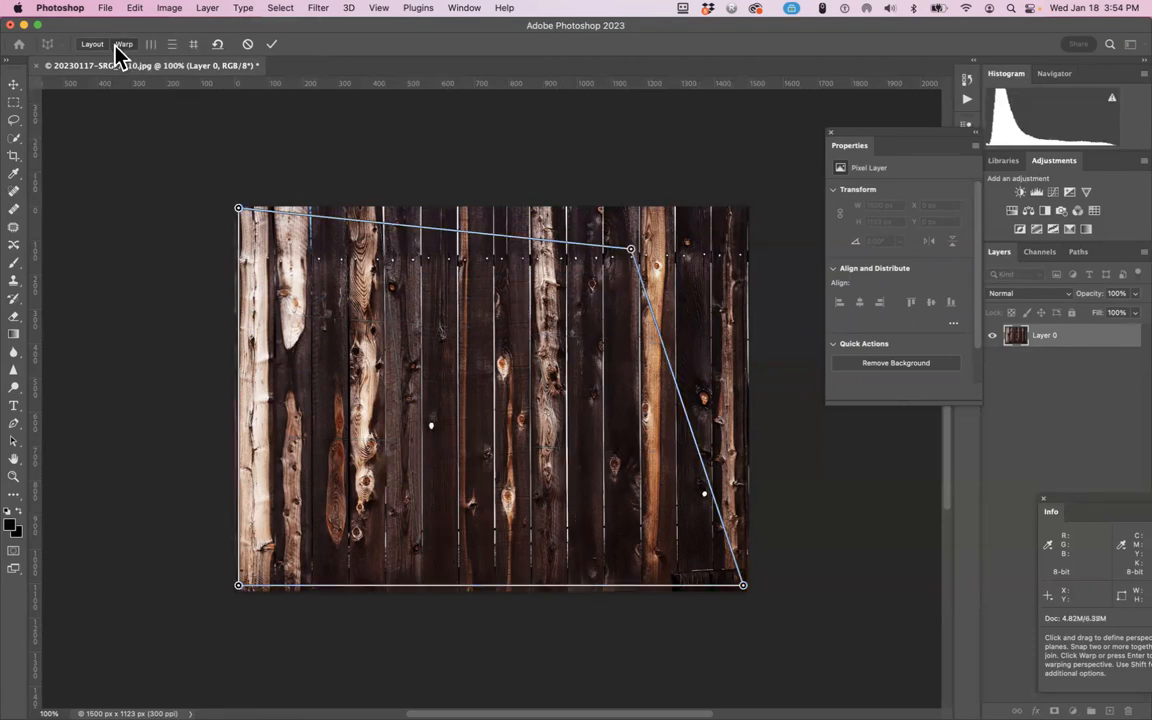
left_click(192, 44)
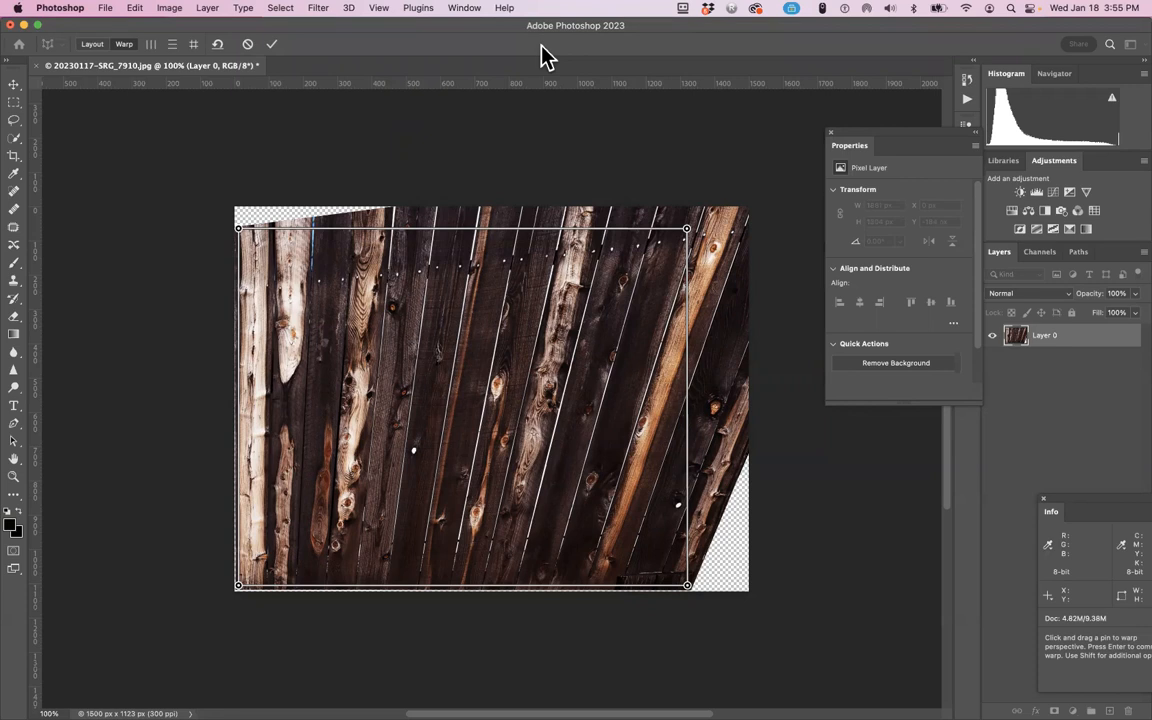
Close the fence photo without applying the Perspective Warp and without saving the changes.
scroll(540, 57, "left", 10)
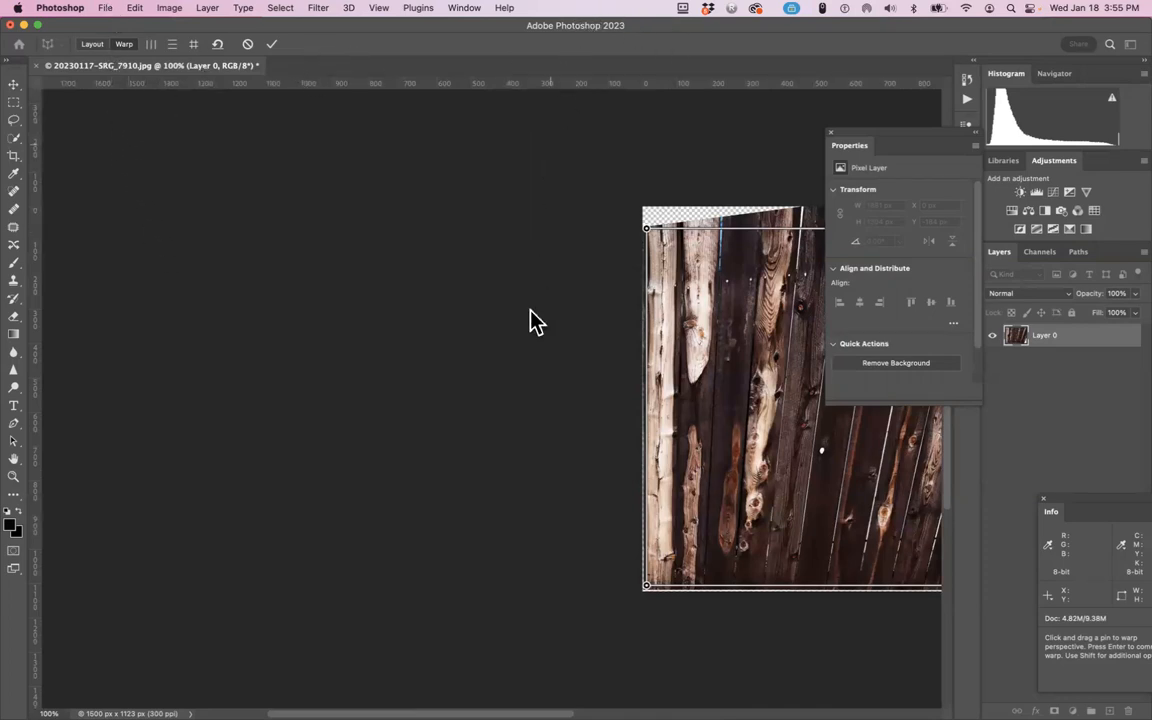
left_click(132, 12)
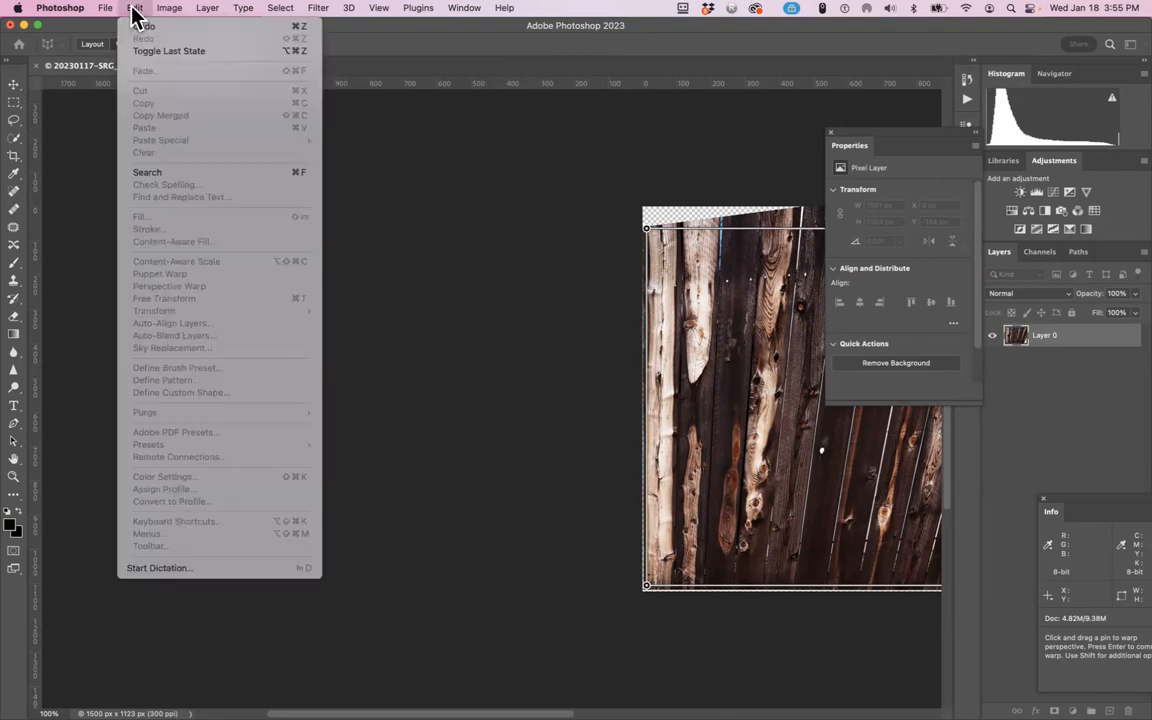
mouse_move(109, 12)
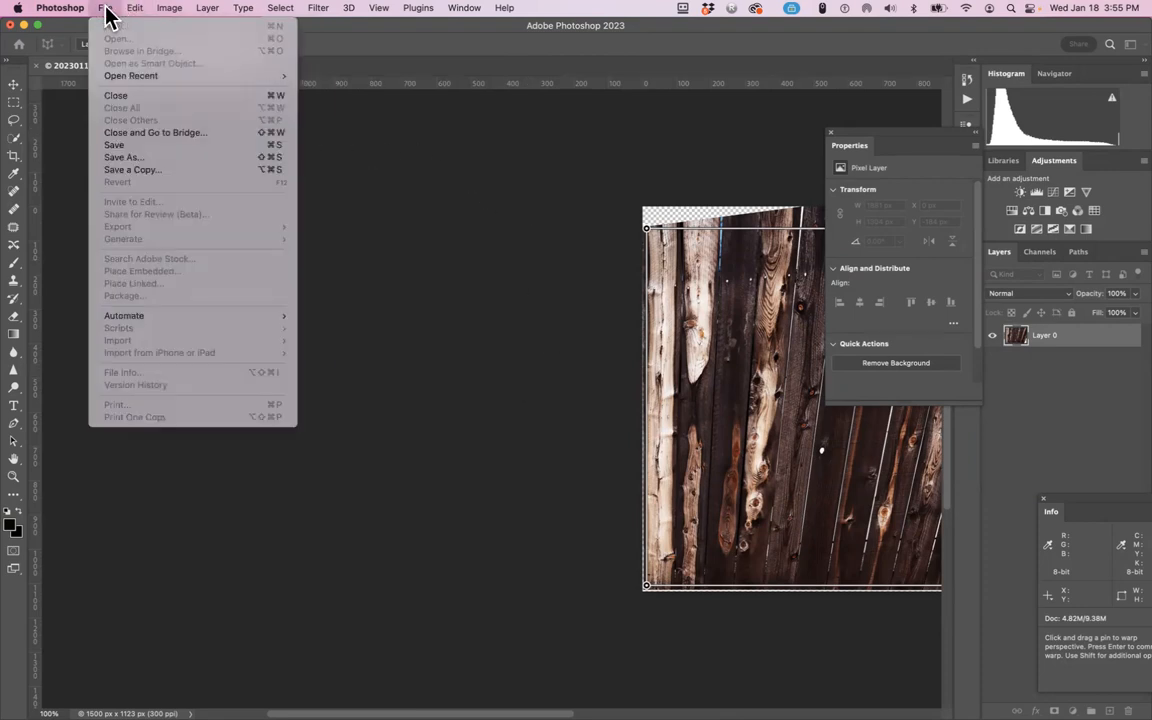
left_click(117, 96)
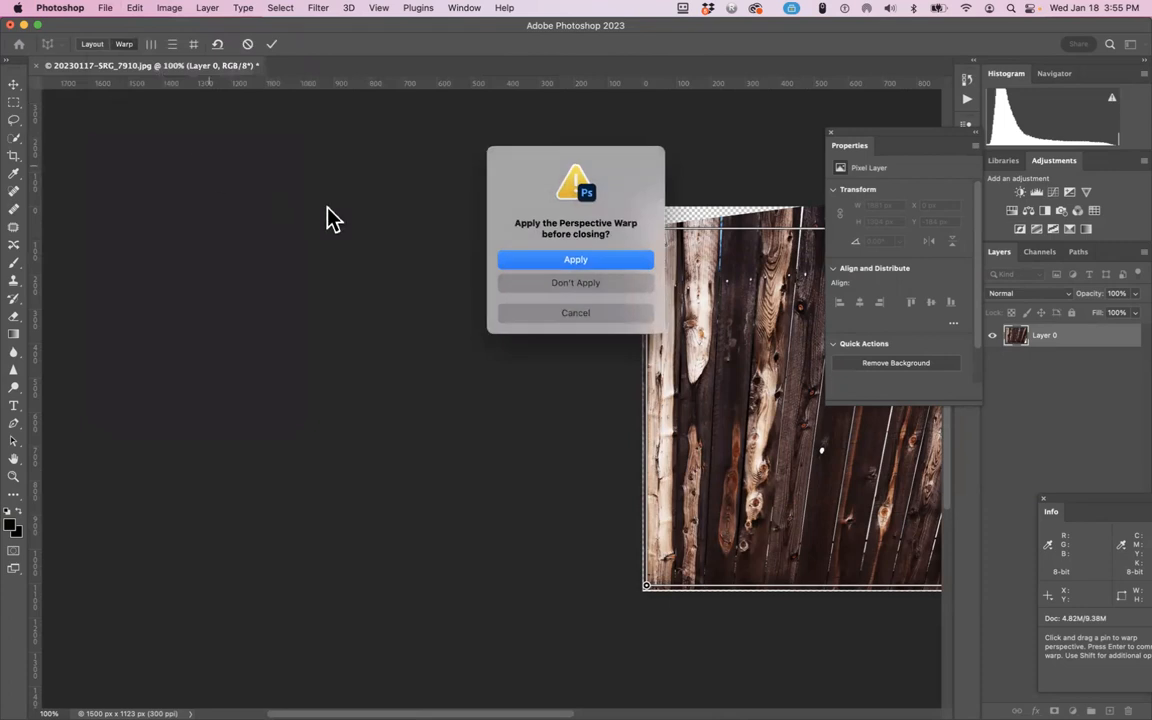
left_click(551, 285)
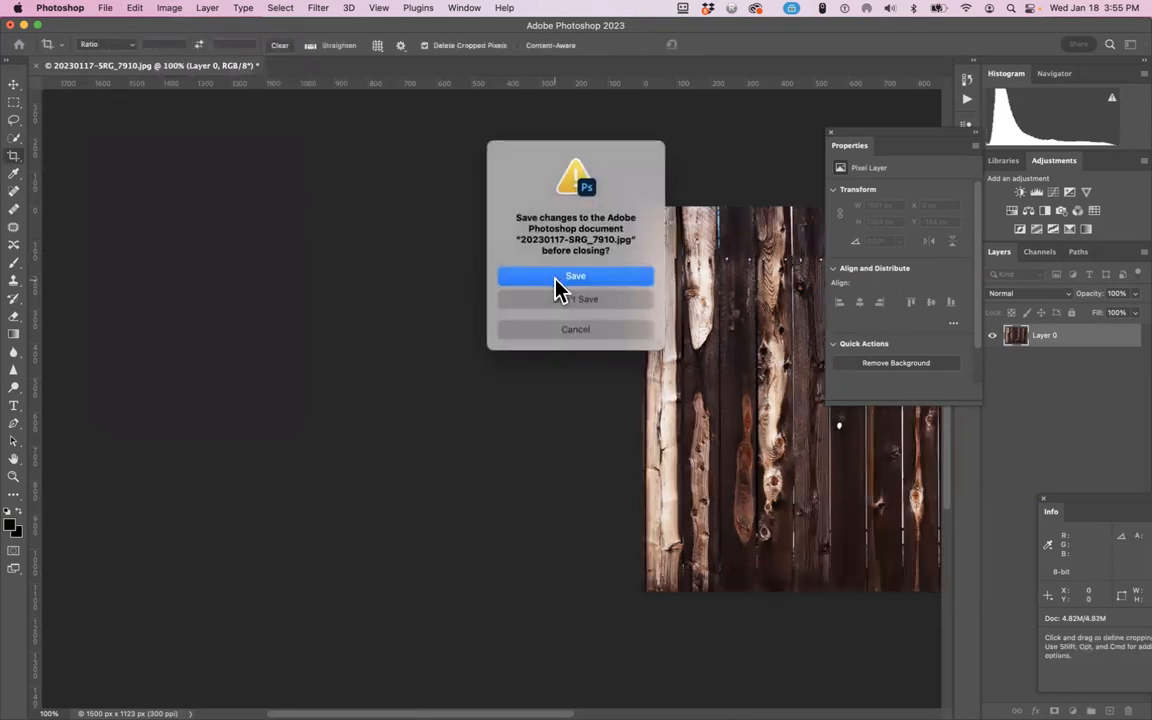
left_click(576, 299)
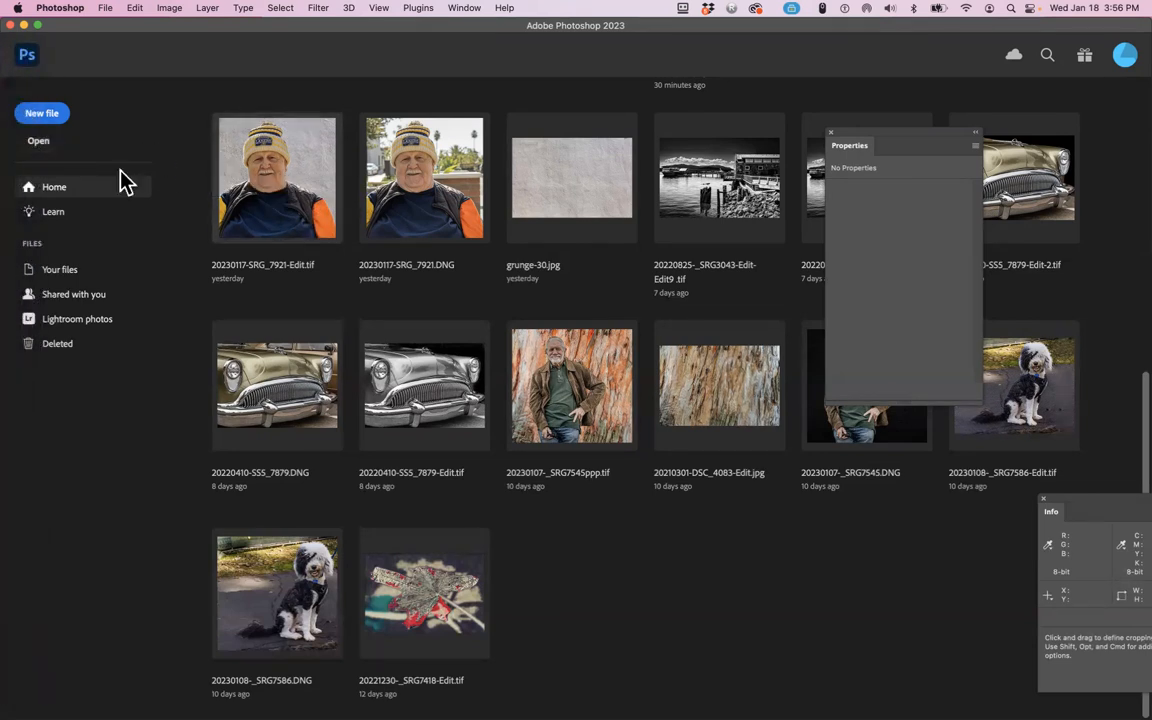
Switch to Lightroom Classic and show the photos in the JPG subfolder of the 2023-01-17 folder.
left_click(20, 265)
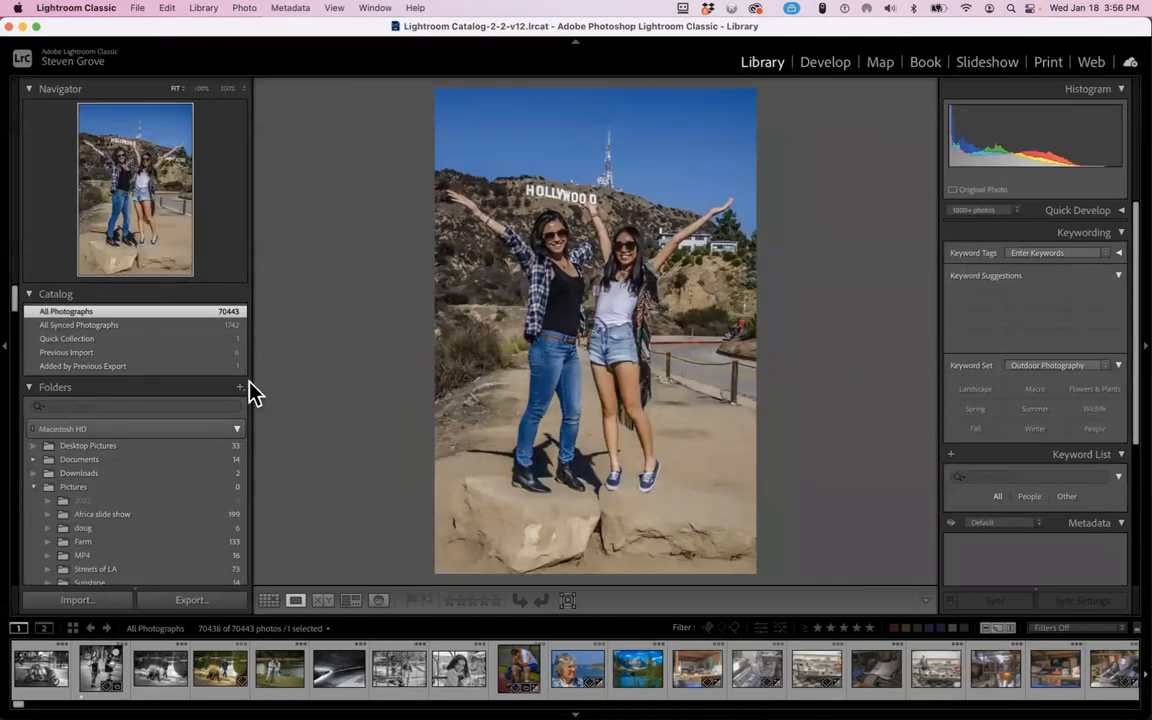
scroll(188, 404, "down", 10)
scroll(188, 404, "down", 10)
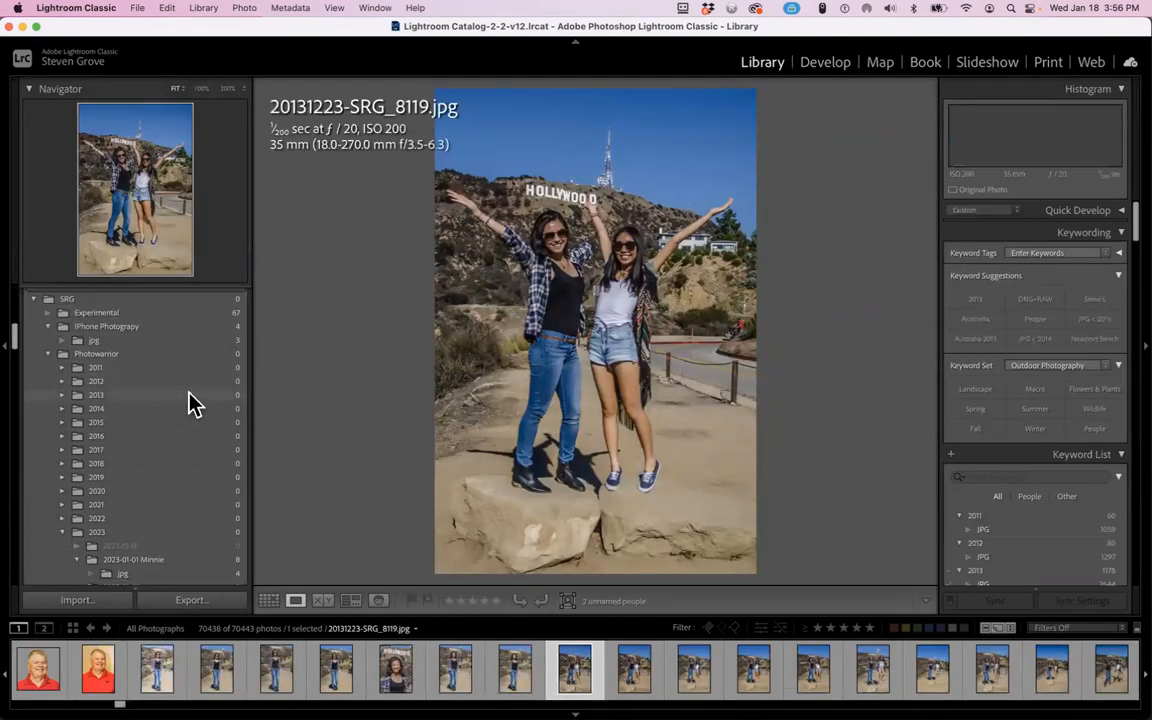
scroll(184, 406, "down", 15)
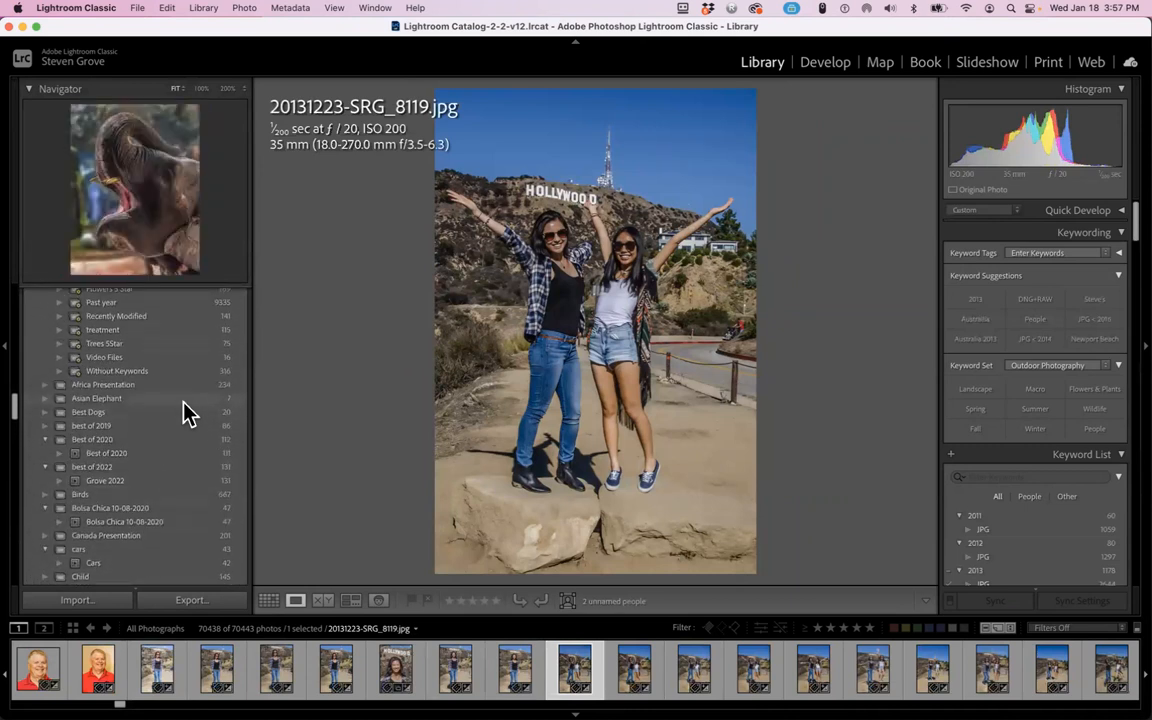
scroll(186, 411, "up", 2)
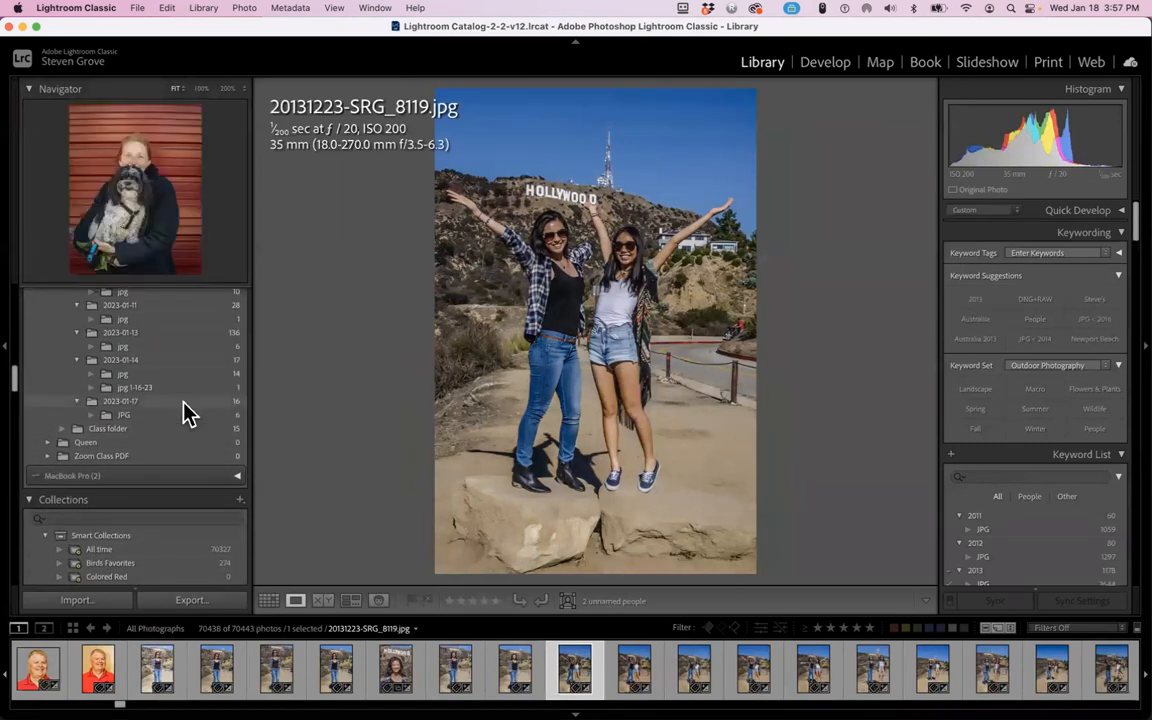
left_click(121, 416)
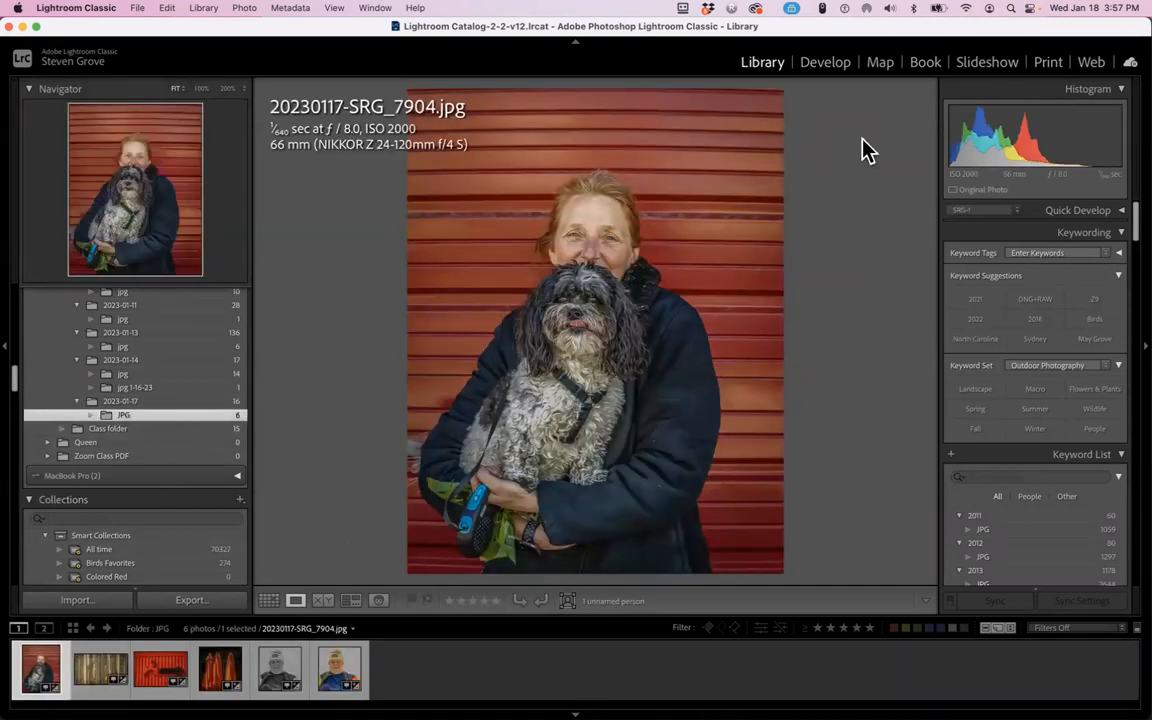
Open the color portrait 20230117-SRG_7921-Edit.jpg in the Develop module and examine its edit history.
left_click(280, 668)
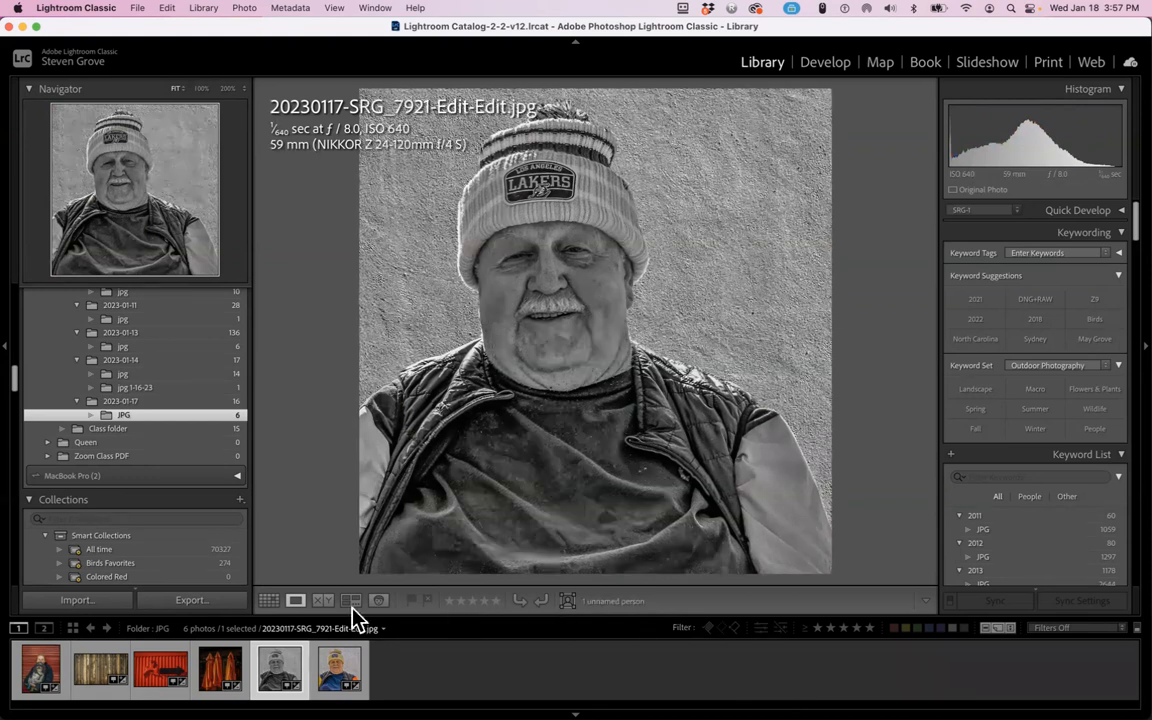
left_click(268, 602)
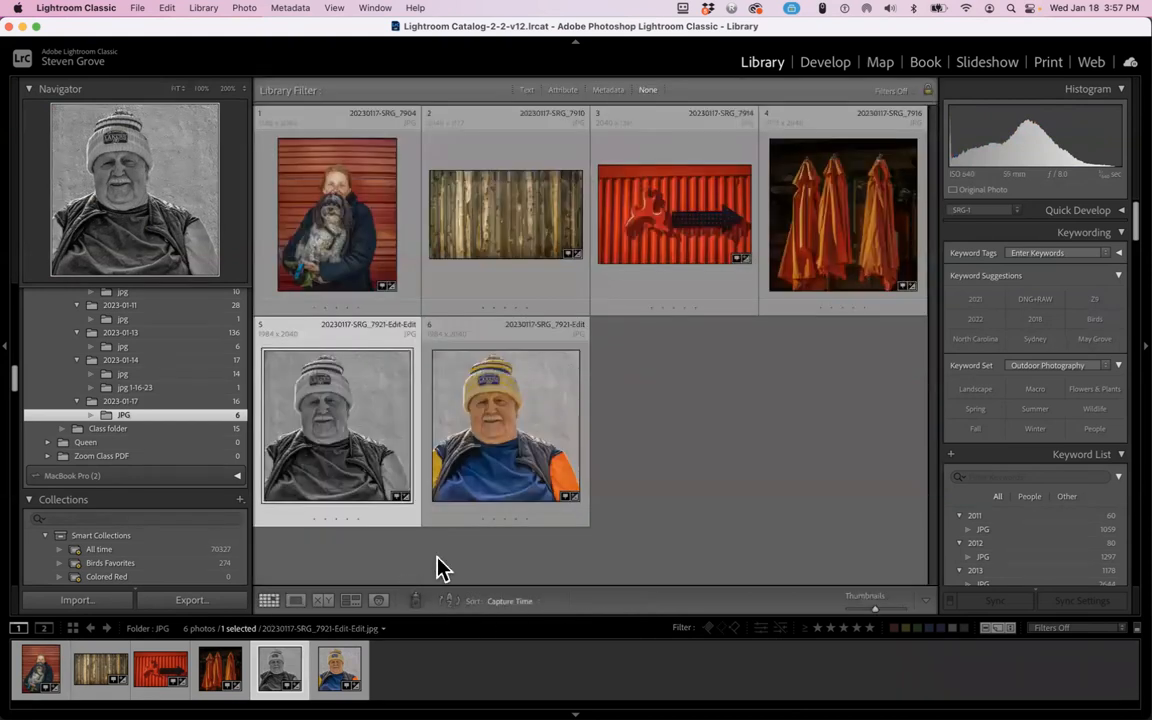
left_click(482, 443)
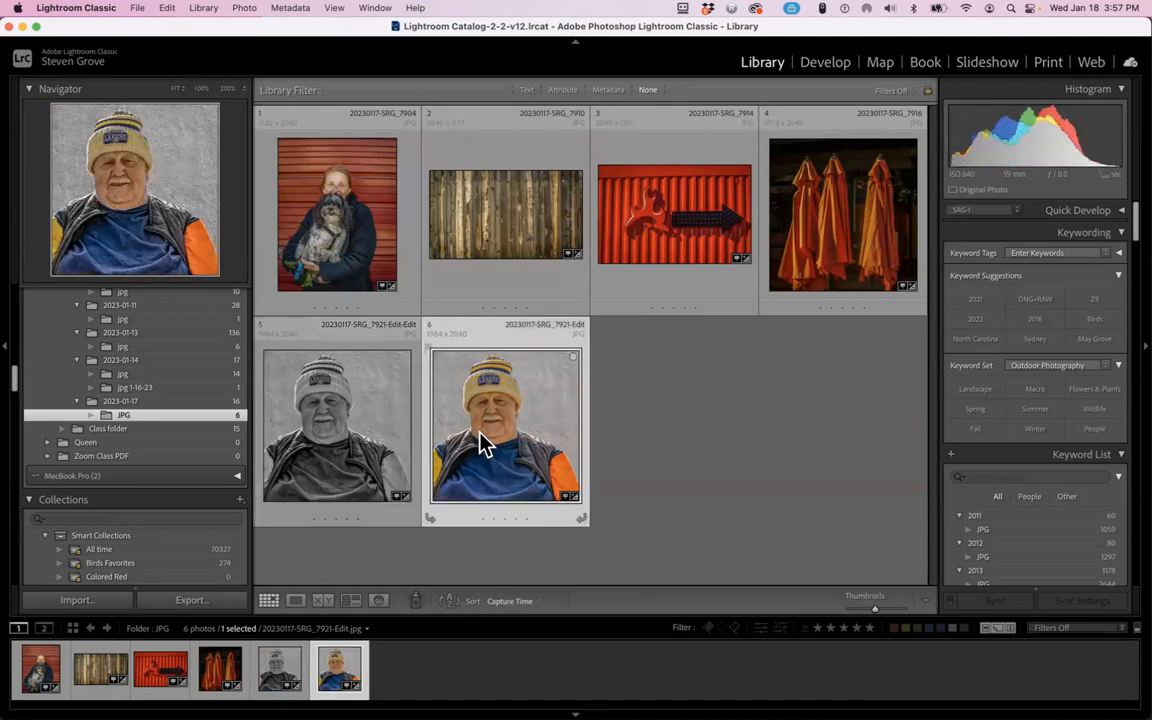
double_click(482, 443)
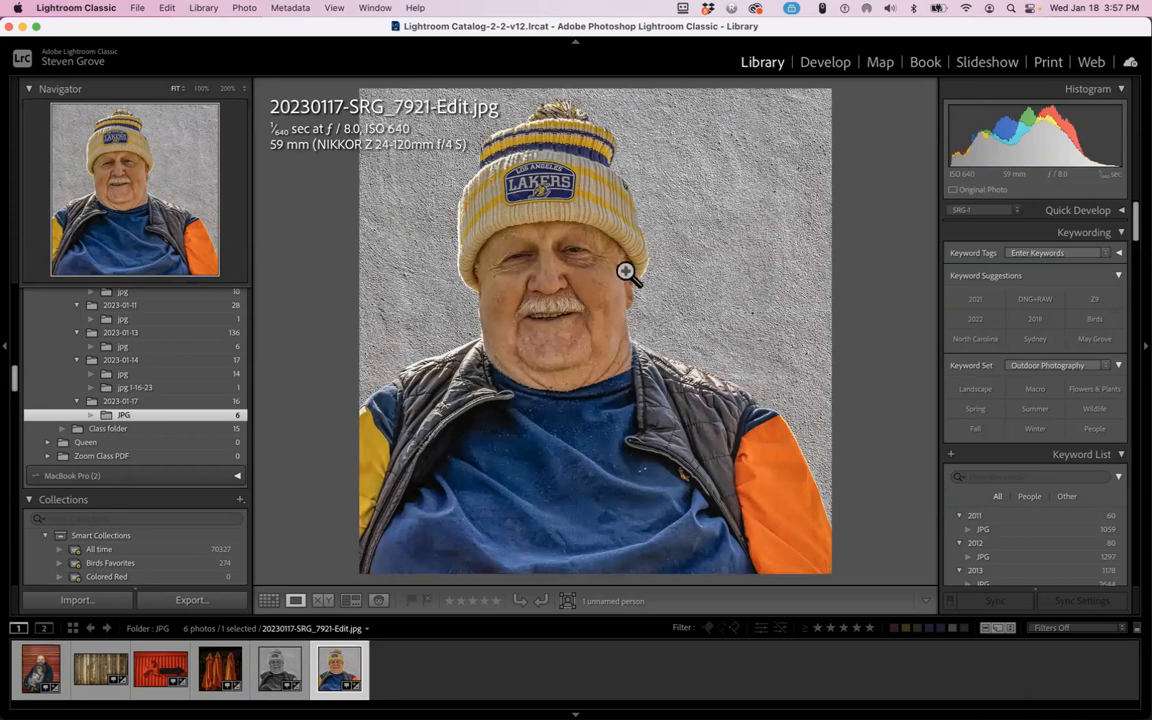
left_click(836, 64)
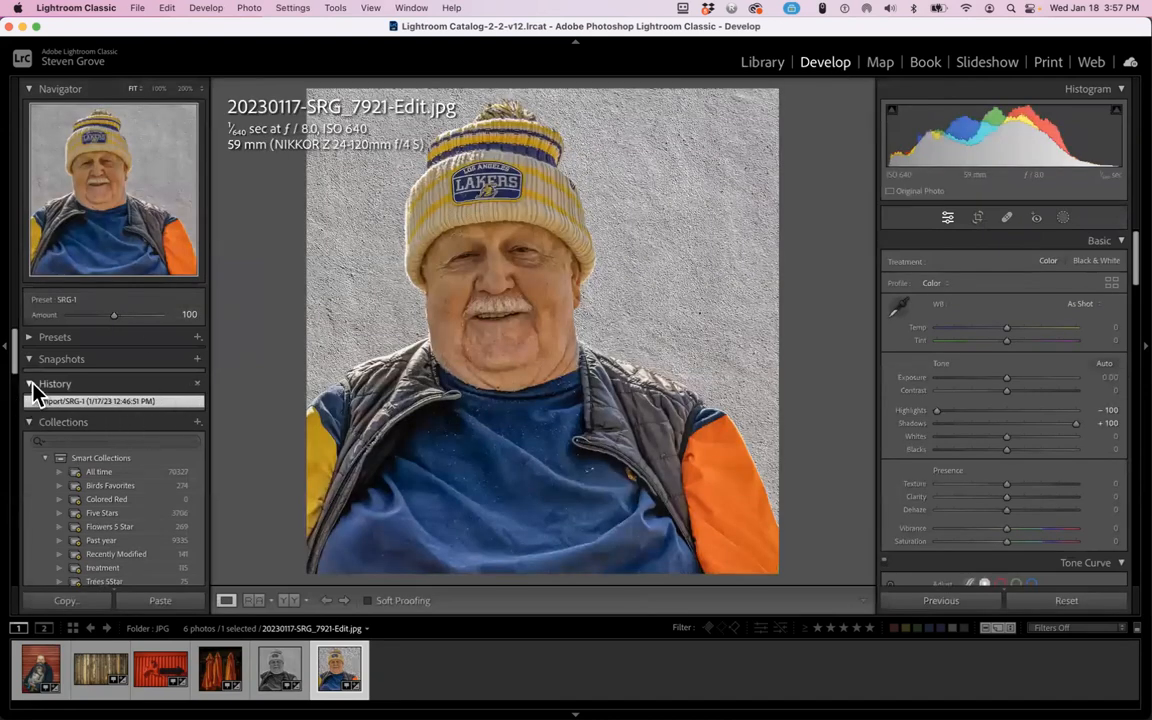
left_click(31, 384)
left_click(31, 384)
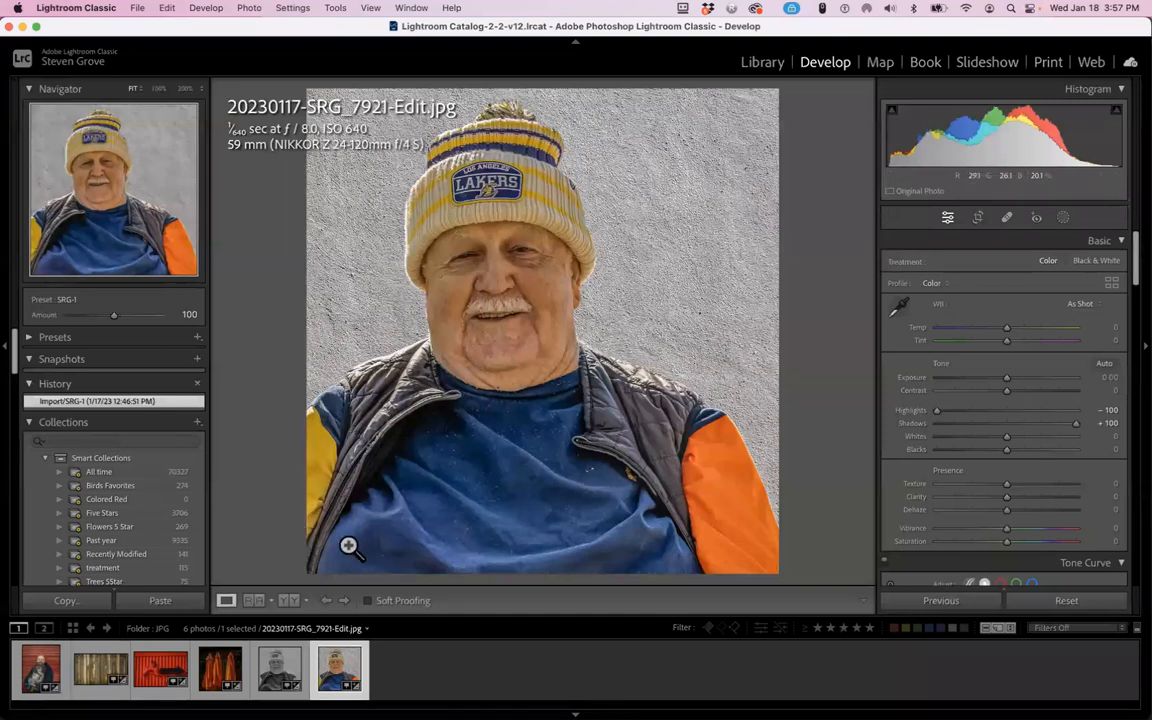
Go to the portrait's folder in the Library, show its parent folder 2023-01-17 as a grid and open 20230117-SRG_7921-Edit.tif.
right_click(402, 355)
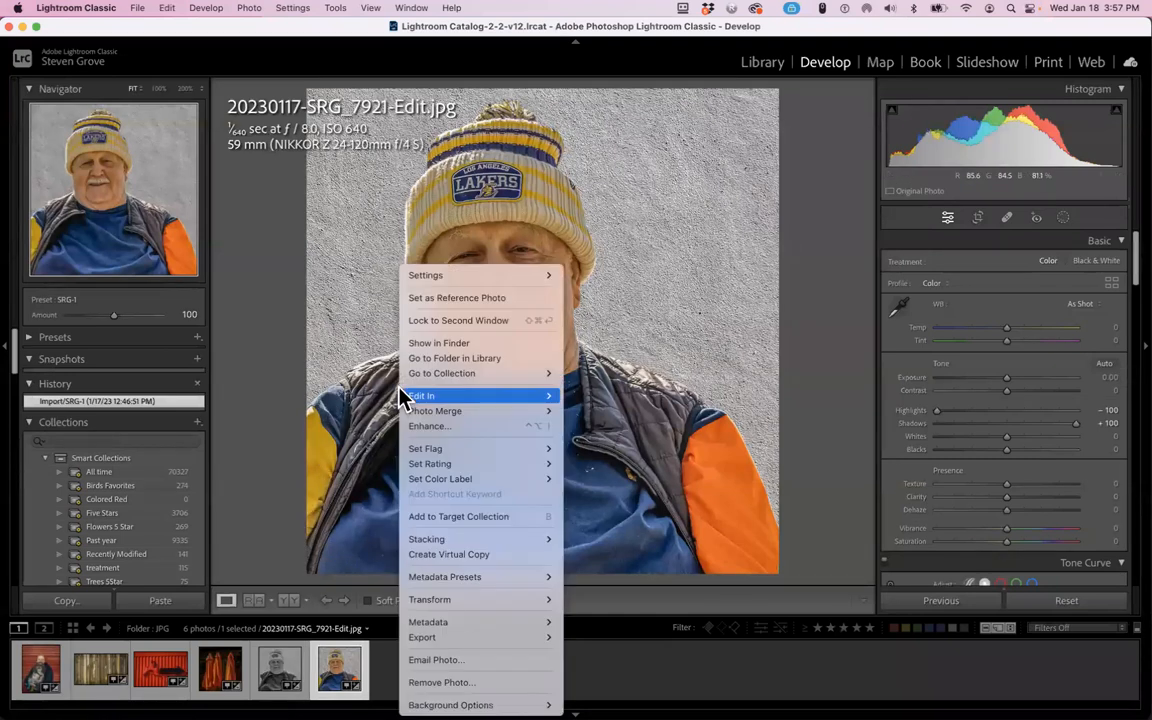
left_click(447, 358)
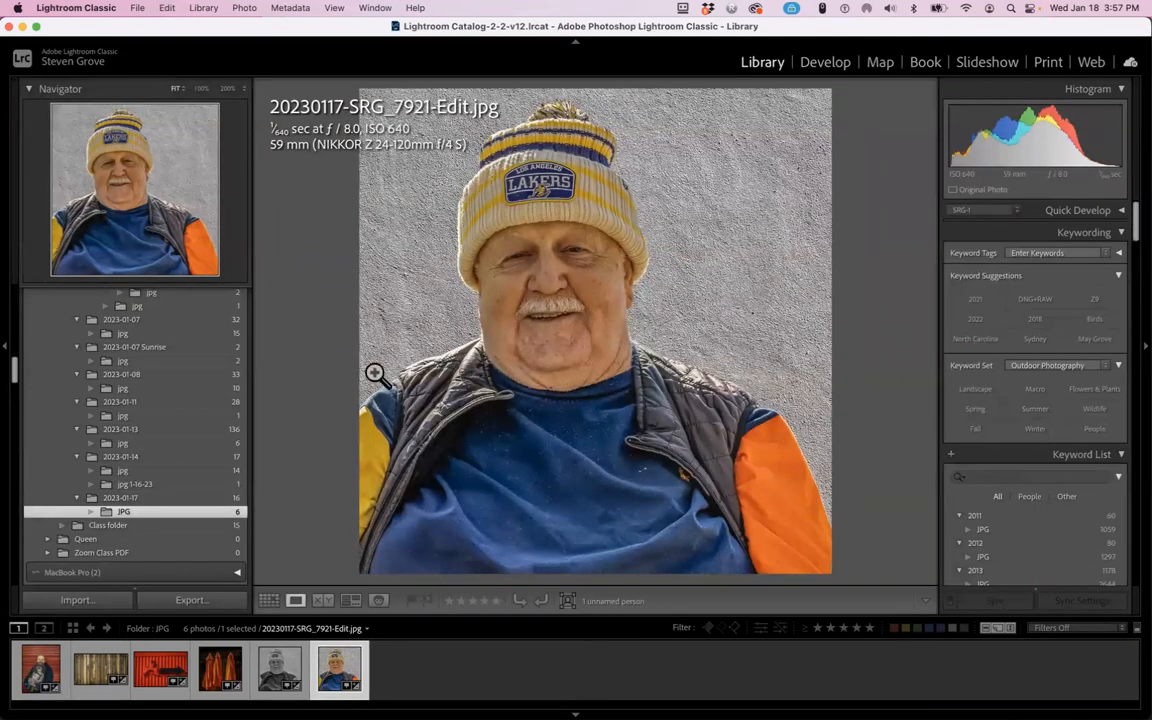
left_click(160, 499)
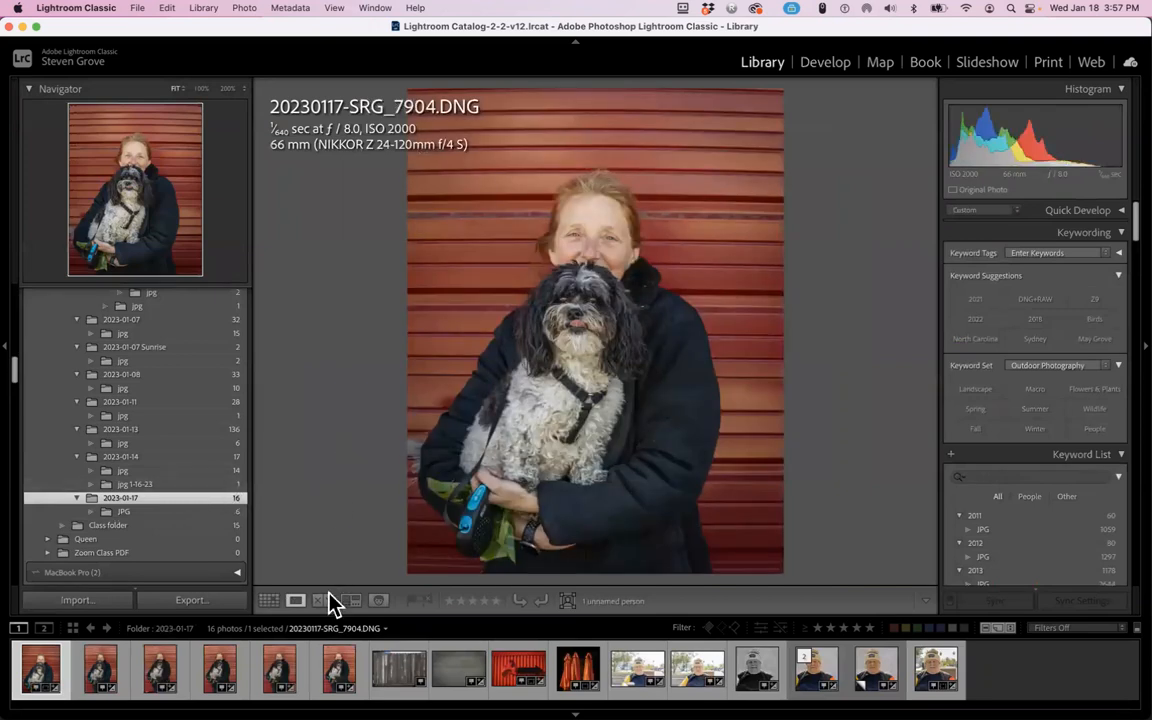
left_click(269, 603)
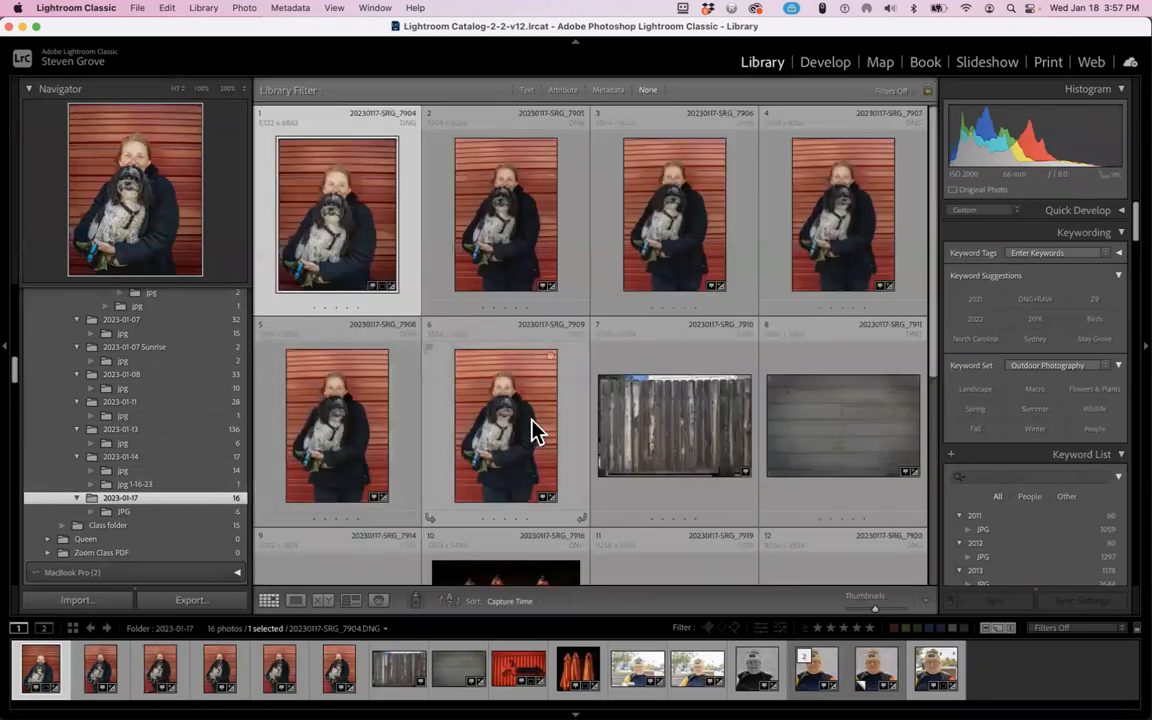
scroll(563, 420, "down", 5)
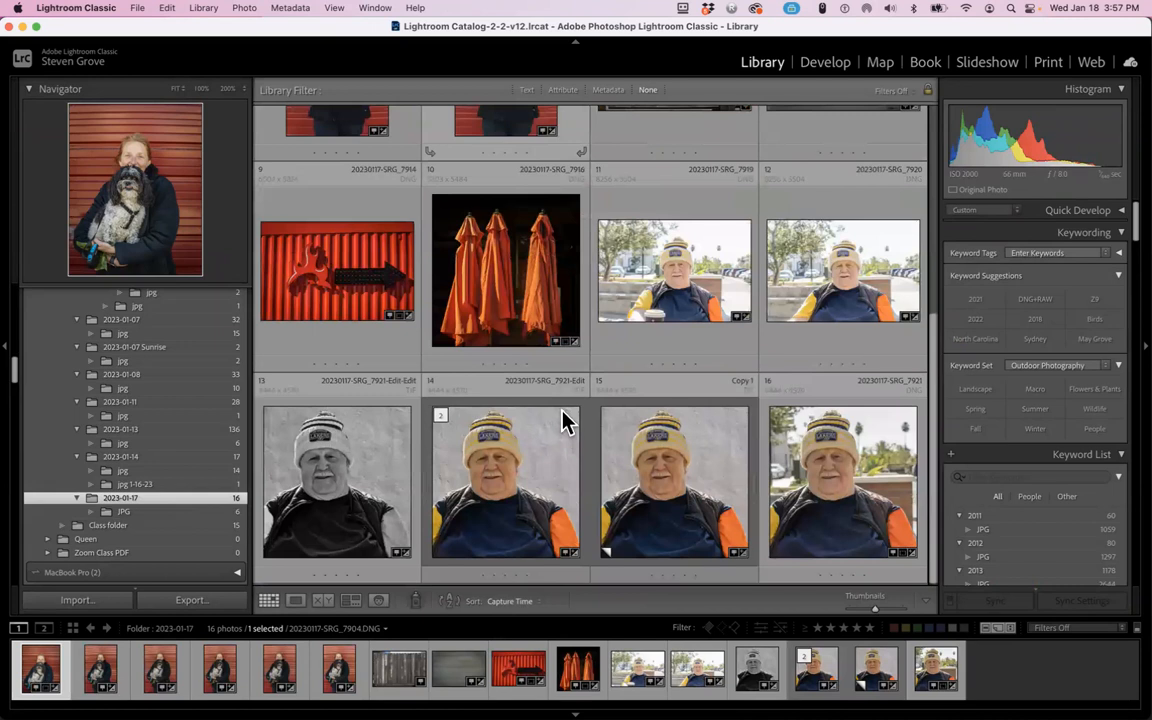
double_click(538, 466)
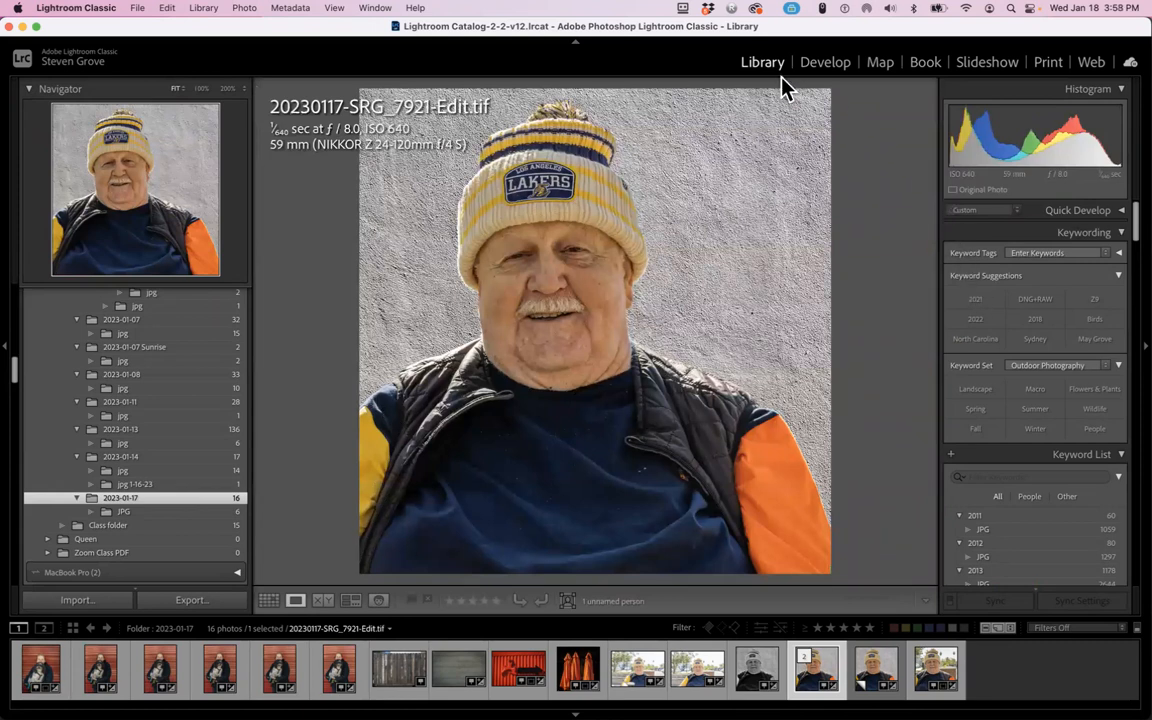
Examine the edit history of the TIF portrait in the Develop module.
left_click(816, 62)
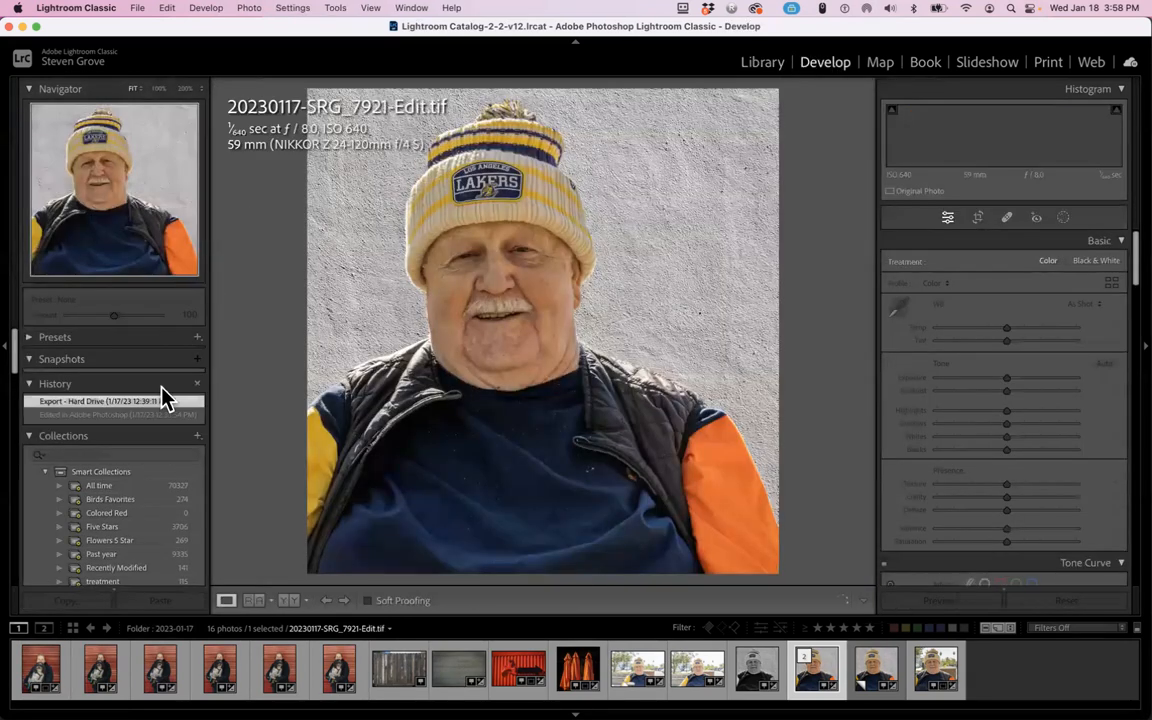
left_click(30, 384)
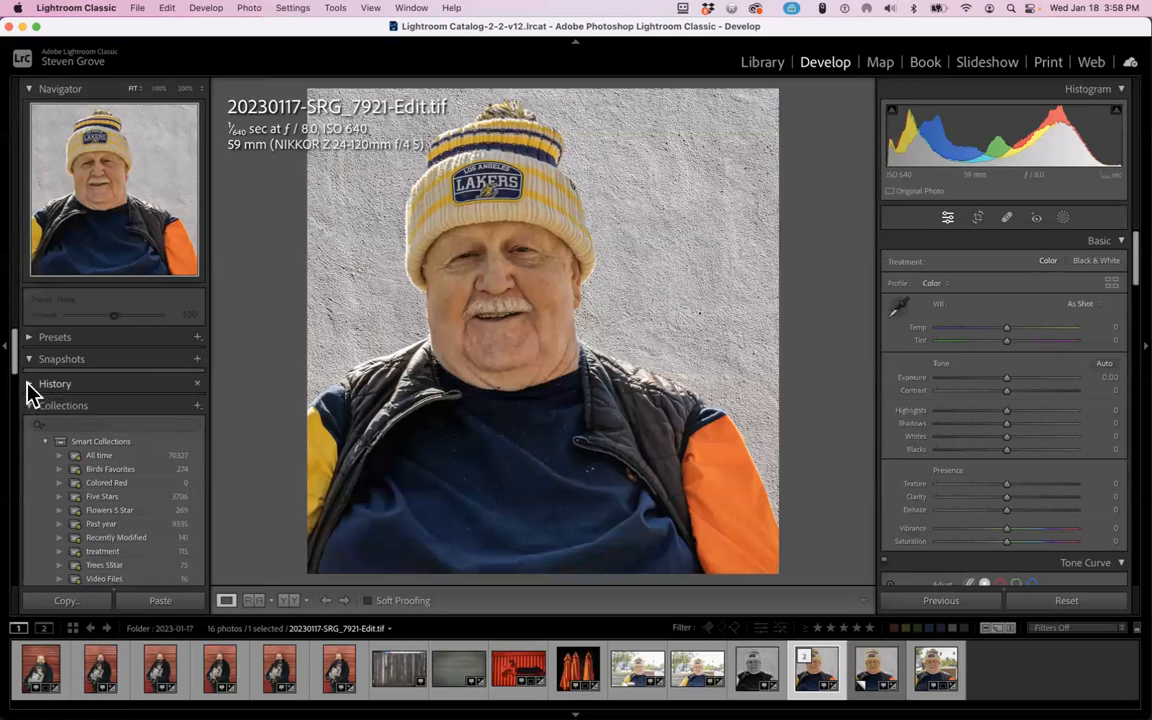
left_click(30, 384)
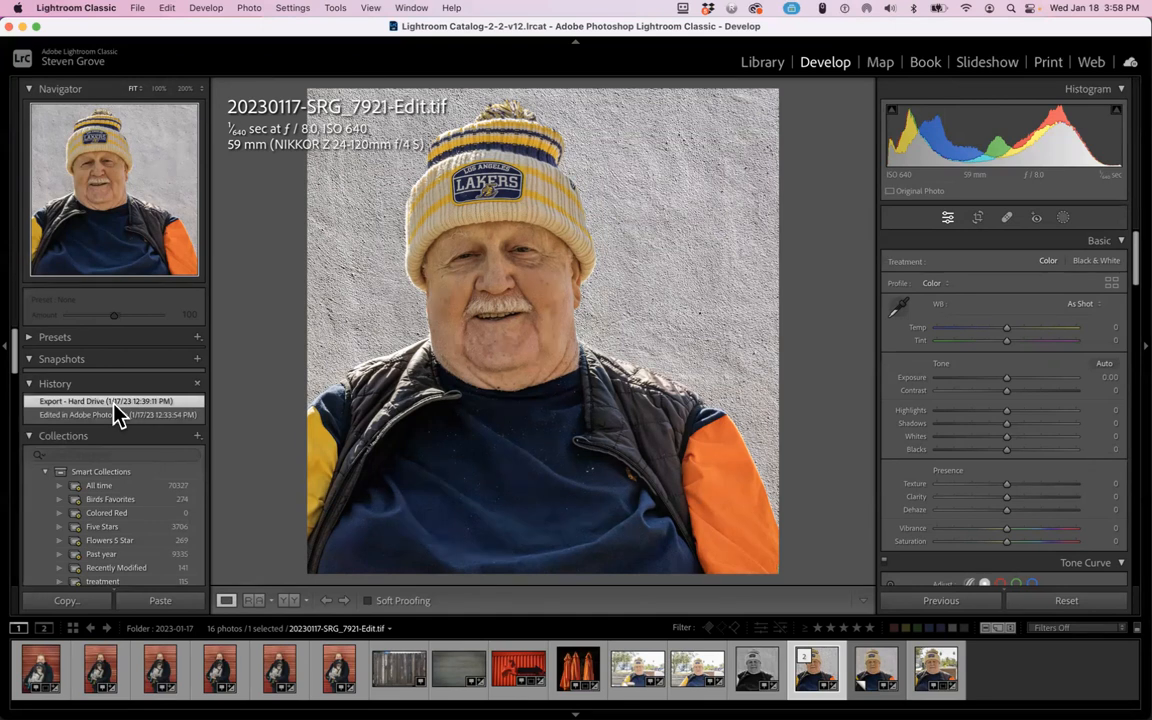
Darken the edges of the TIF portrait with a Highlight Priority post-crop vignette, setting its Amount to -44.
scroll(983, 443, "down", 10)
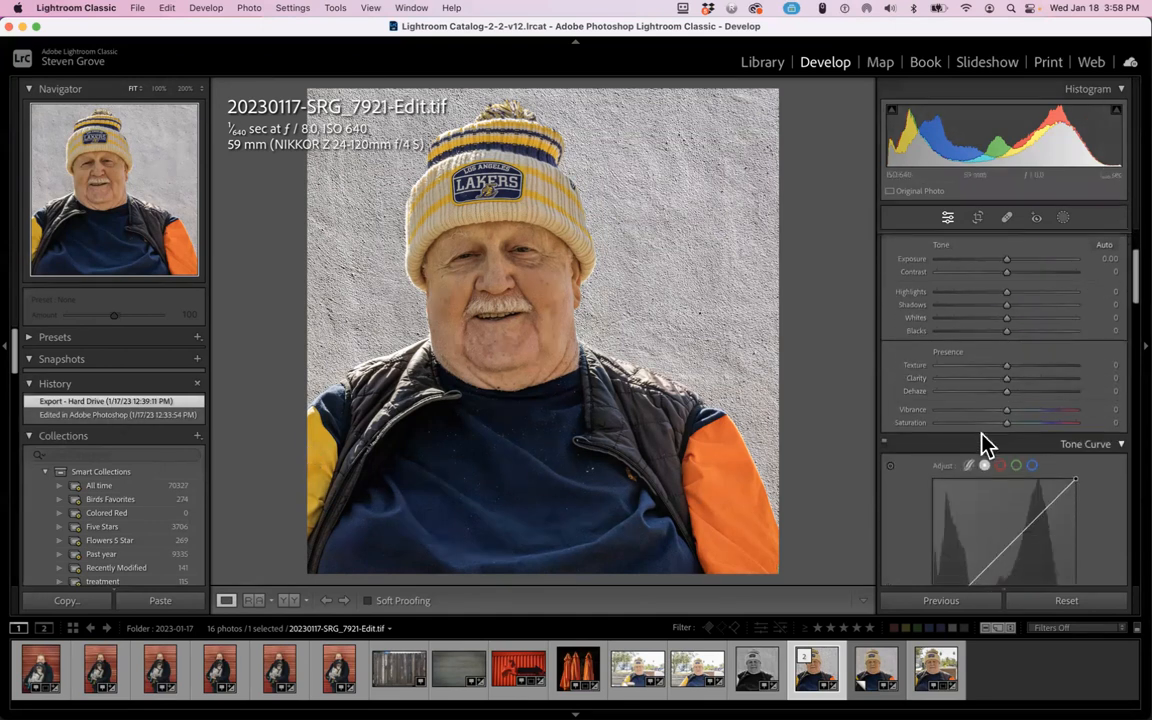
scroll(985, 445, "down", 8)
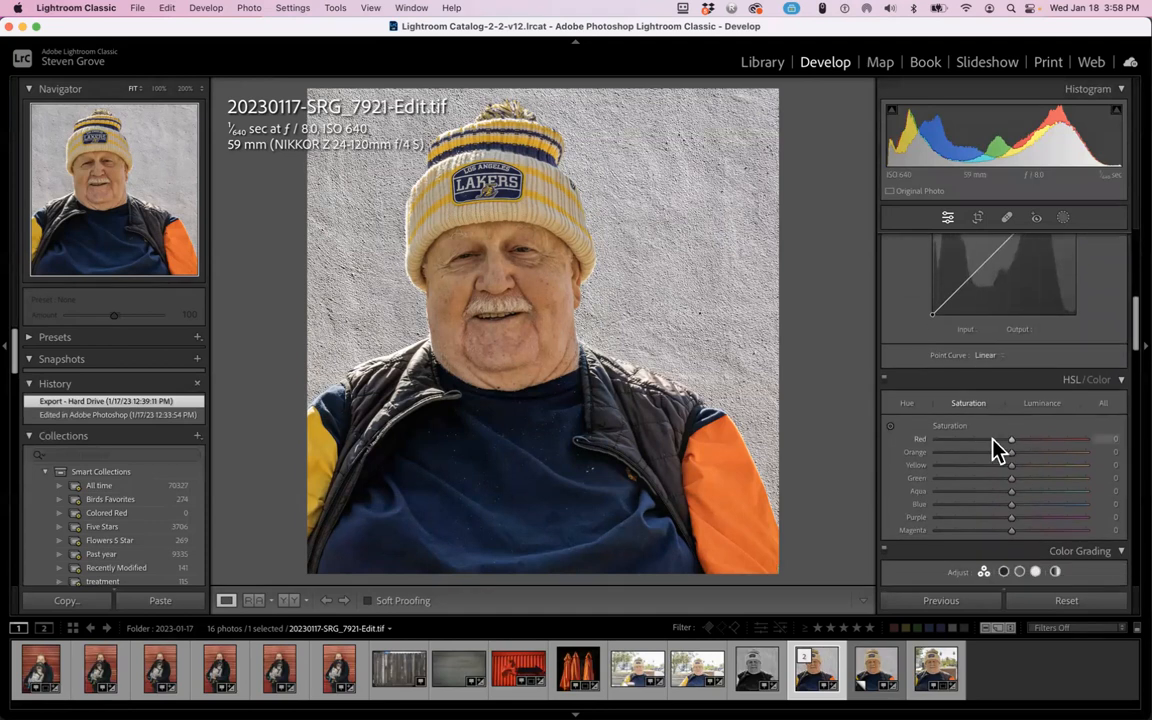
scroll(992, 440, "down", 5)
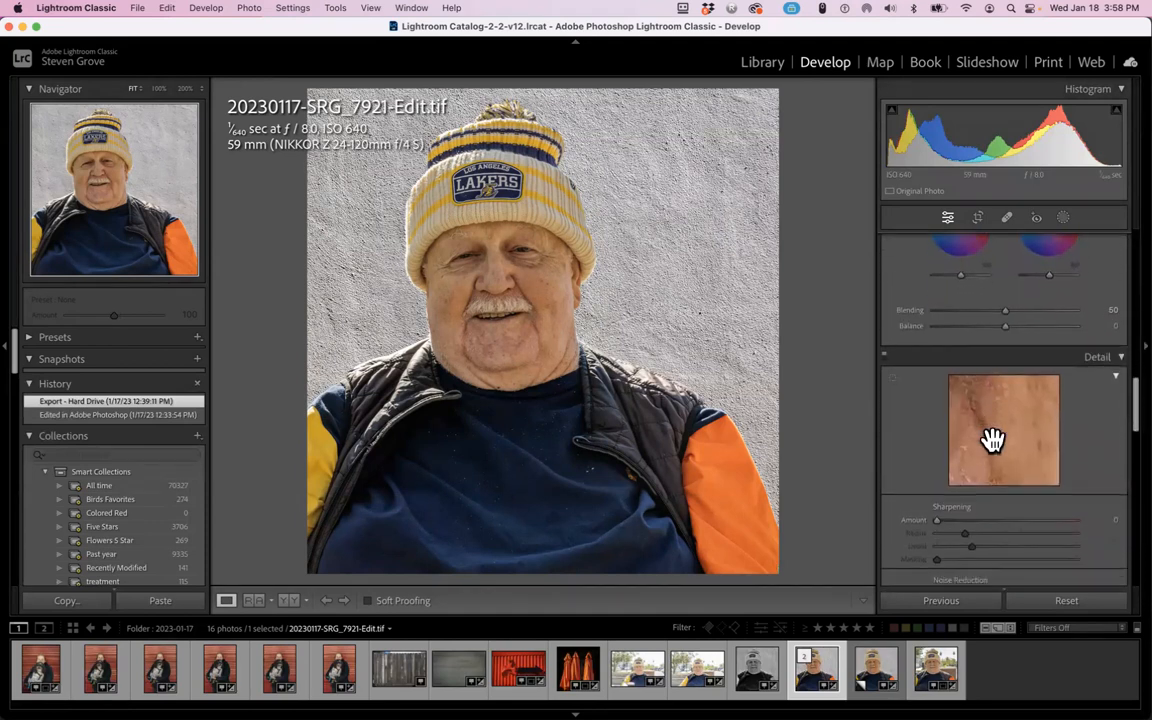
scroll(995, 451, "down", 4)
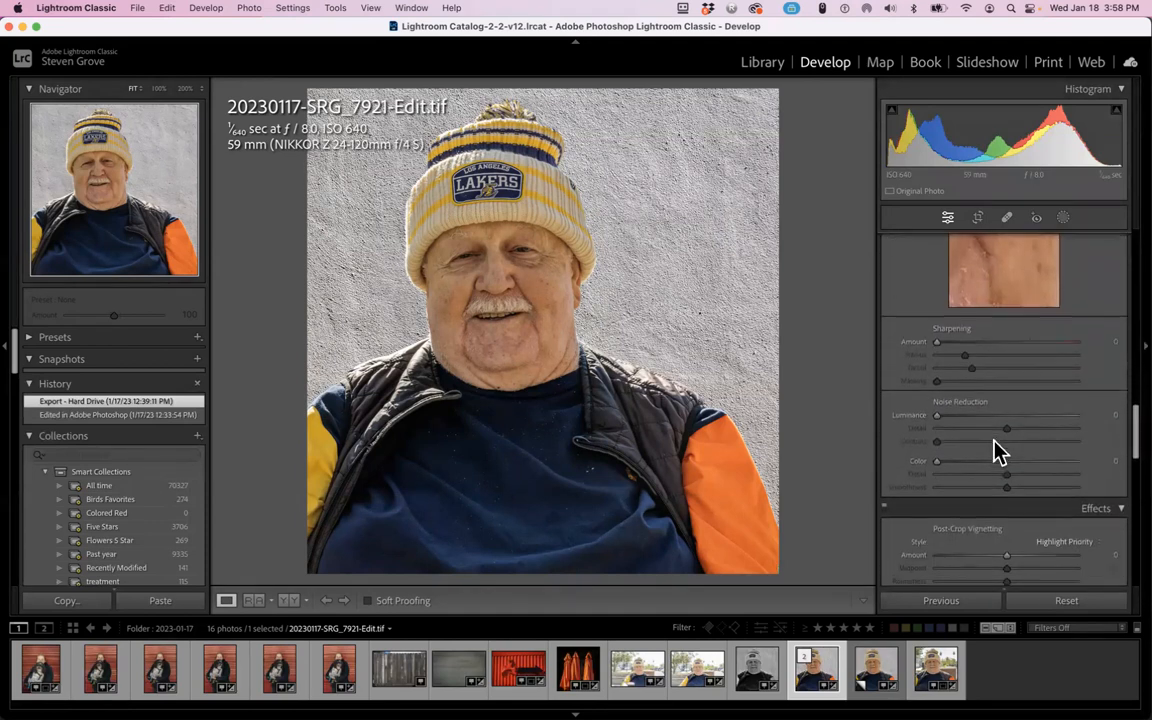
left_click_drag(1006, 447, 978, 448)
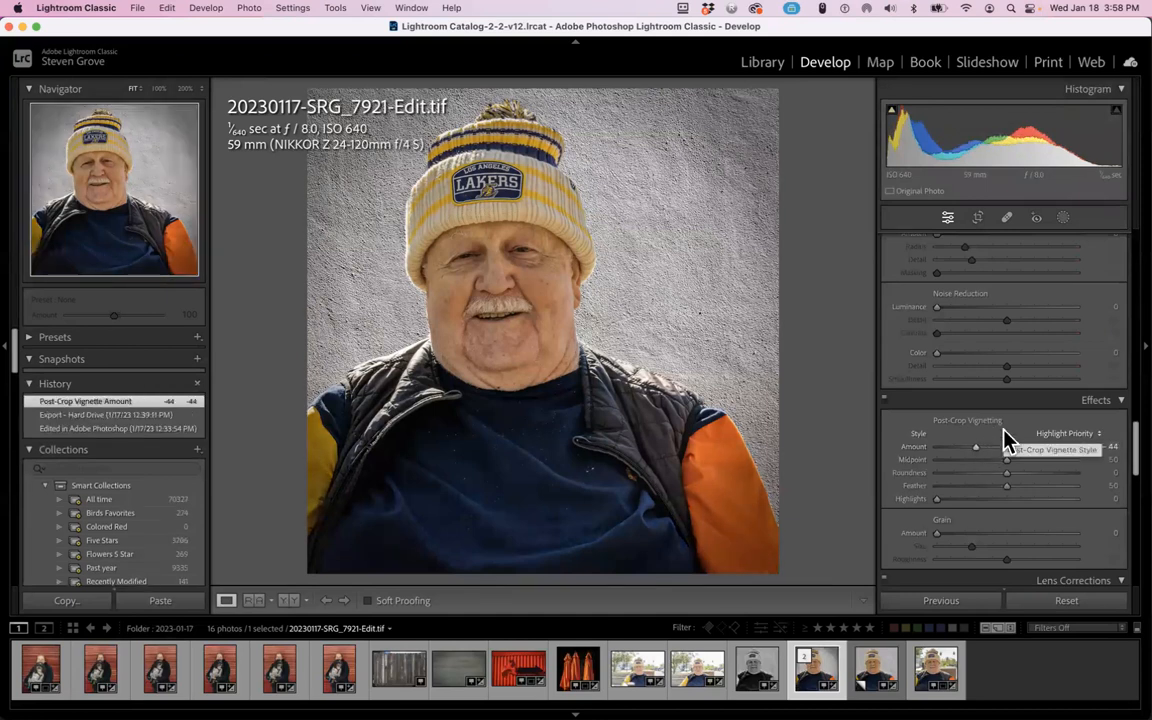
Export the portrait to the jpg subfolder of the original photo's folder, adding it to the catalog and overwriting the existing JPG.
left_click(136, 9)
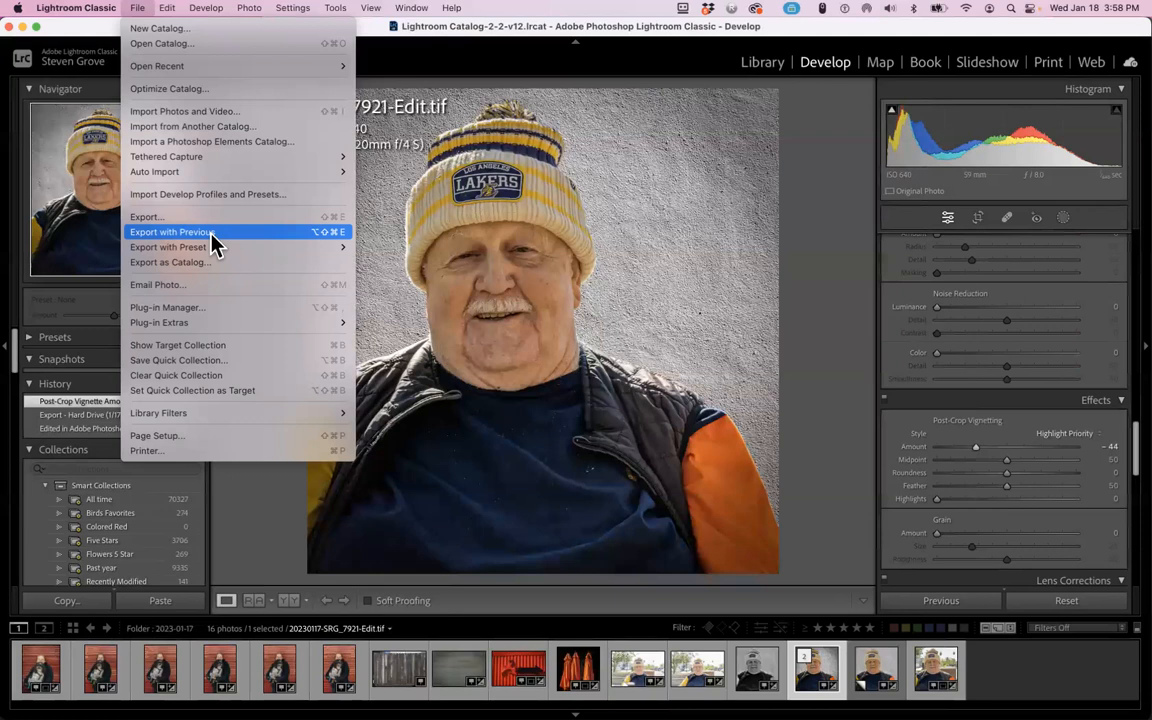
left_click(150, 216)
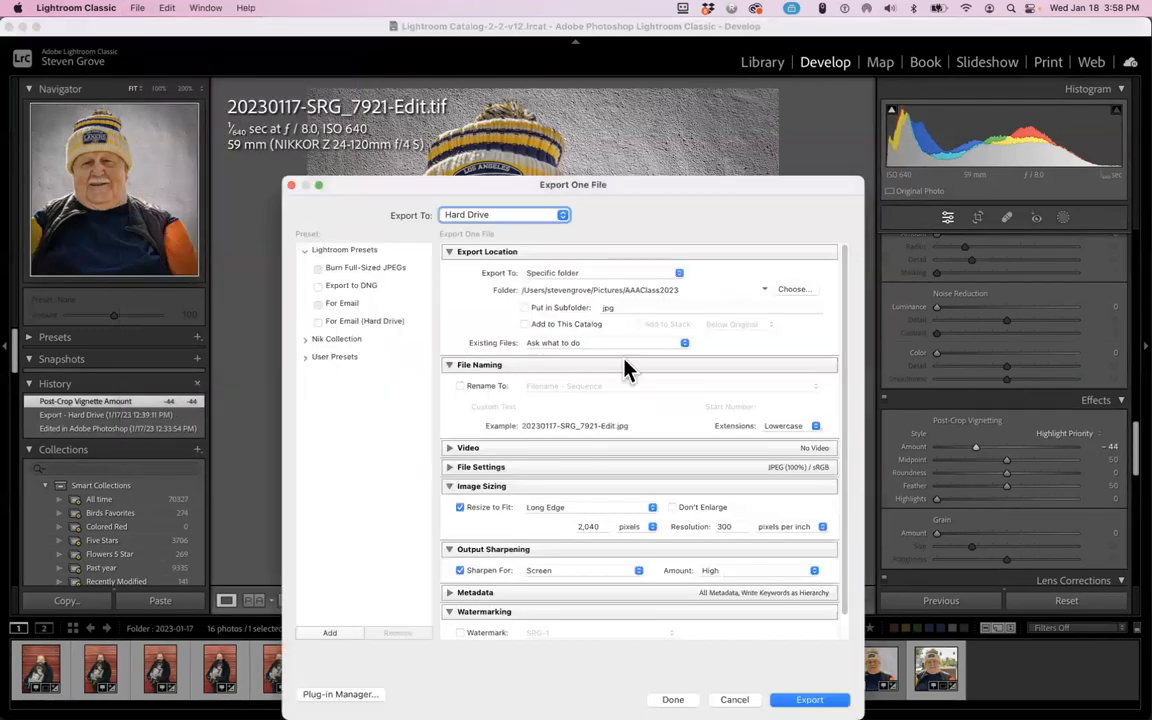
left_click(675, 273)
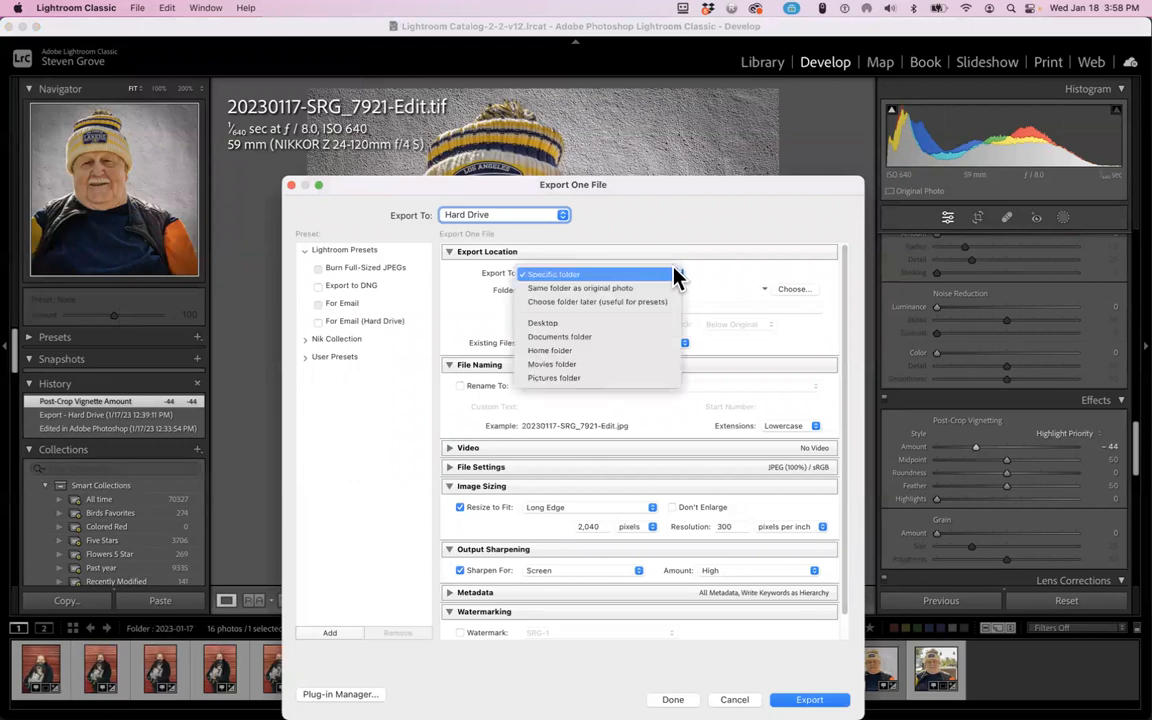
left_click(641, 297)
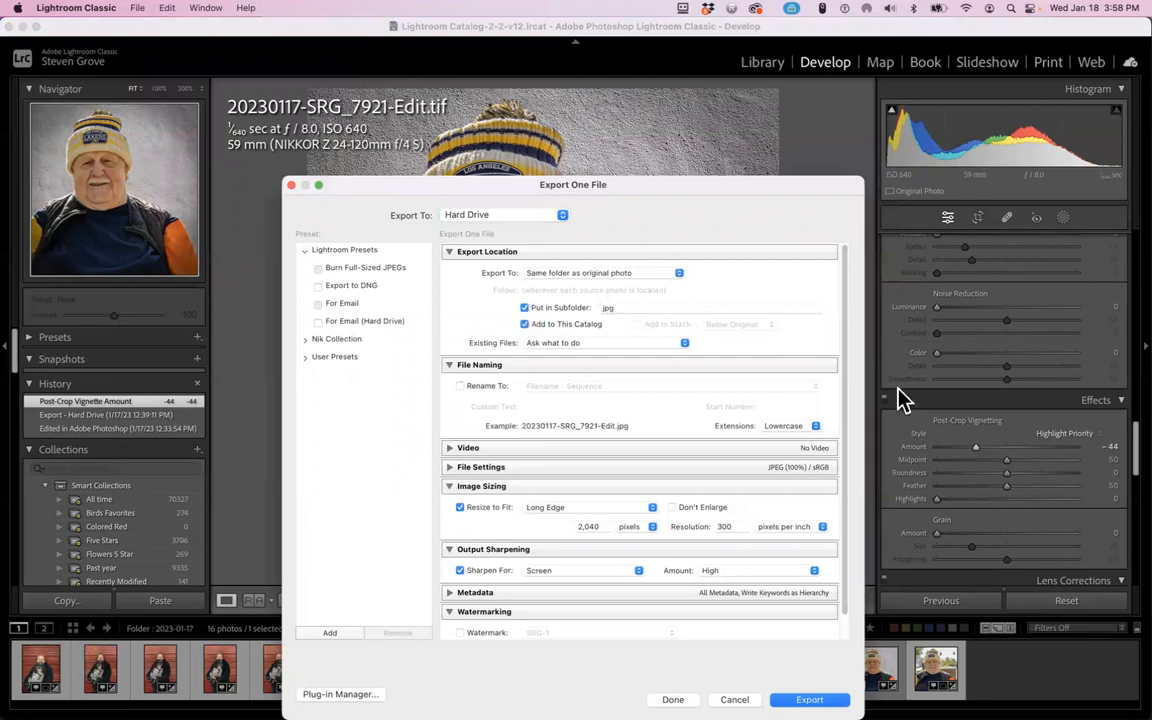
left_click_drag(730, 190, 615, 22)
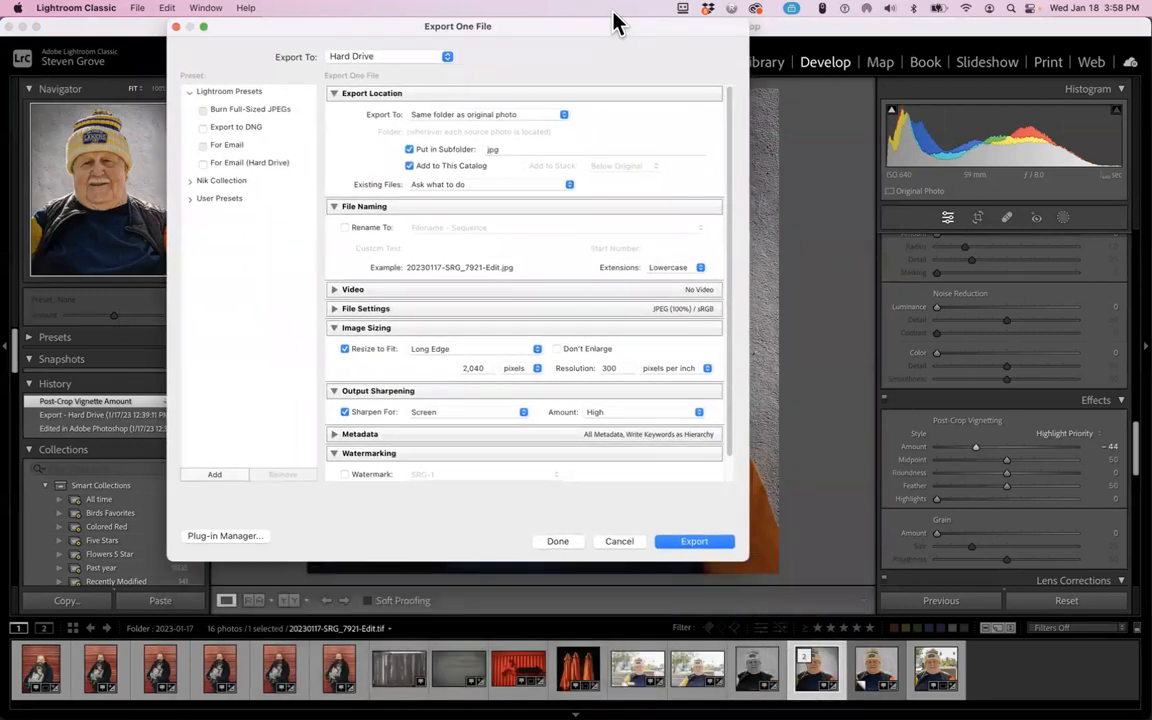
left_click(705, 544)
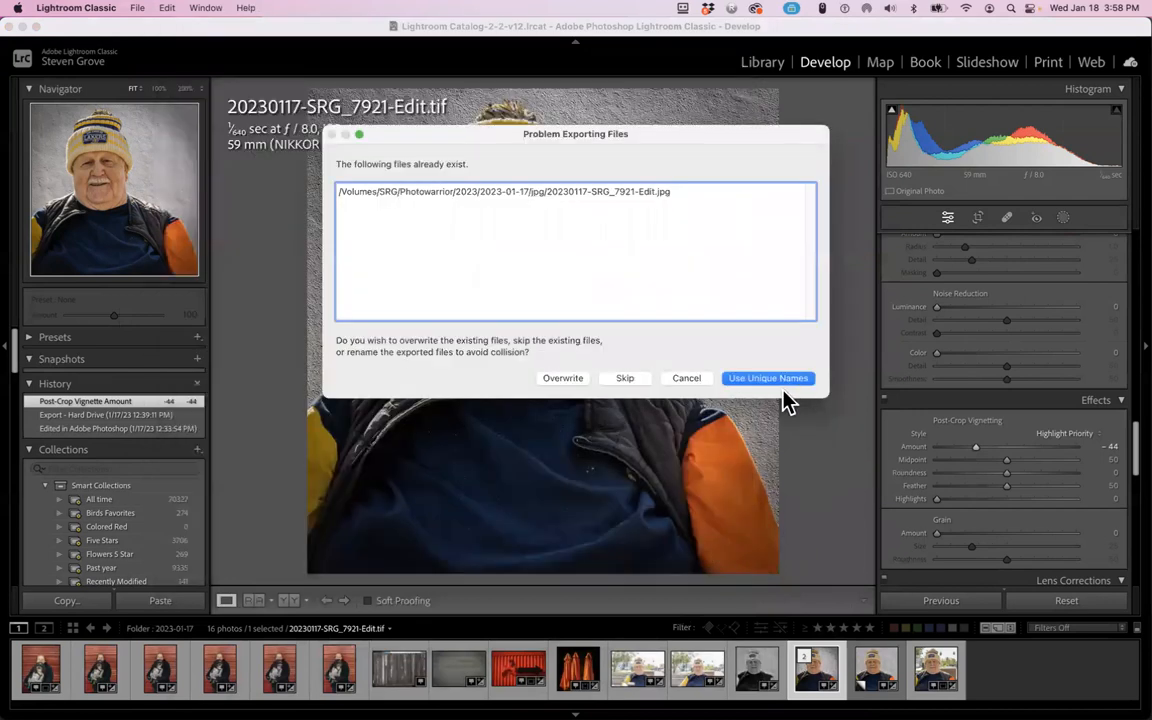
left_click(564, 381)
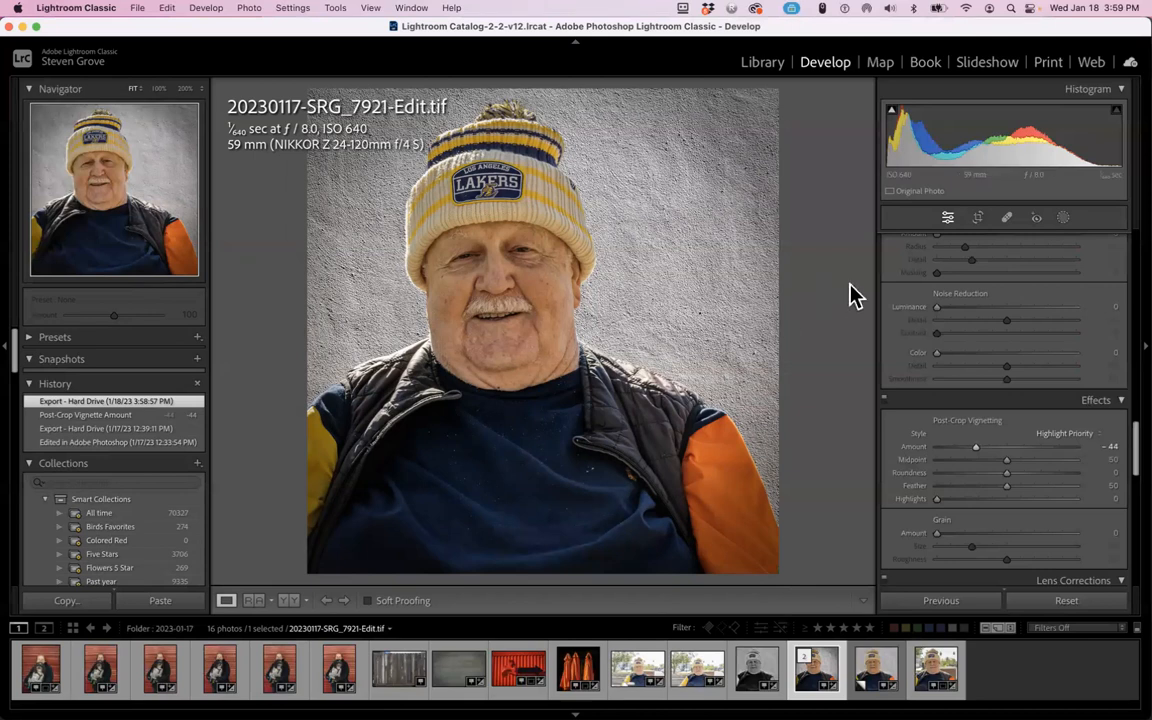
Mask the portrait's background automatically and lower the mask's Exposure to -0.29.
left_click_drag(1134, 463, 1125, 150)
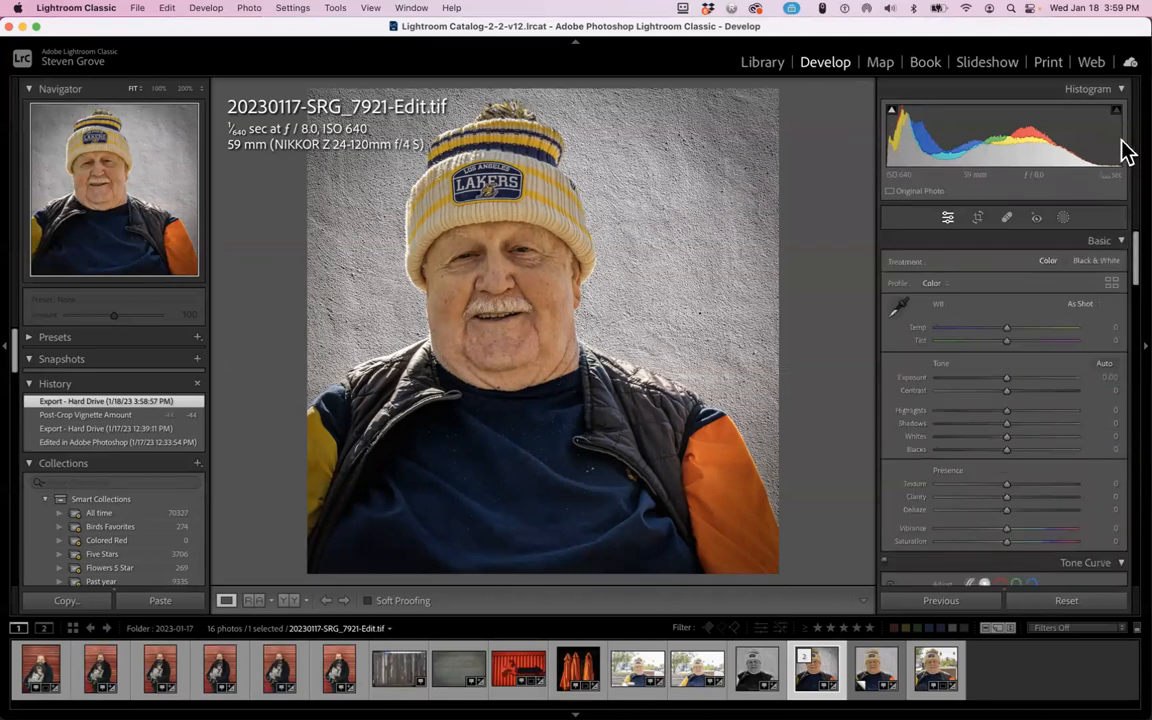
left_click(1066, 218)
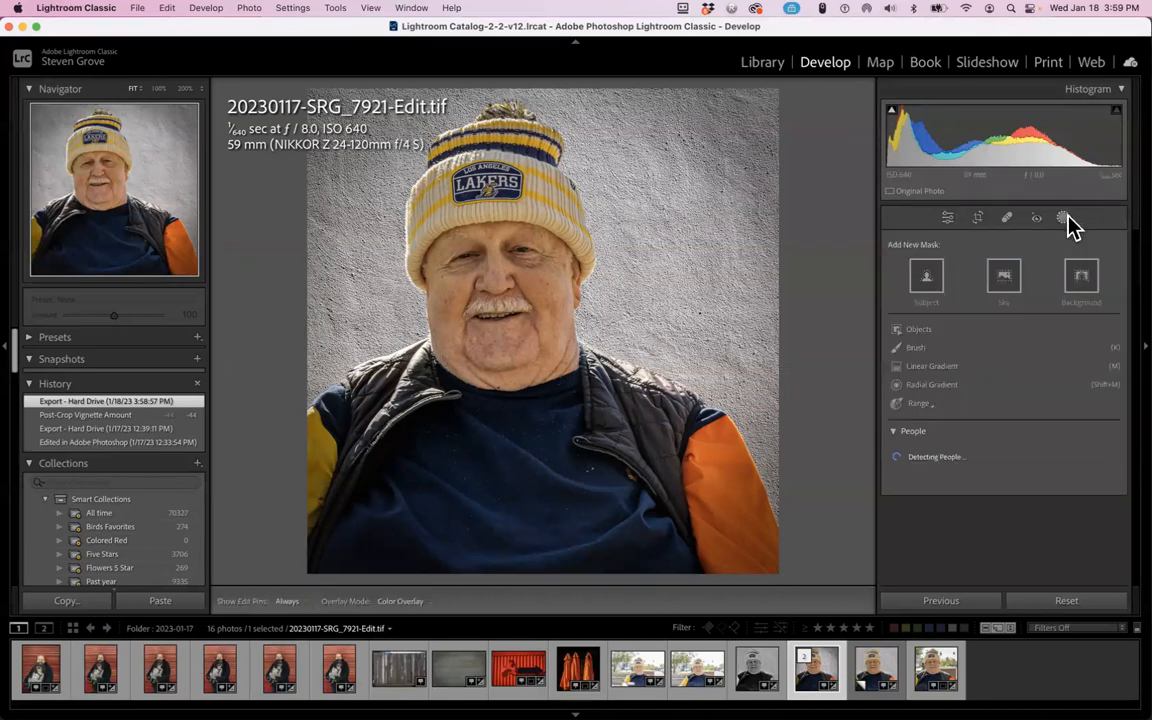
left_click(1087, 281)
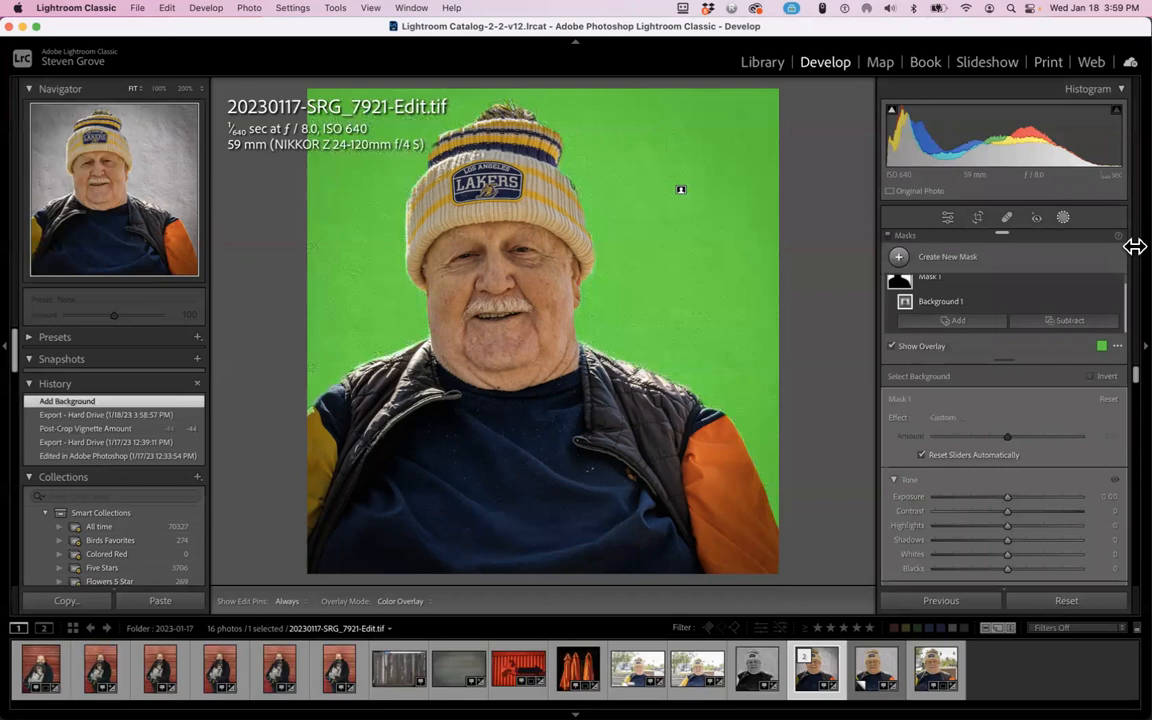
mouse_move(1010, 508)
left_mouse_down()
mouse_move(1052, 507)
mouse_move(897, 508)
mouse_move(1013, 497)
mouse_move(996, 497)
left_mouse_up()
Soften the masked background by setting Texture to -46, Clarity to 2 and Dehaze to -50.
scroll(1008, 386, "down", 3)
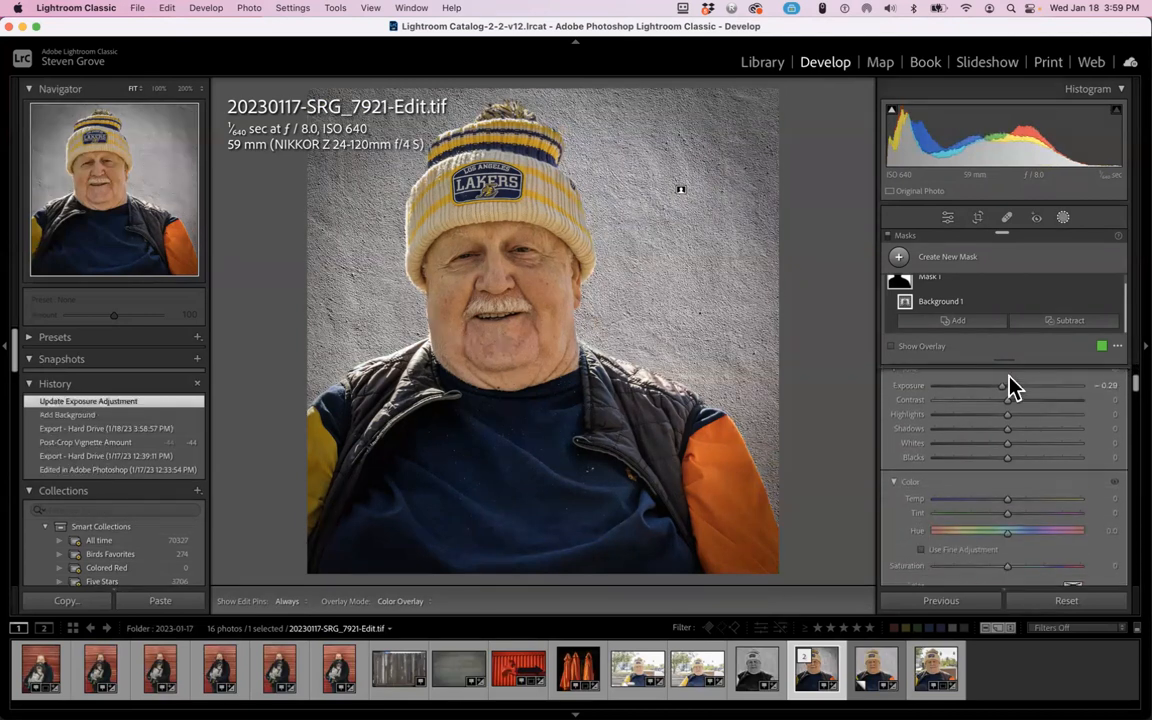
scroll(1008, 386, "down", 4)
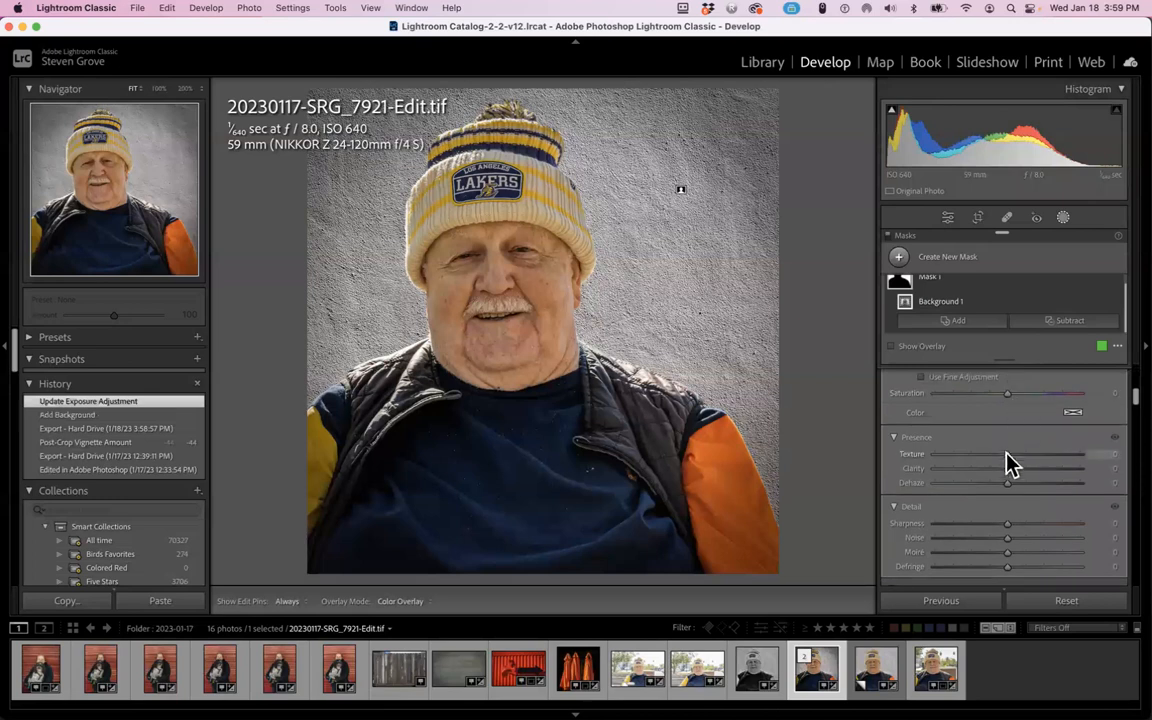
left_click_drag(1005, 455, 969, 494)
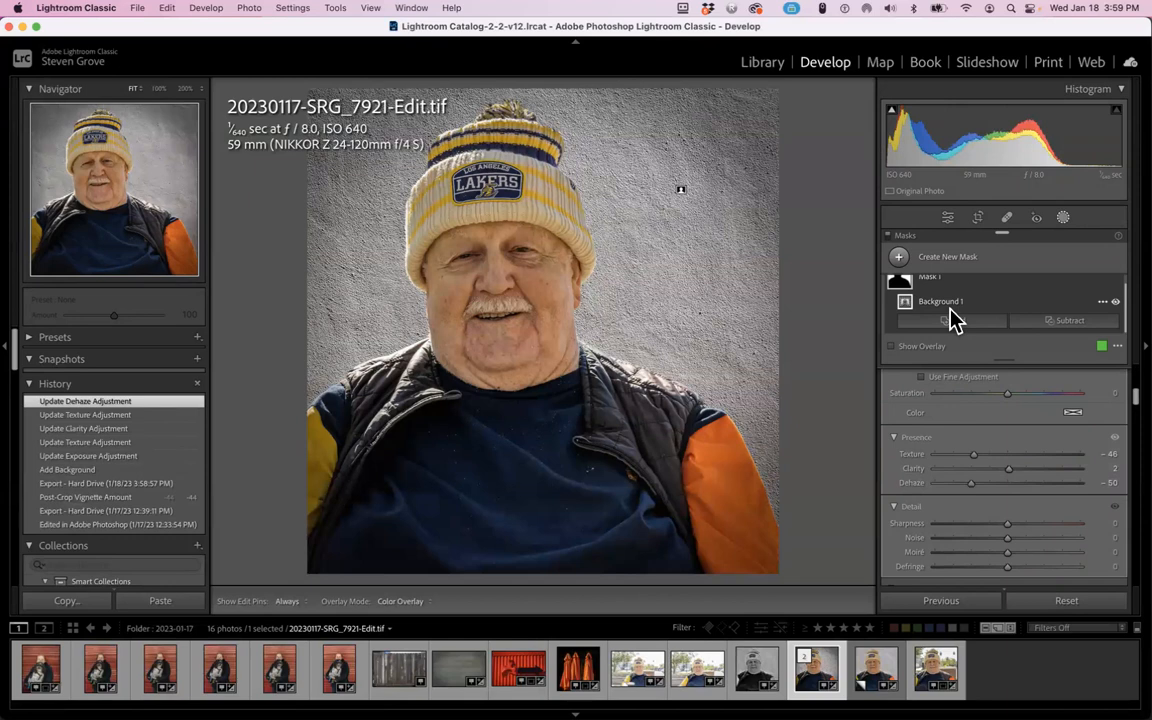
Set the background mask's Sharpness, Noise and Defringe each to -100.
left_click_drag(1005, 523, 910, 525)
scroll(1041, 420, "down", 3)
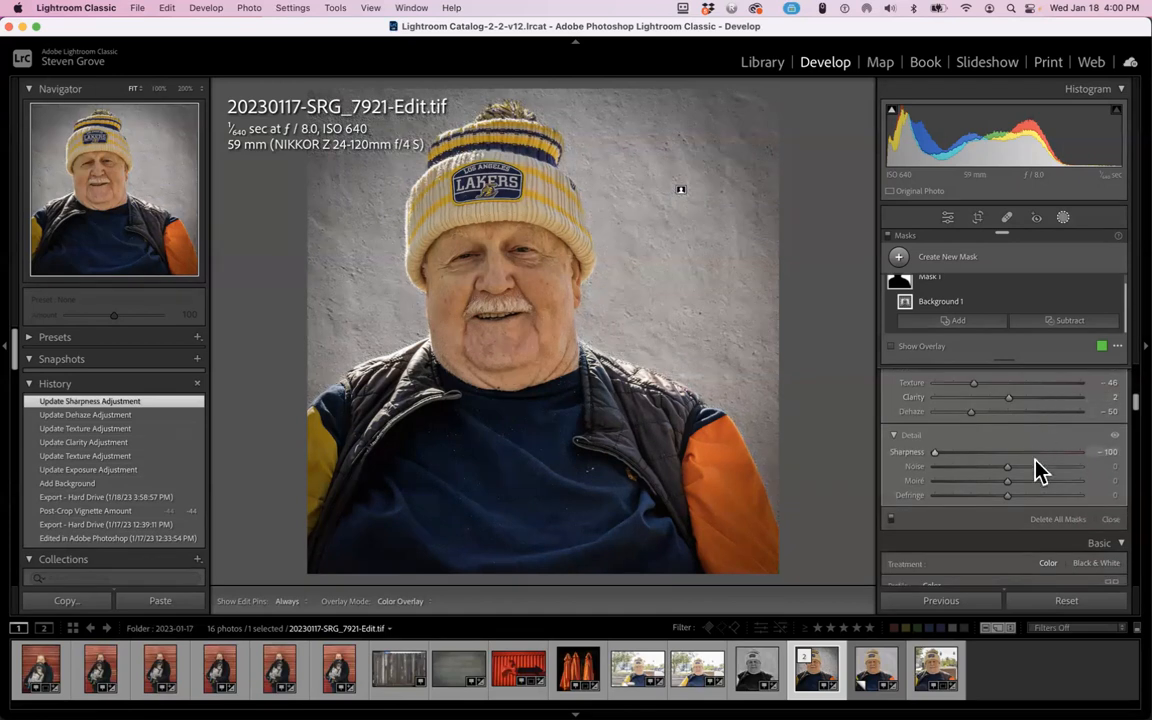
left_click_drag(1006, 466, 910, 470)
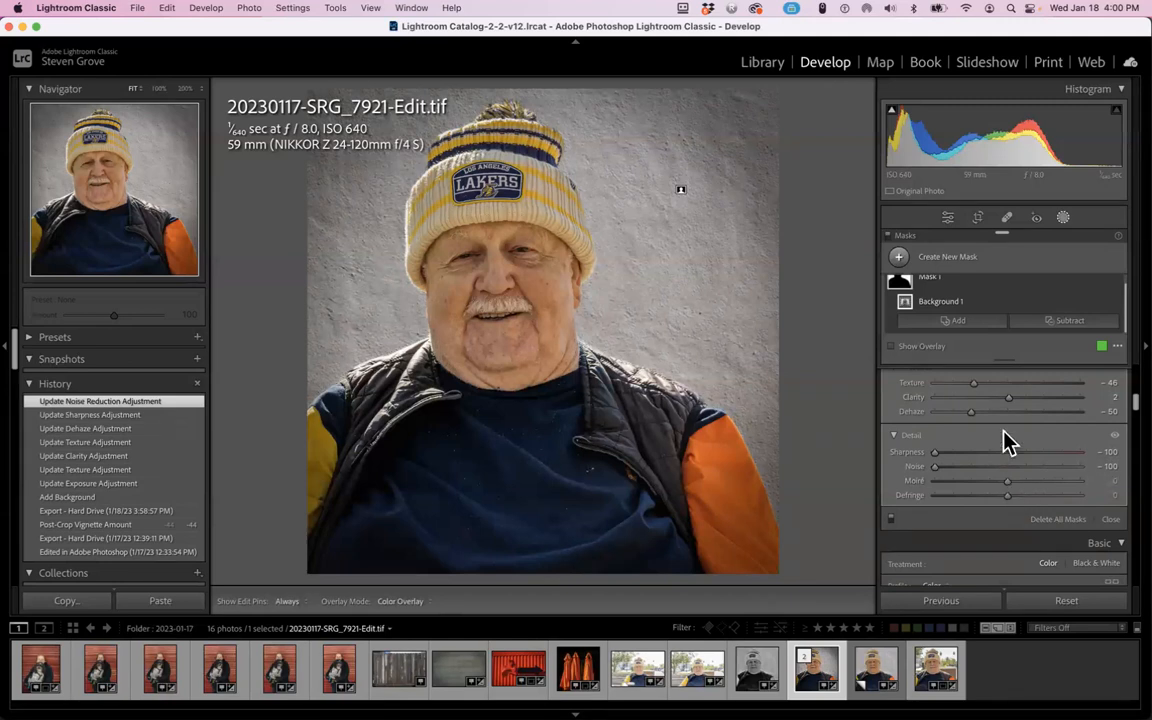
scroll(1004, 436, "down", 3)
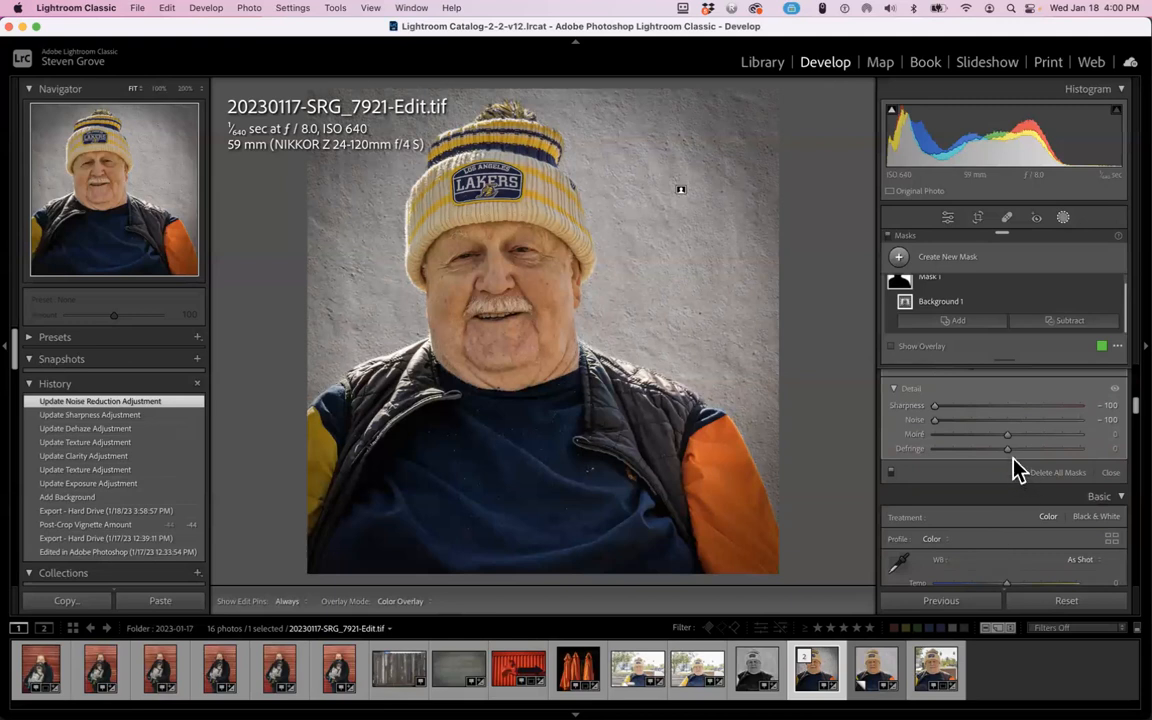
left_click_drag(1005, 460, 902, 460)
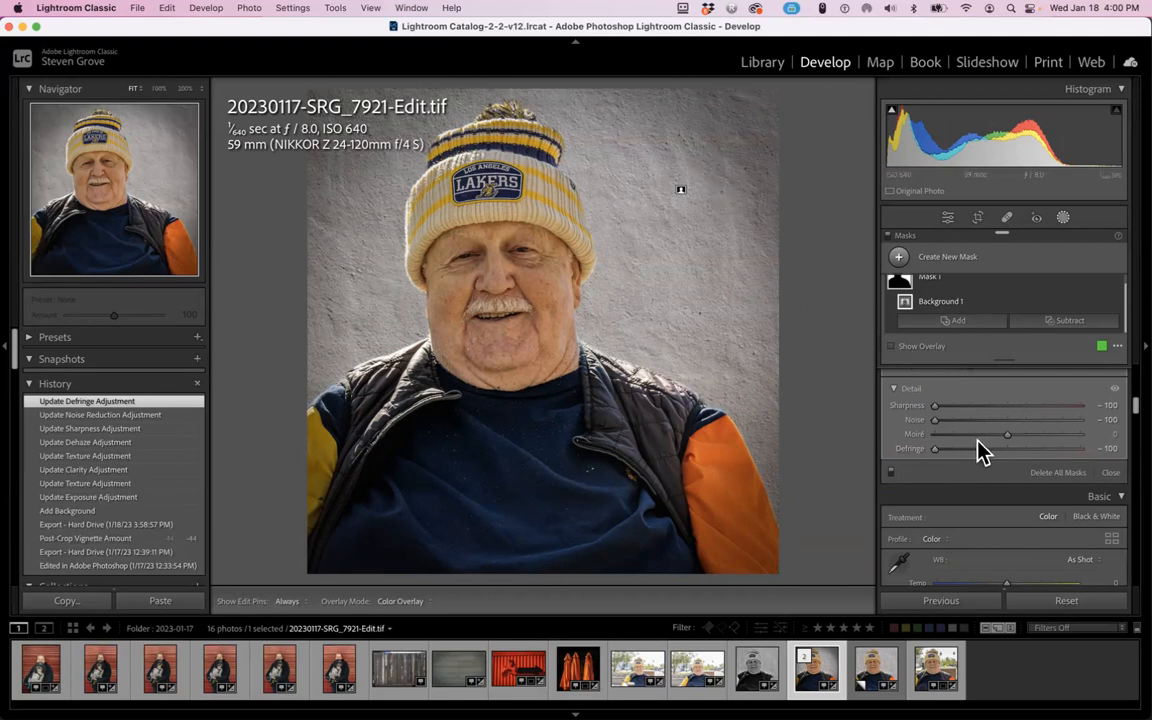
scroll(975, 390, "down", 5)
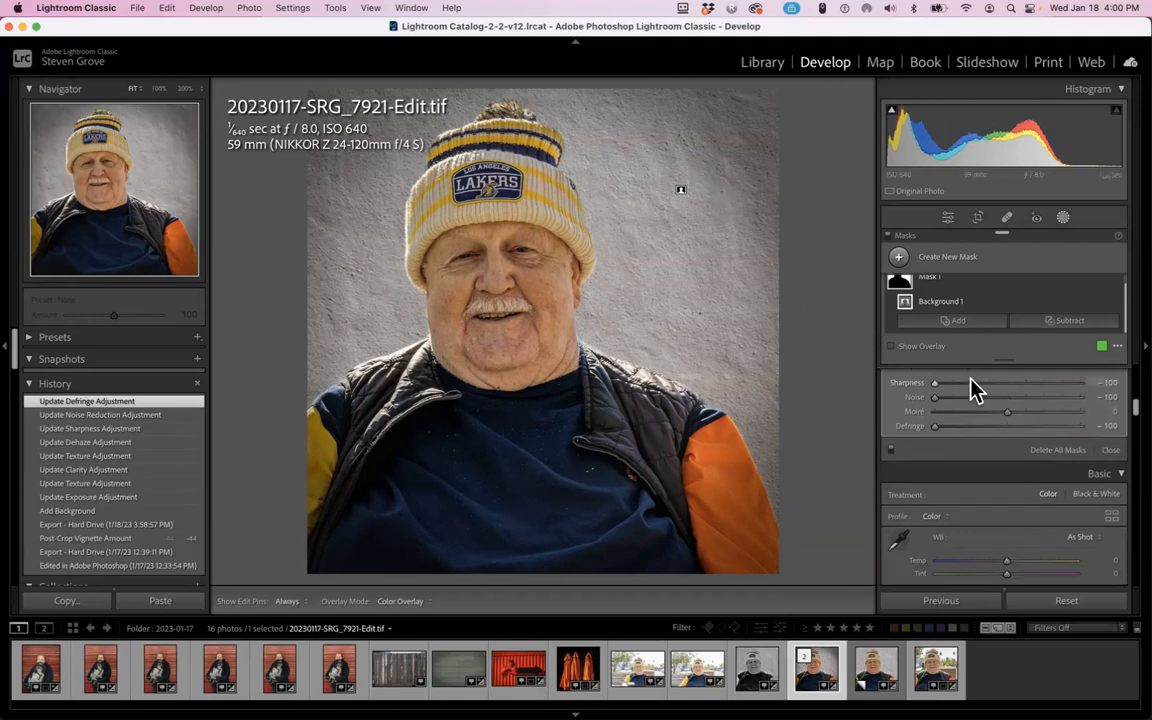
scroll(975, 390, "down", 5)
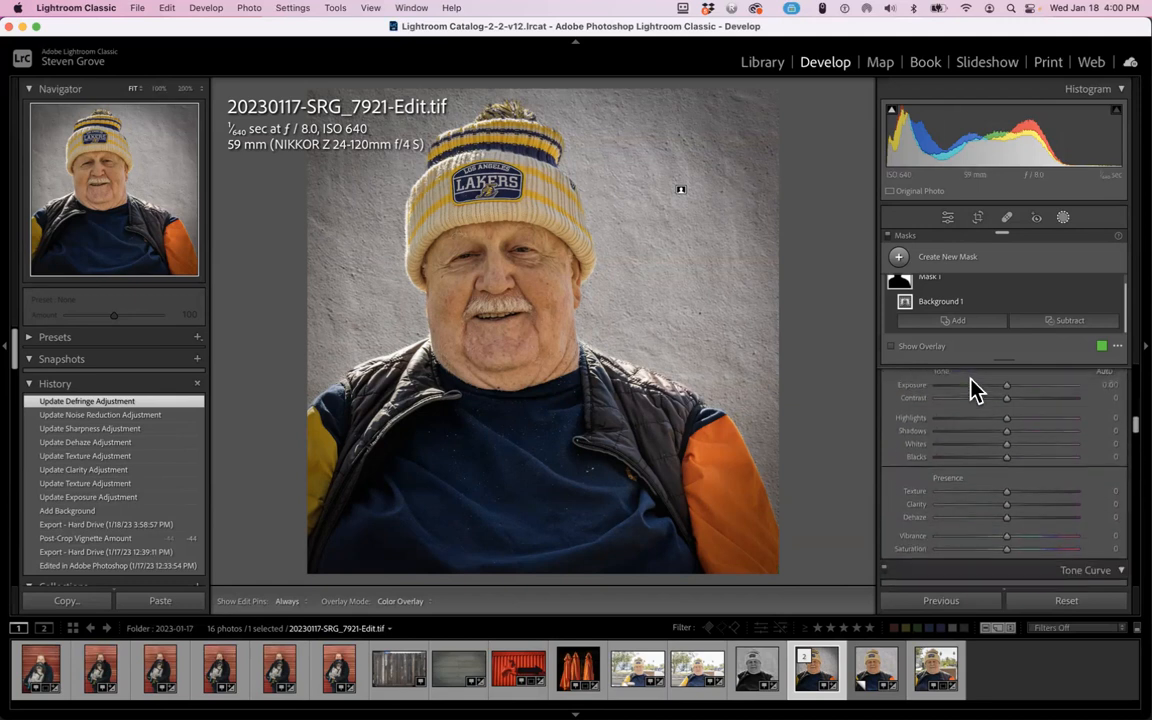
scroll(975, 390, "up", 6)
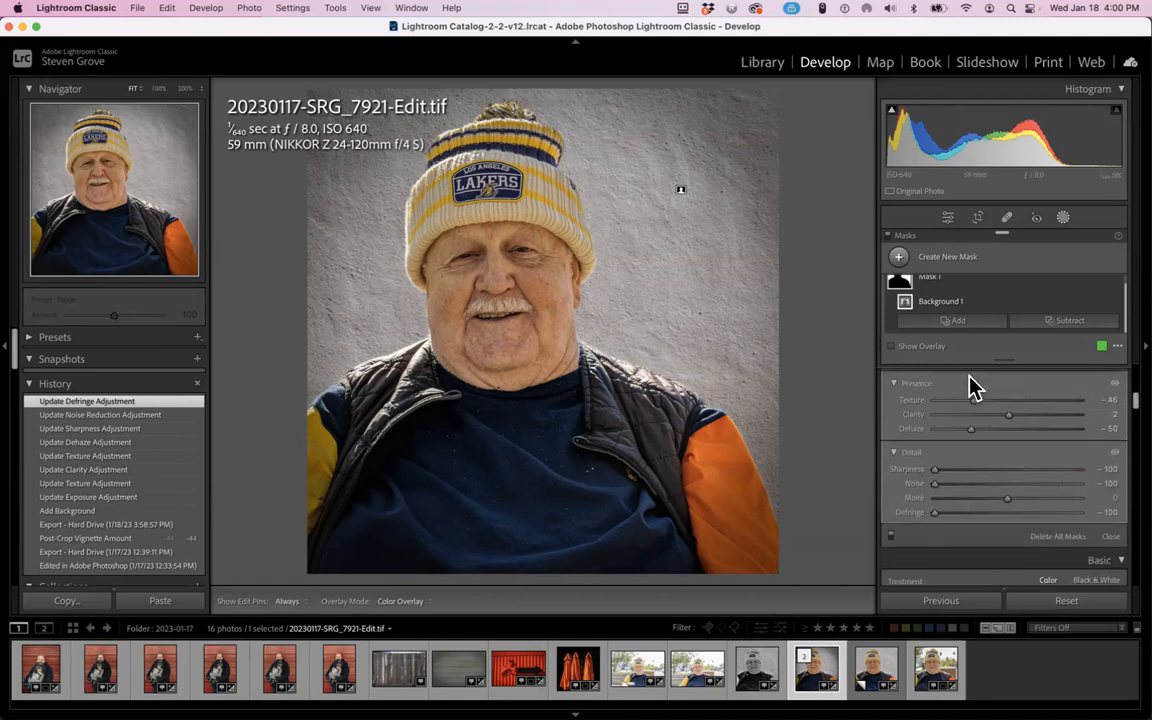
scroll(970, 385, "up", 2)
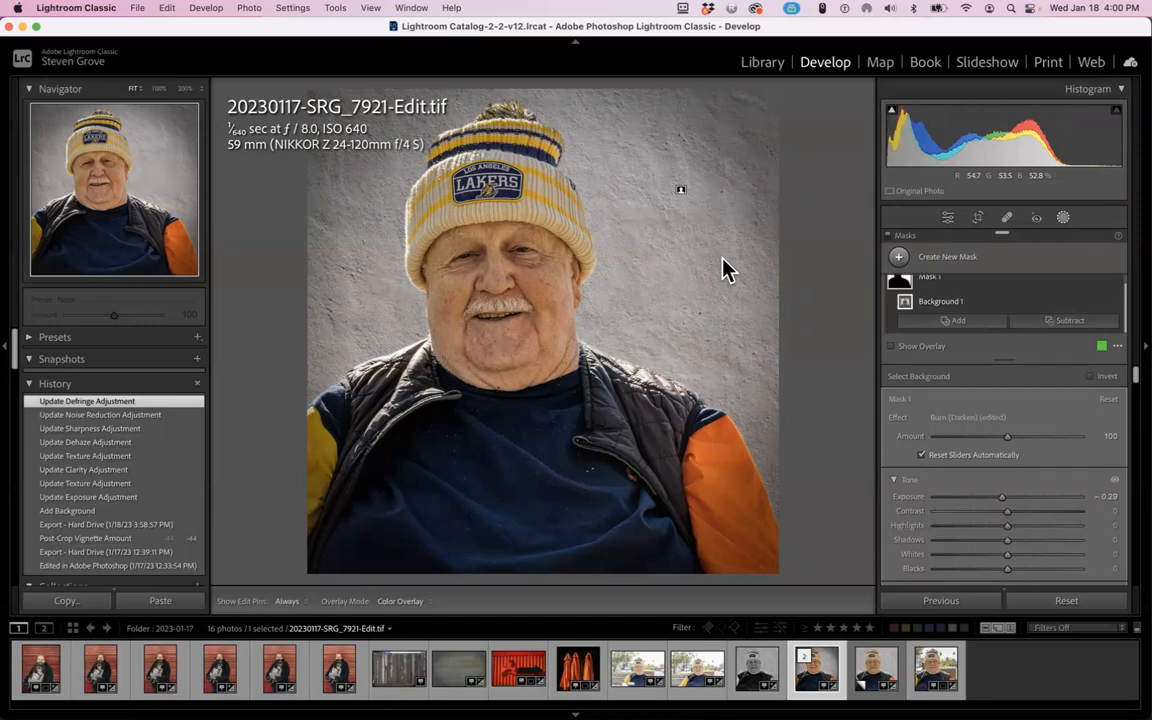
Minimize the Lightroom Classic and Photoshop windows and close Photoshop's floating Properties and Info panels.
left_click(23, 26)
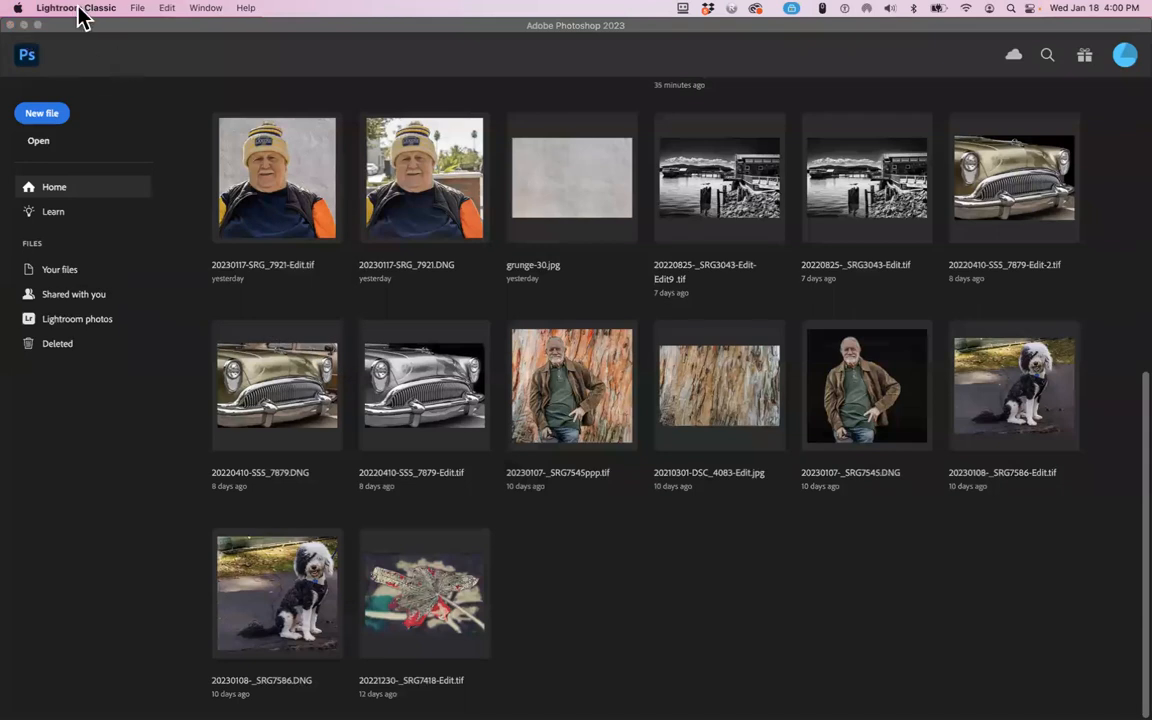
left_click(23, 26)
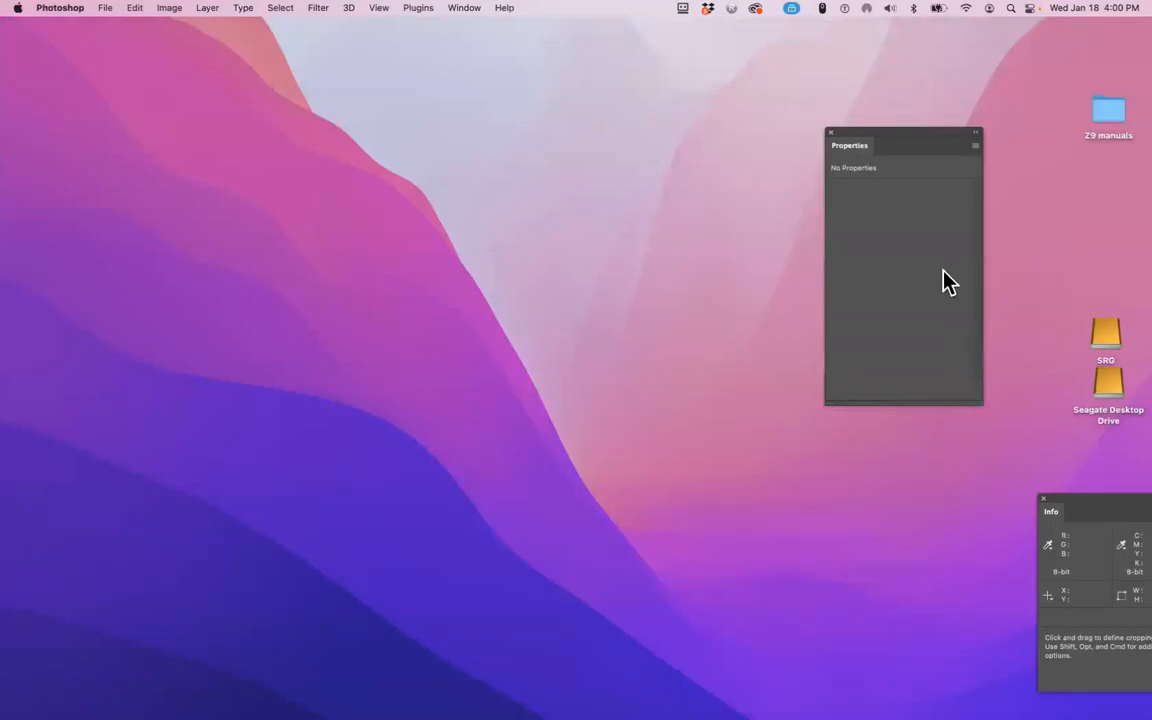
left_click(829, 131)
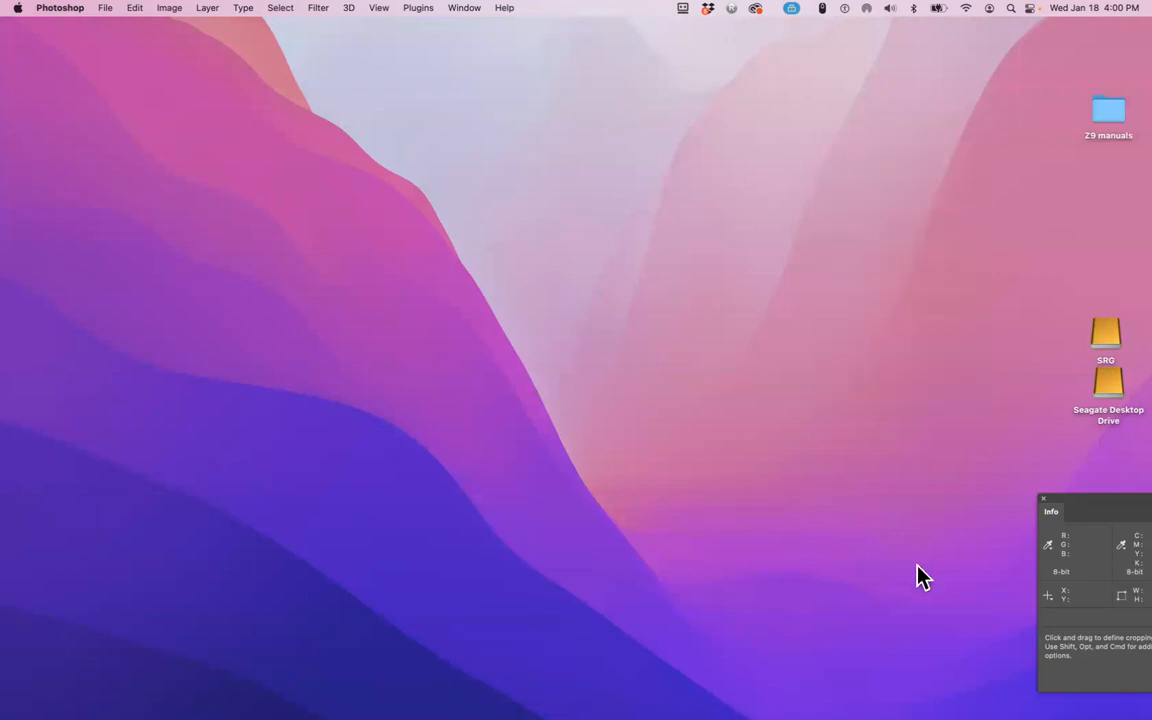
left_click(1043, 498)
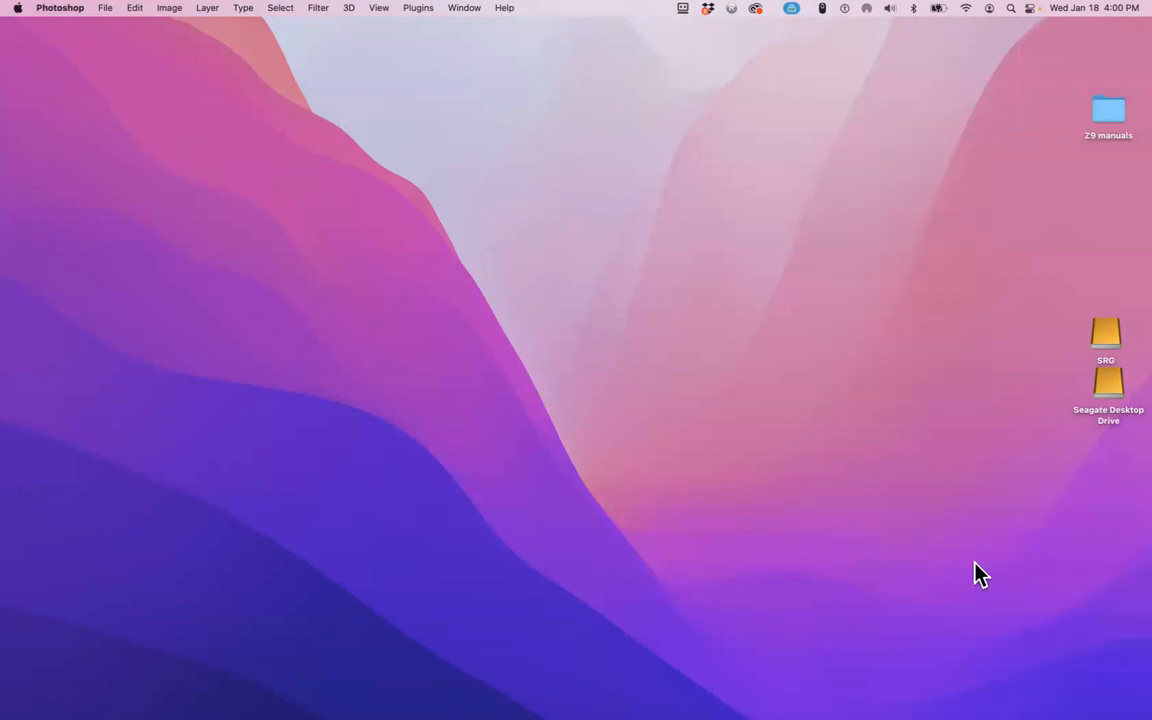